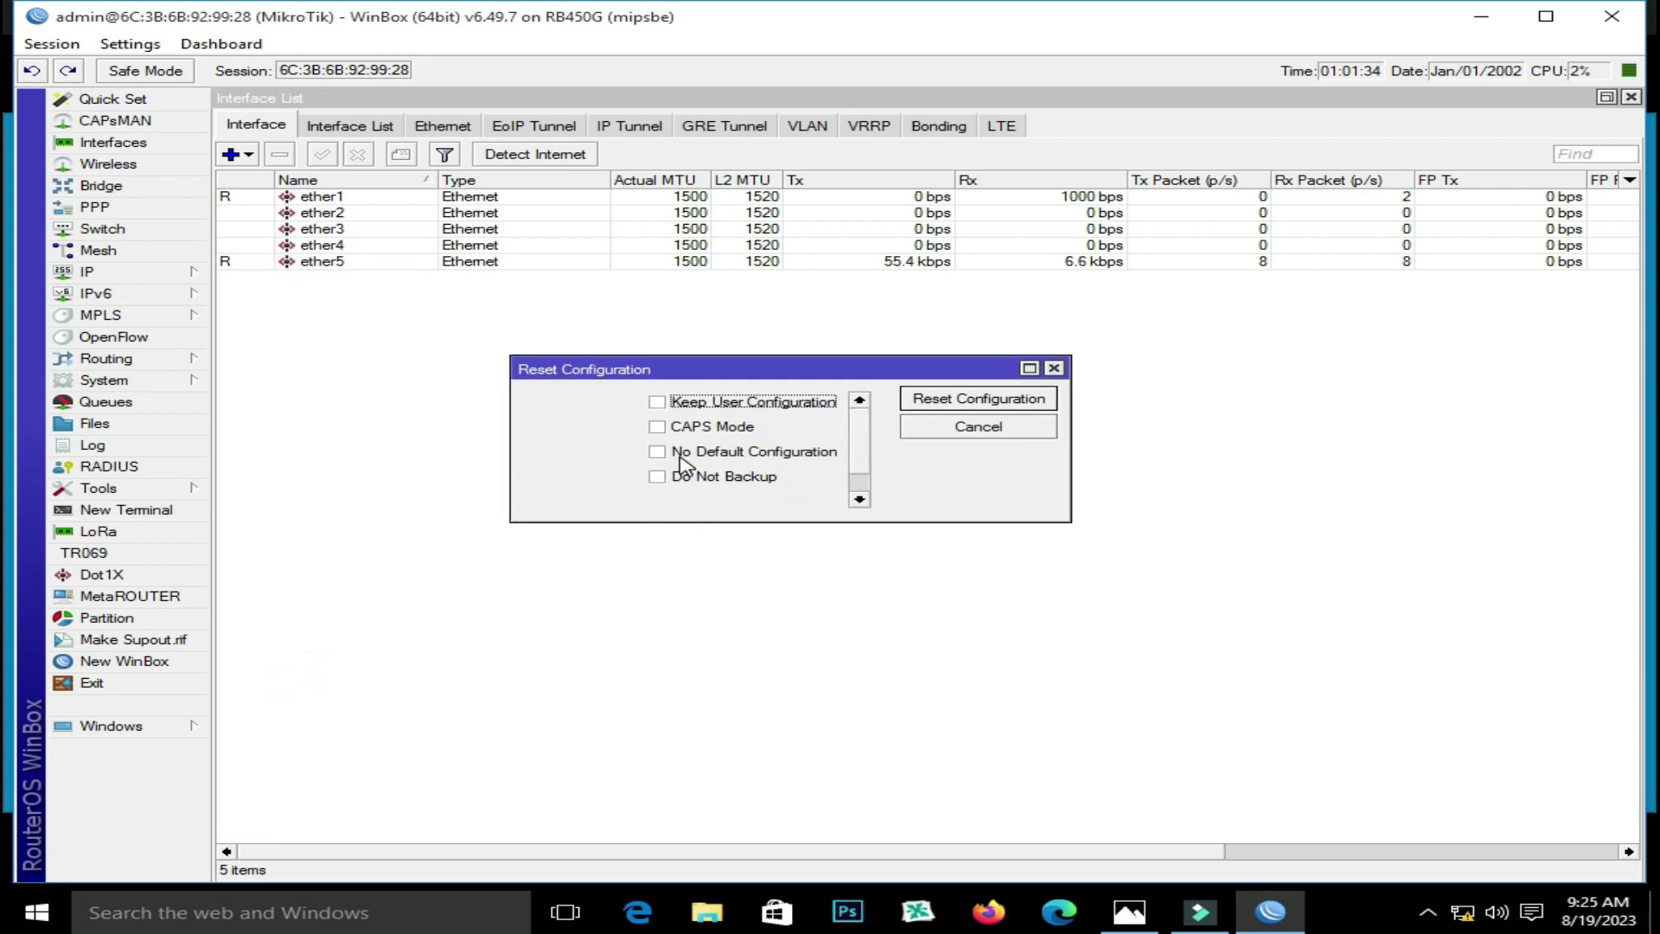
# Reset the router configuration with No Default Configuration ticked
pyautogui.click(657, 452)
pyautogui.click(995, 398)
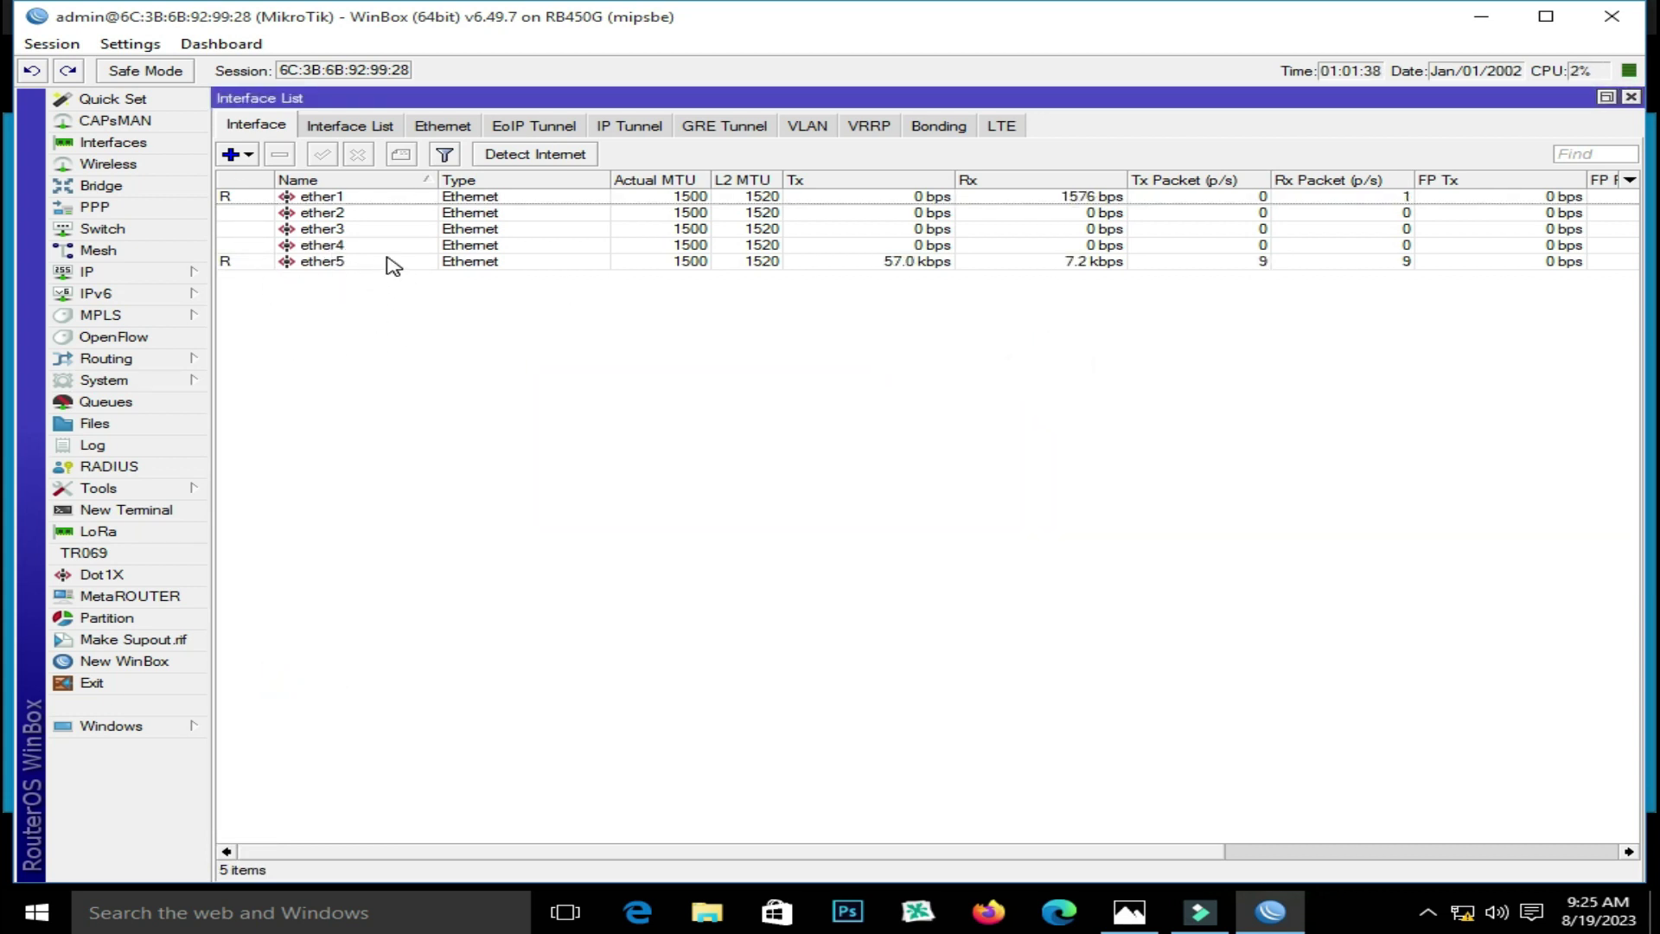
# Rename interface ether1 to 'WAN From isp' and save it
pyautogui.click(298, 201)
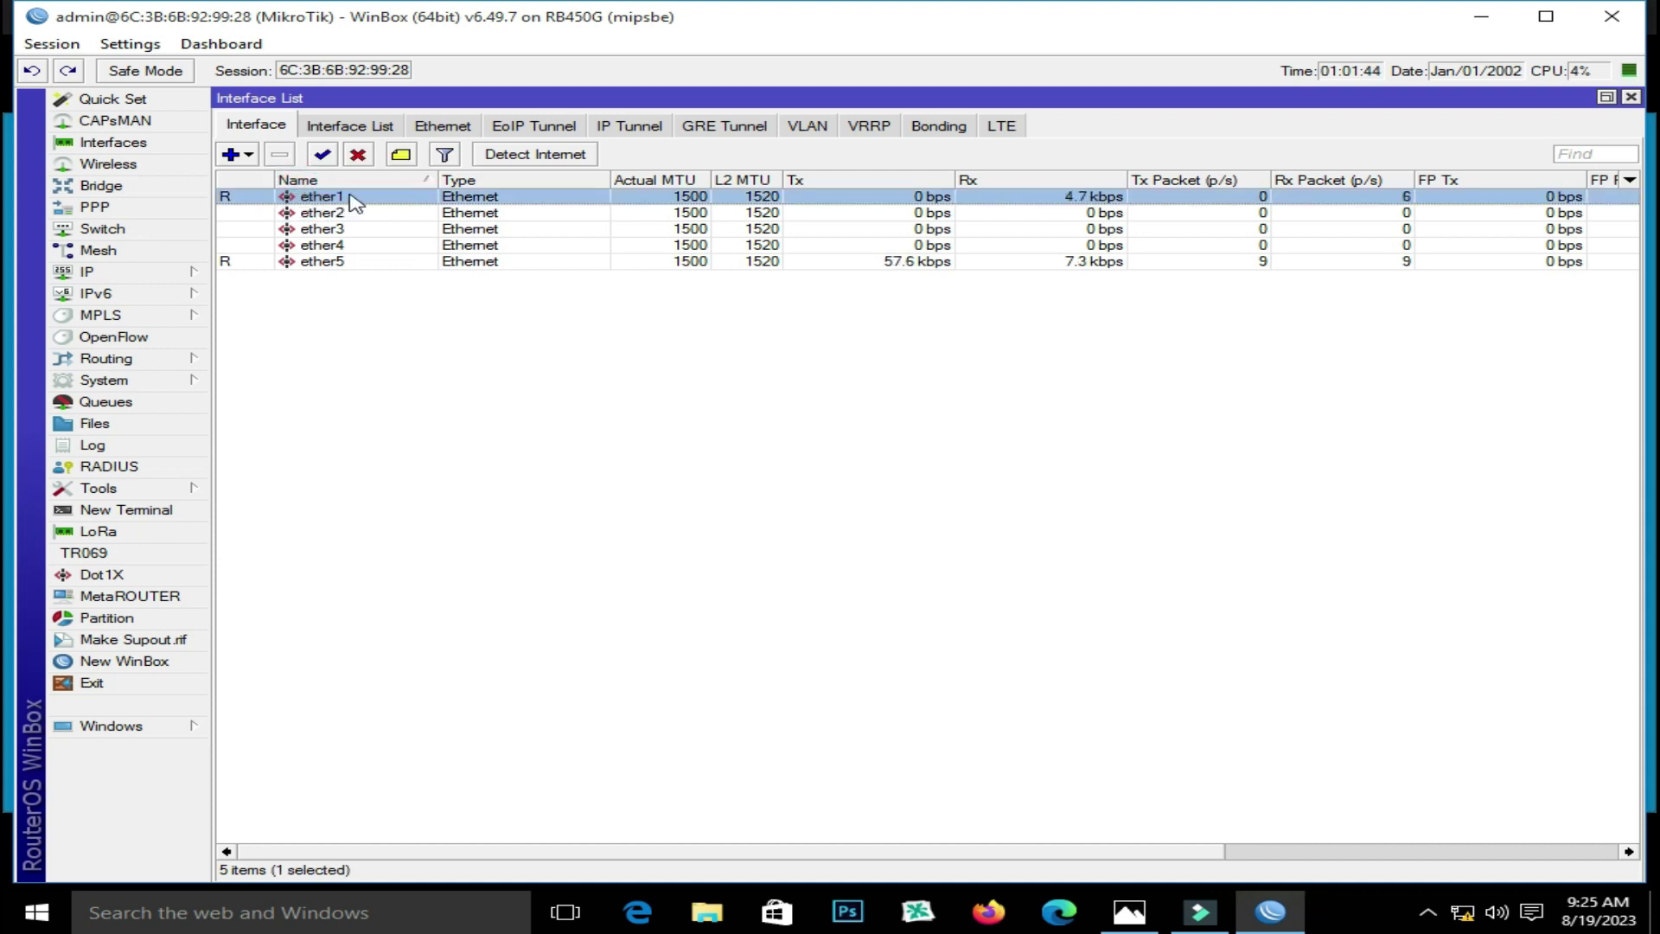
pyautogui.click(289, 265)
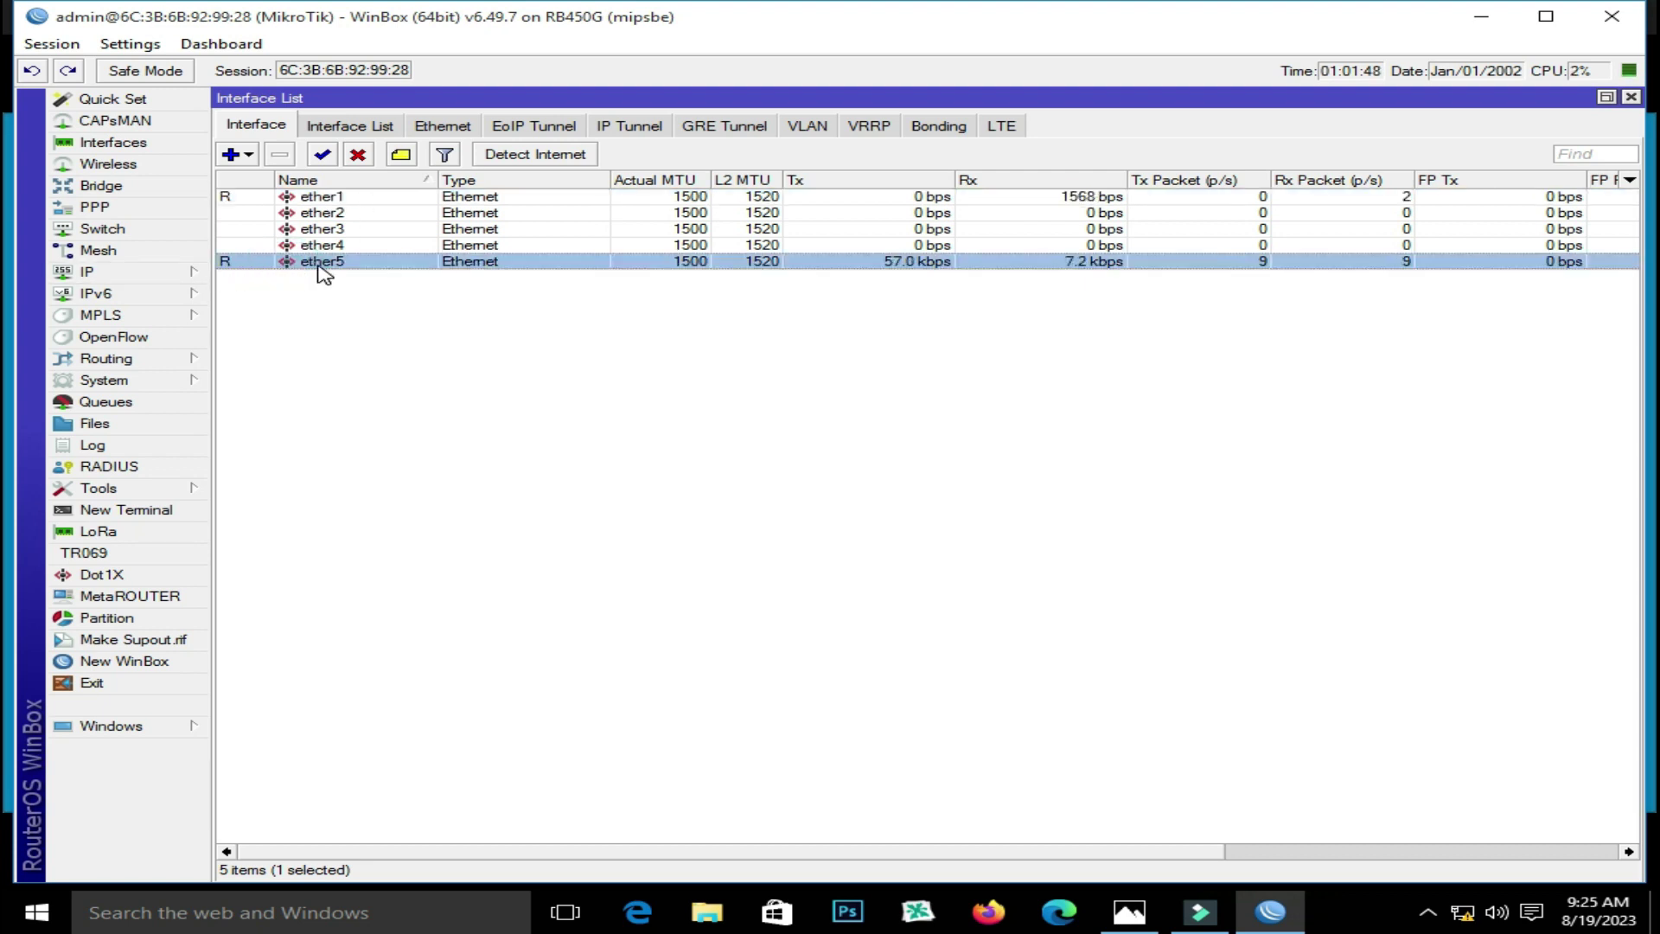
pyautogui.doubleClick(347, 198)
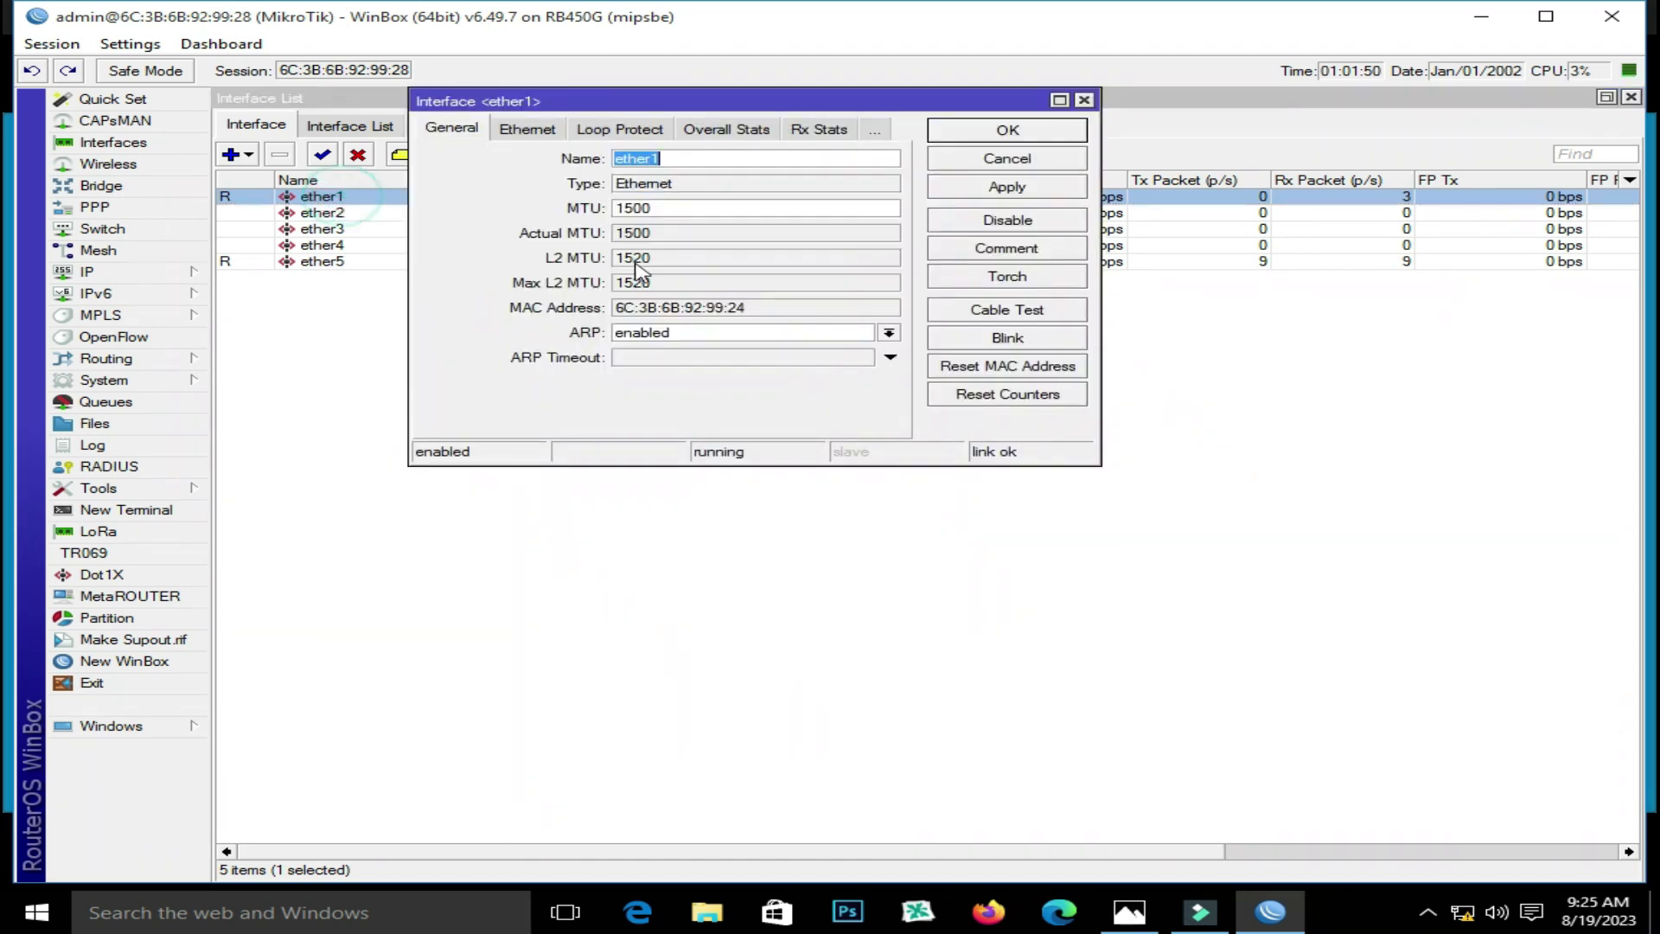
pyautogui.write('WAN From isp')
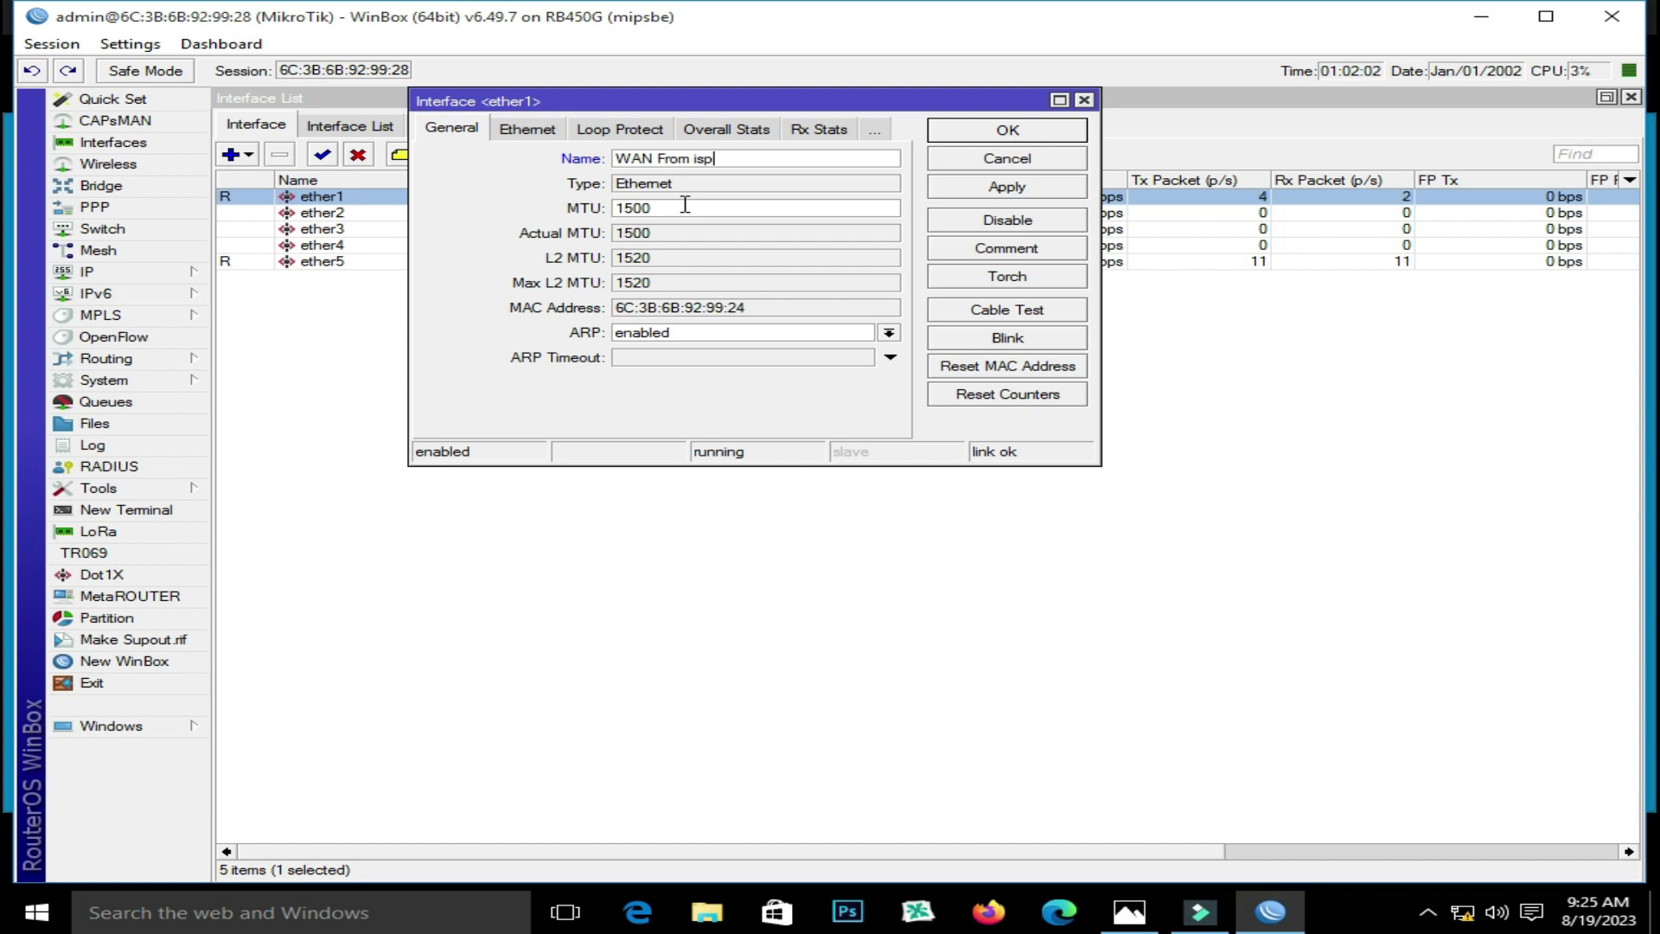
pyautogui.click(1006, 188)
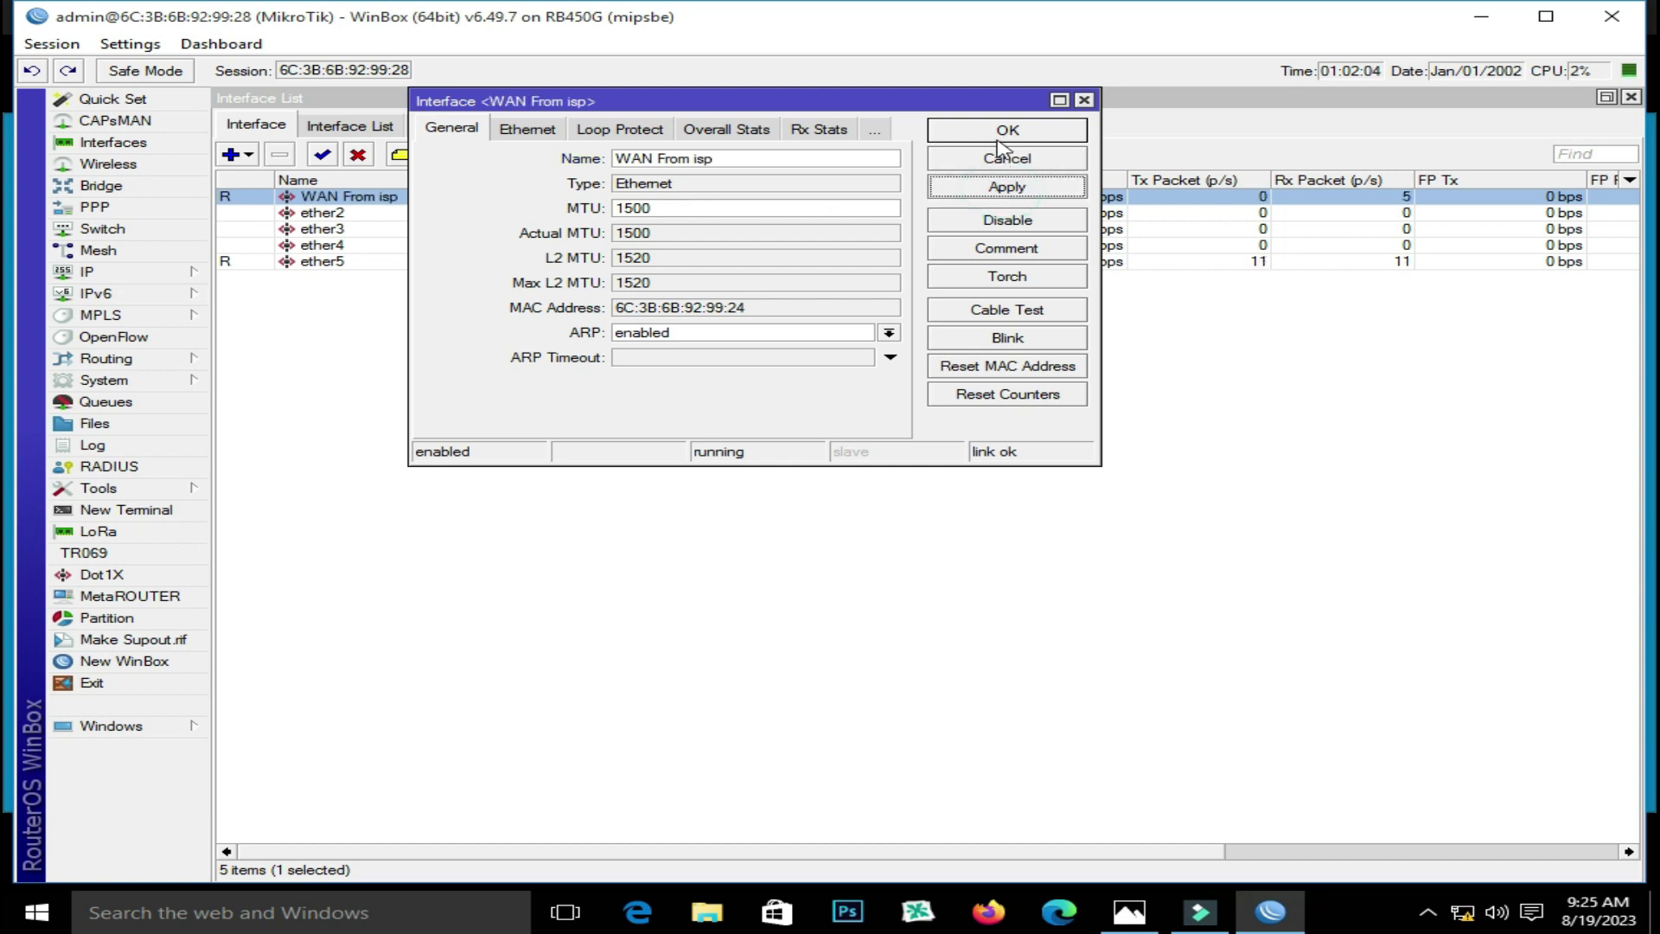
pyautogui.click(1005, 130)
# Rename interface ether5 to 'LAN' and save it
pyautogui.doubleClick(344, 263)
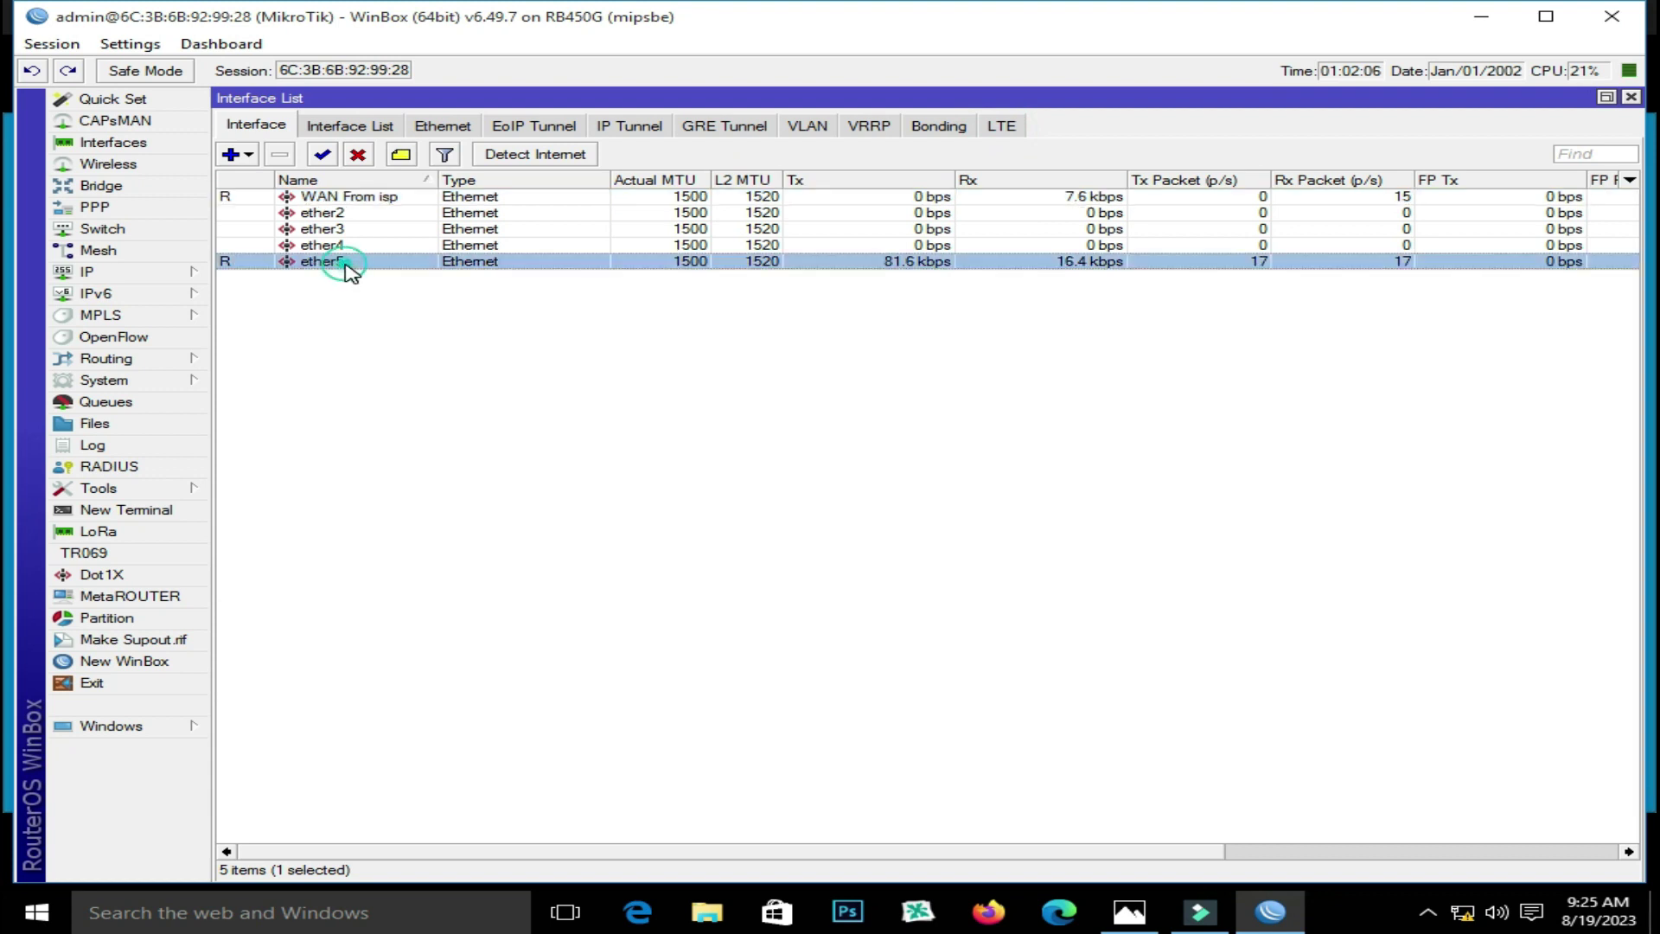
pyautogui.write('LAN')
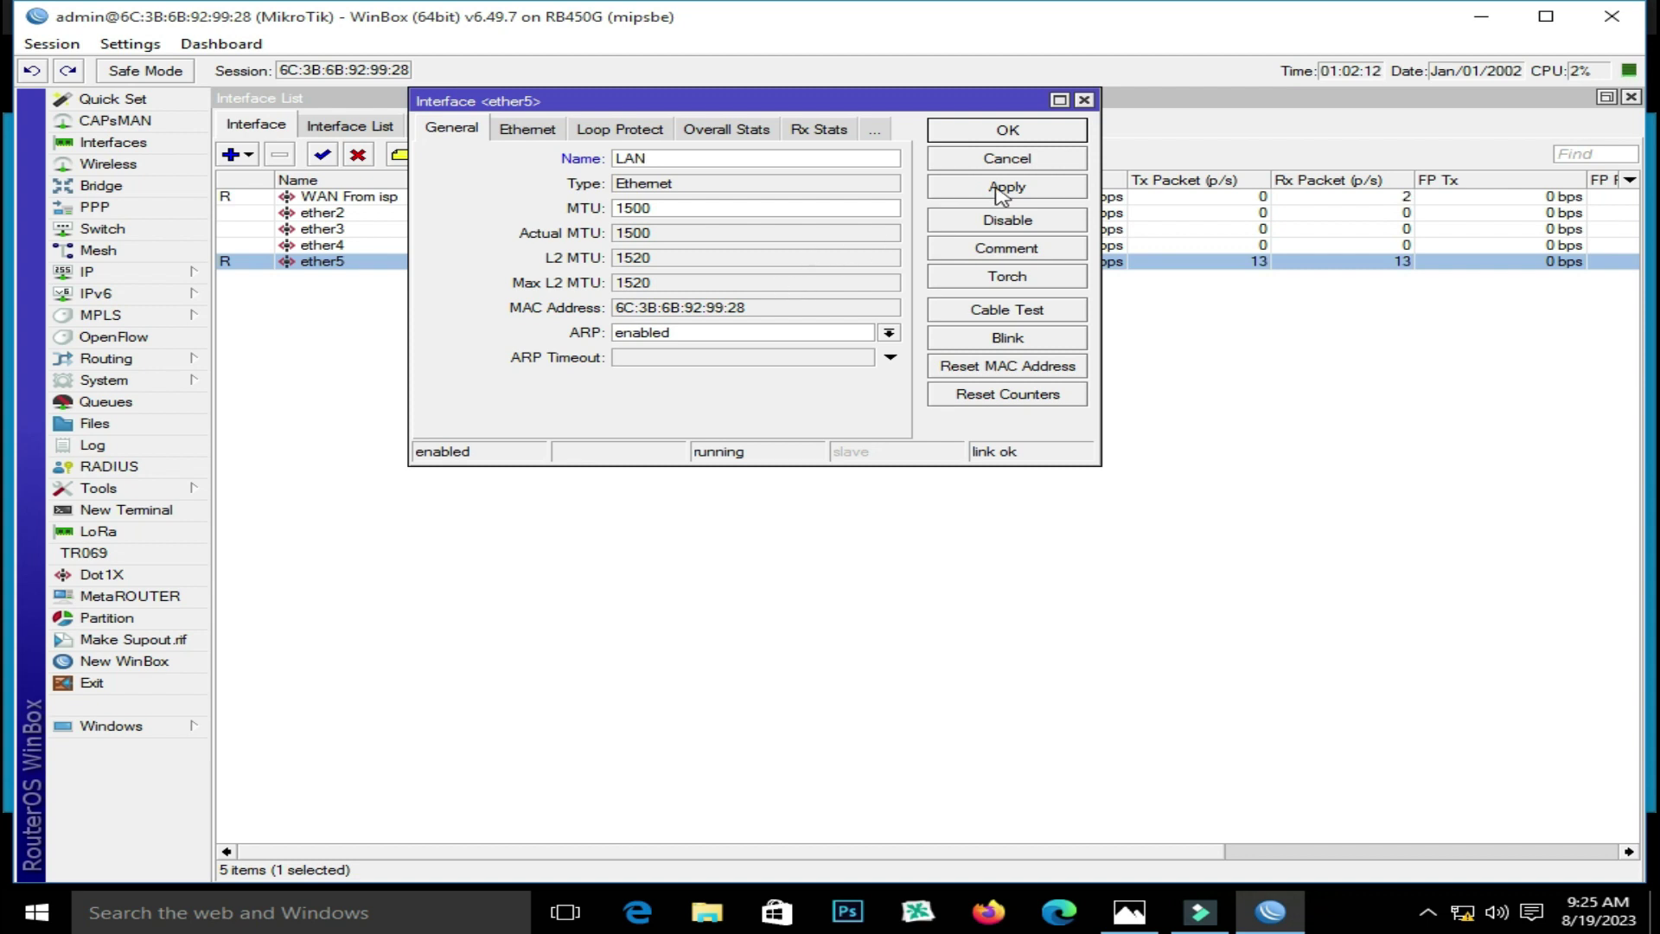
pyautogui.click(1005, 189)
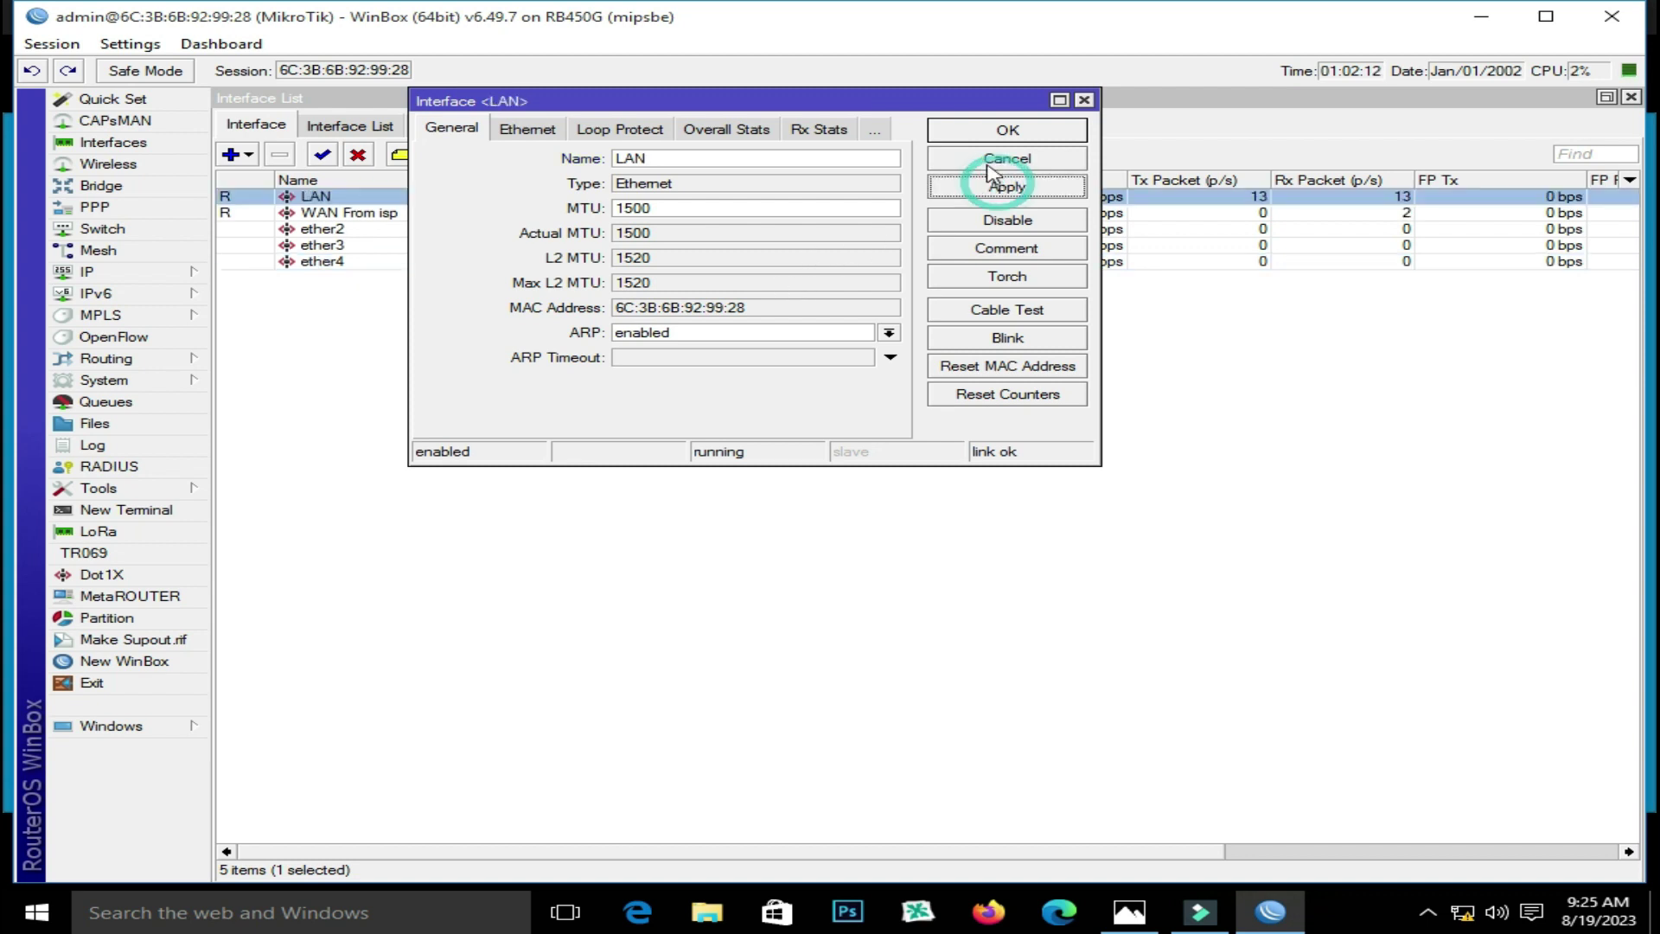
pyautogui.click(994, 132)
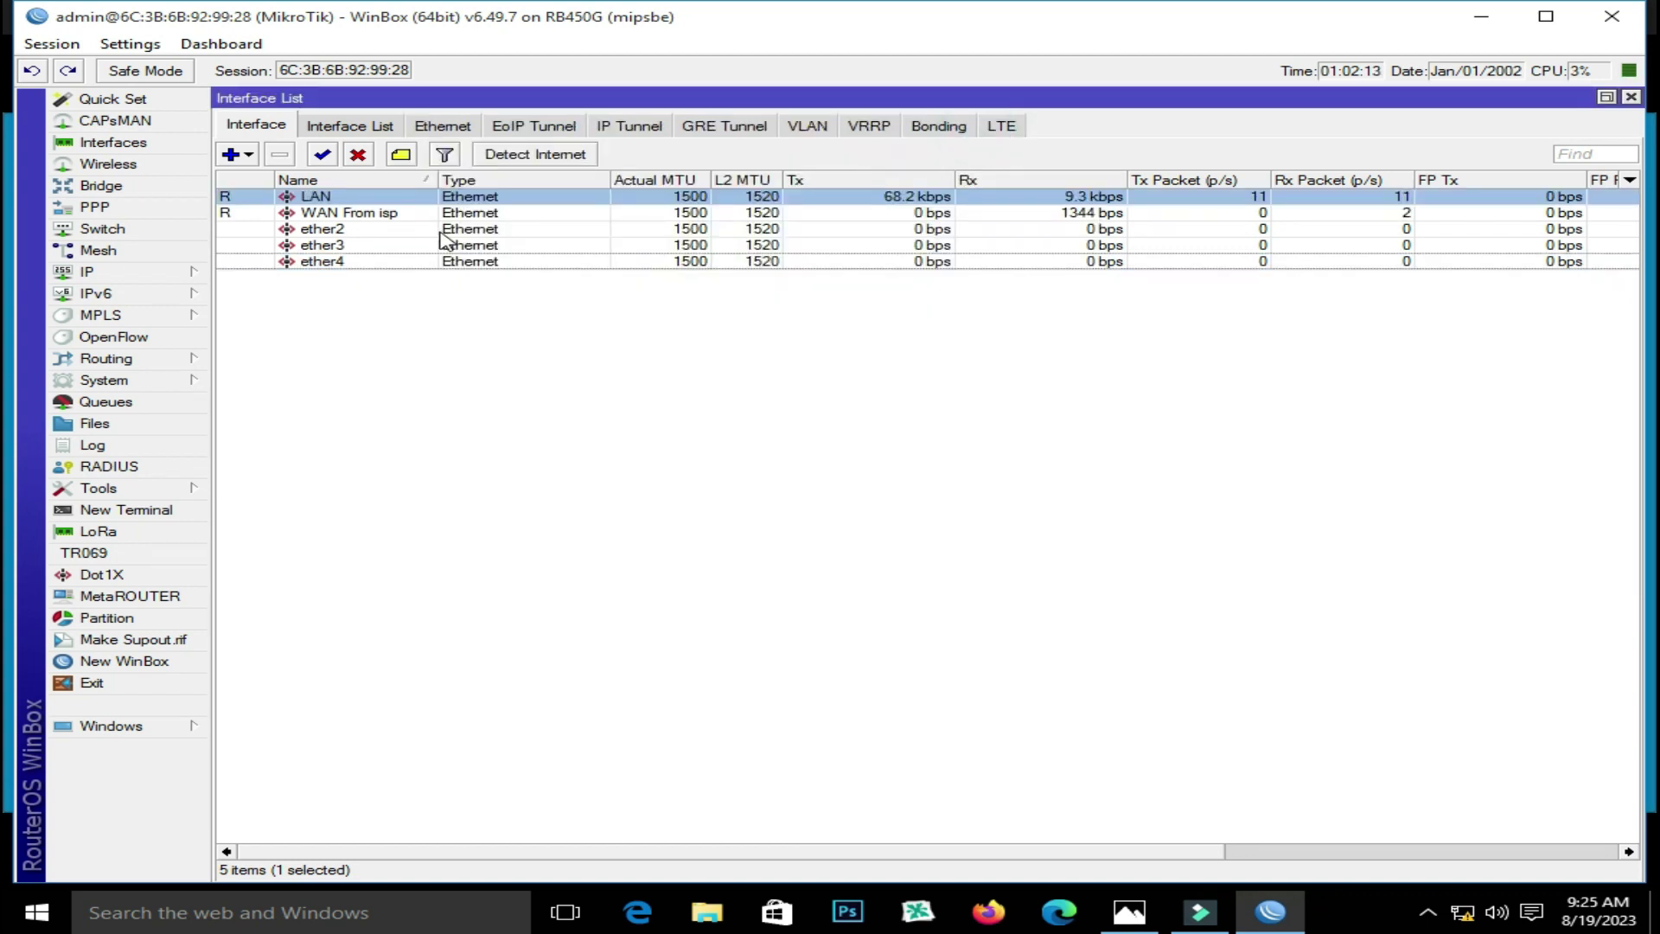
# Add a new PPPoE Client interface from the Interfaces list
pyautogui.click(341, 213)
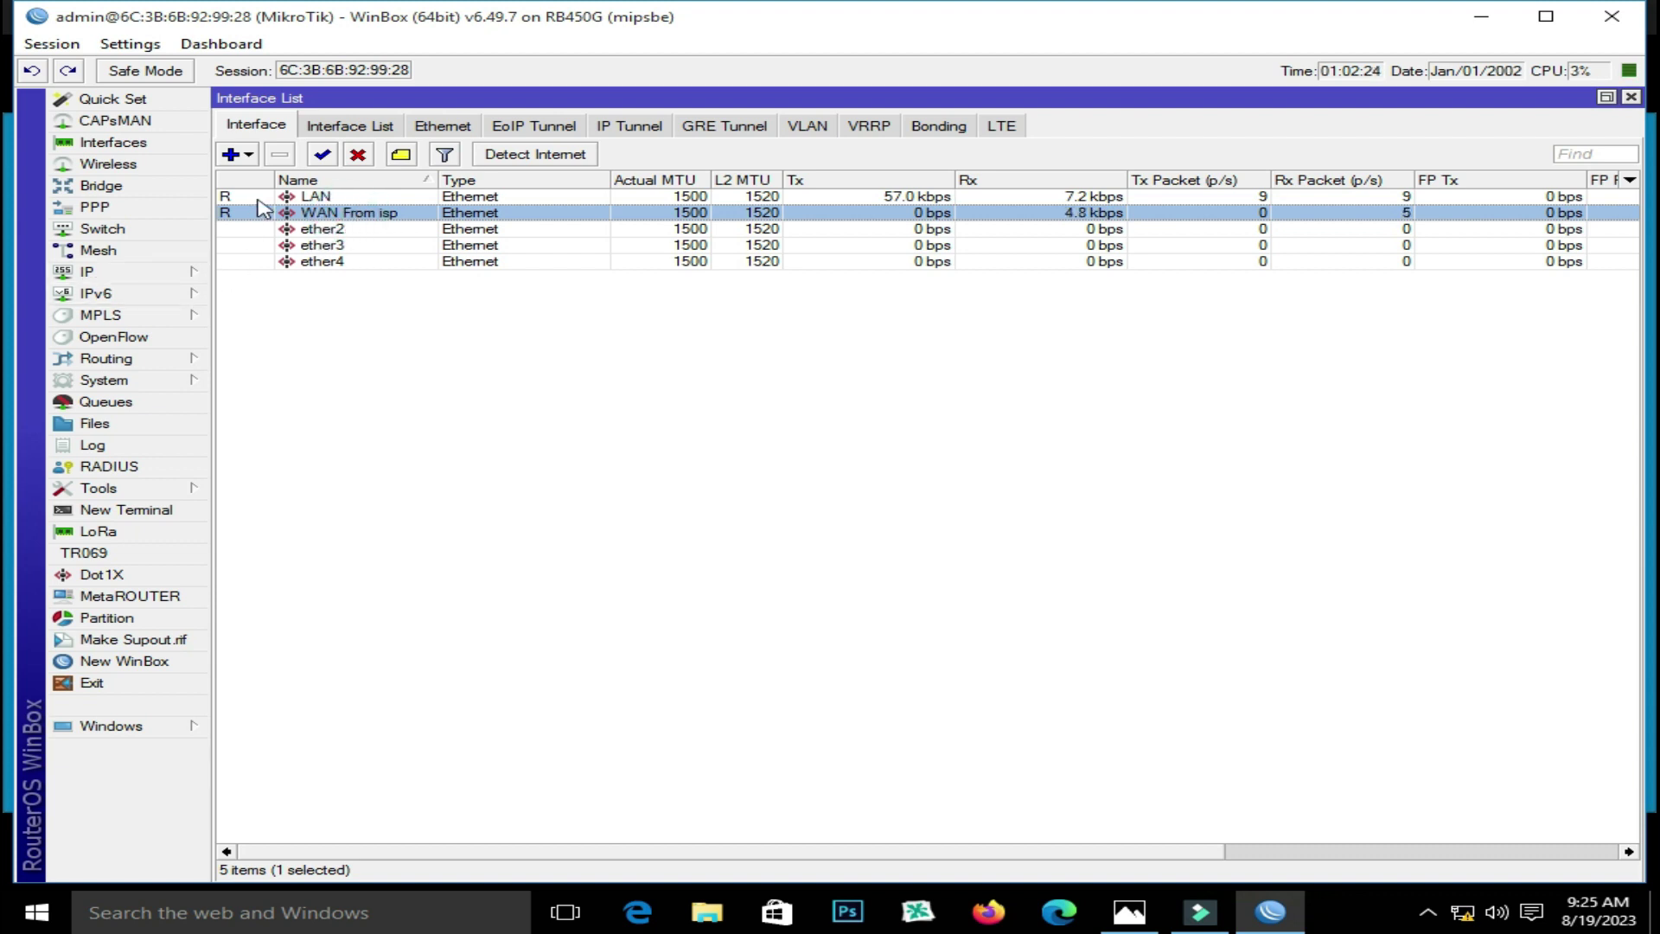
pyautogui.click(232, 154)
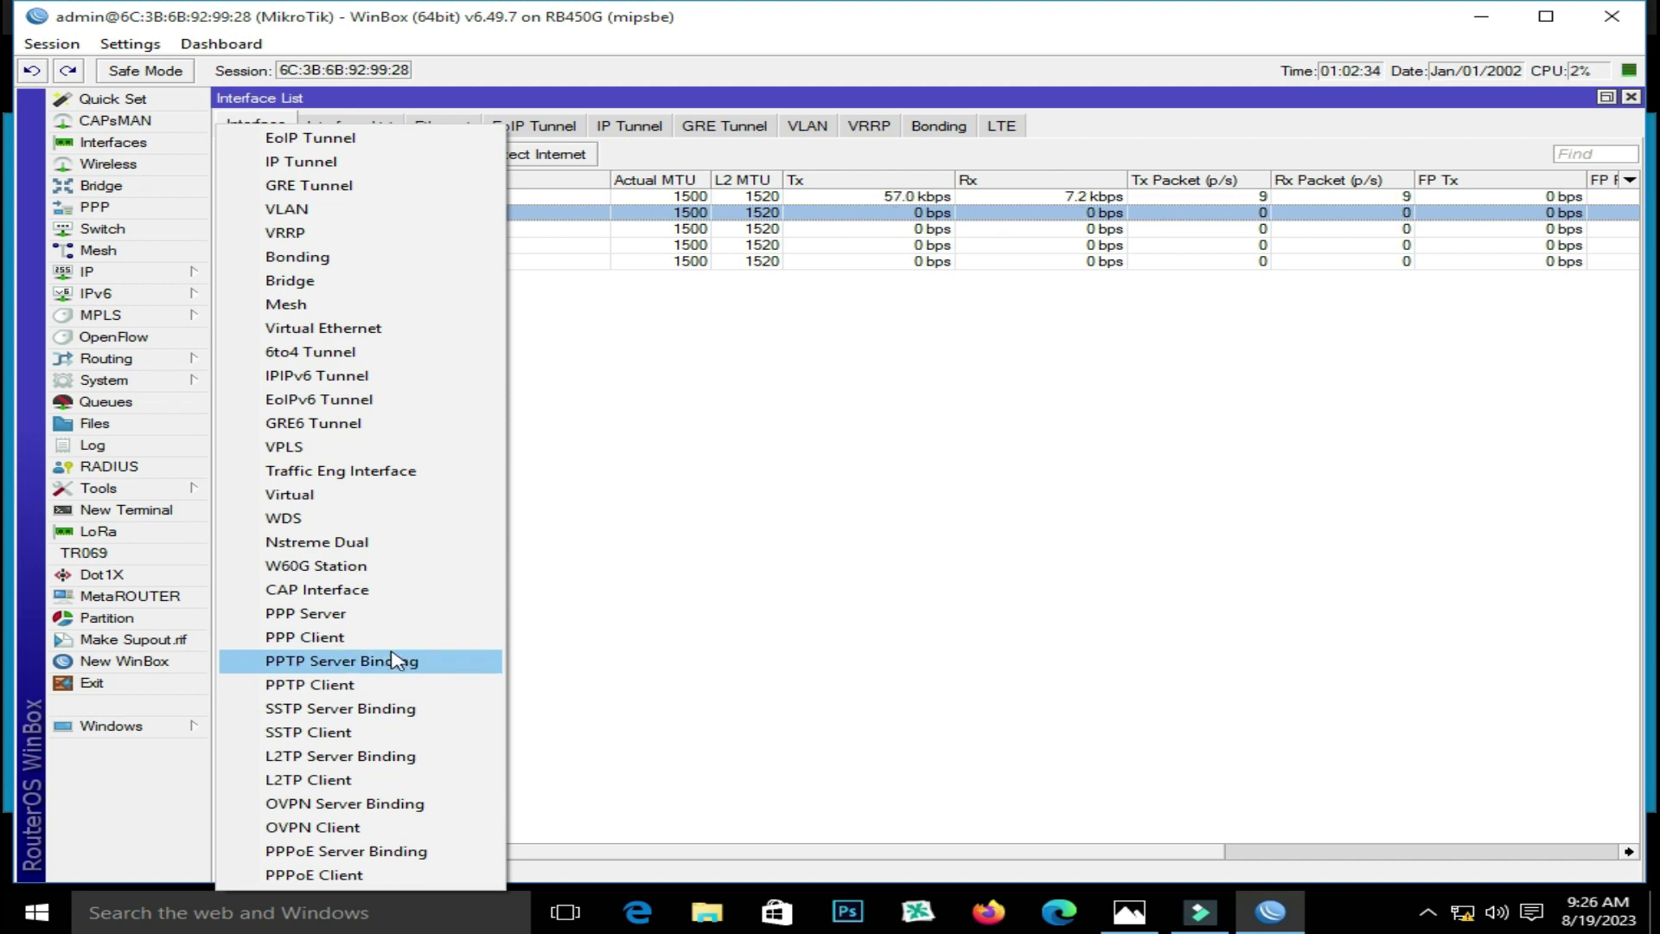
pyautogui.click(393, 877)
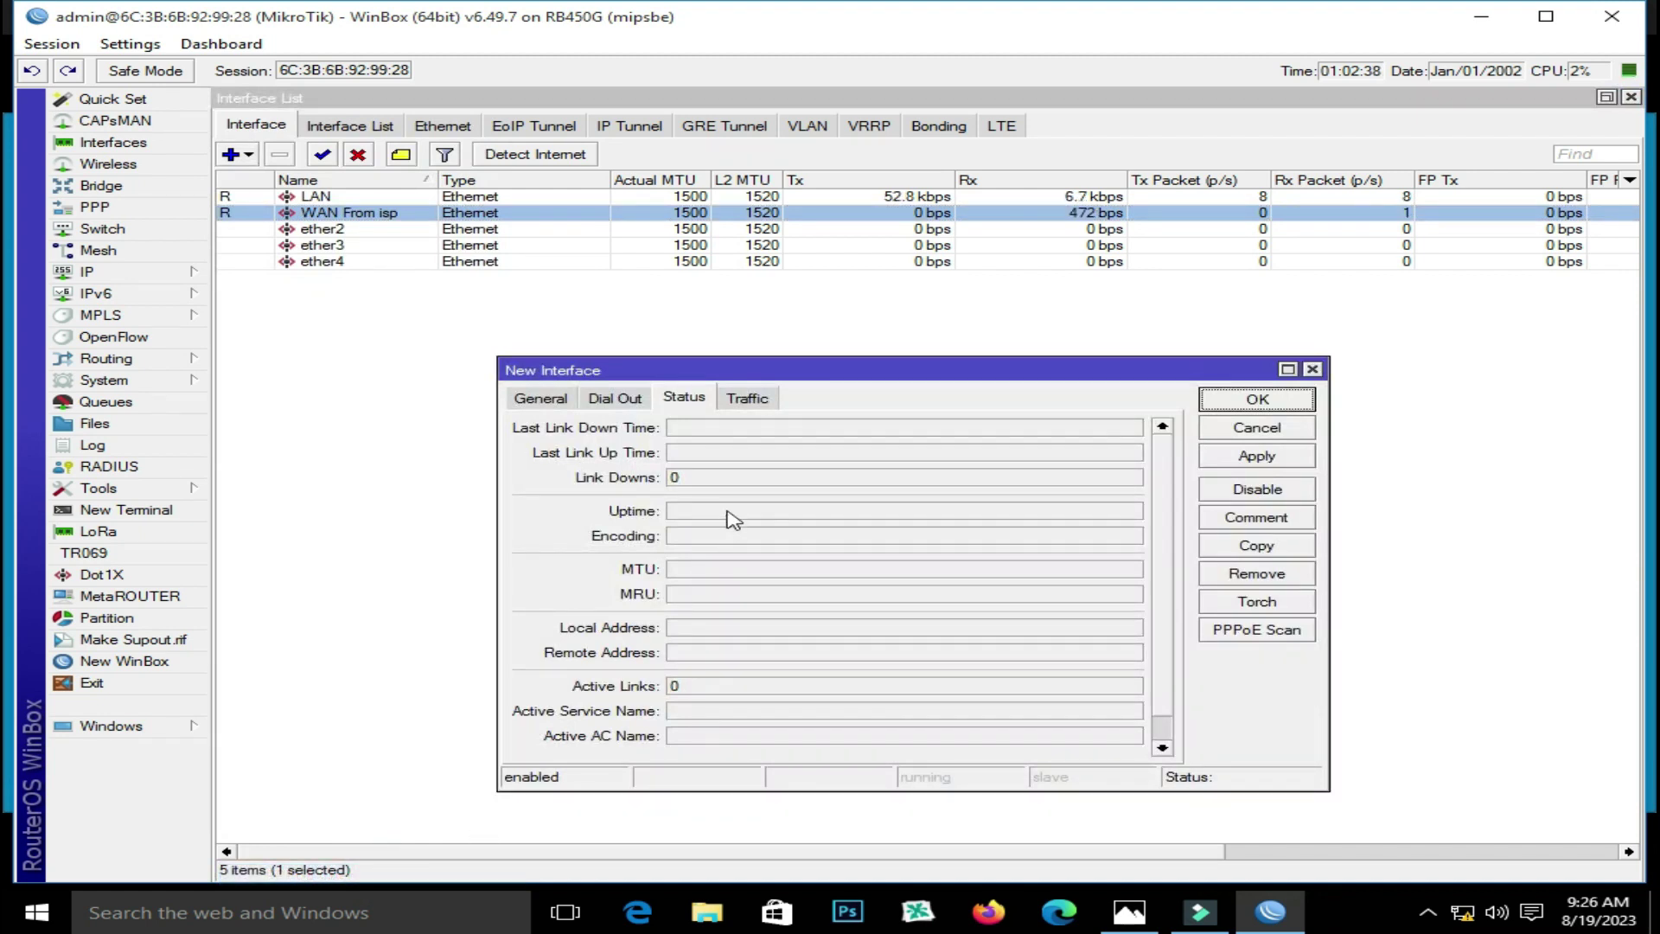
# Set PPPoE client pppoe-out1 to run over the WAN From isp interface
pyautogui.click(542, 399)
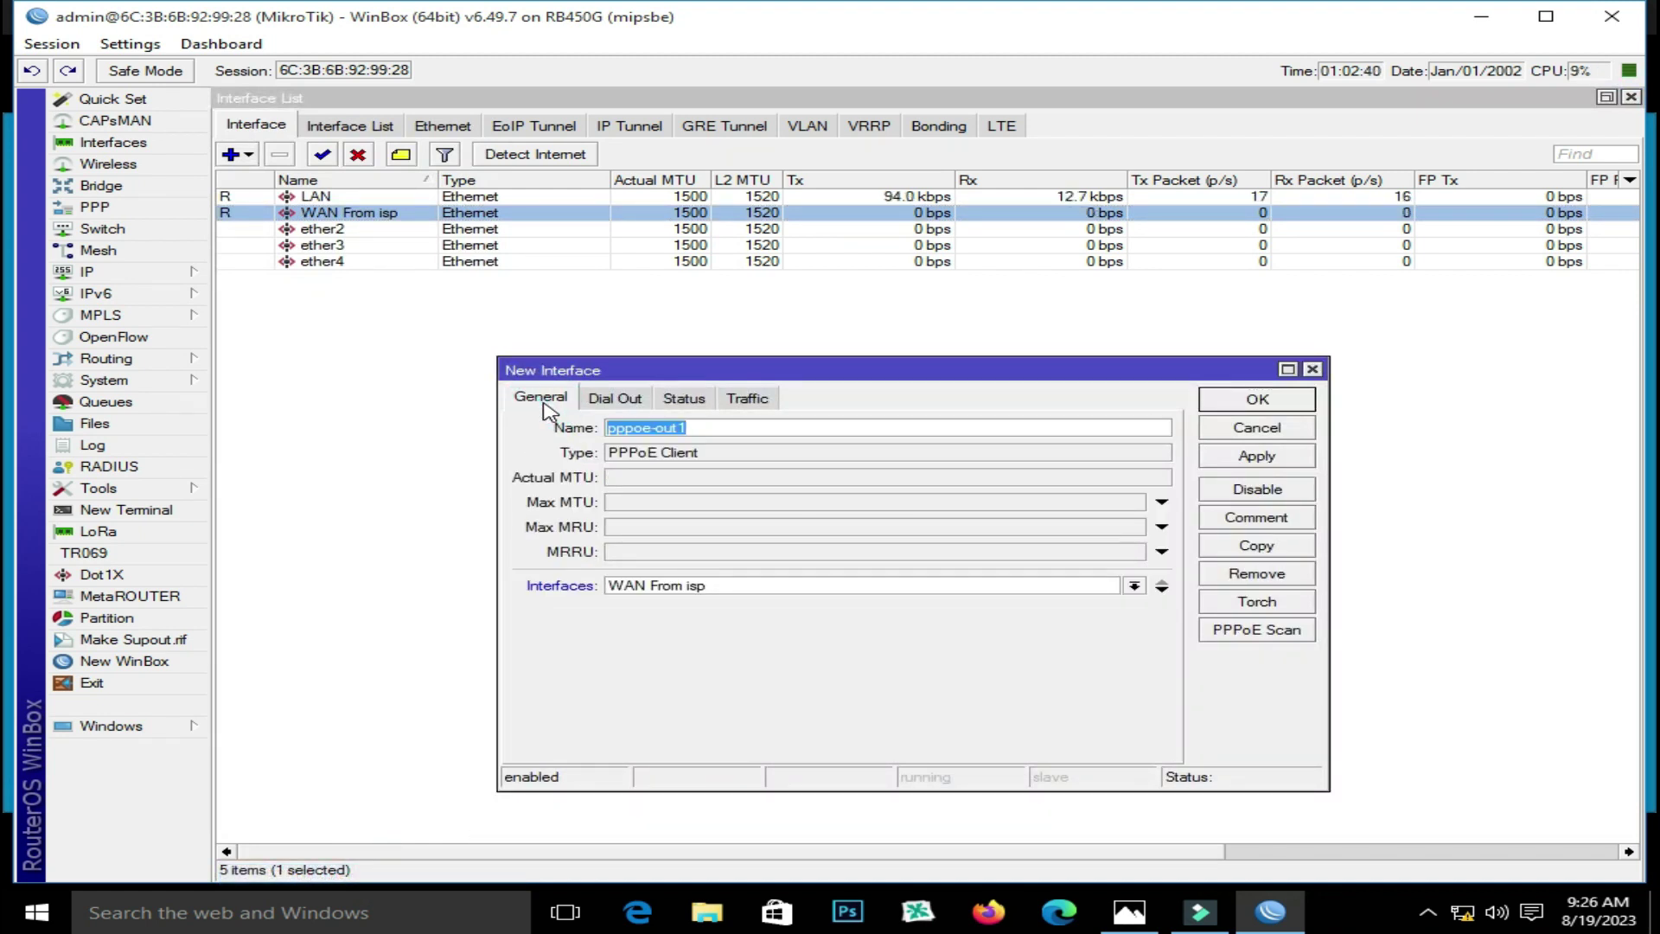
pyautogui.click(820, 588)
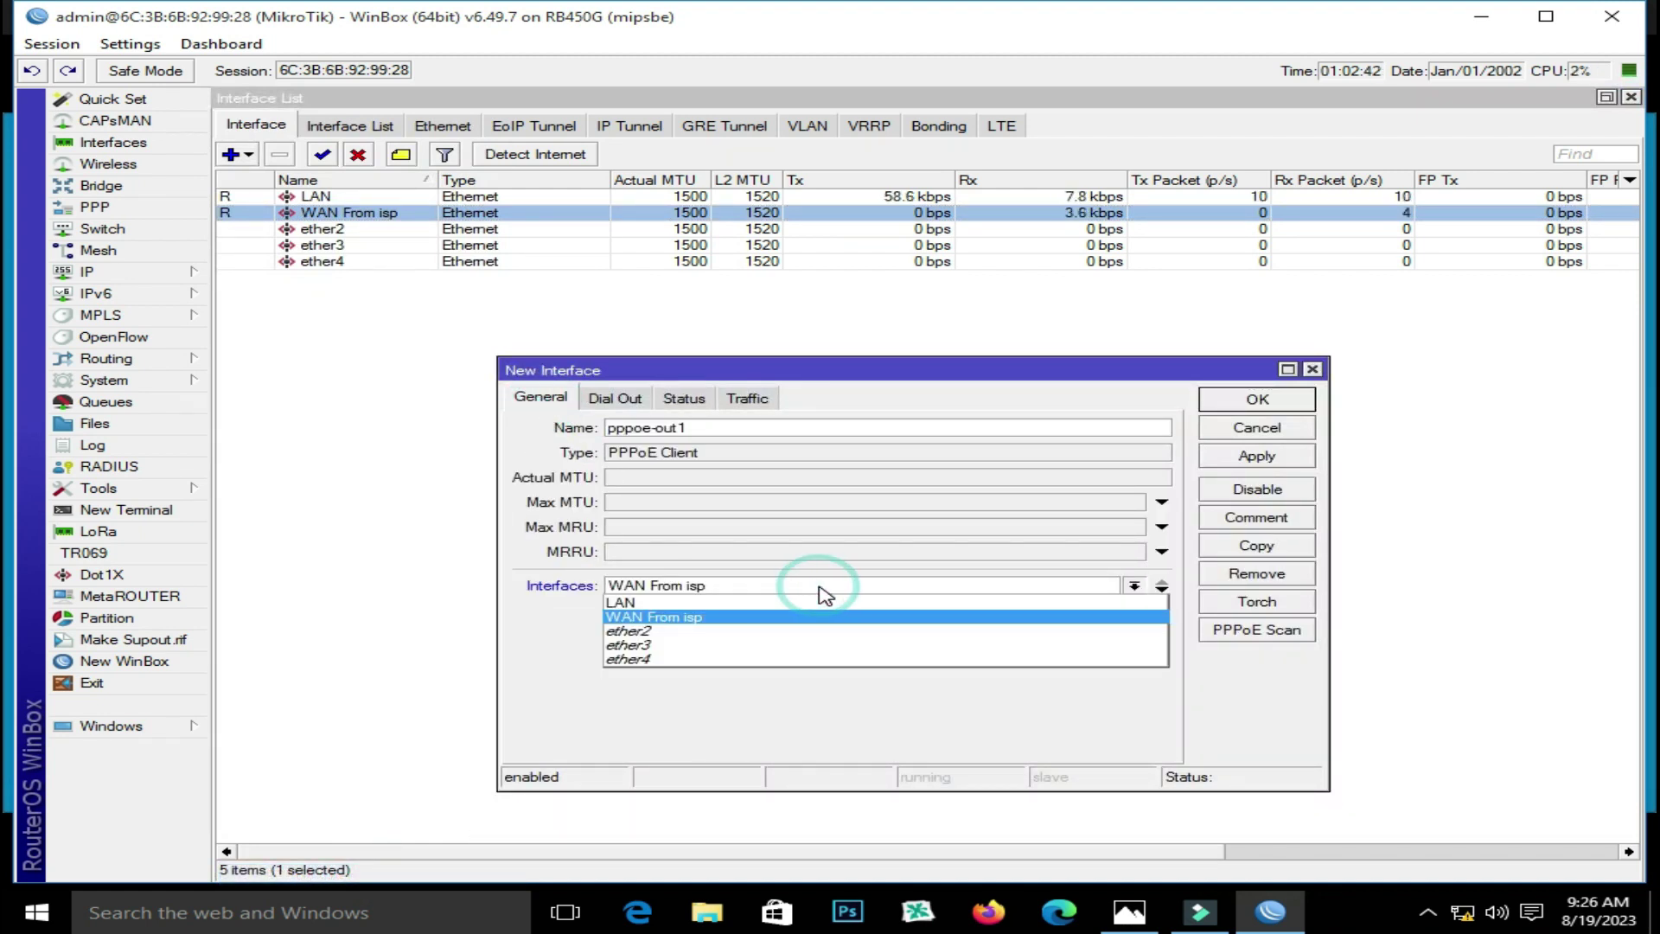
pyautogui.click(722, 618)
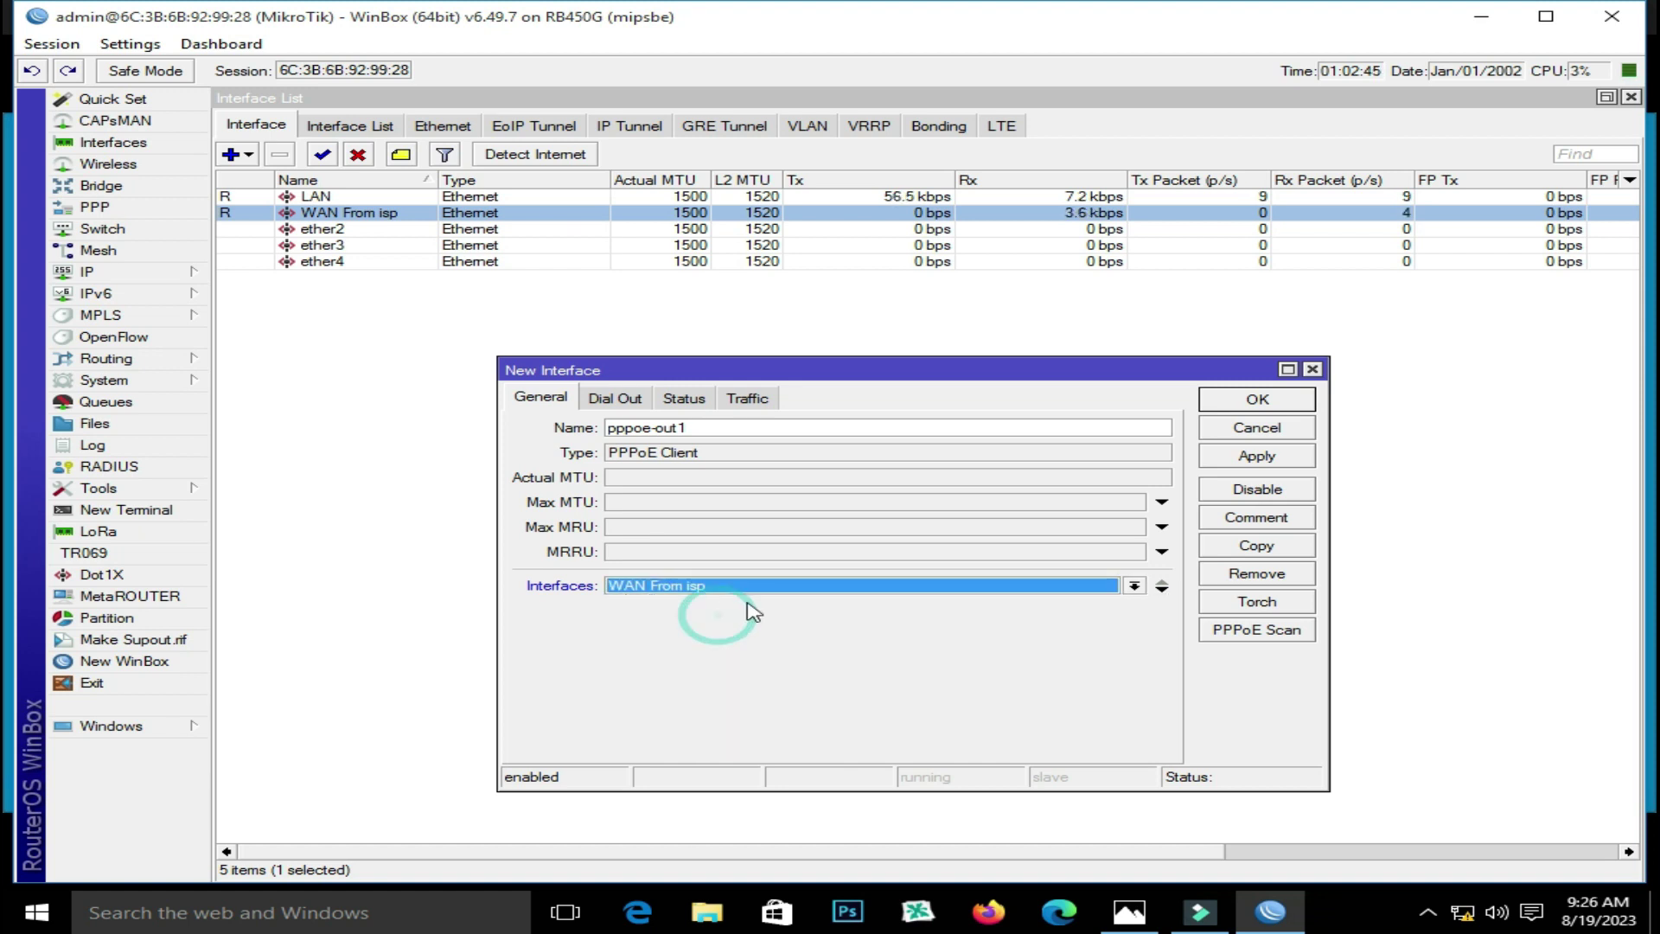
pyautogui.doubleClick(722, 428)
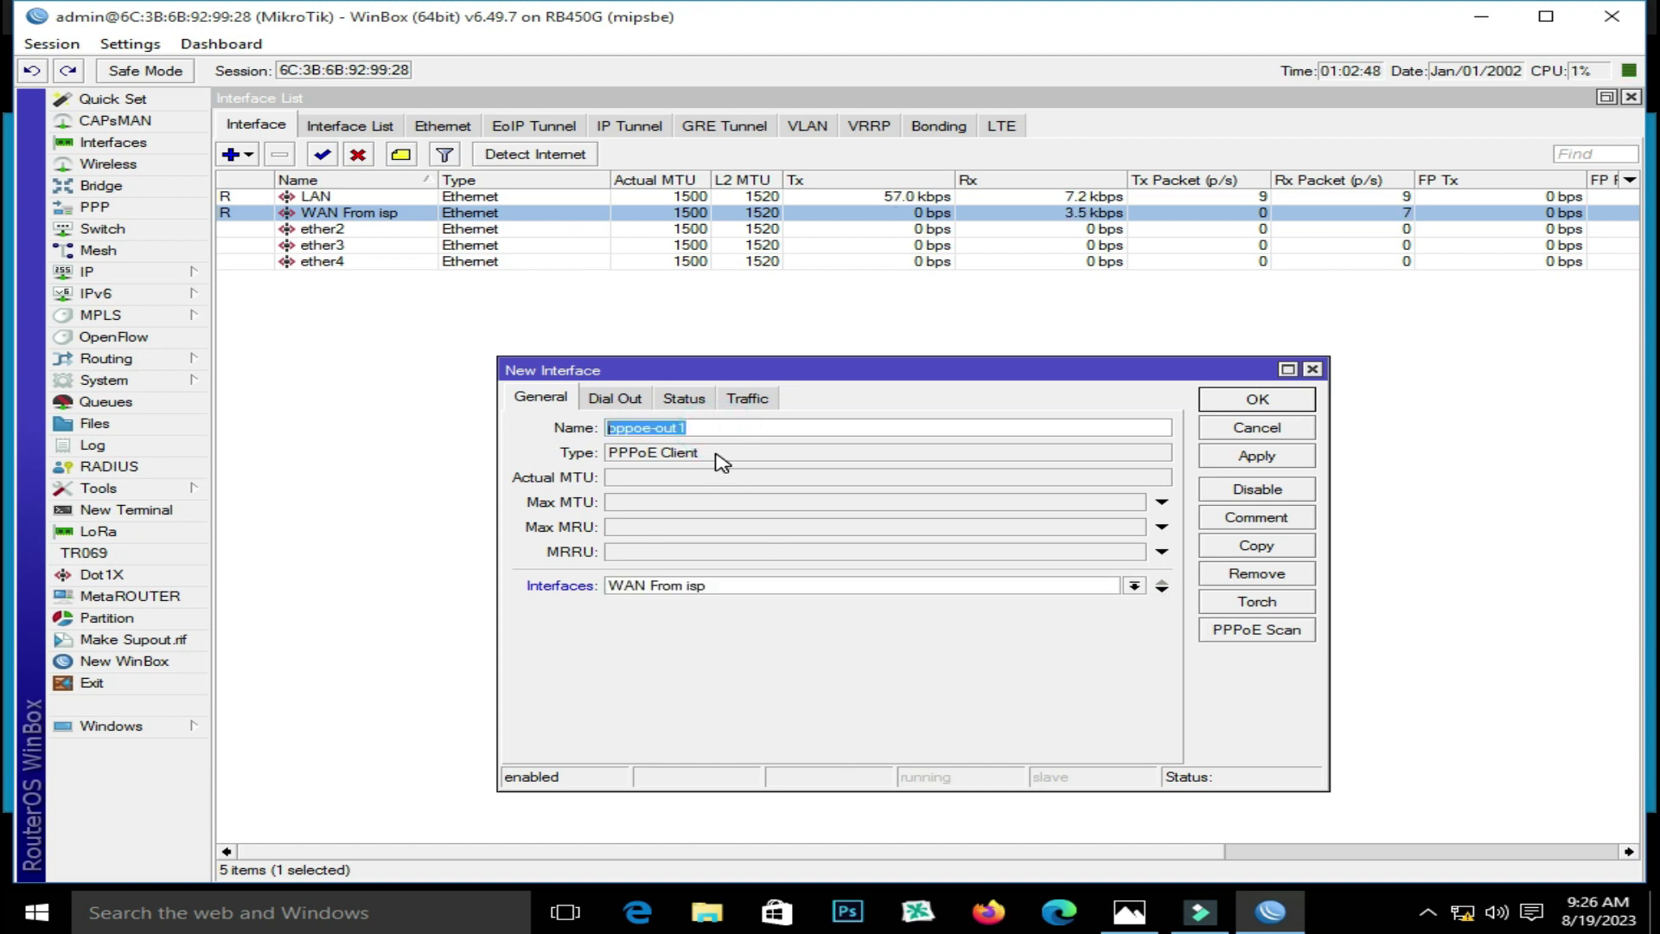
pyautogui.click(630, 399)
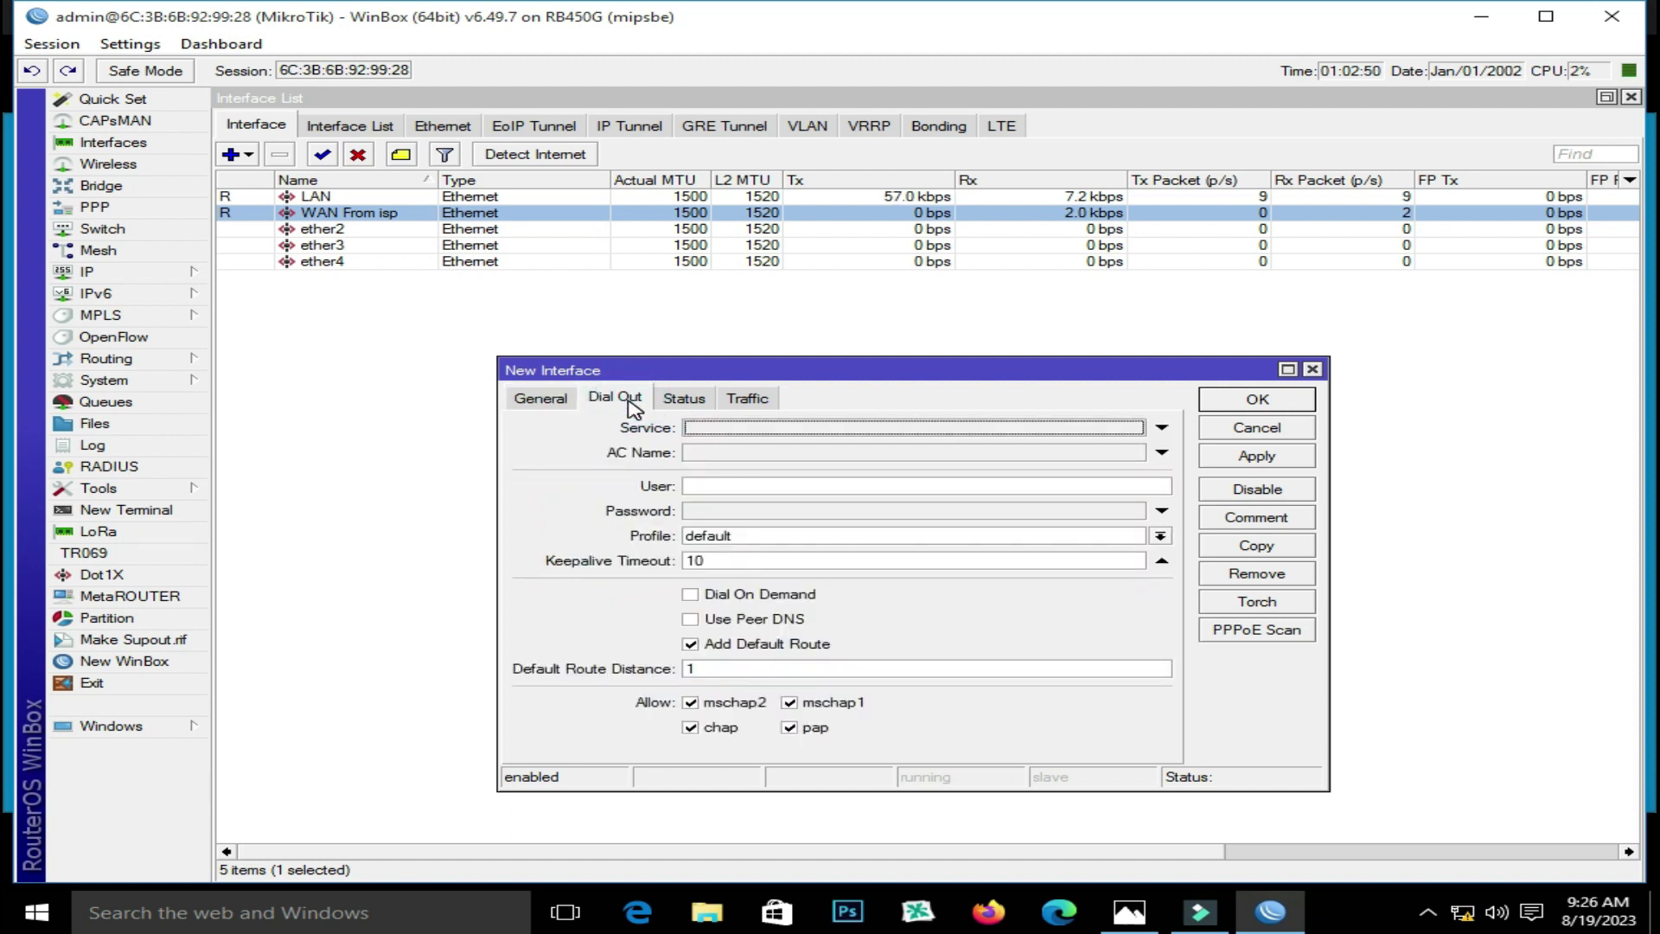
# Enter the PPPoE user name and password, enable Use Peer DNS, disable Add Default Route, and apply
pyautogui.click(745, 487)
pyautogui.hotkey('ctrl', 'v')
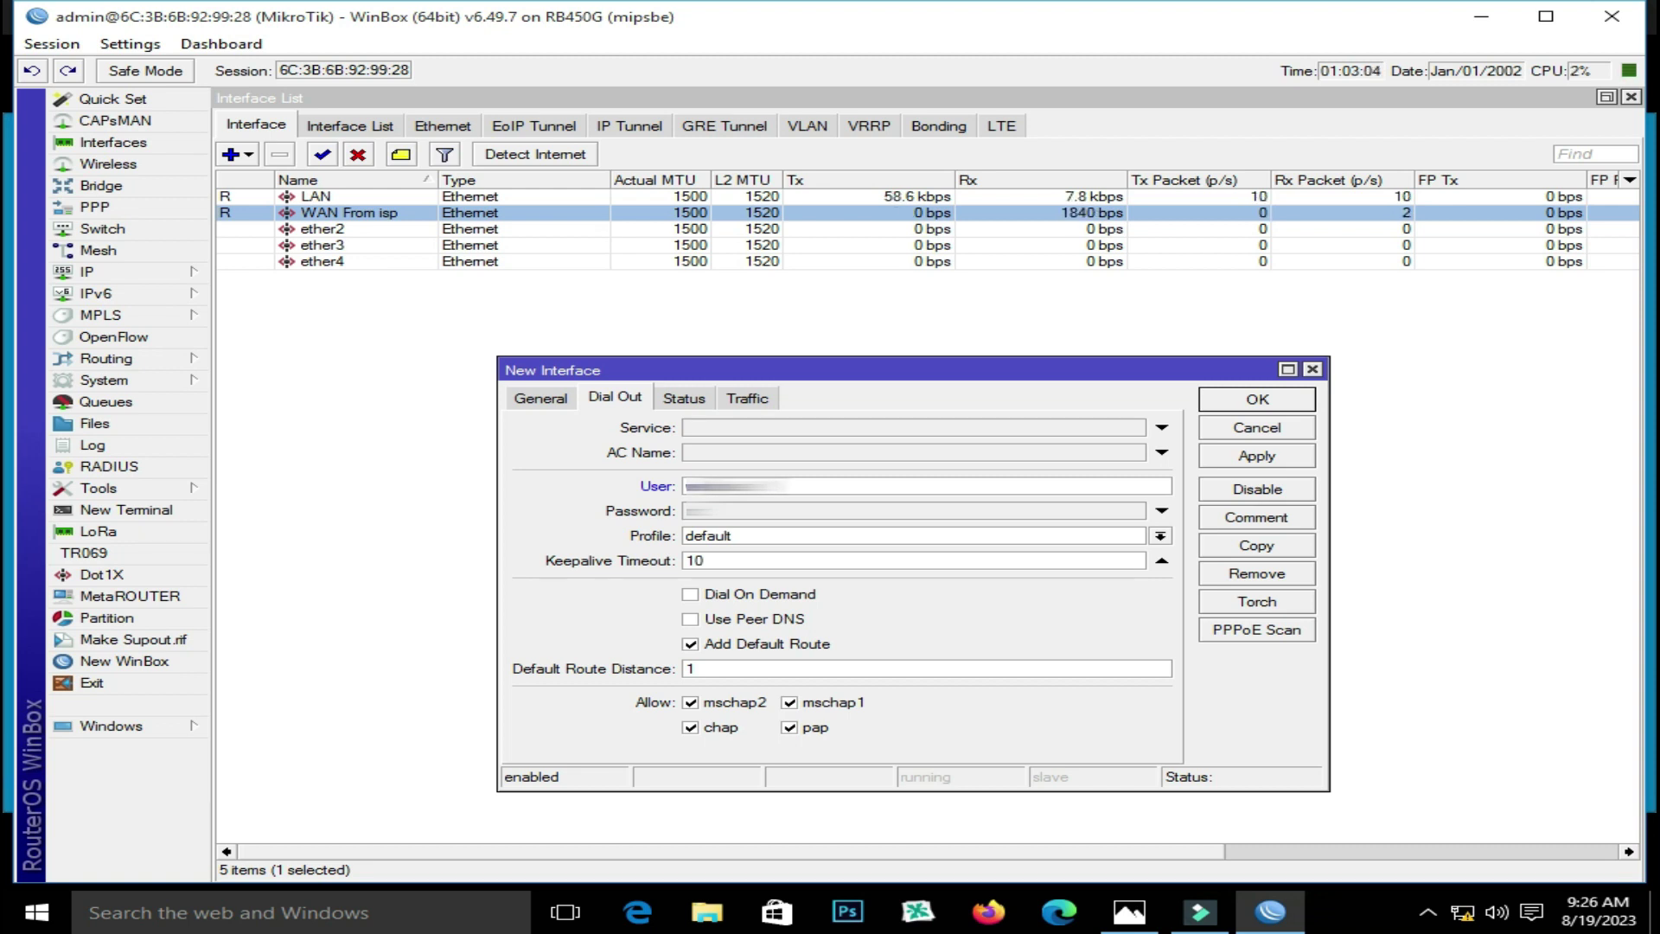
pyautogui.click(749, 514)
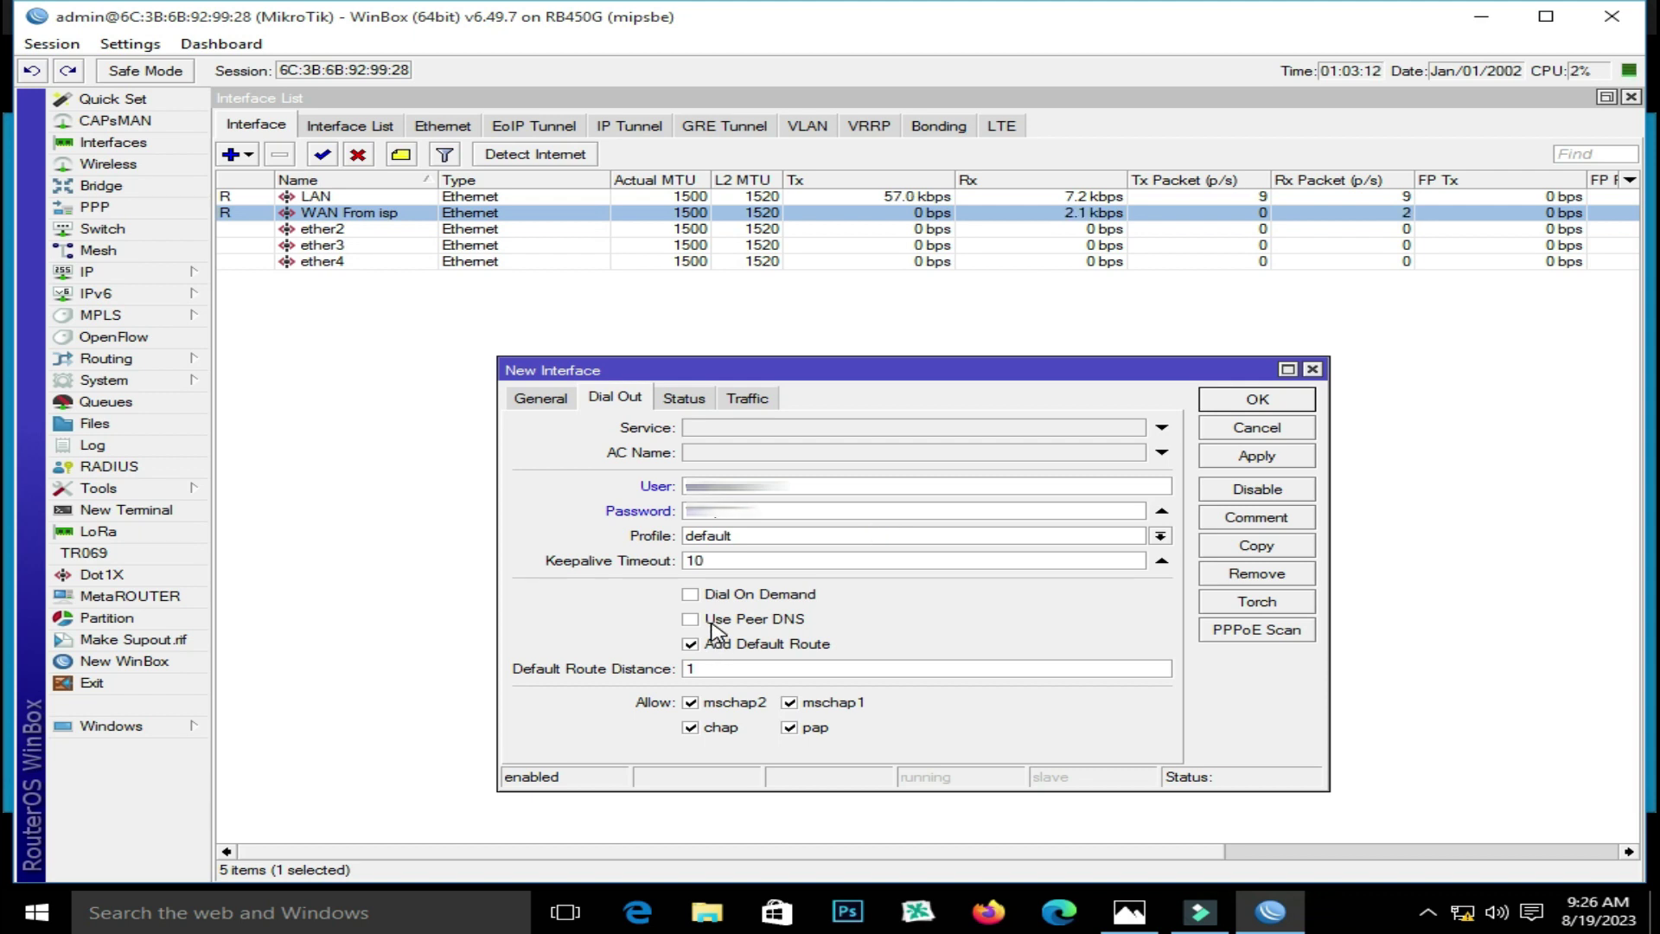
pyautogui.click(711, 622)
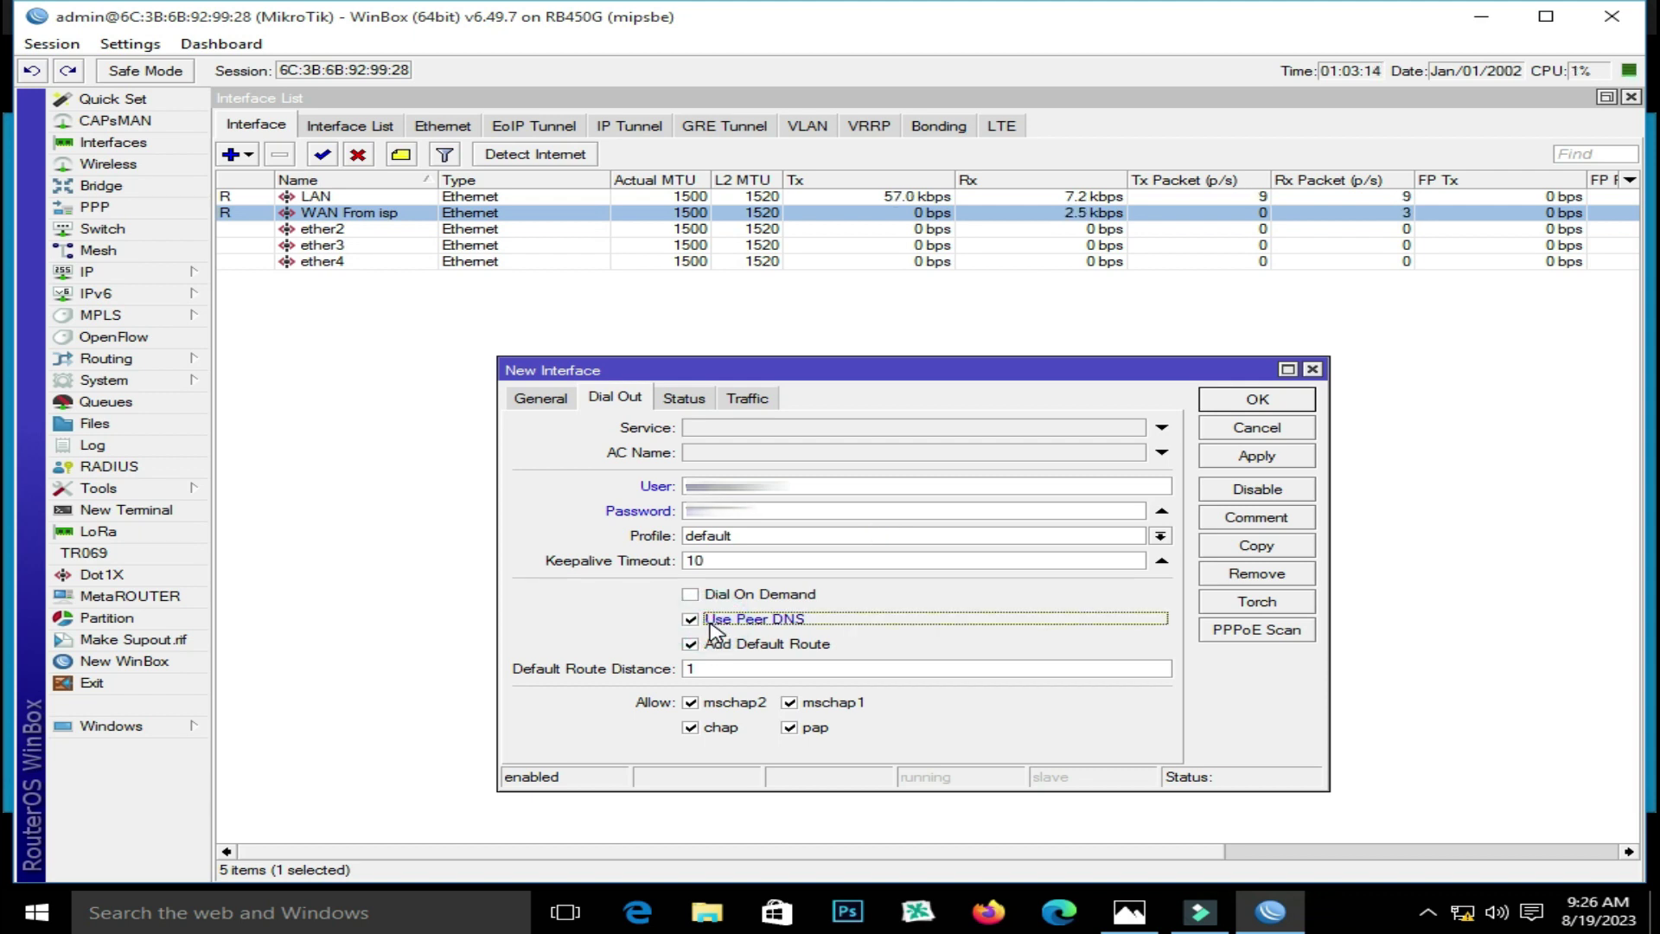
pyautogui.click(692, 644)
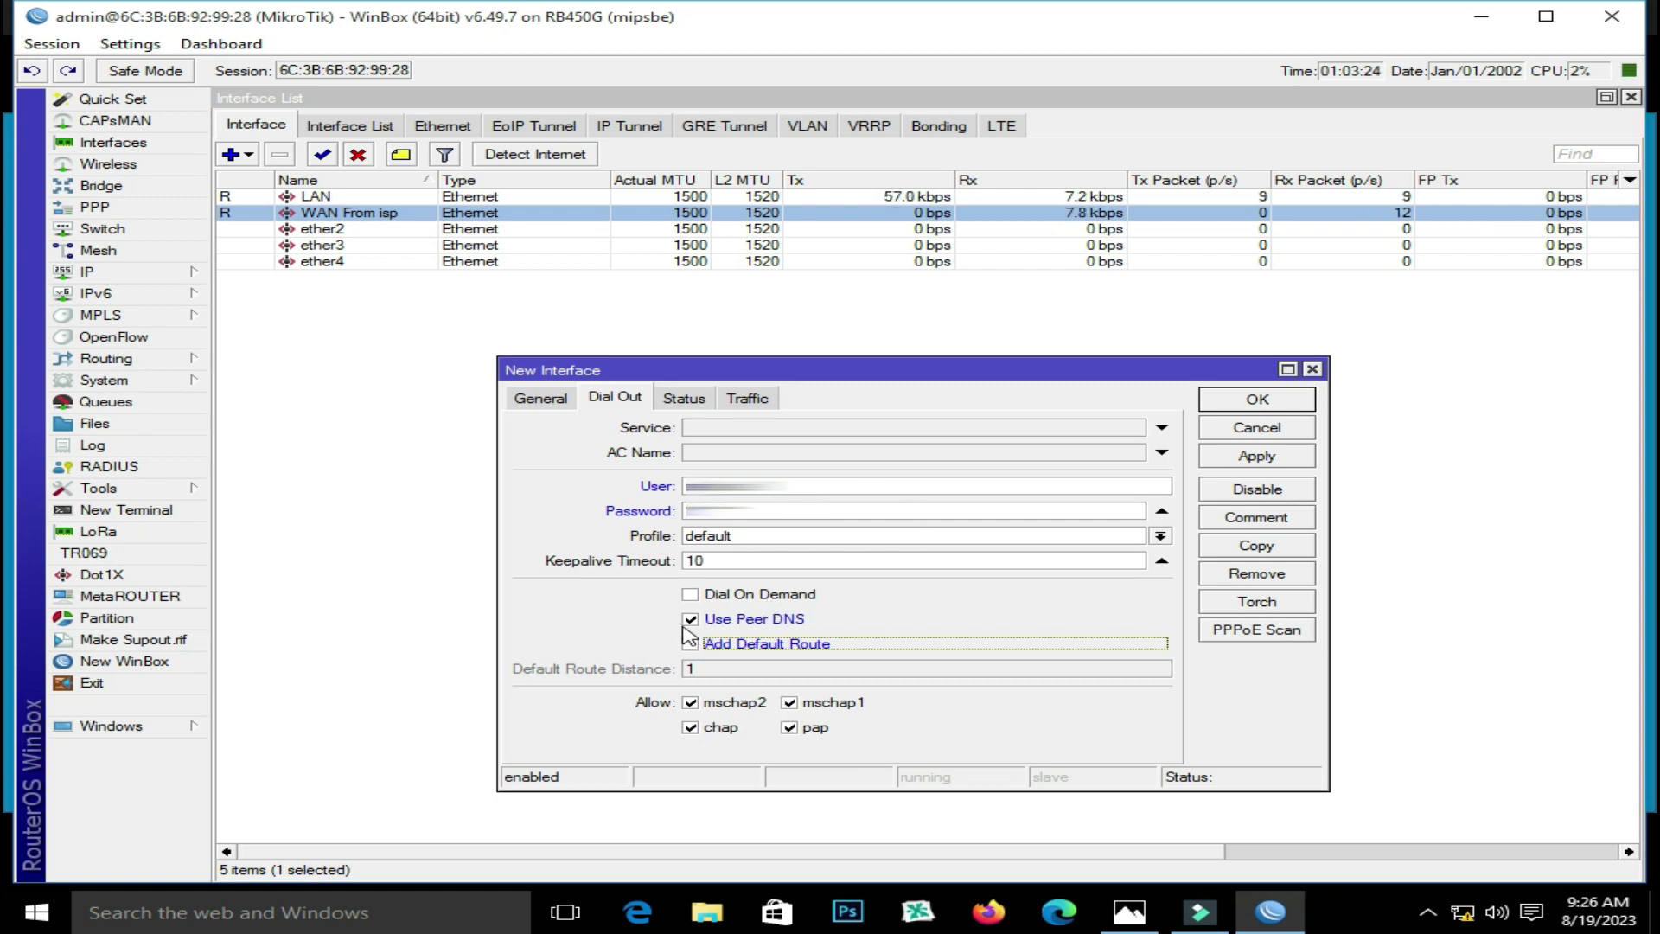
pyautogui.click(1256, 458)
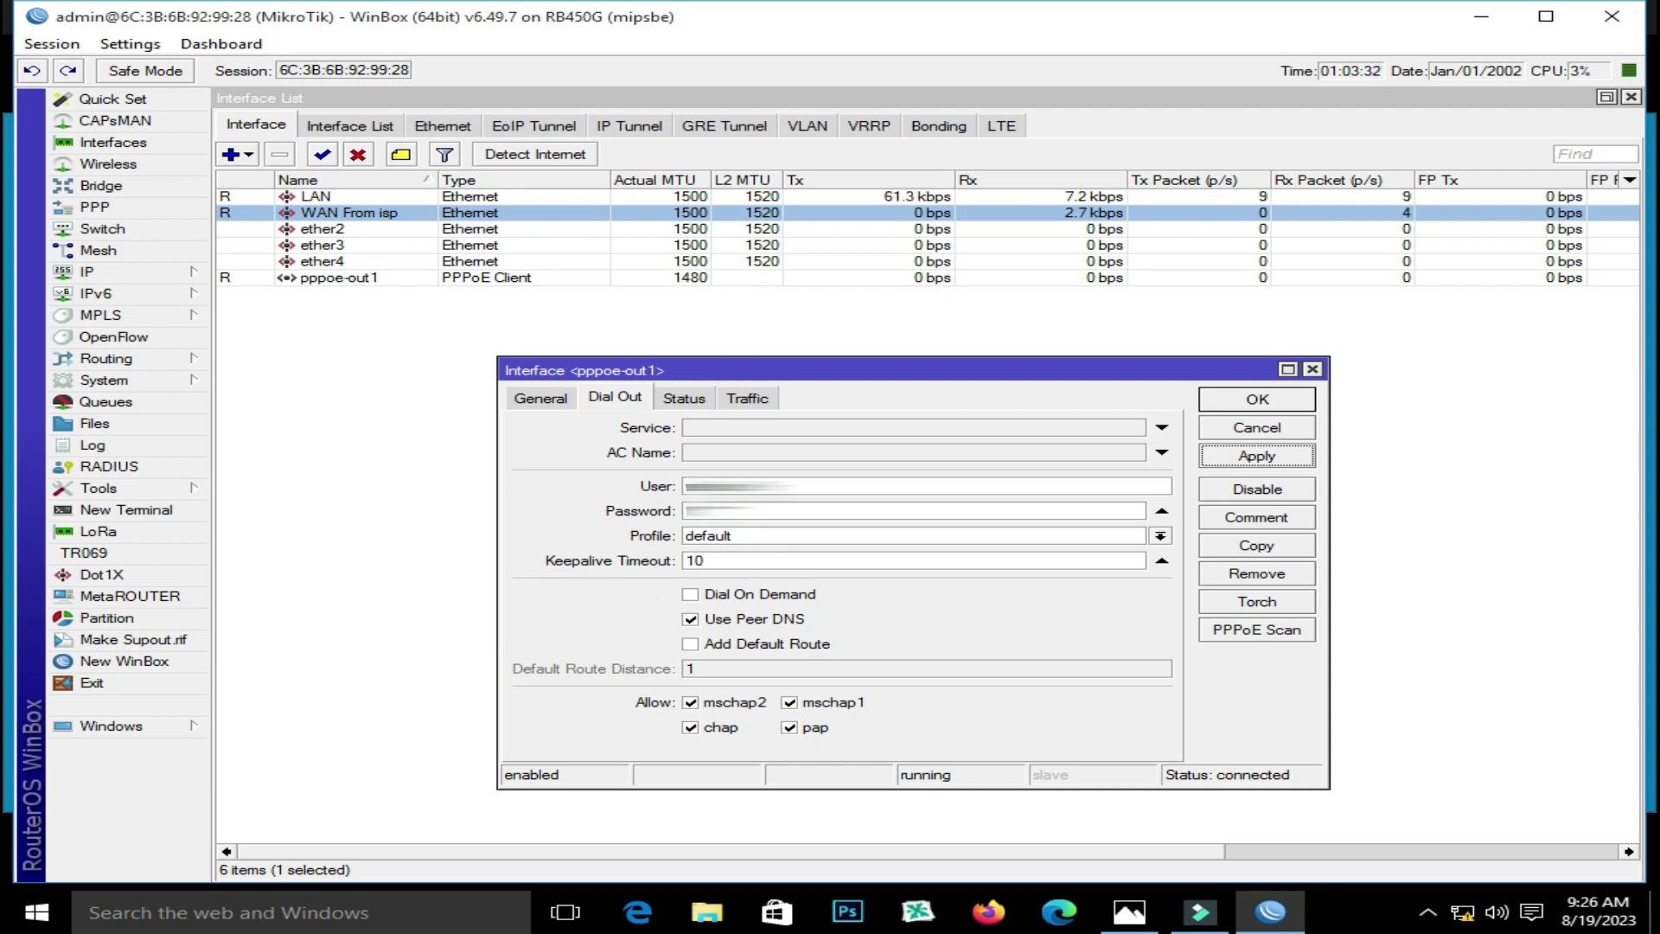
pyautogui.moveTo(800, 486); pyautogui.dragTo(650, 517)
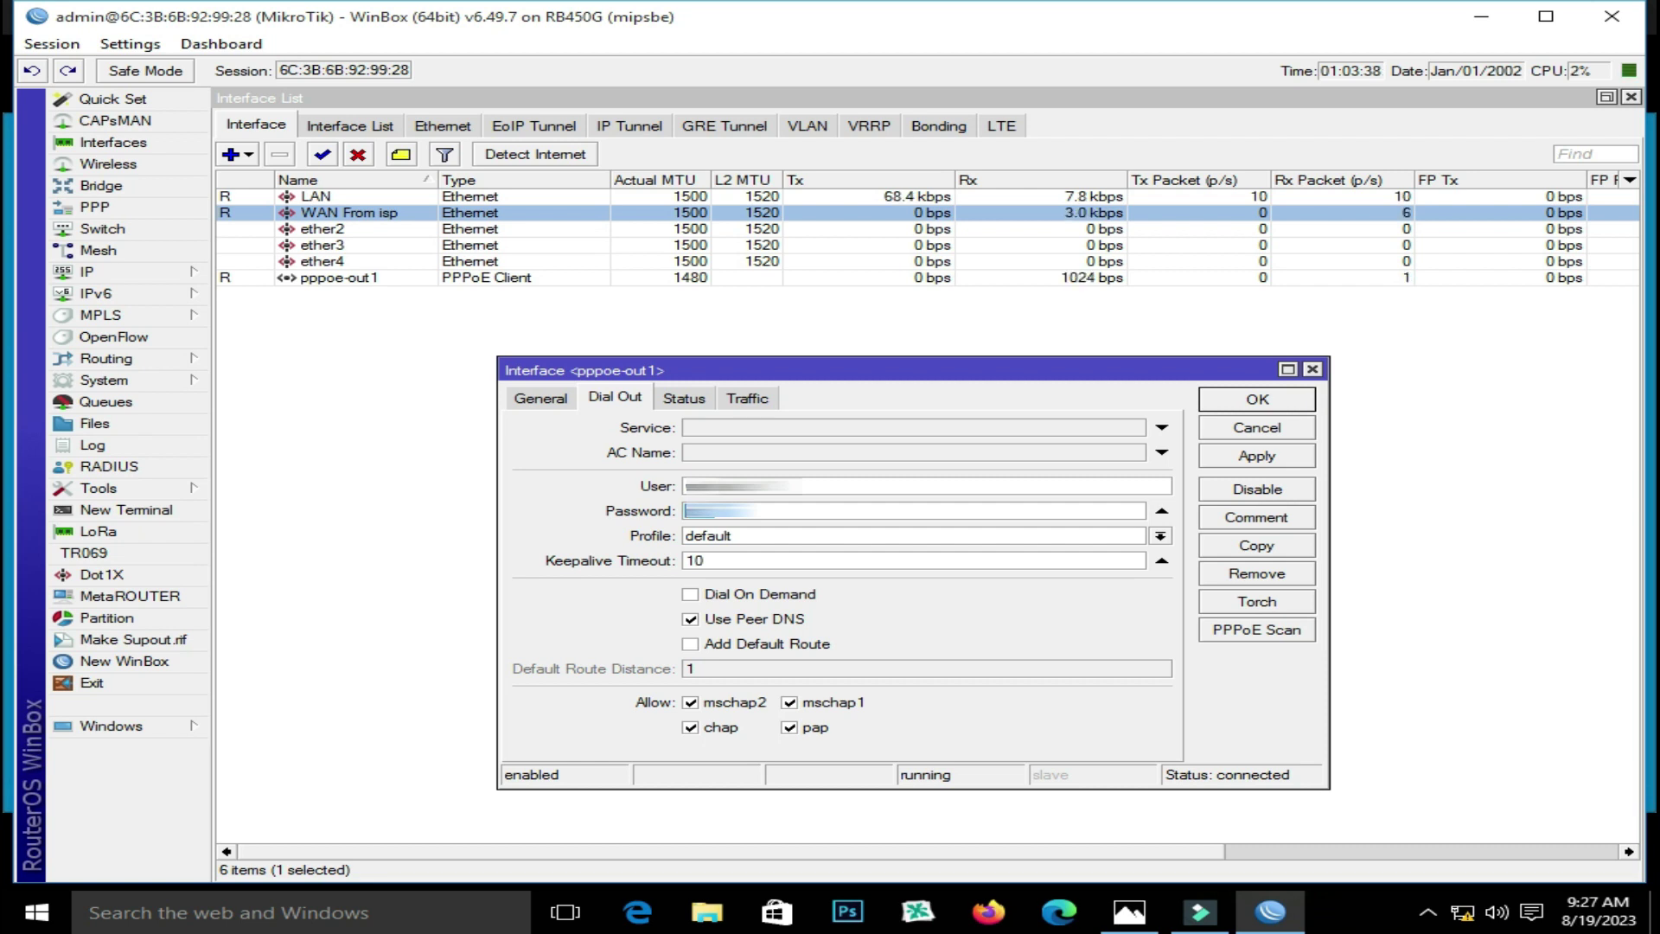
# Check that pppoe-out1 shows Status connected with a local address, then close its window
pyautogui.click(683, 399)
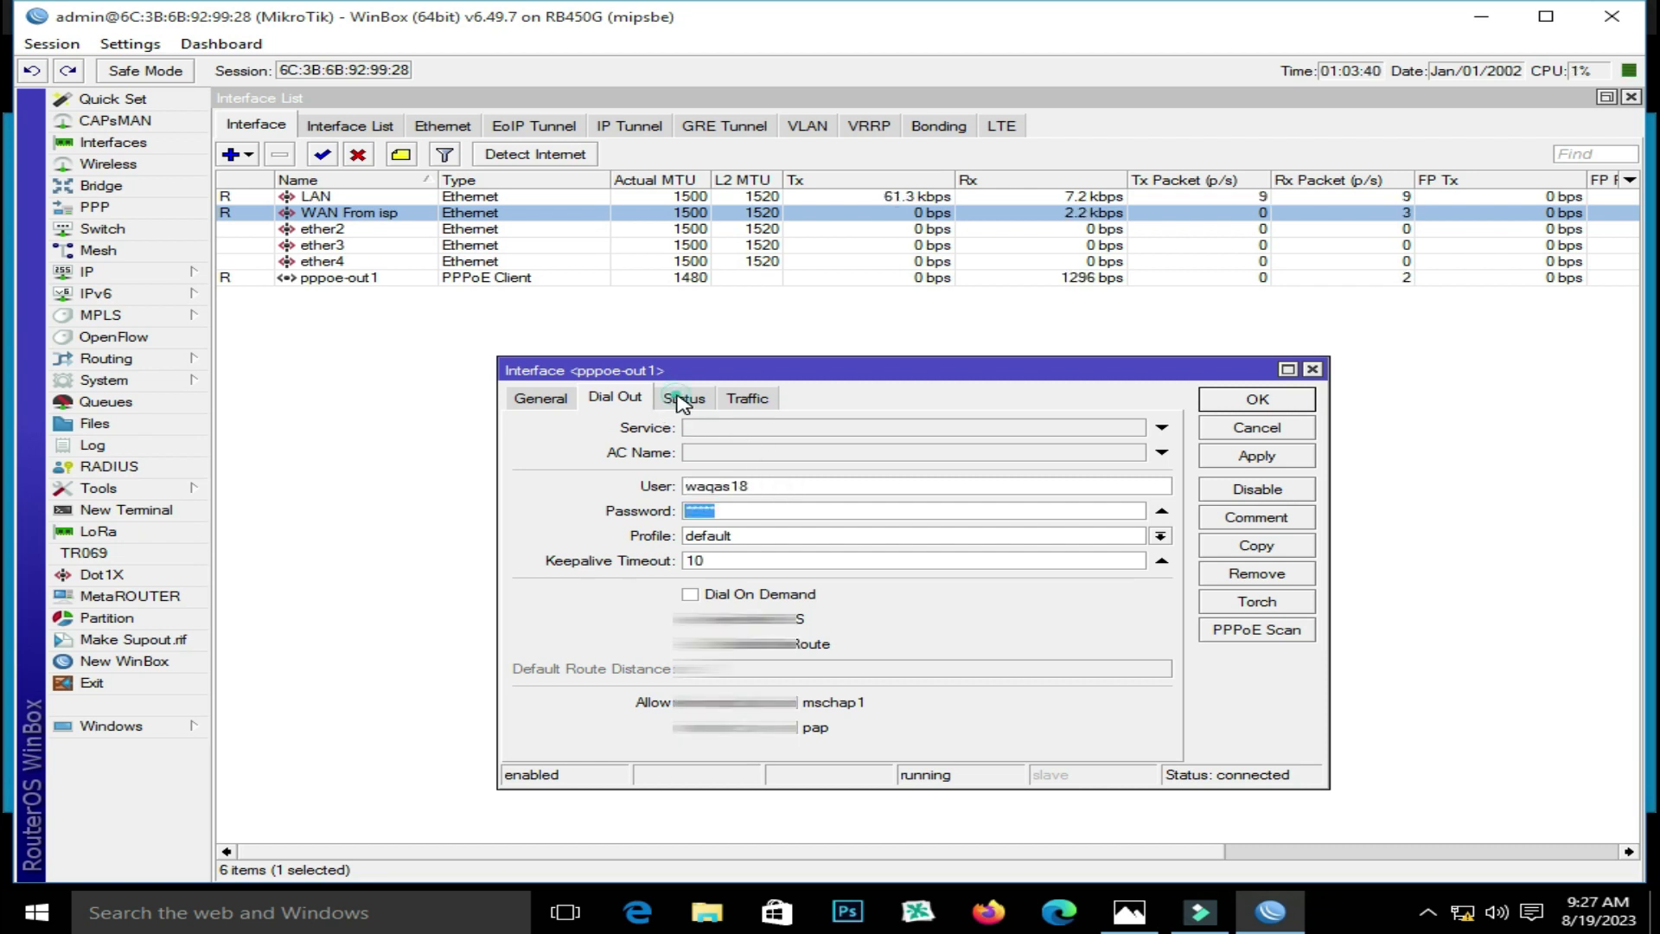
pyautogui.moveTo(812, 637); pyautogui.dragTo(636, 642)
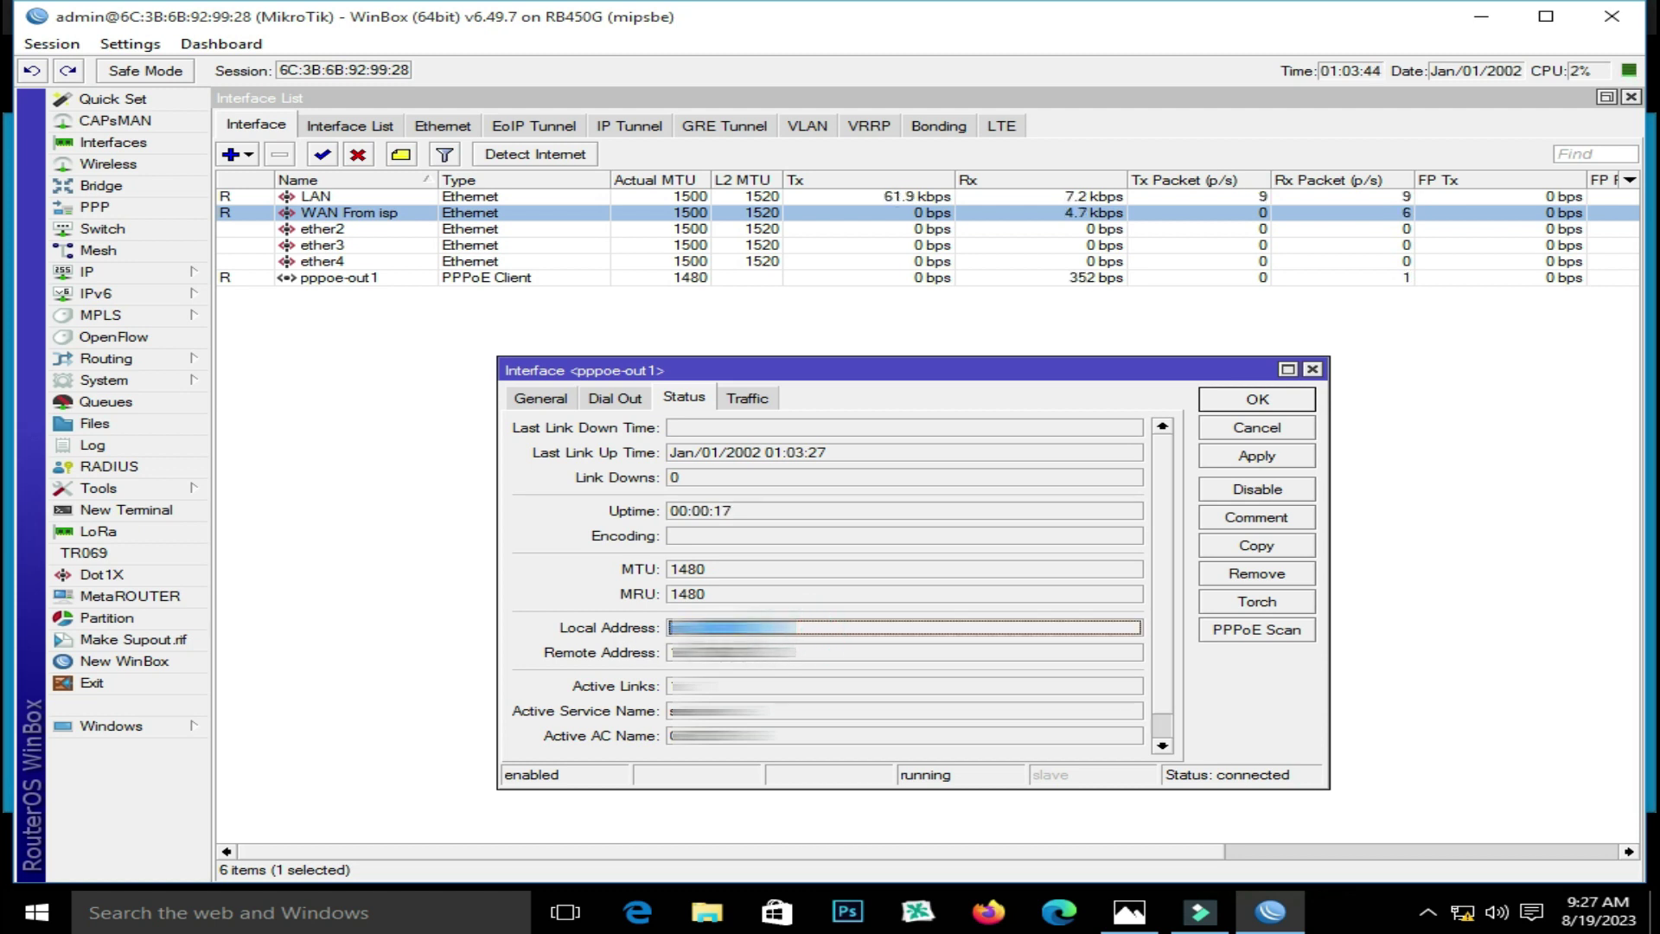
pyautogui.moveTo(865, 628); pyautogui.dragTo(727, 519)
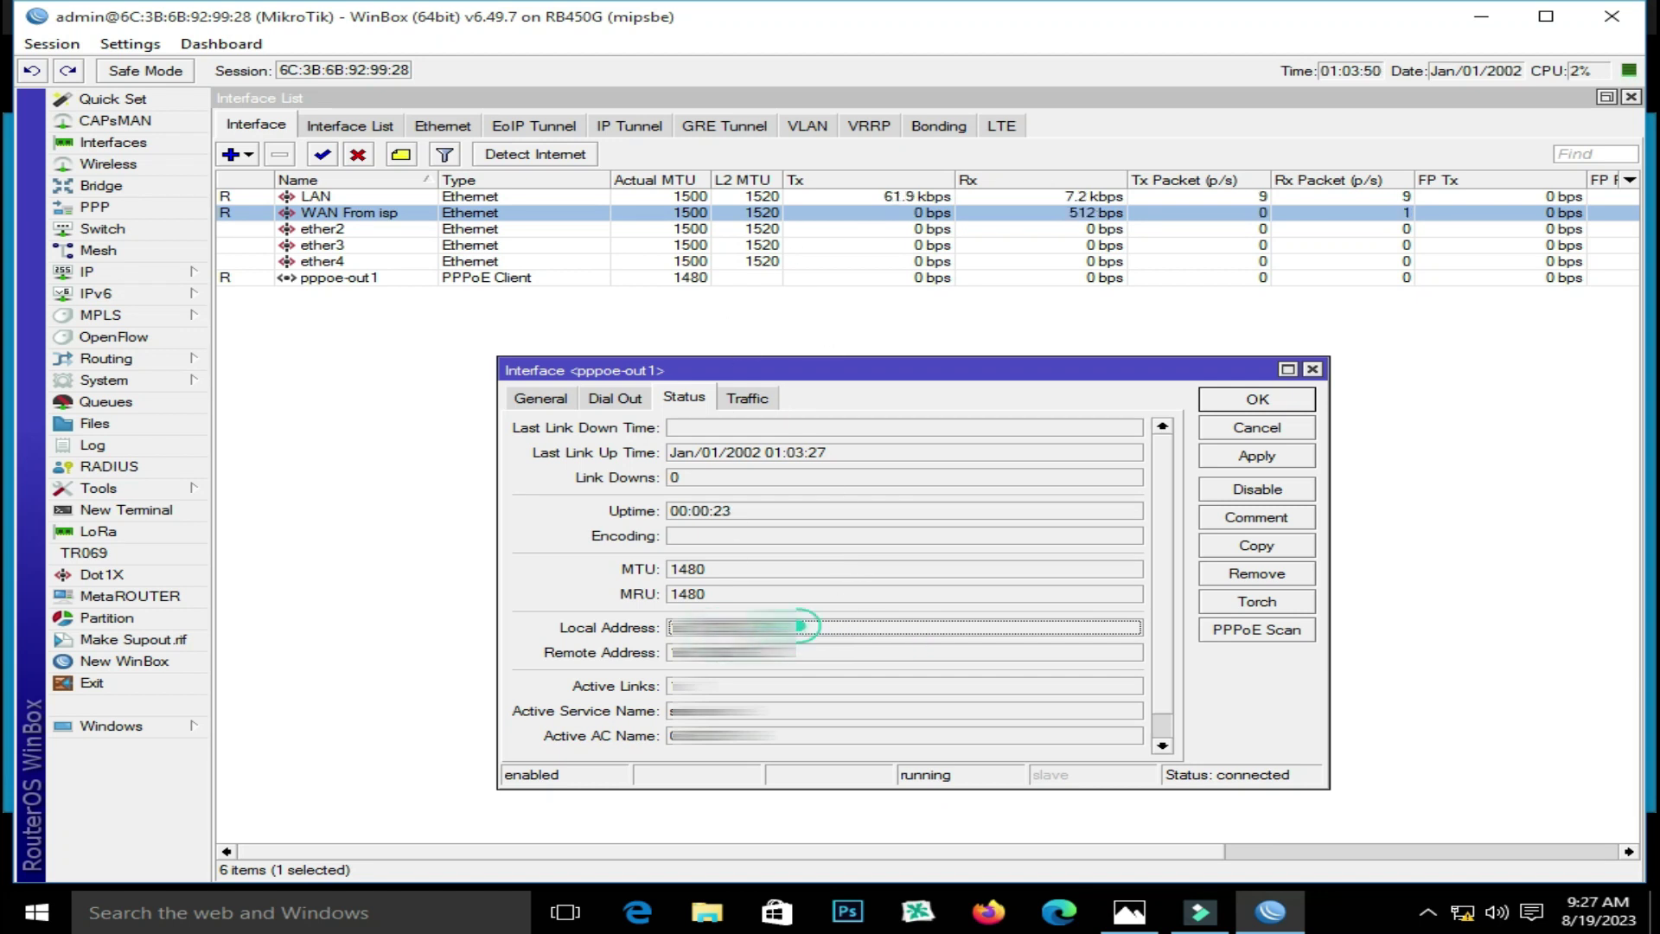
pyautogui.doubleClick(796, 630)
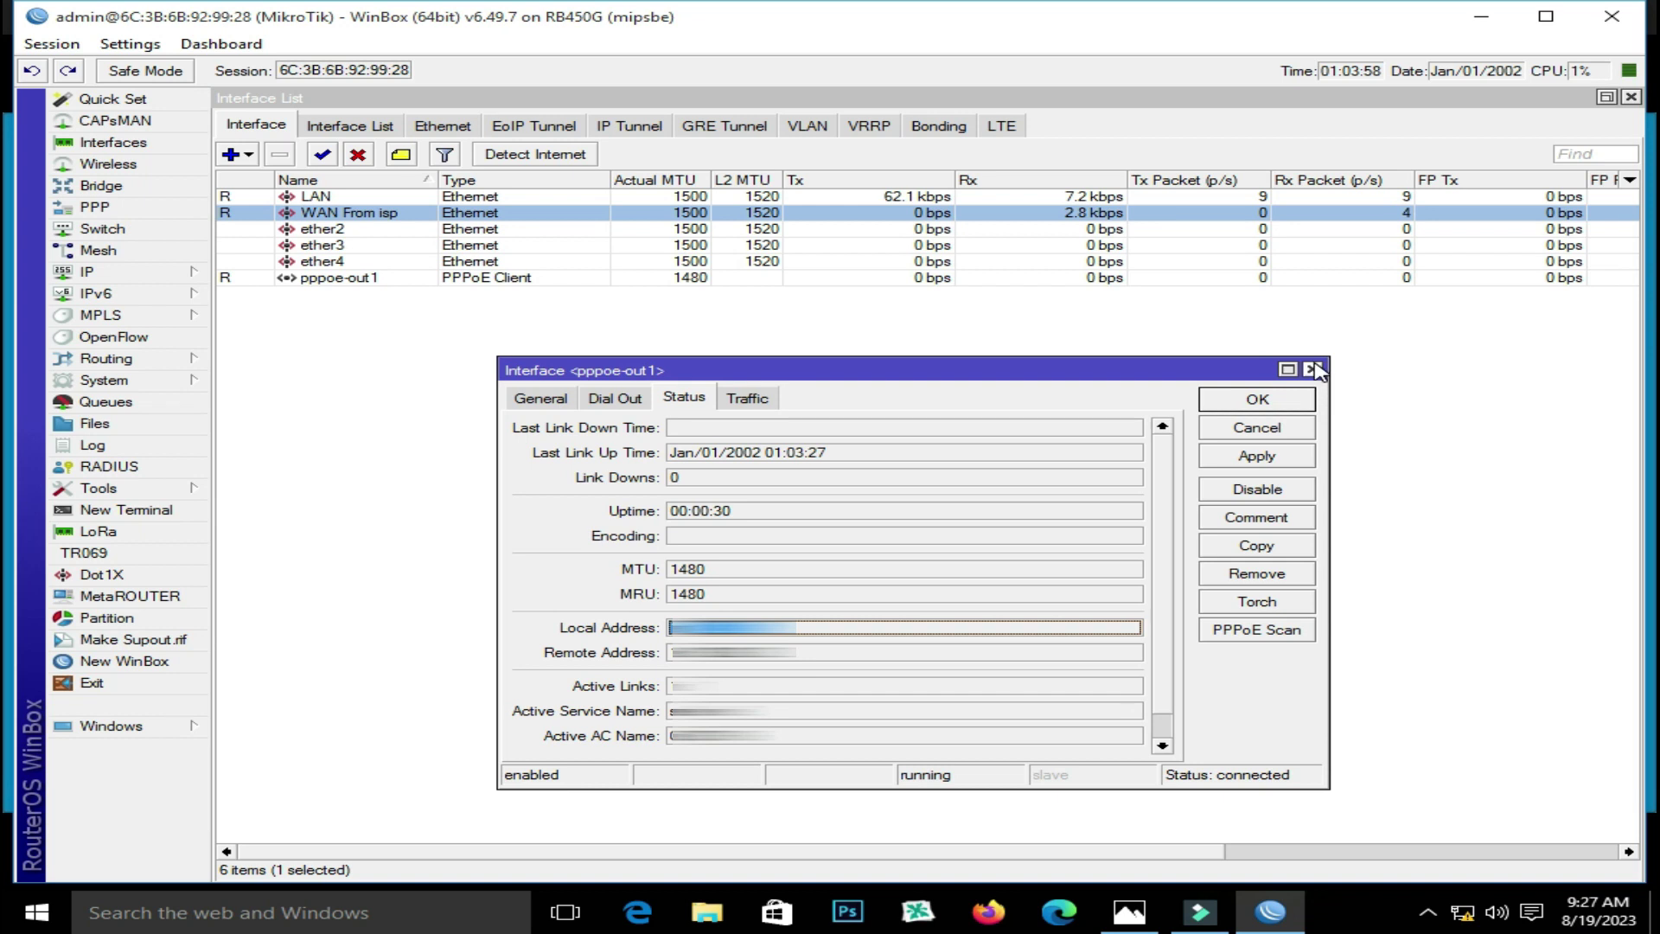
pyautogui.click(1312, 369)
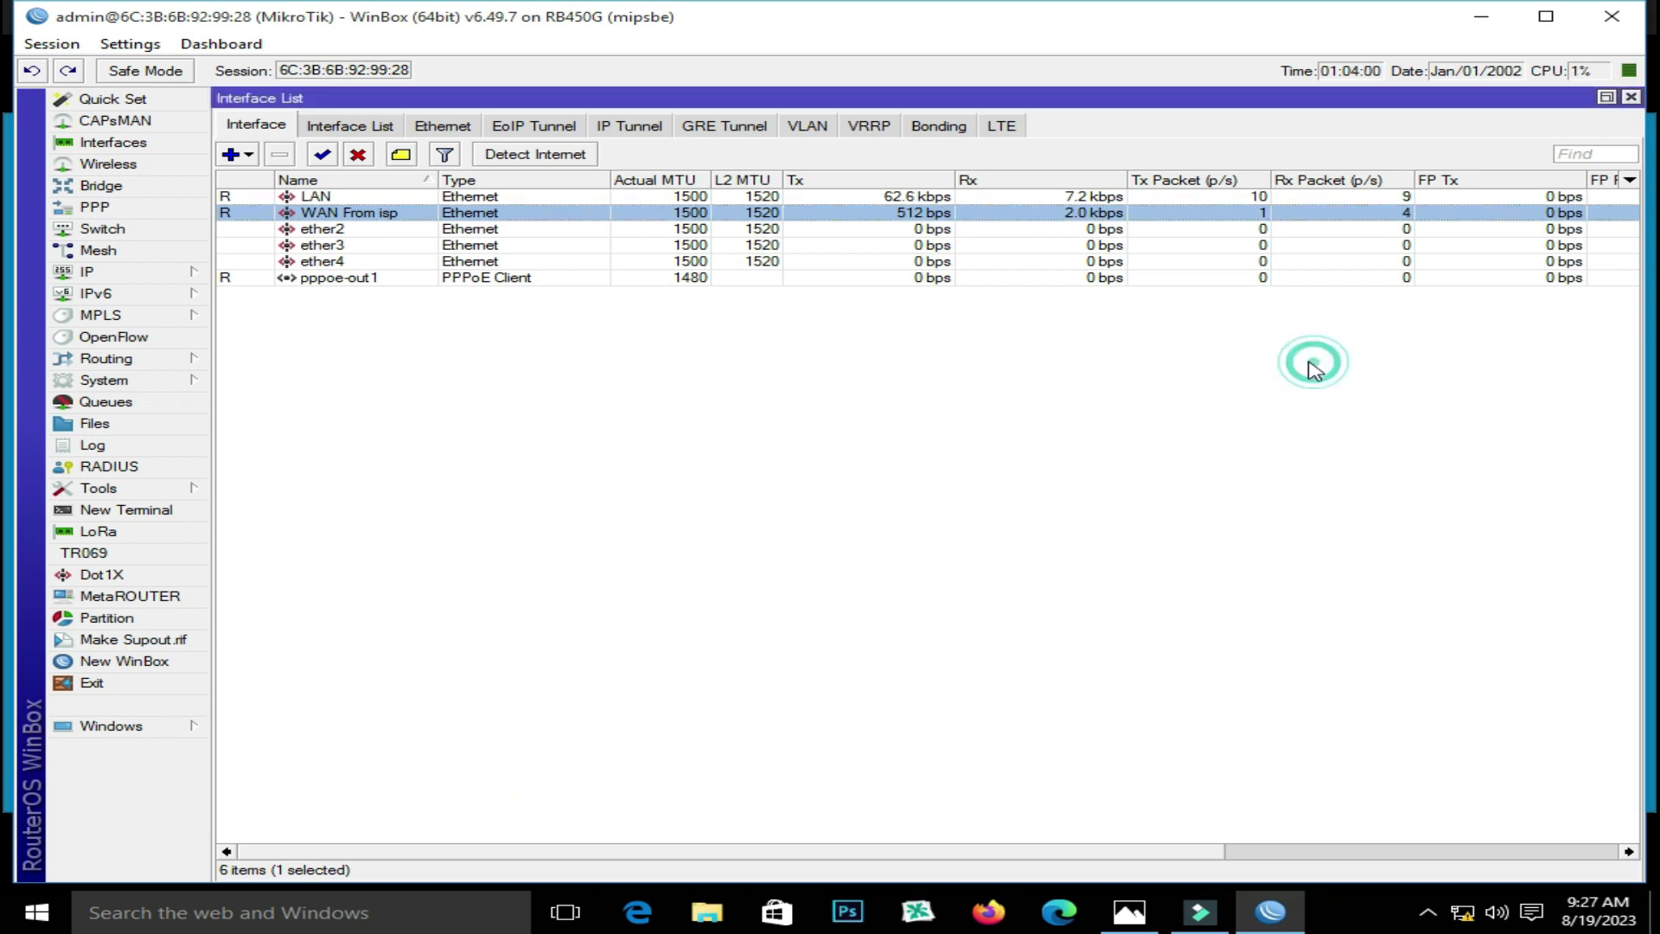
# Review the DNS settings holding servers 8.8.8.8 and 8.8.4.4
pyautogui.click(173, 273)
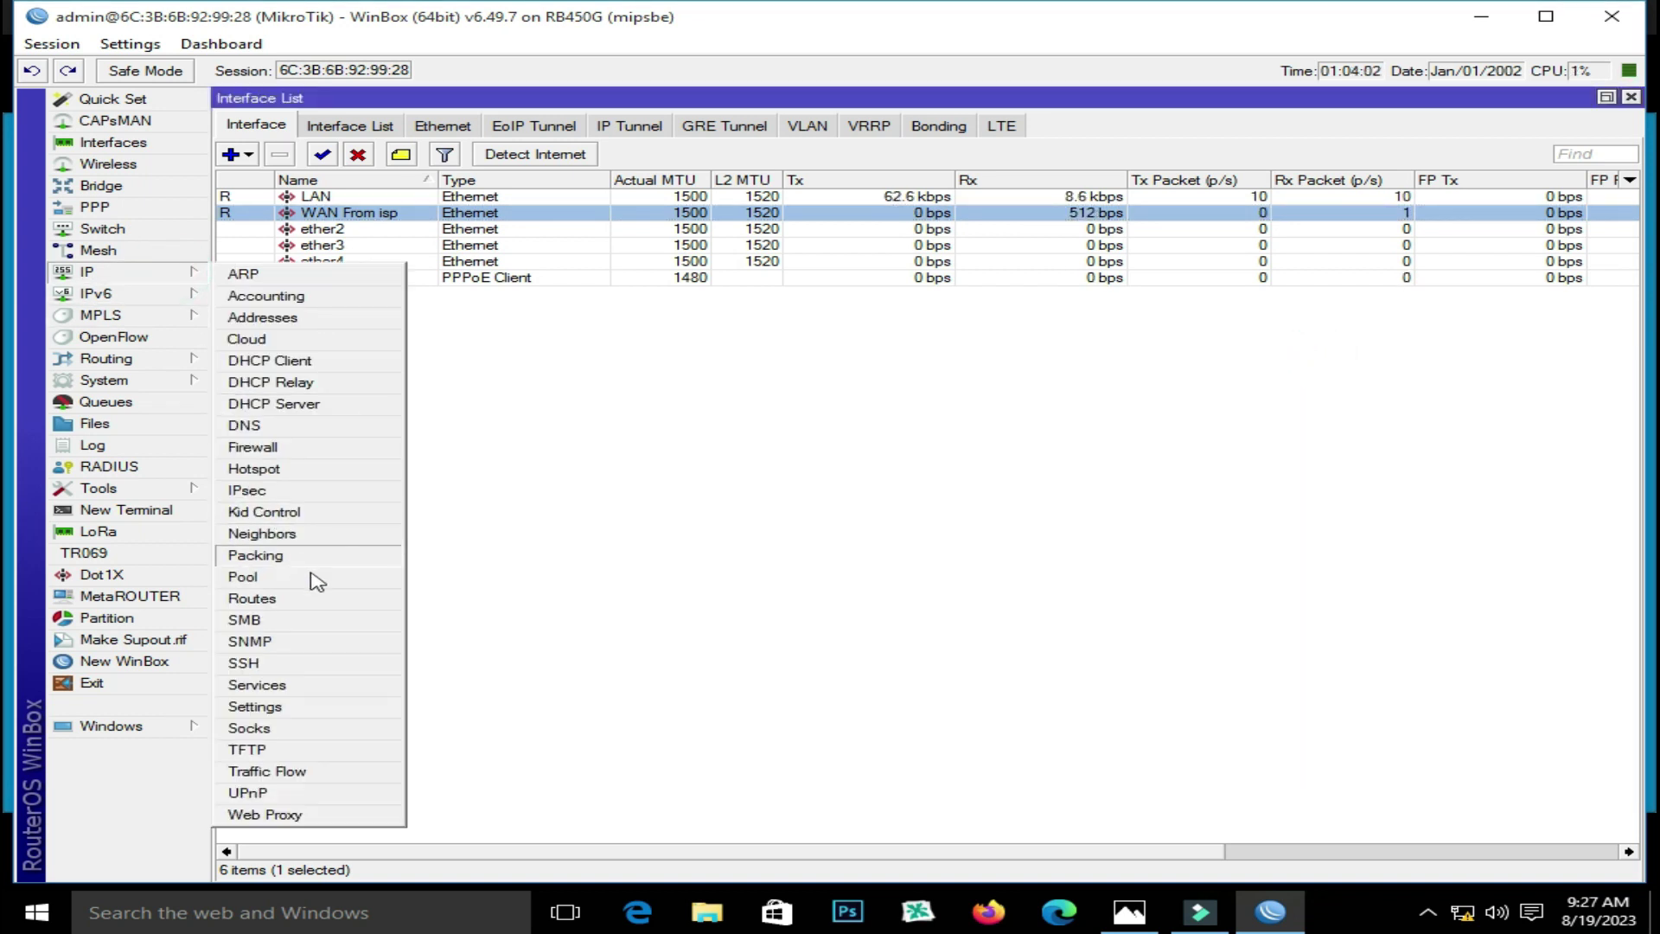
pyautogui.click(307, 425)
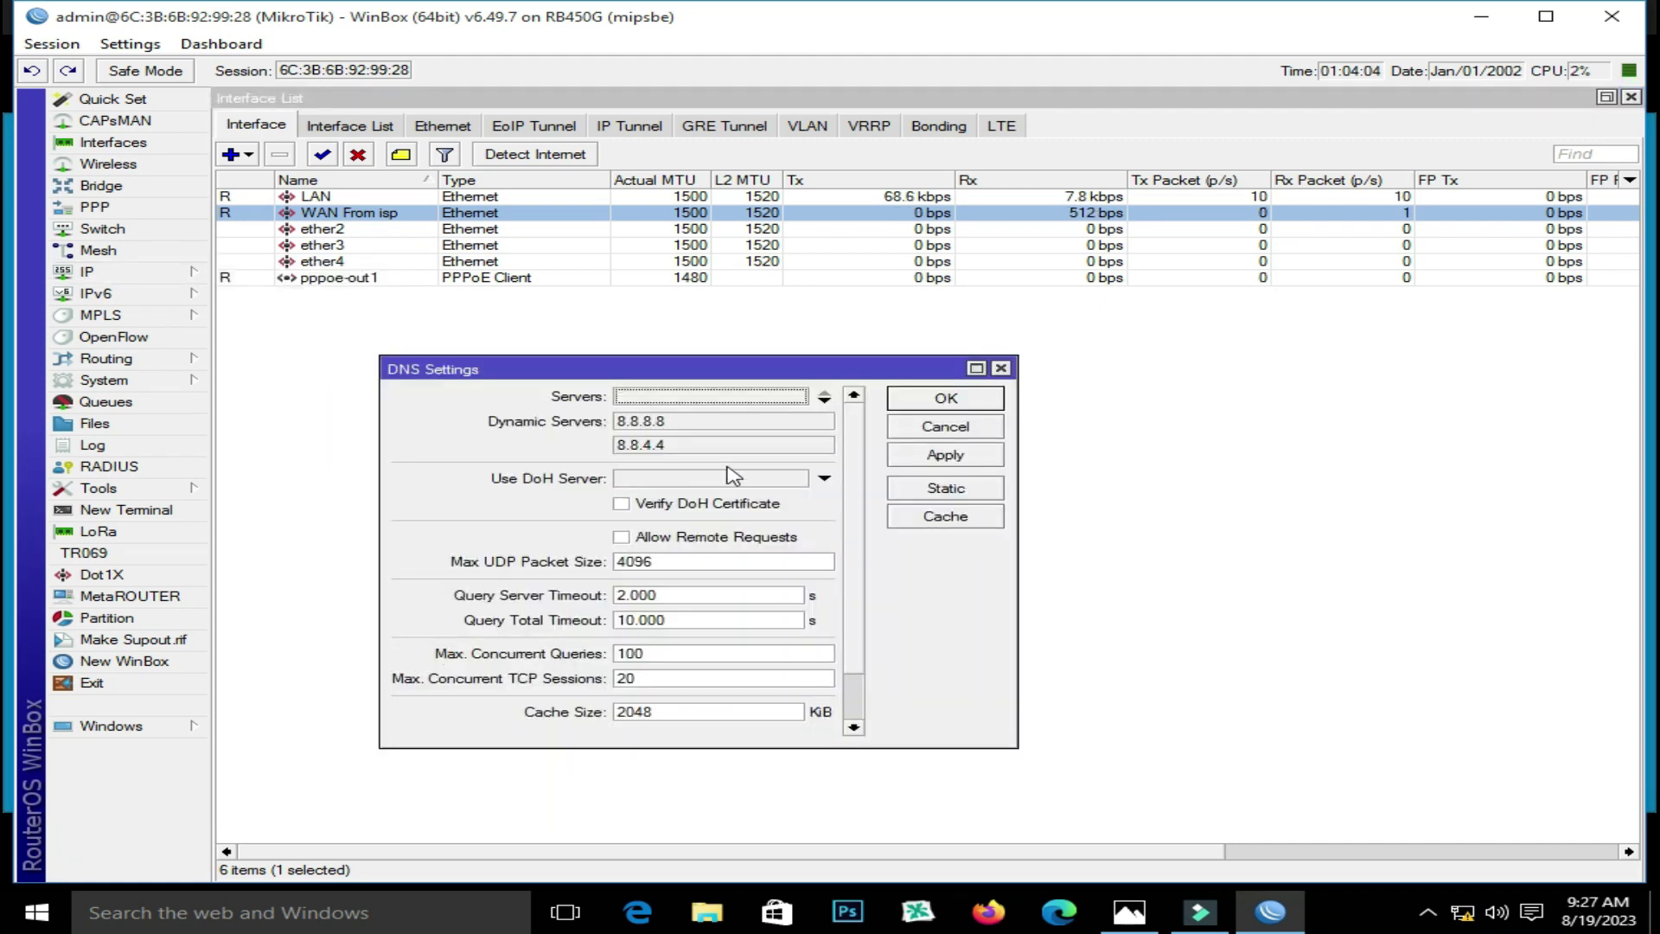
pyautogui.click(946, 399)
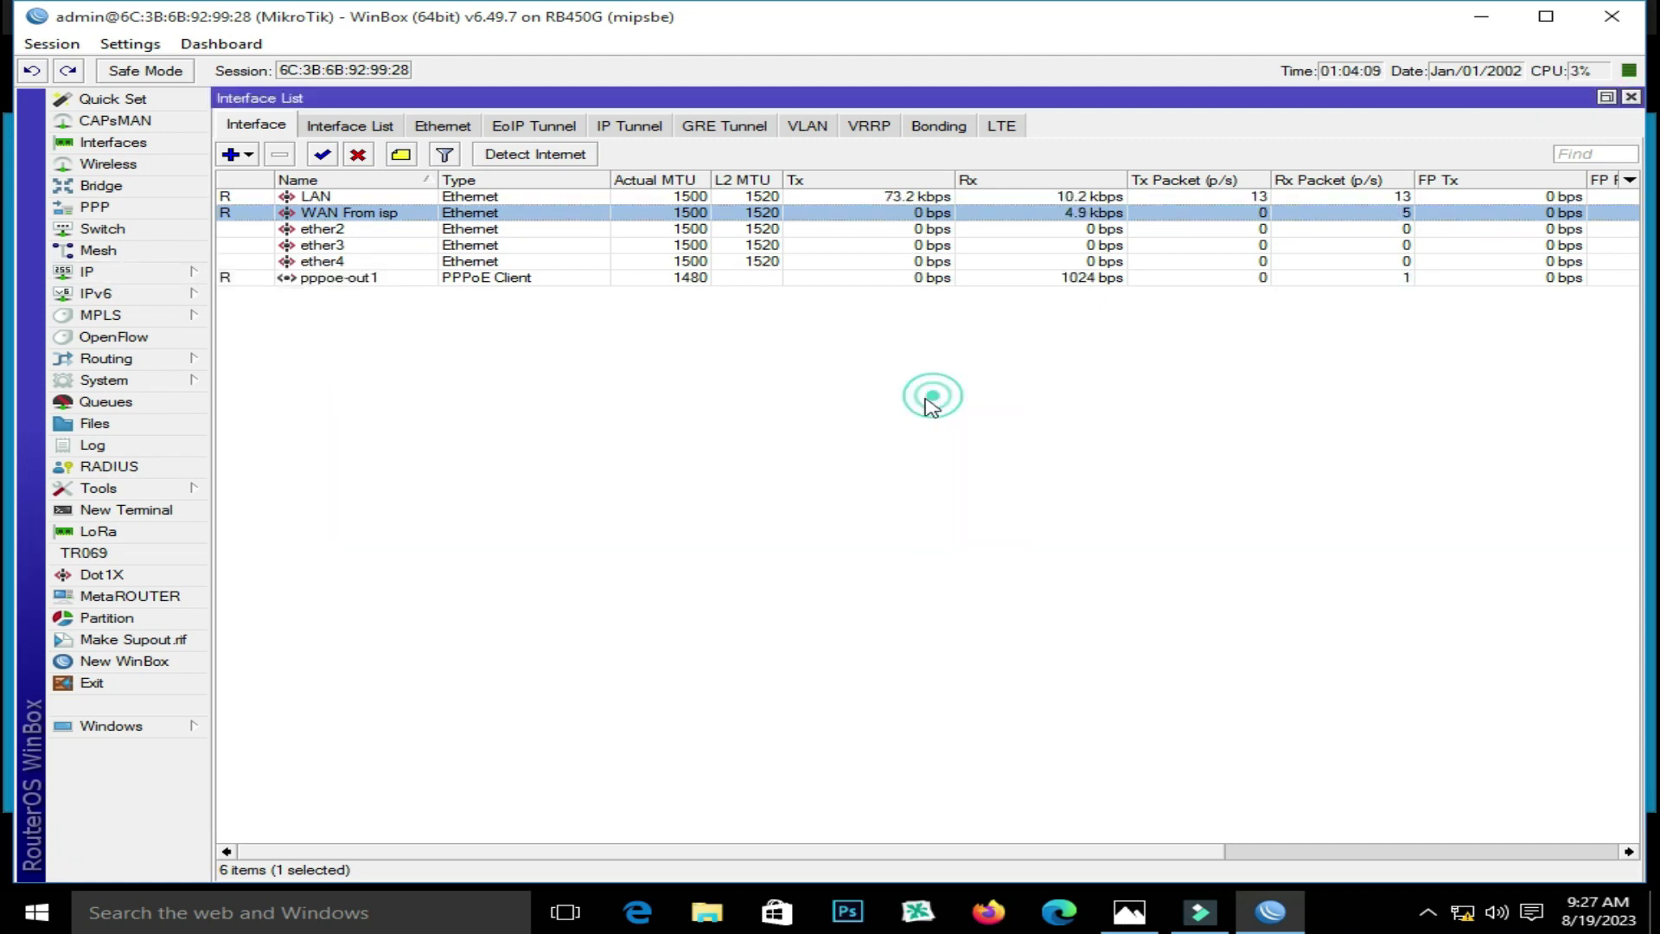
# Add a static default route 0.0.0.0/0 with gateway pppoe-out1
pyautogui.click(136, 273)
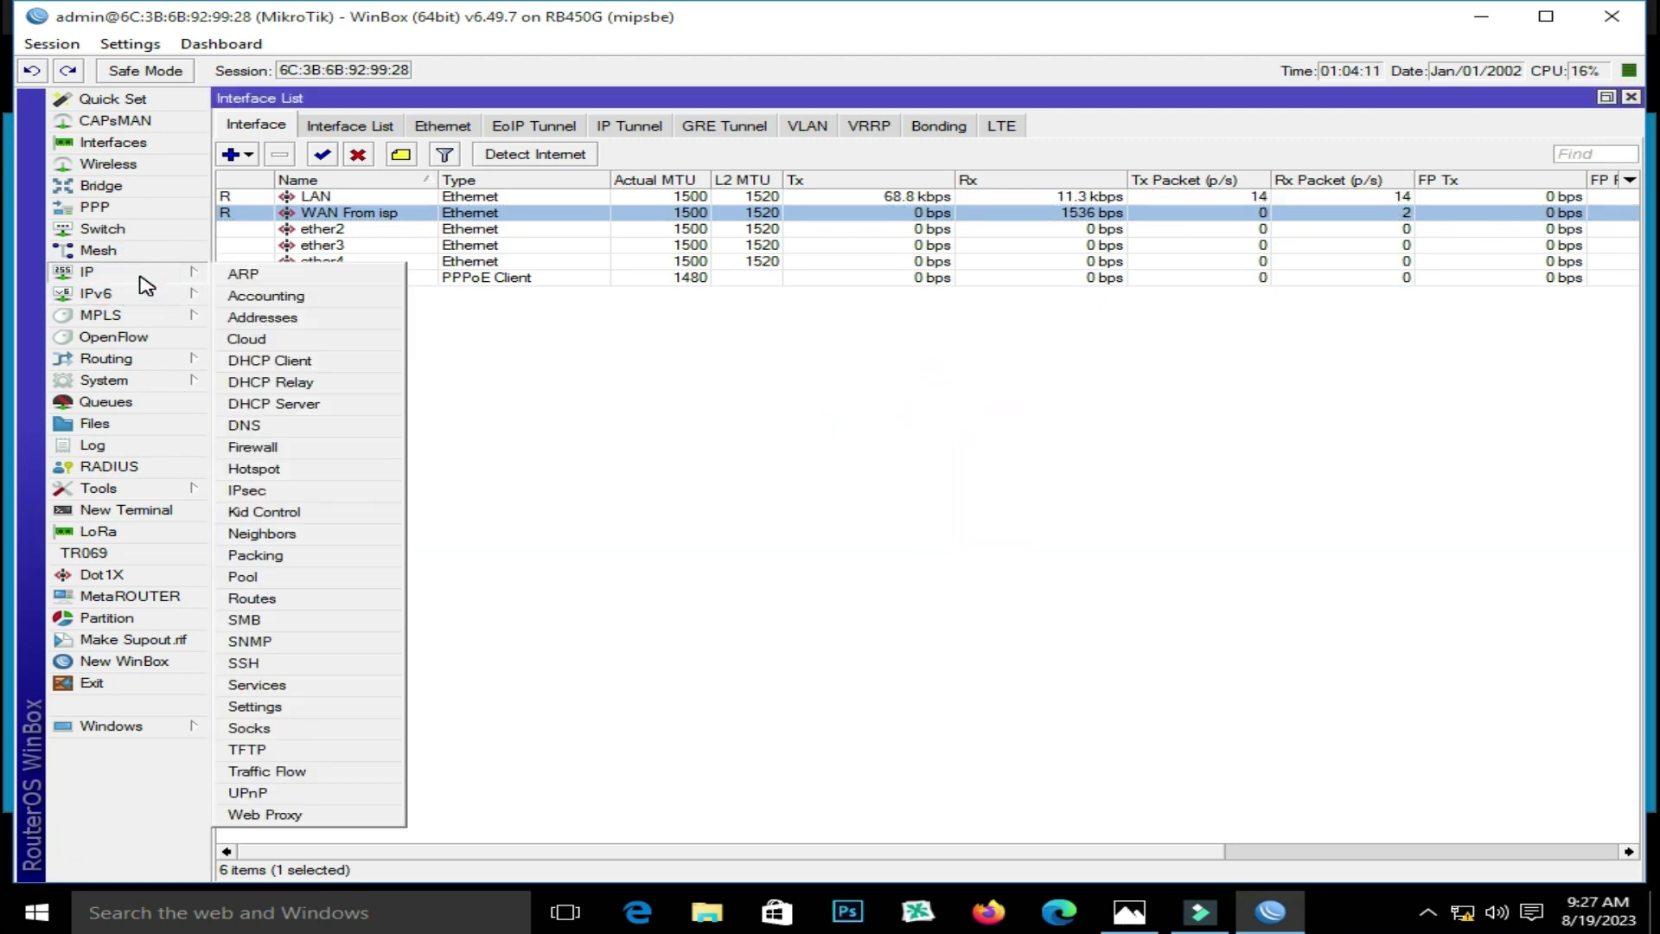
pyautogui.click(294, 599)
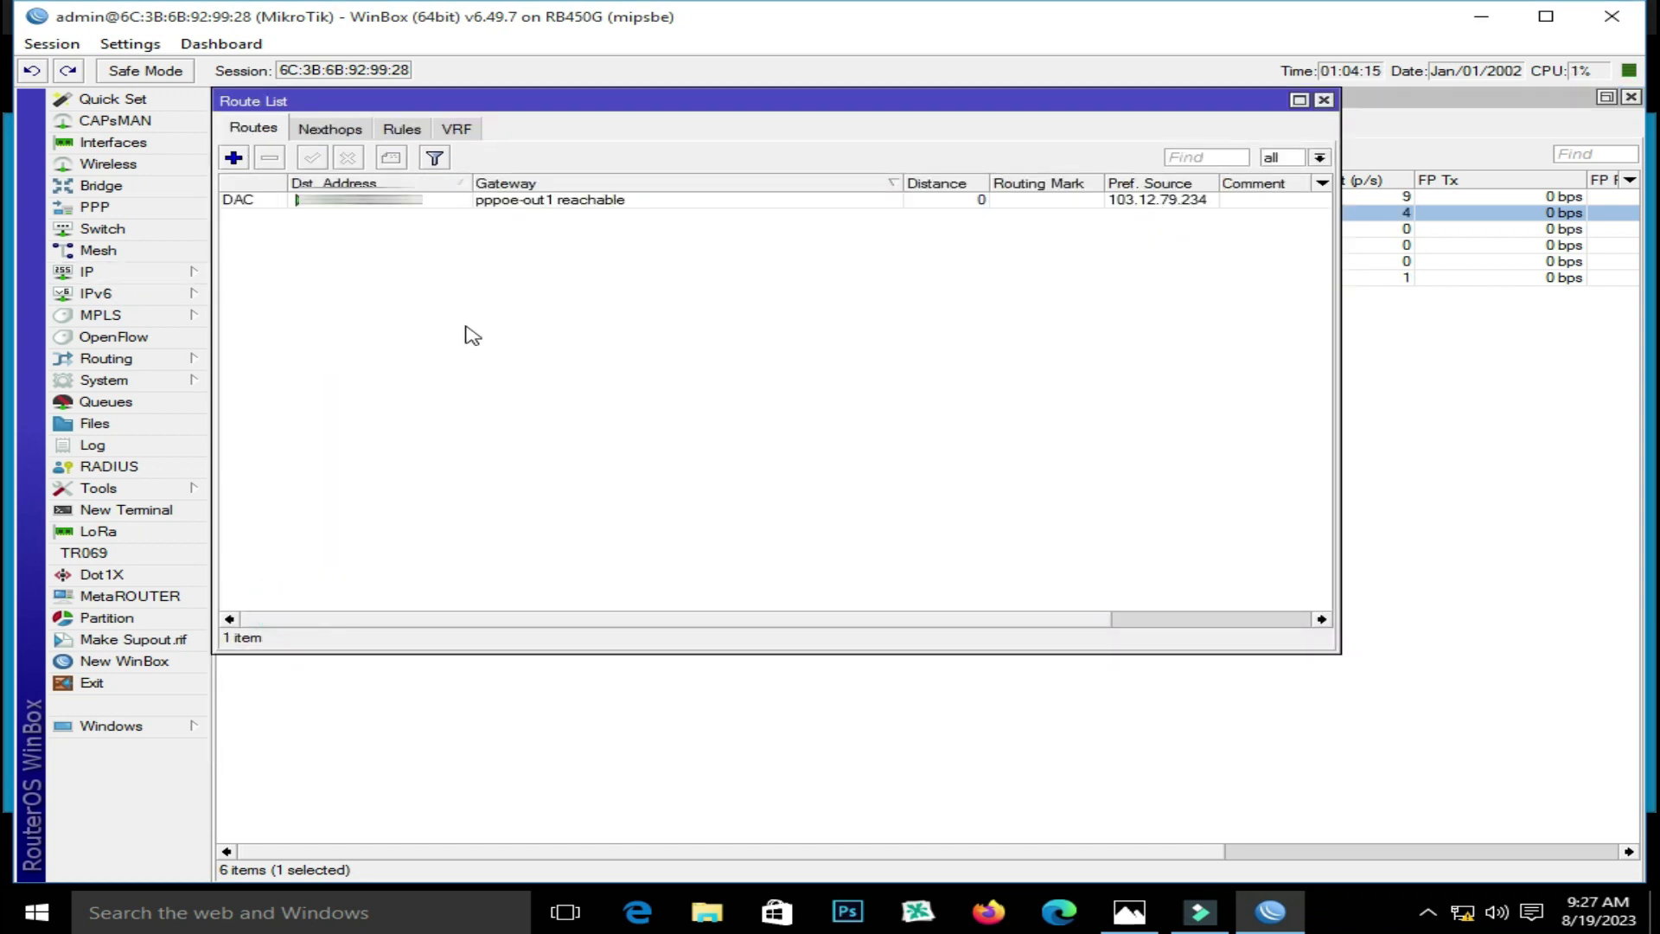
pyautogui.click(235, 161)
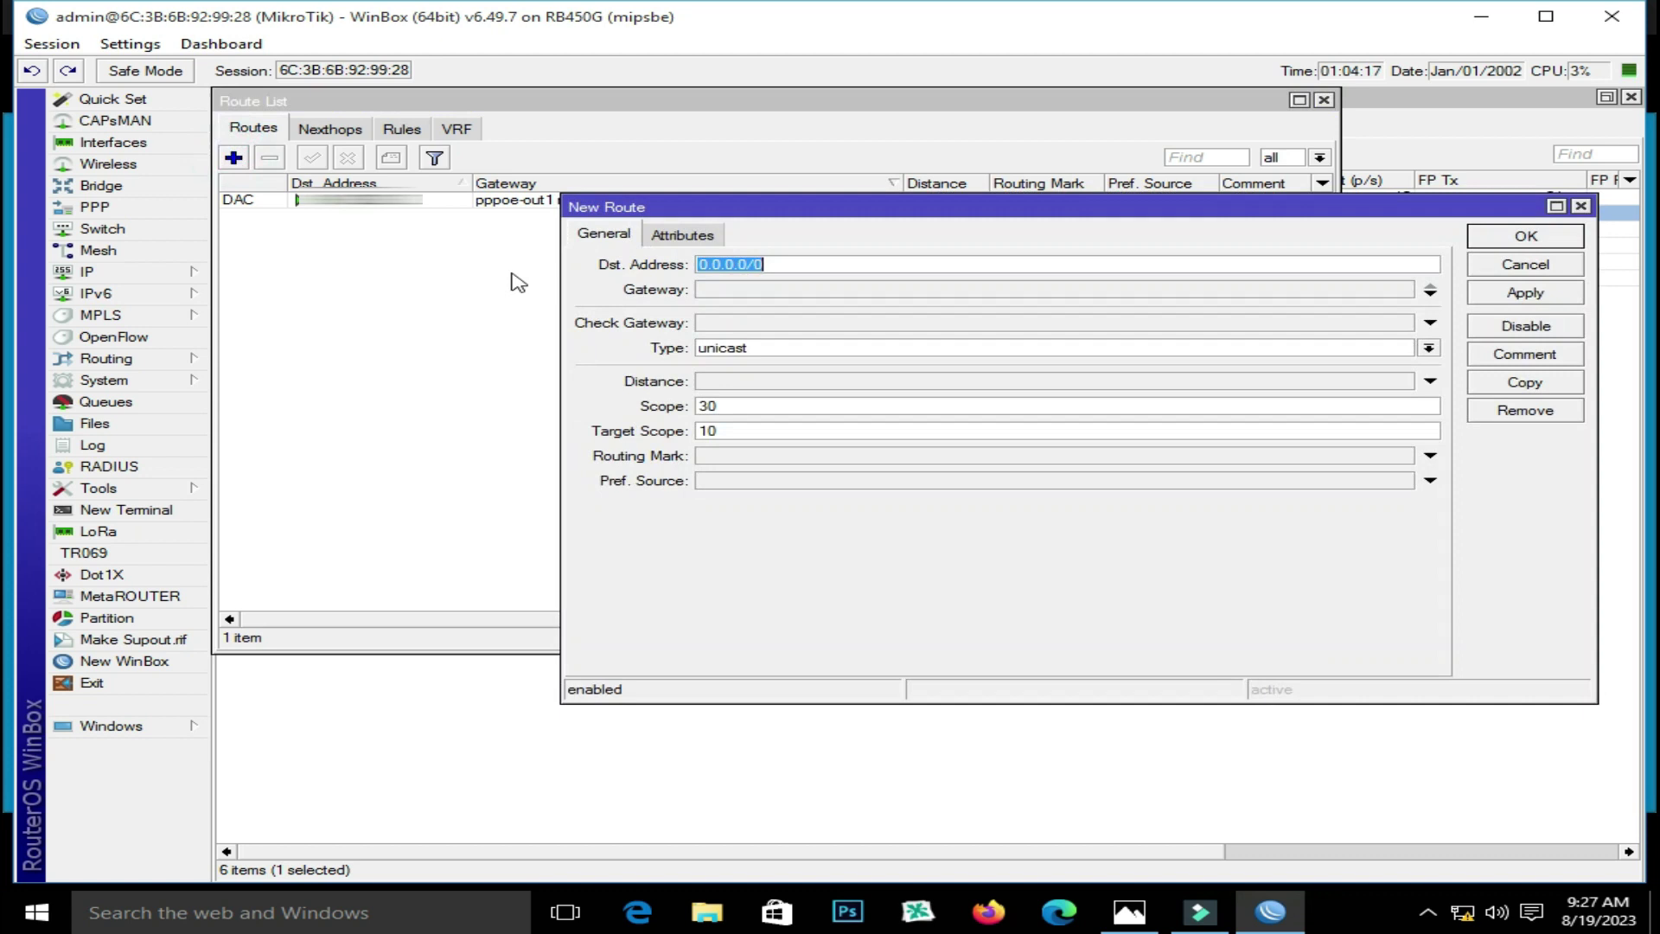
pyautogui.click(744, 290)
pyautogui.click(971, 291)
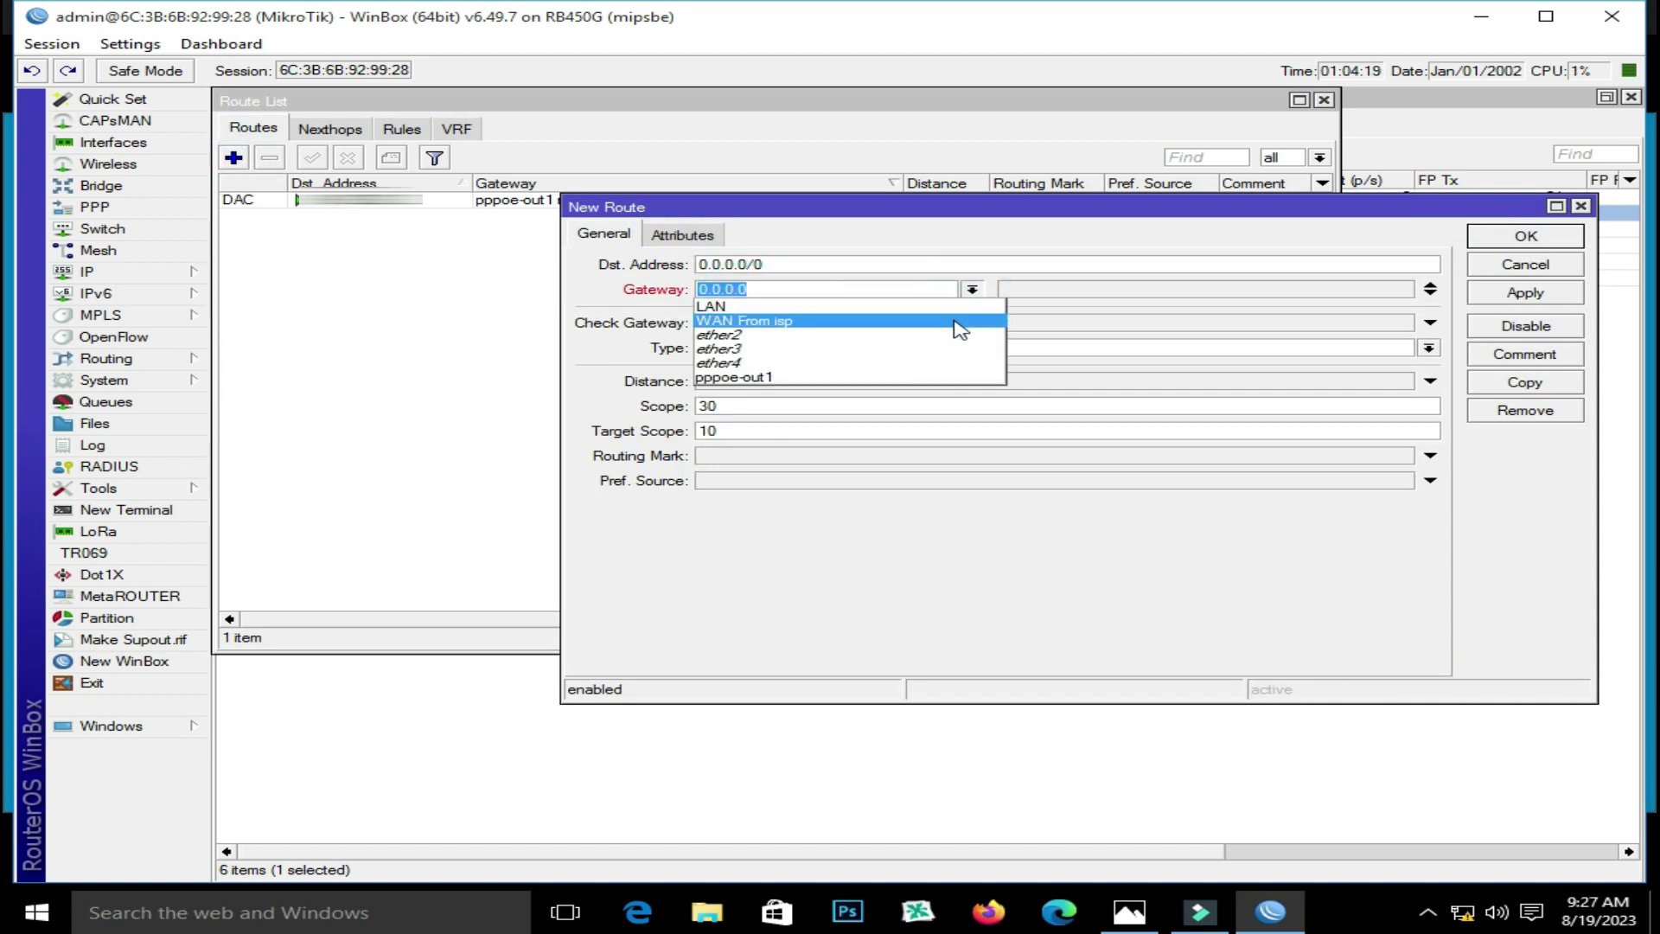
pyautogui.click(938, 371)
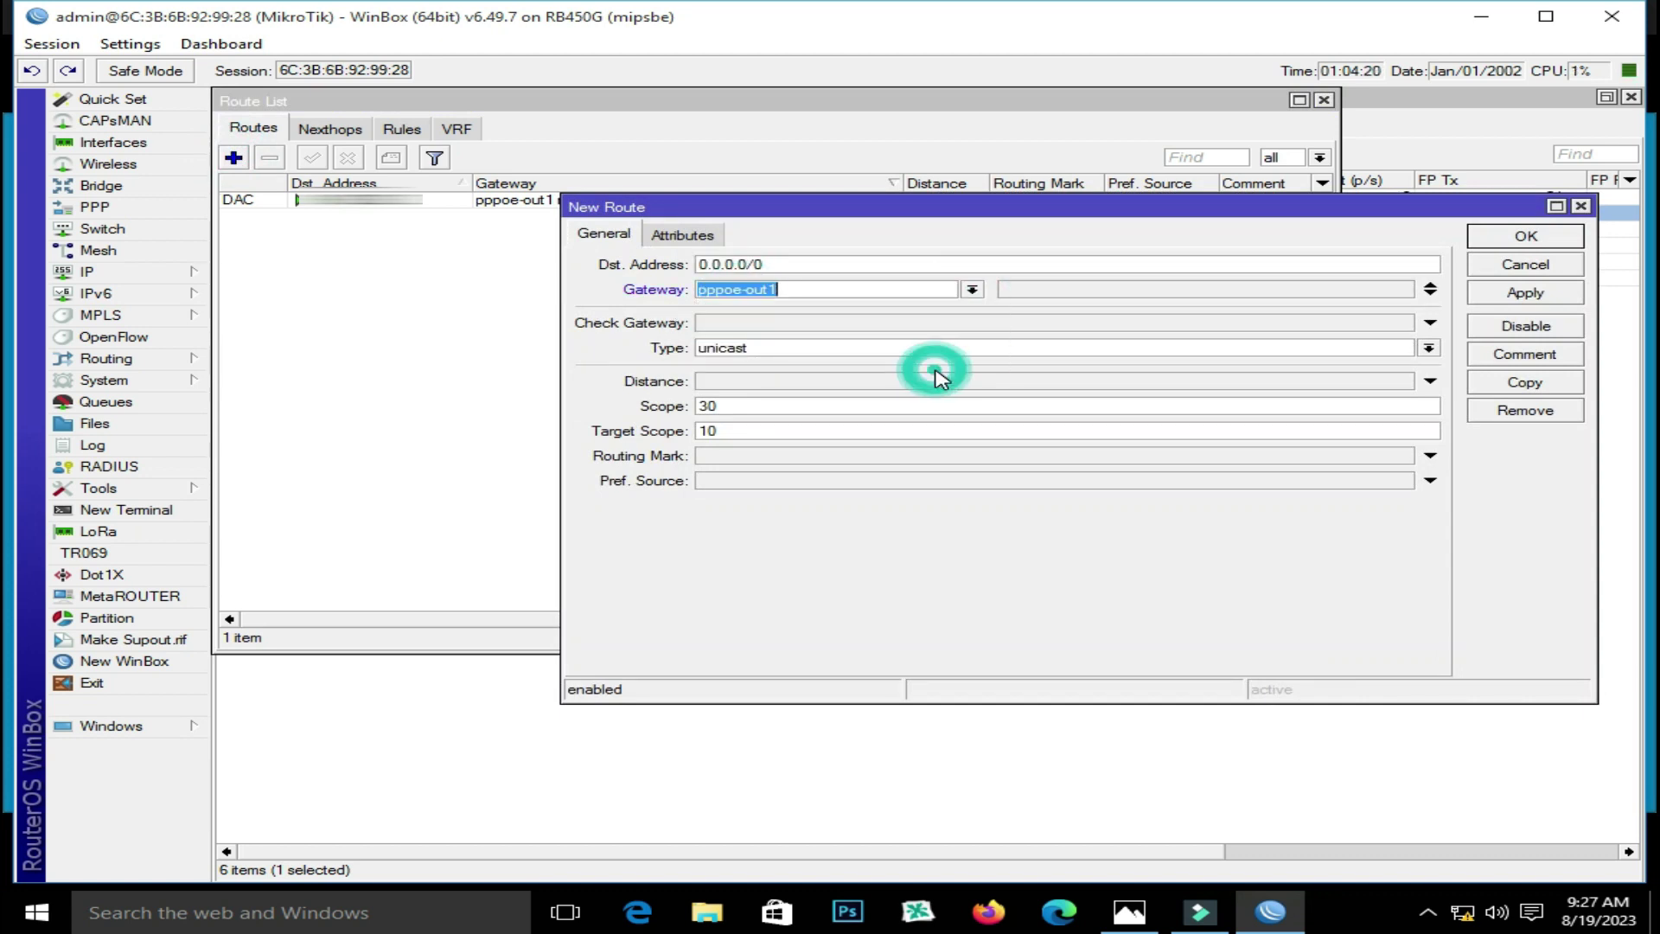
pyautogui.click(1492, 297)
pyautogui.click(1491, 244)
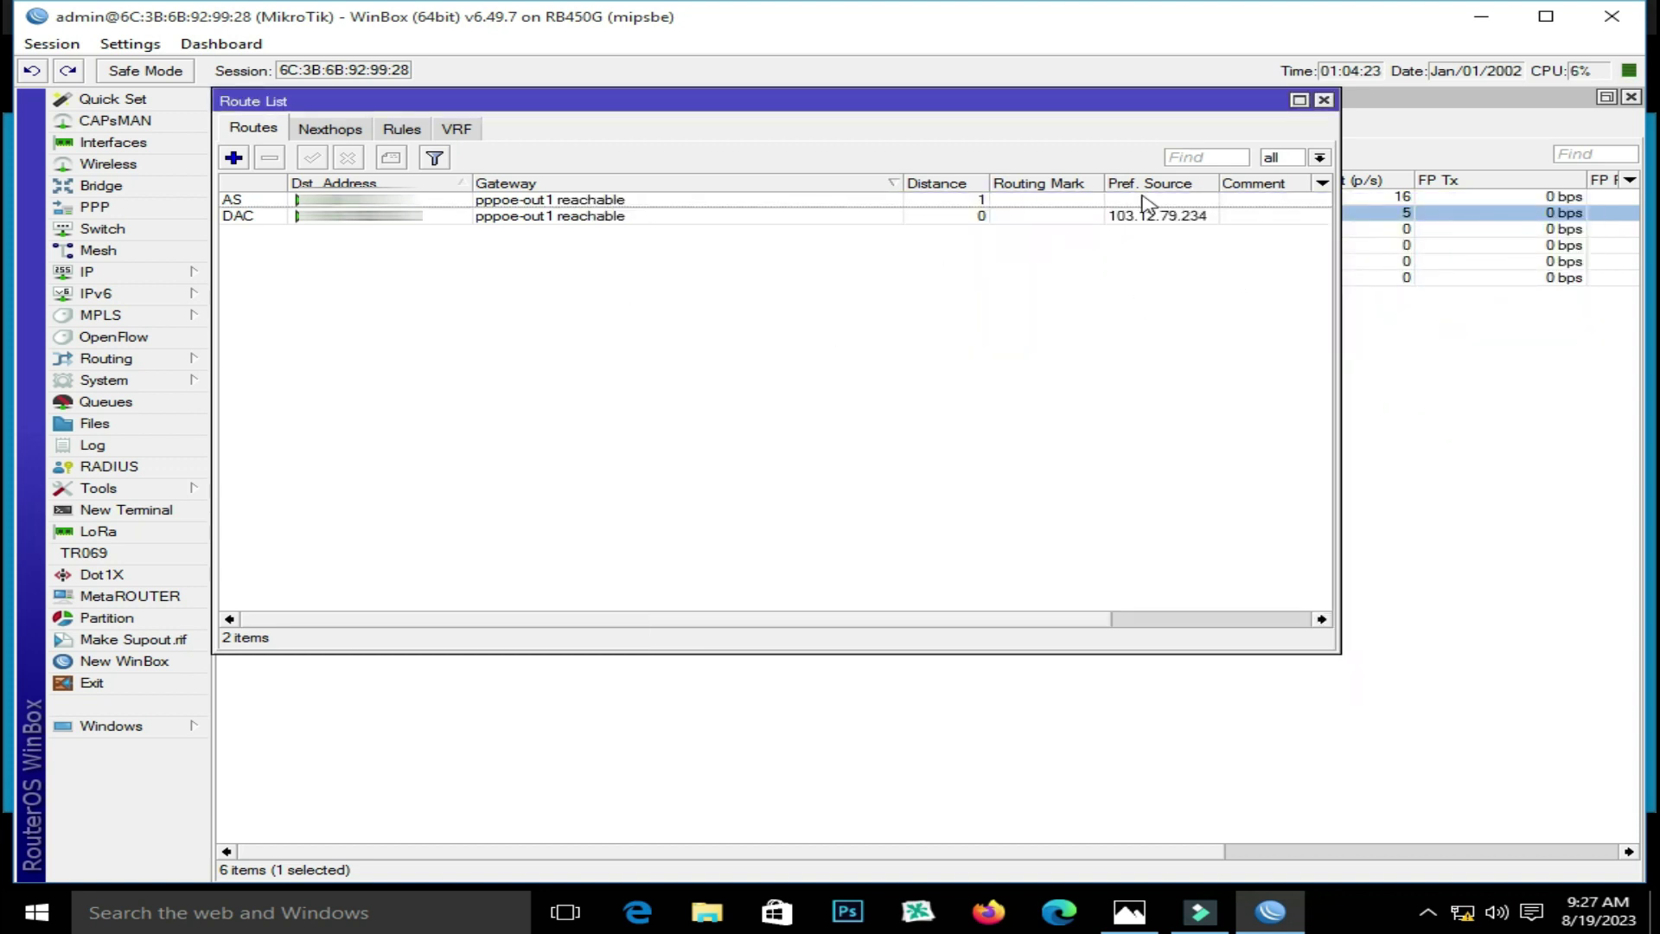
pyautogui.click(1326, 99)
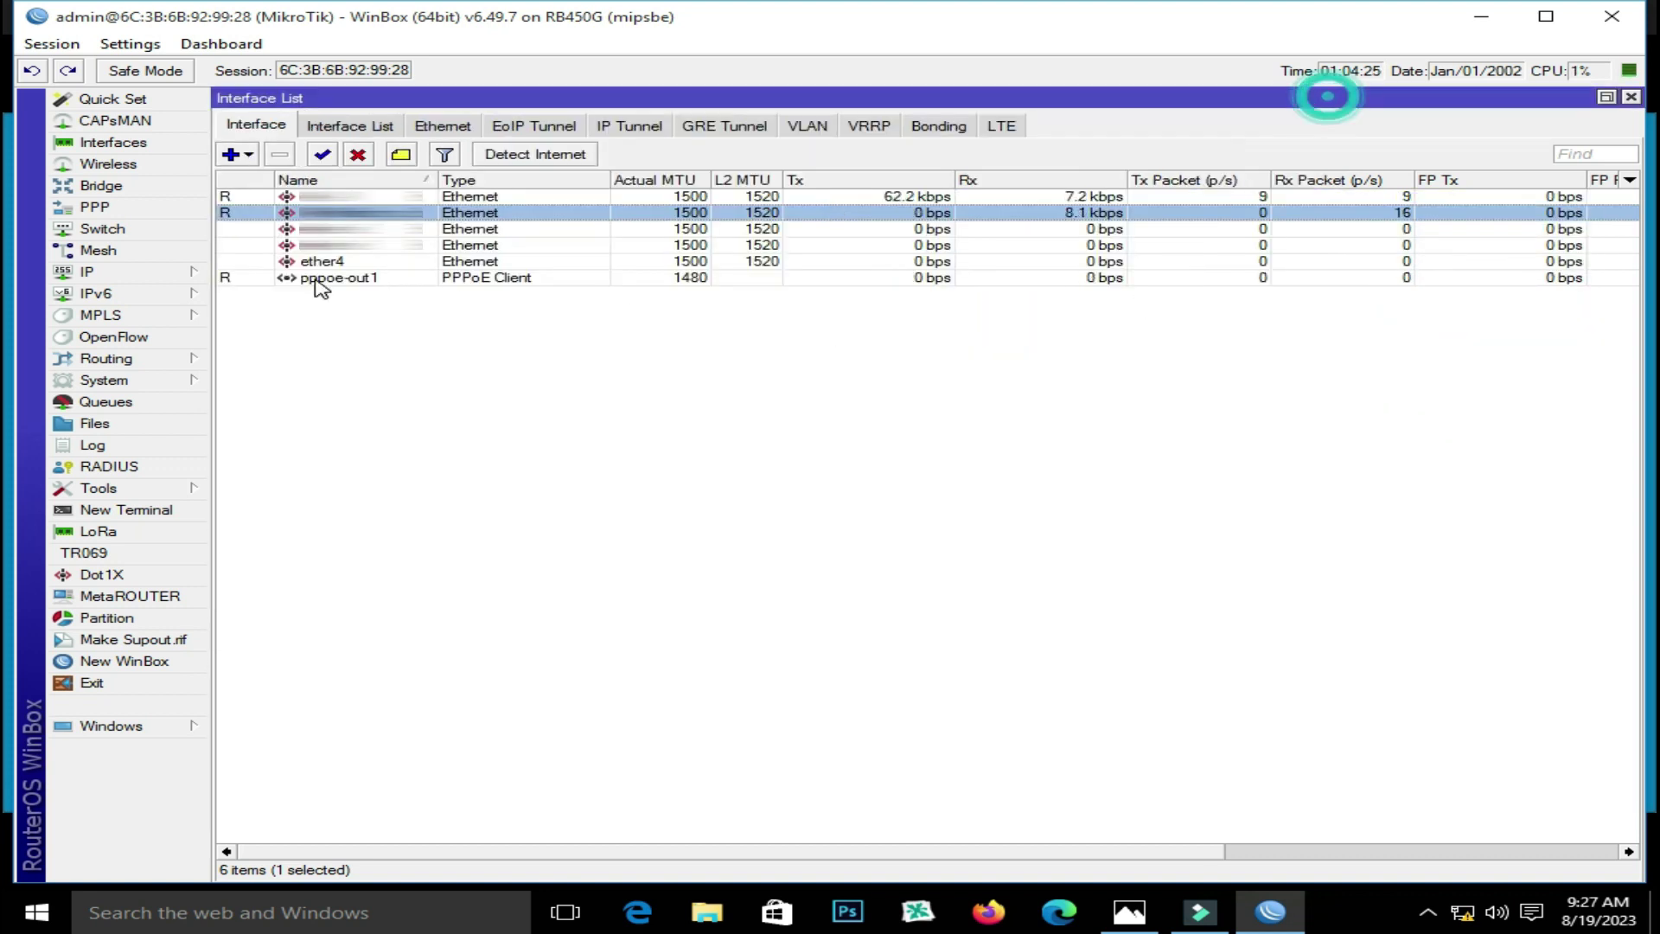
# Create IP pool 'pppoe' with range 44.44.44.2-44.44.44.254
pyautogui.click(177, 282)
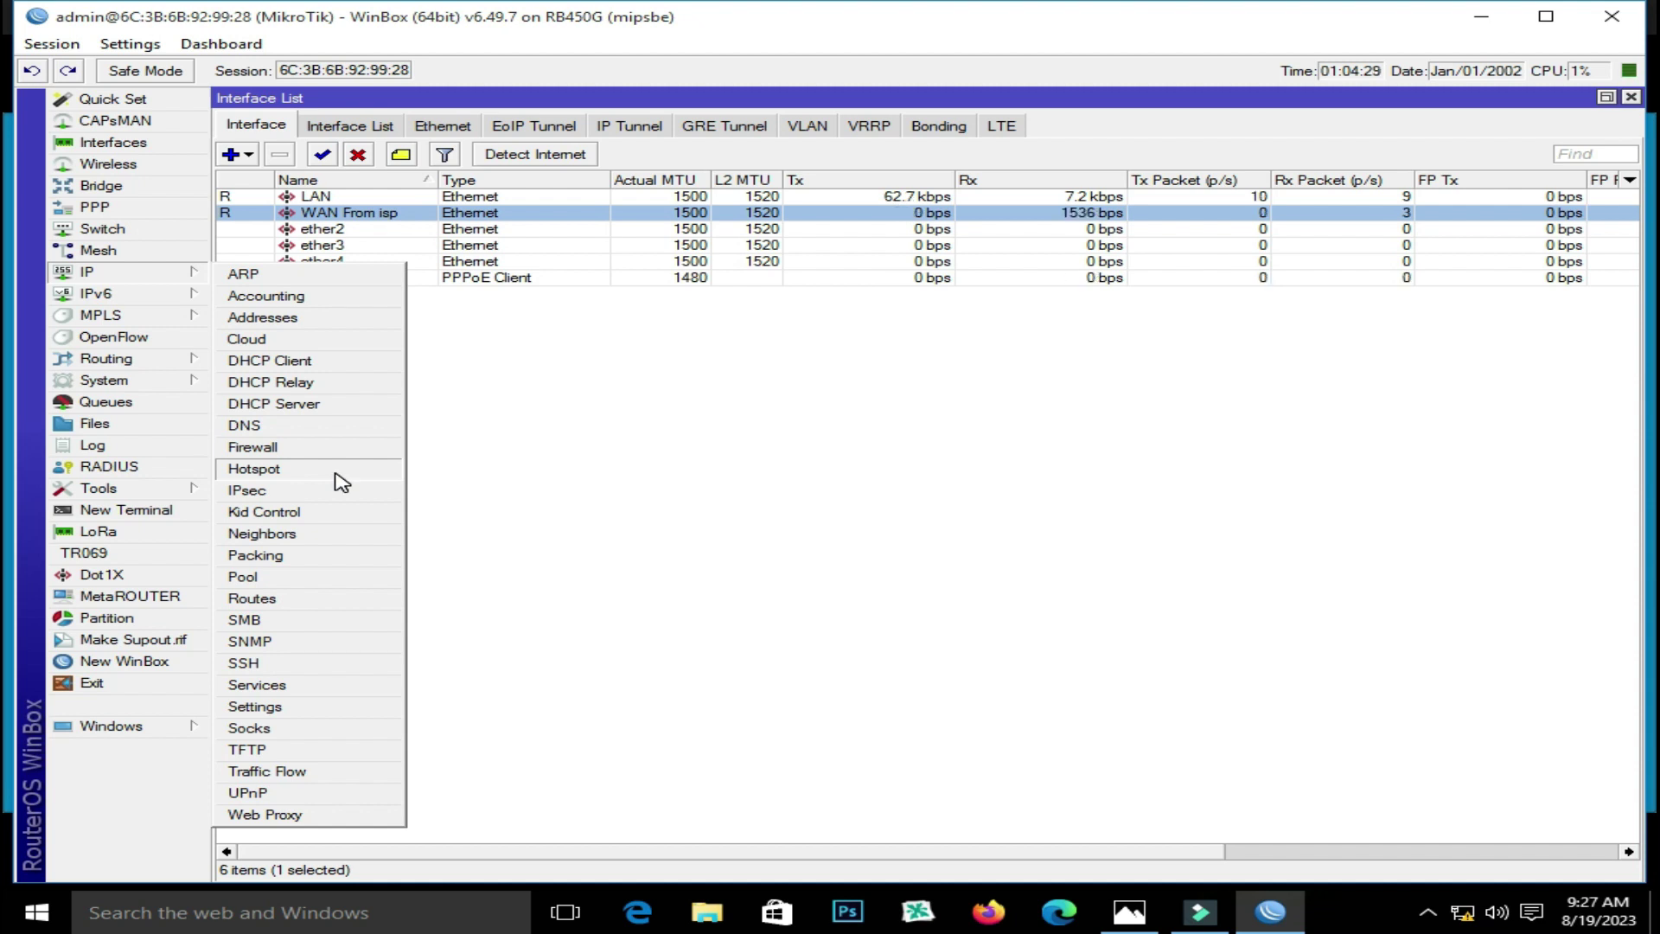
pyautogui.click(315, 575)
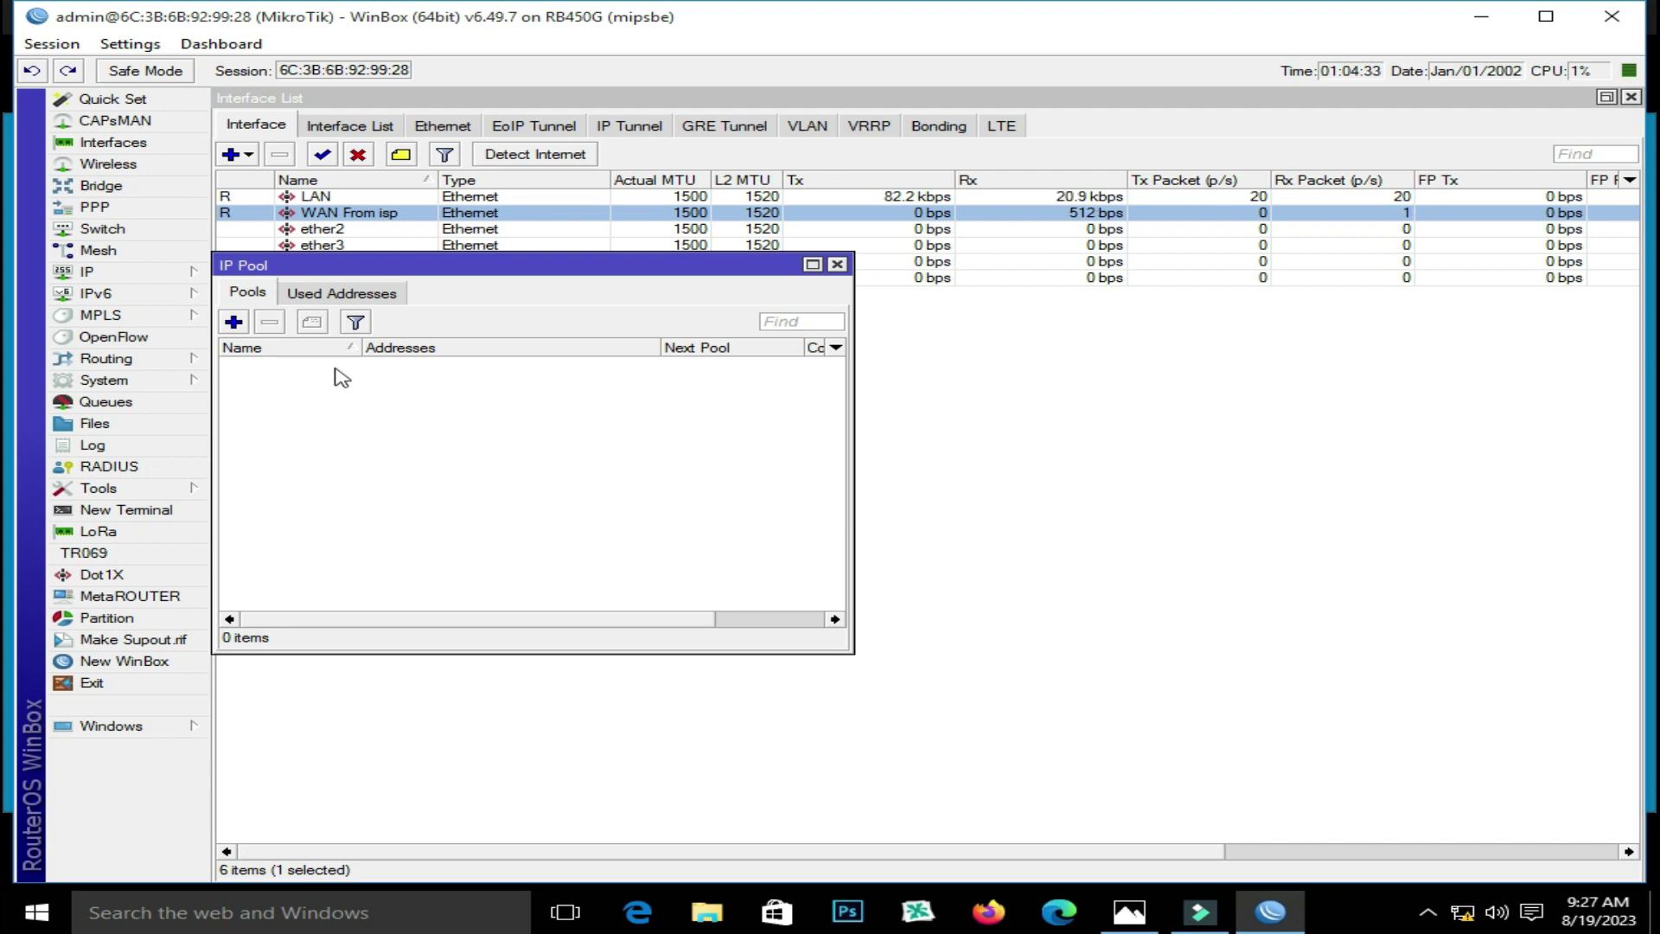
pyautogui.click(234, 322)
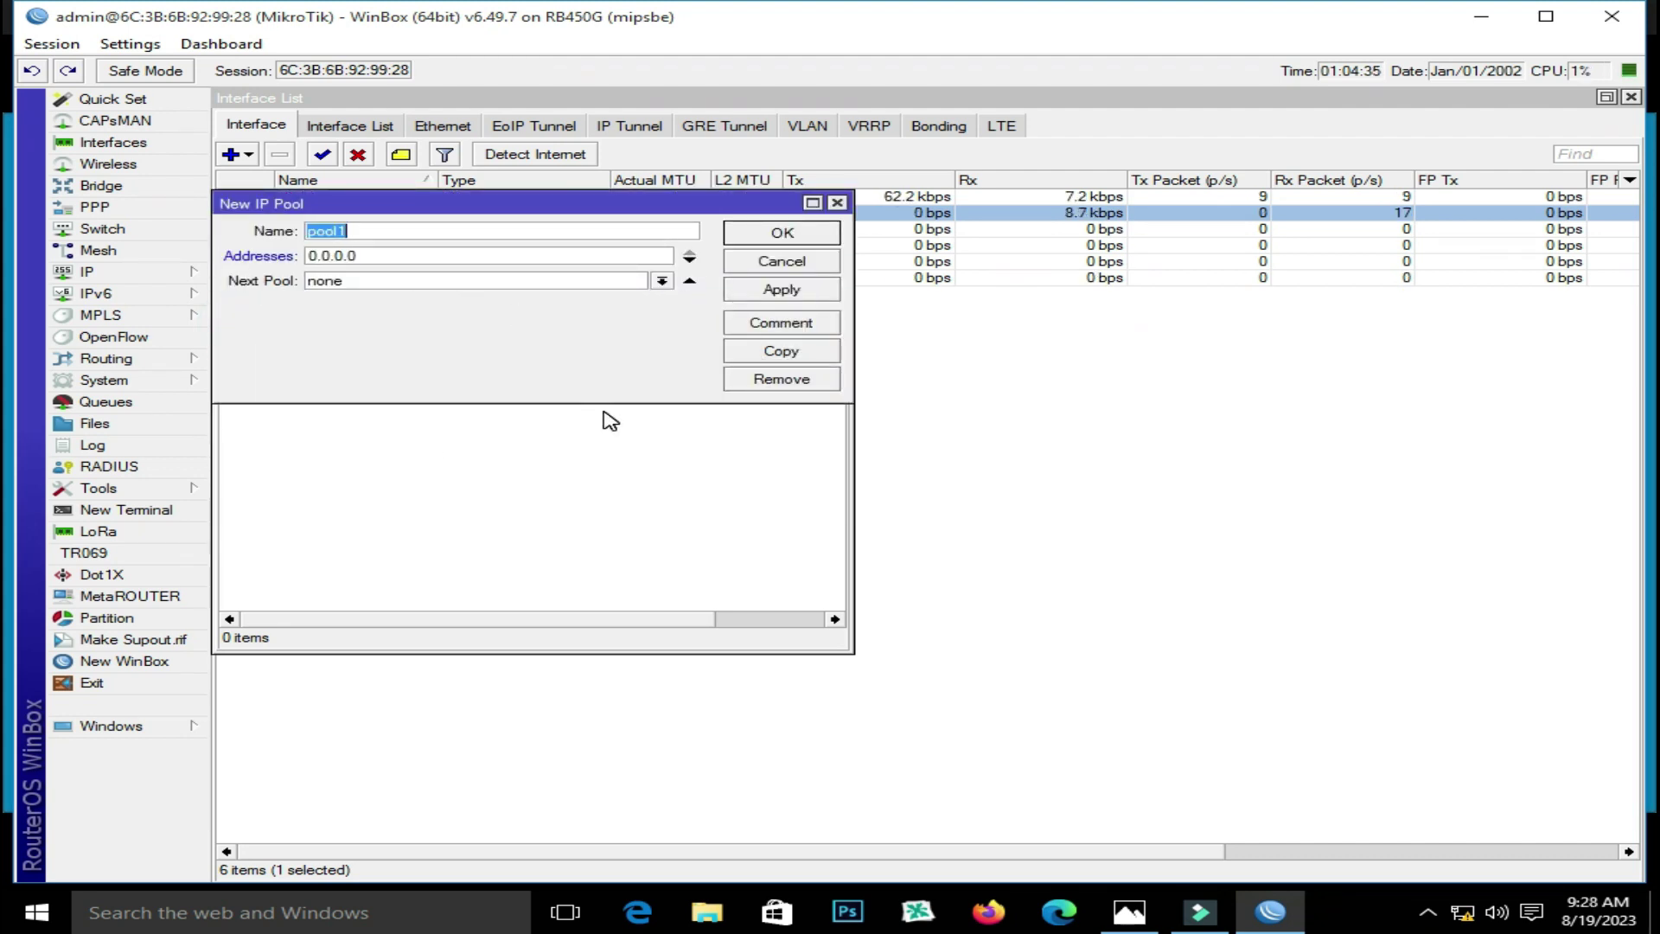
pyautogui.write('pppoe')
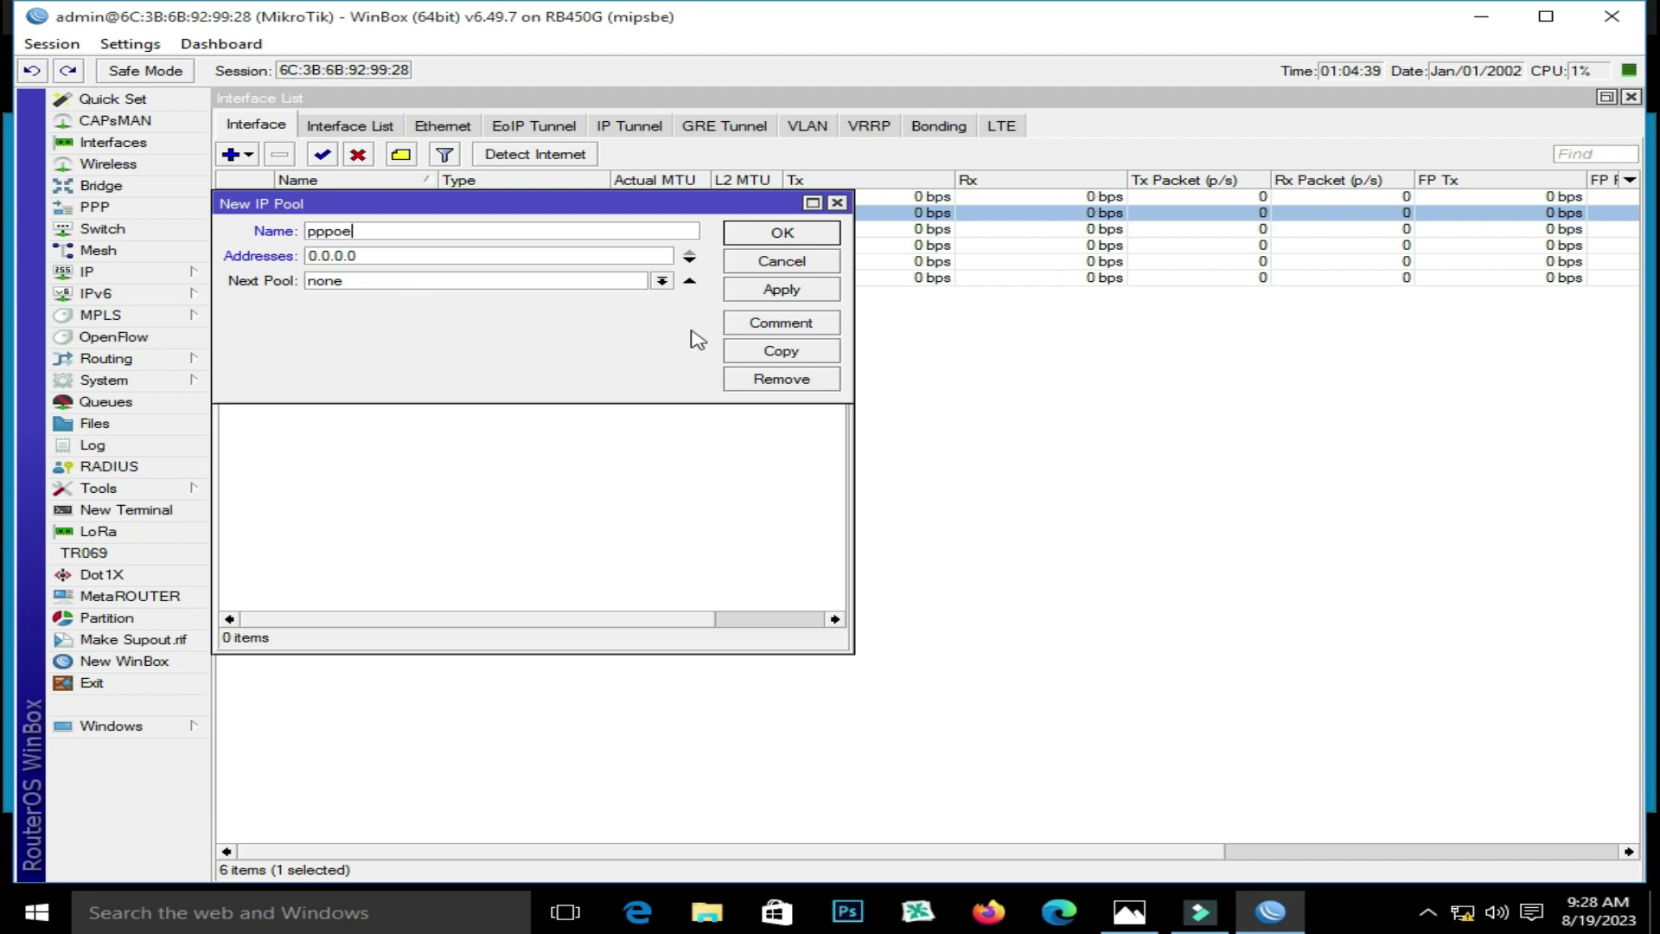
pyautogui.doubleClick(400, 253)
pyautogui.write('4')
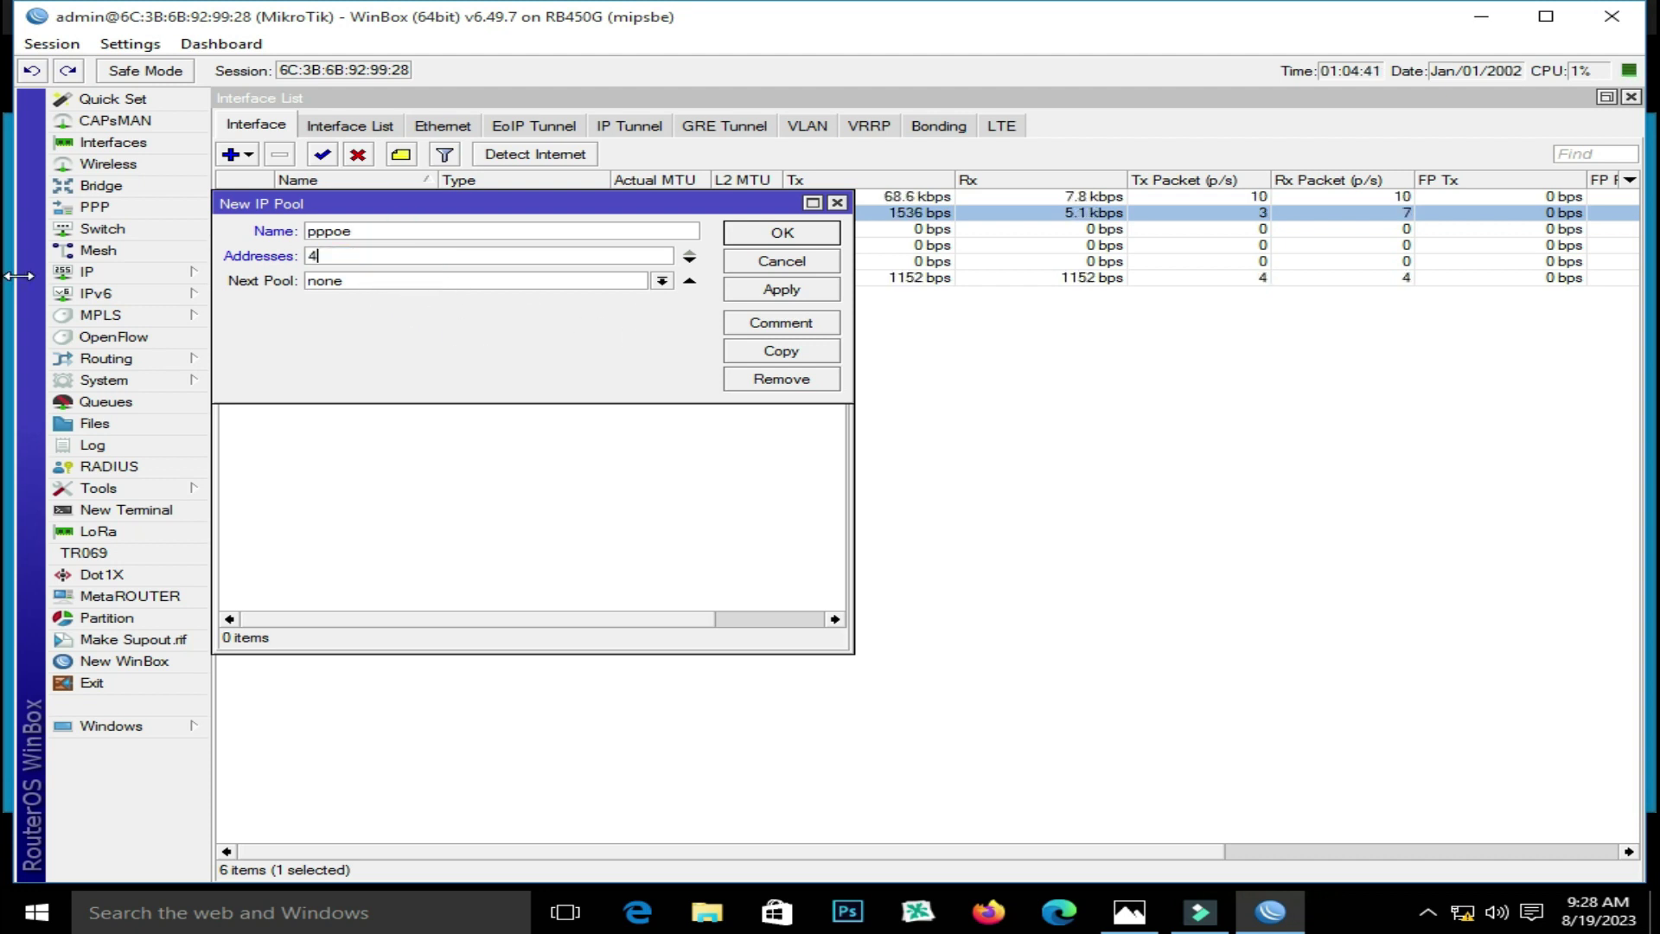
pyautogui.write('4.44.44')
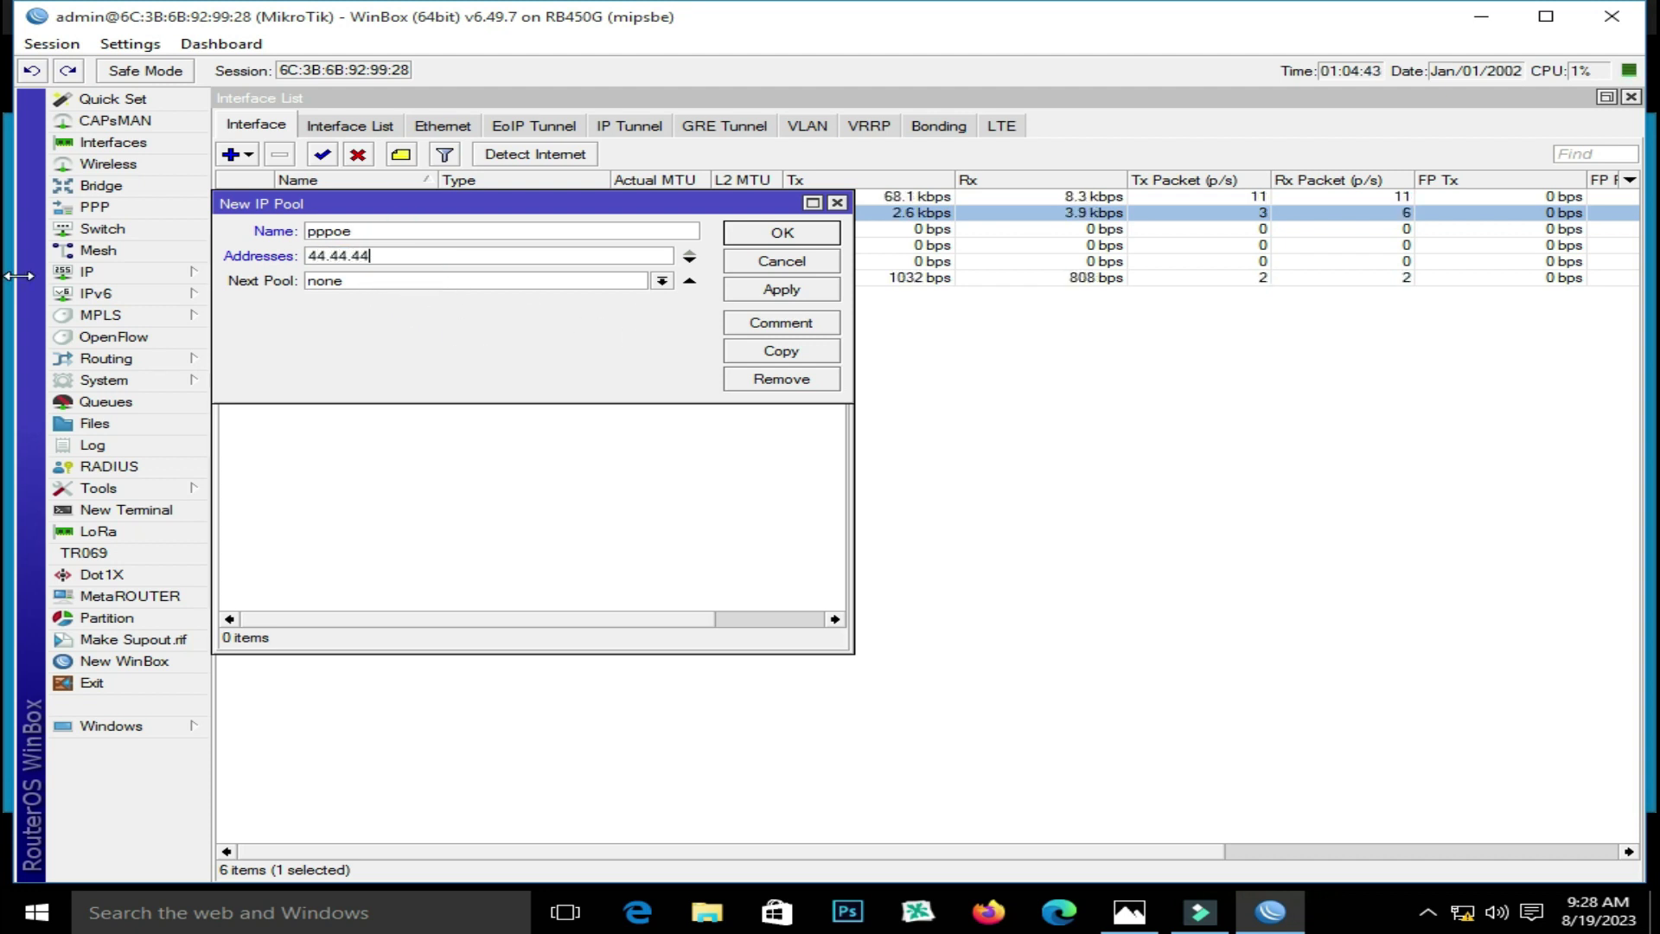
pyautogui.write('.2-')
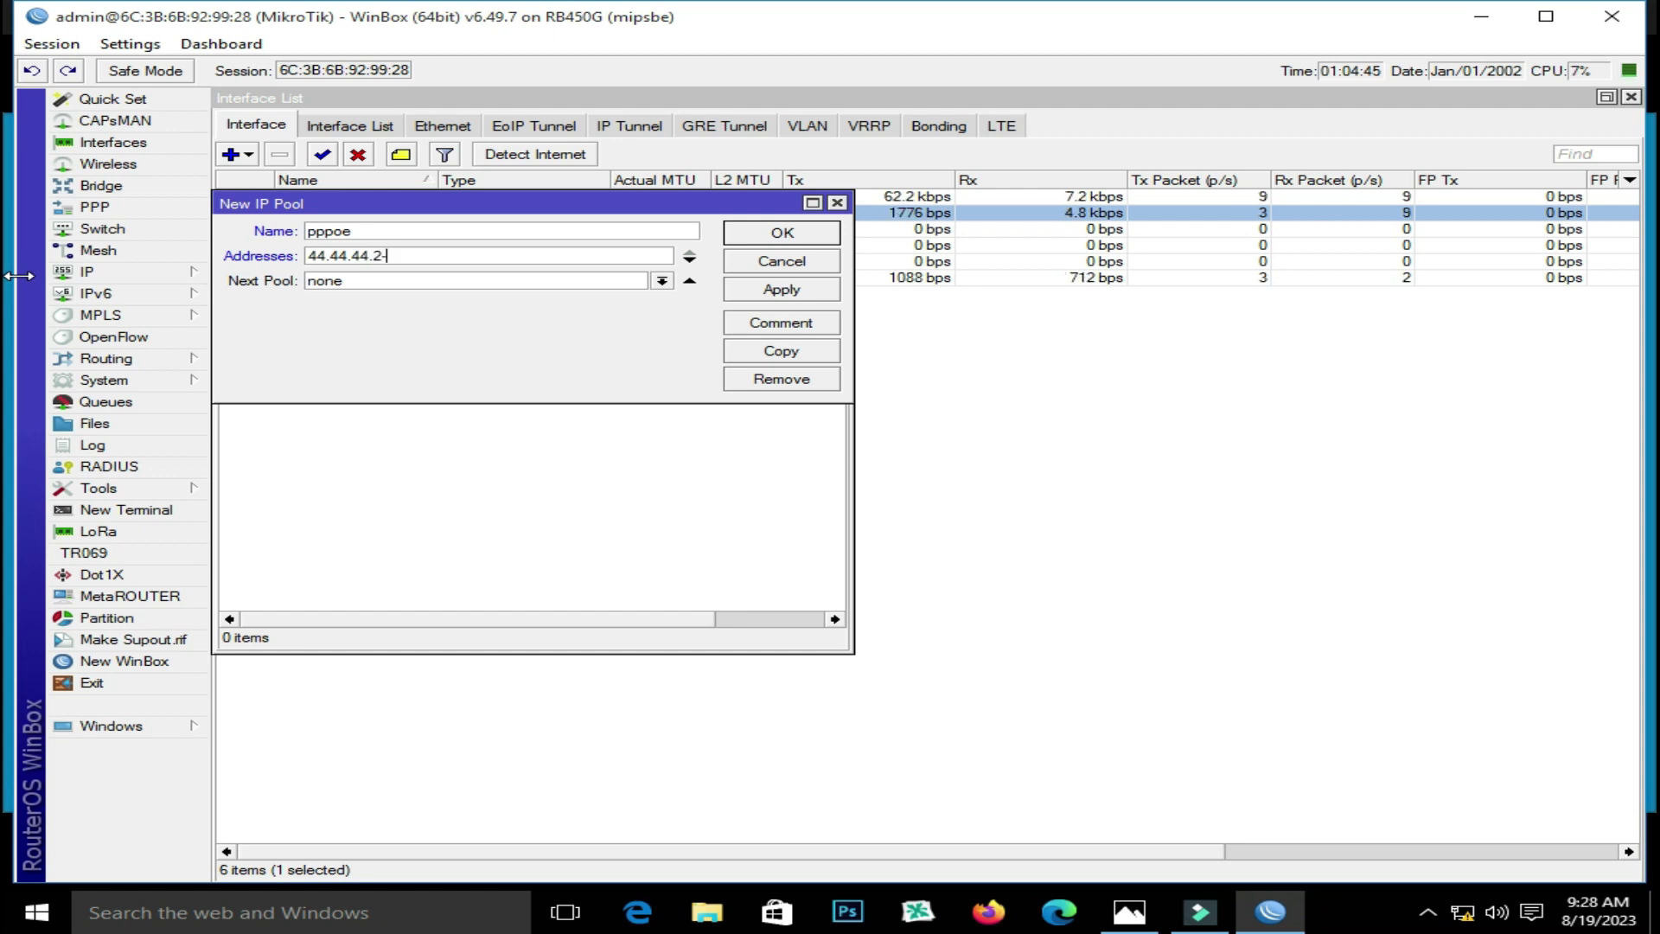
pyautogui.write('44.44.44.')
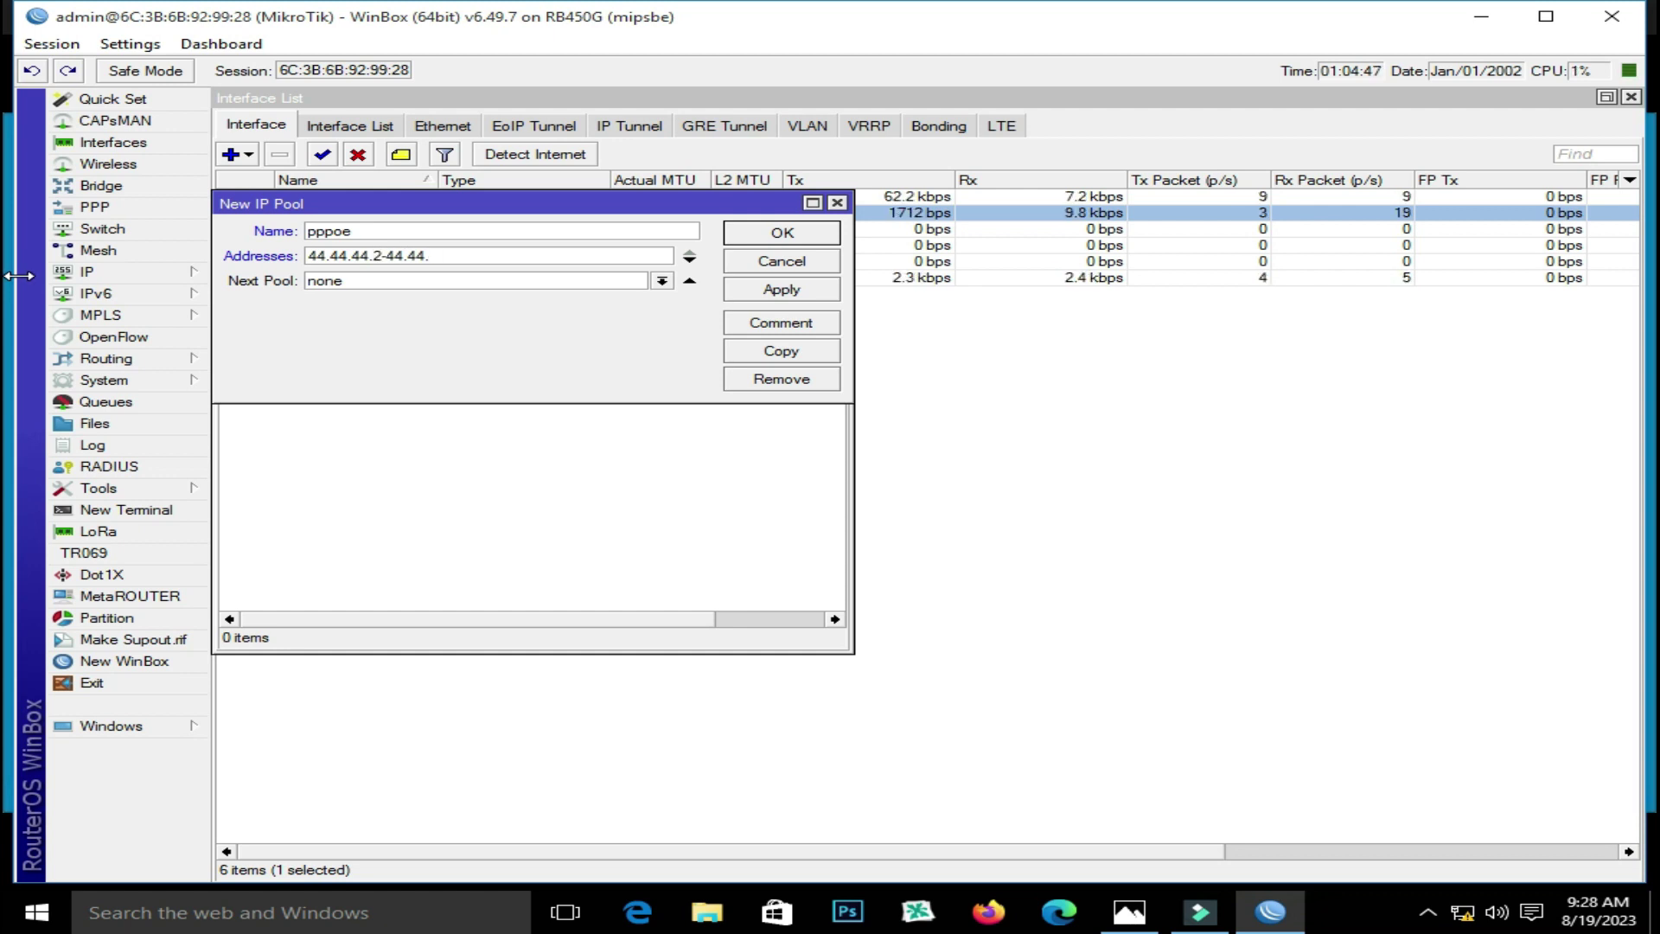
pyautogui.write('254')
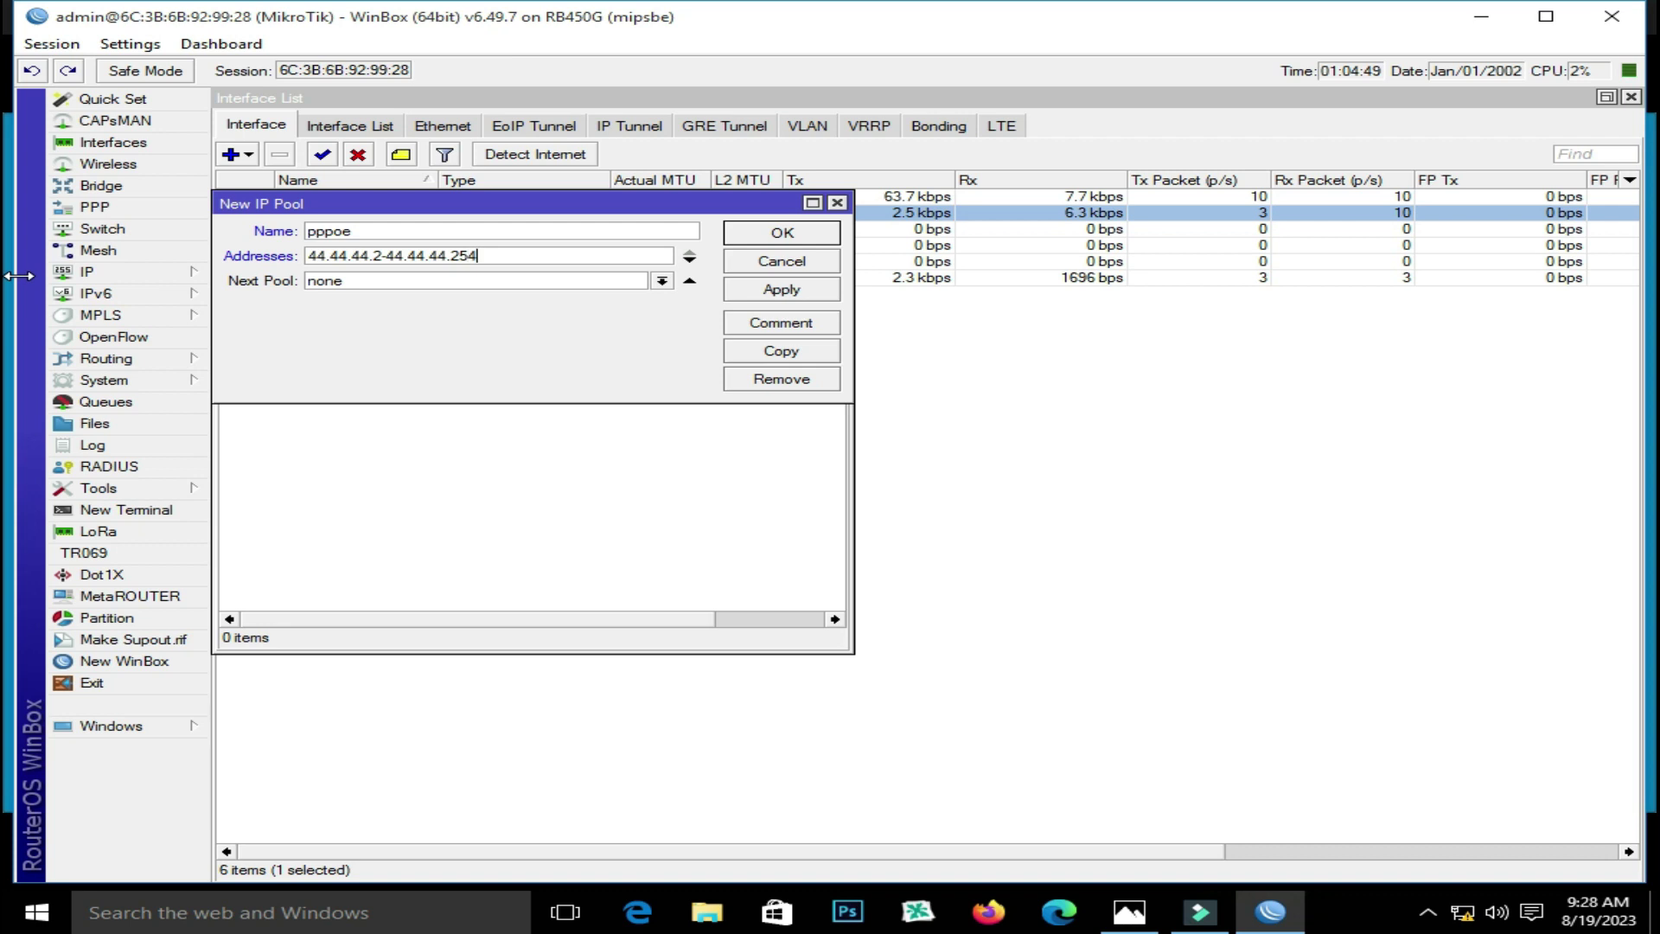
pyautogui.click(761, 289)
pyautogui.click(760, 261)
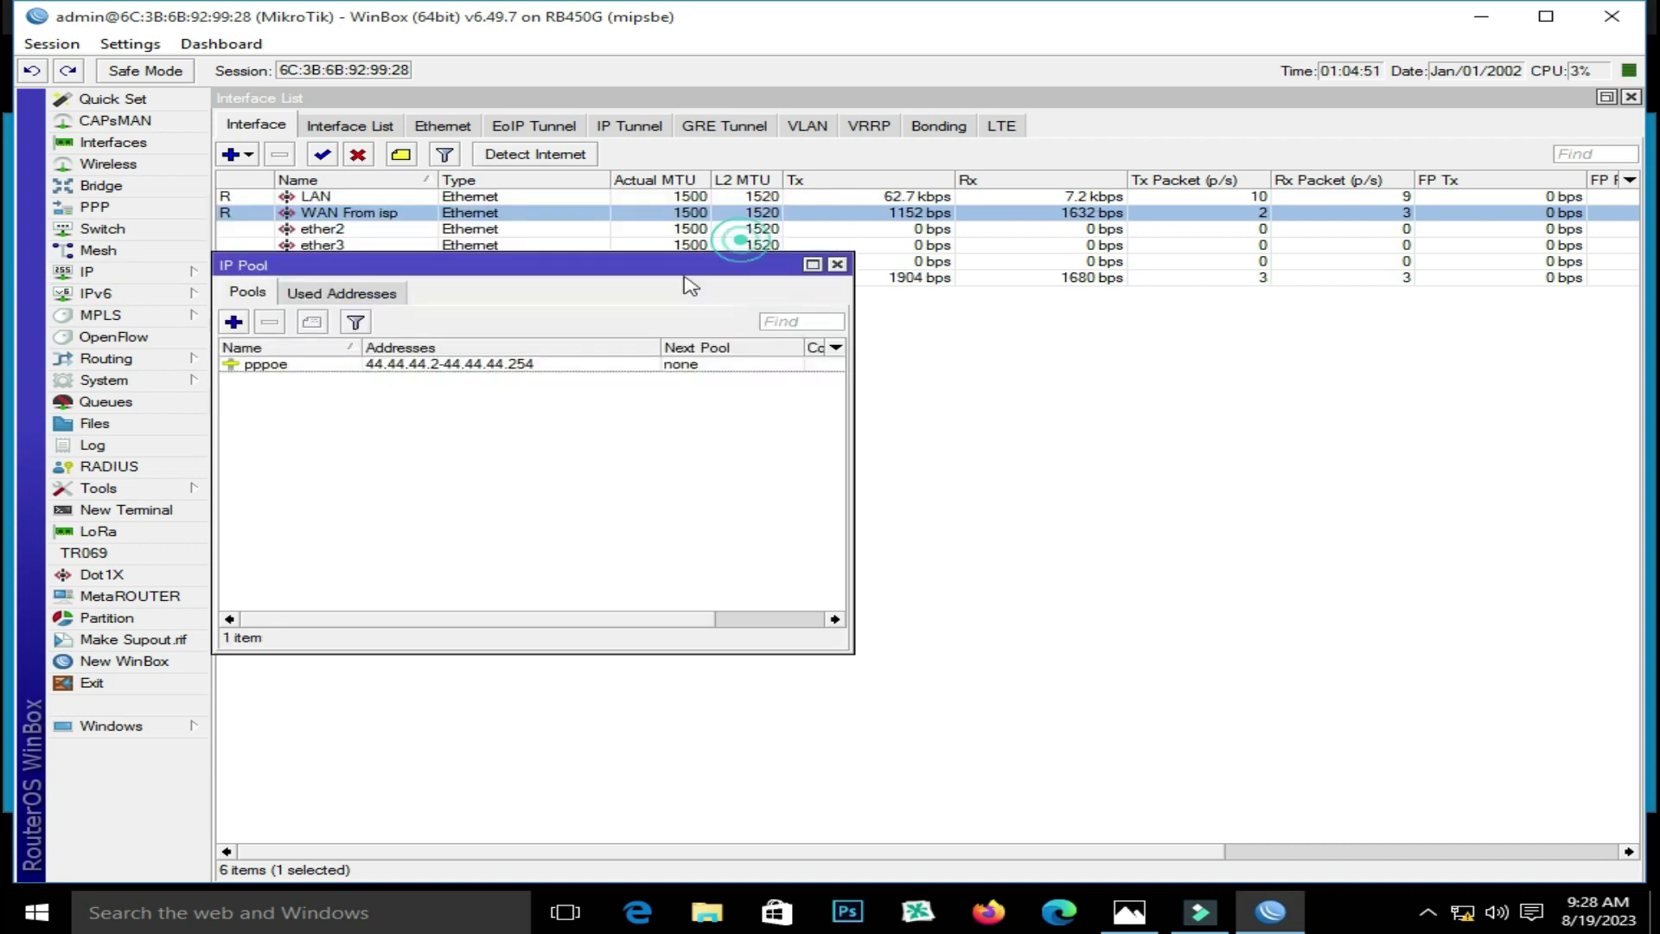
pyautogui.click(836, 265)
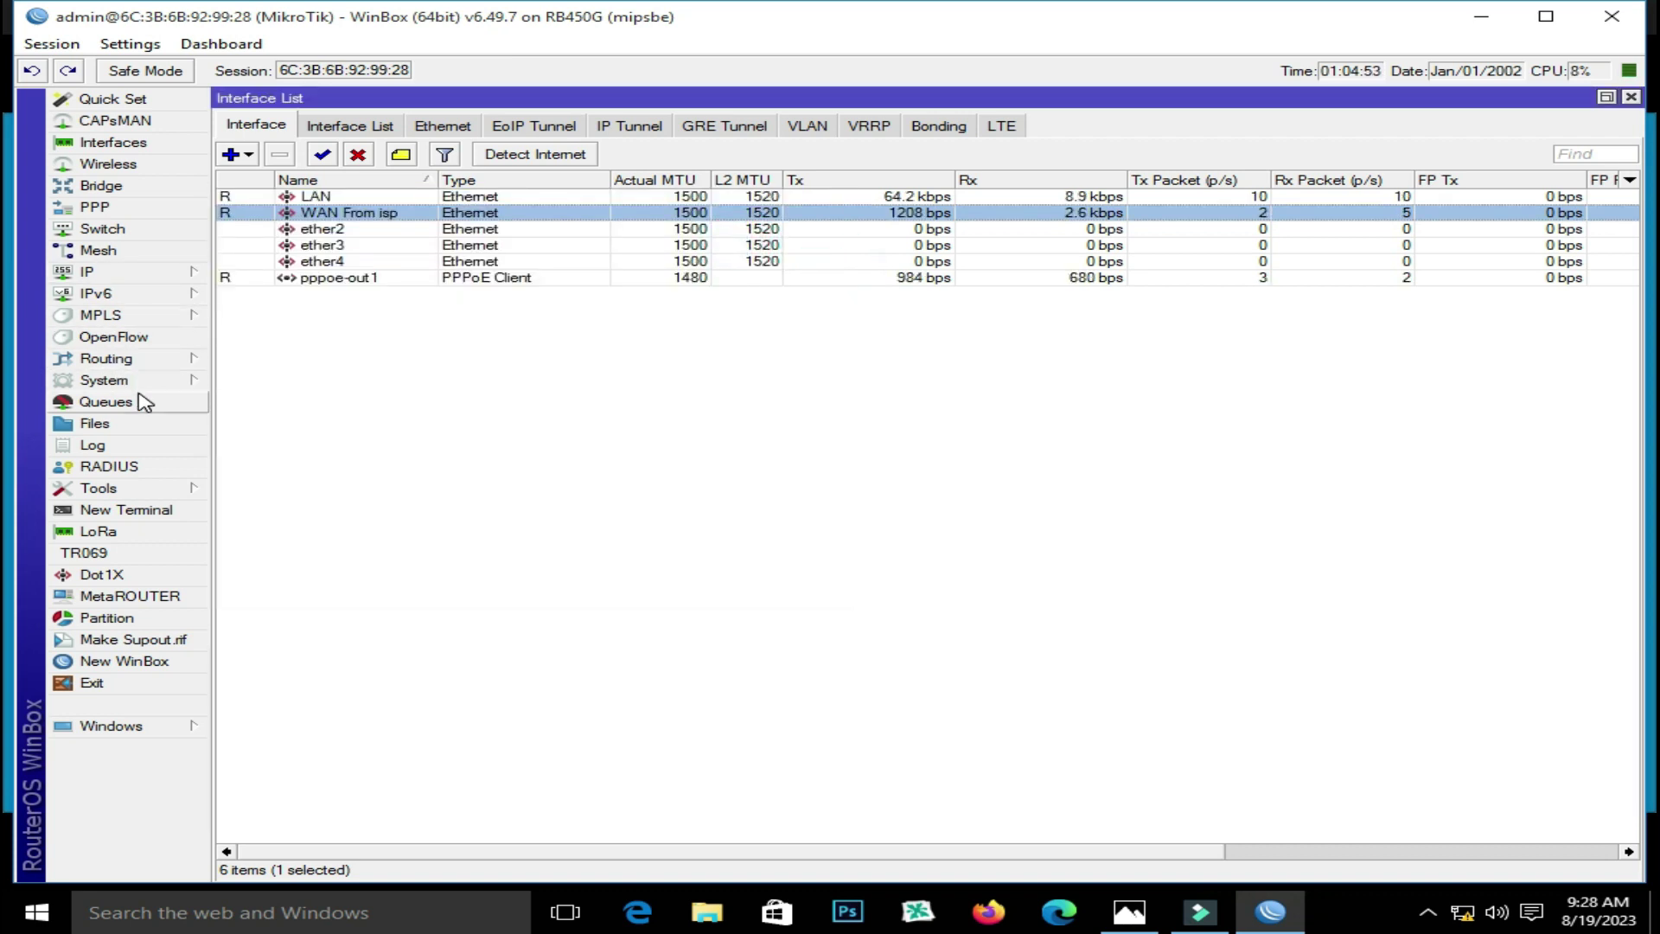
# Reopen the pppoe pool, copy its first address 44.44.44.2, and close the pool windows
pyautogui.click(139, 270)
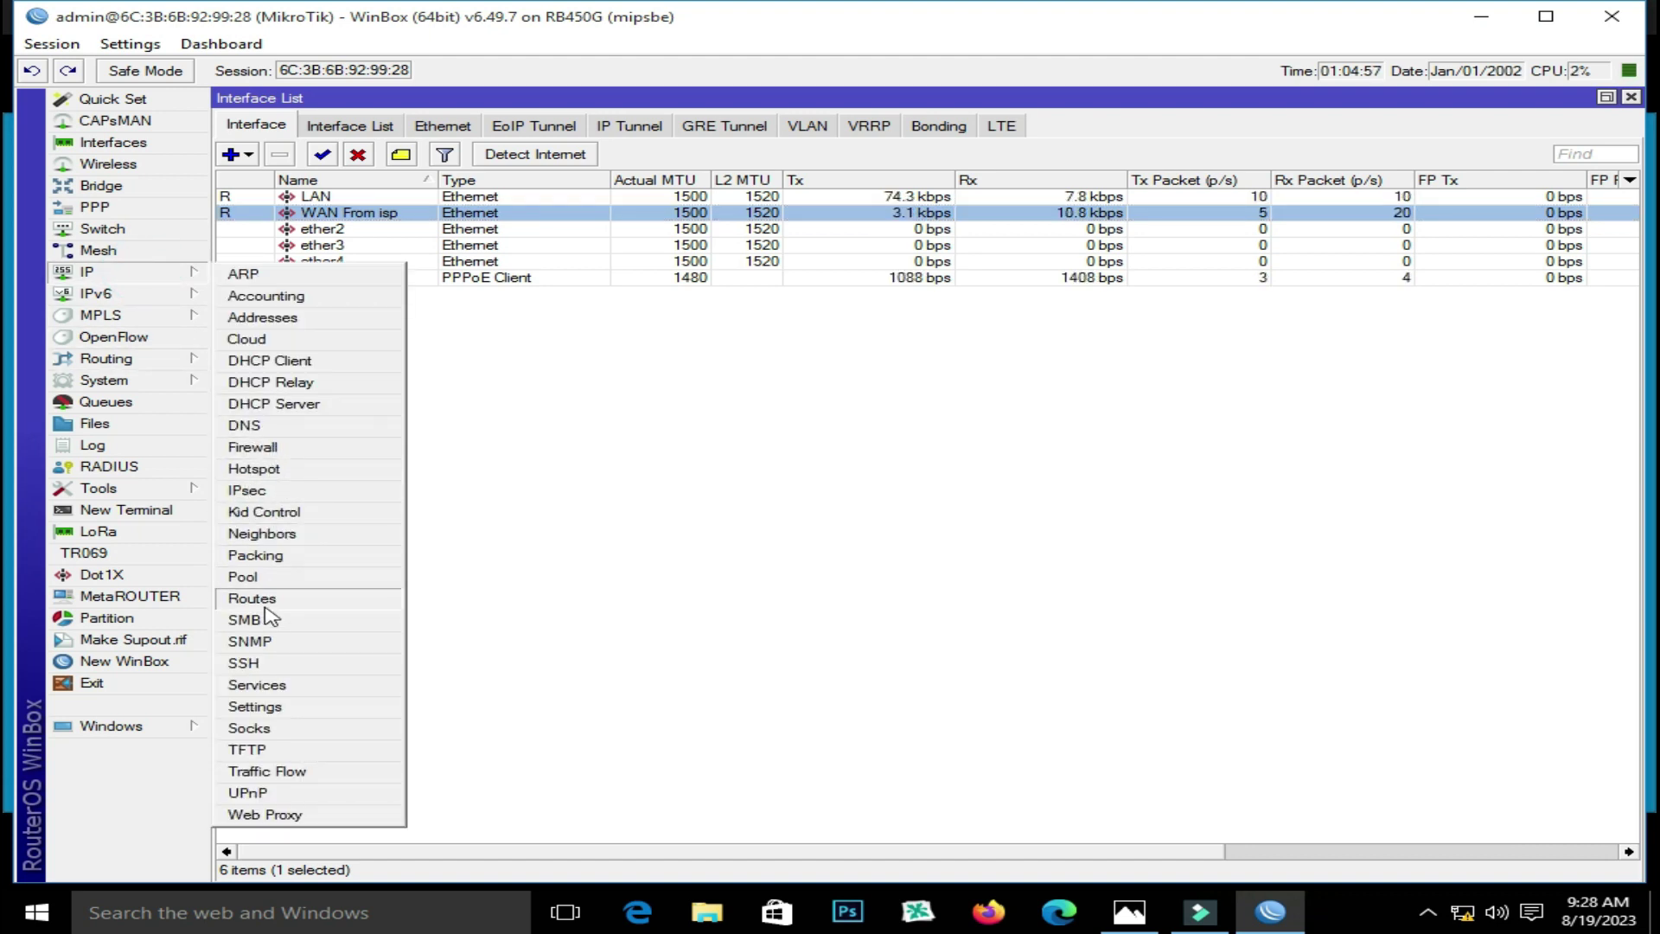
pyautogui.click(255, 575)
pyautogui.doubleClick(370, 363)
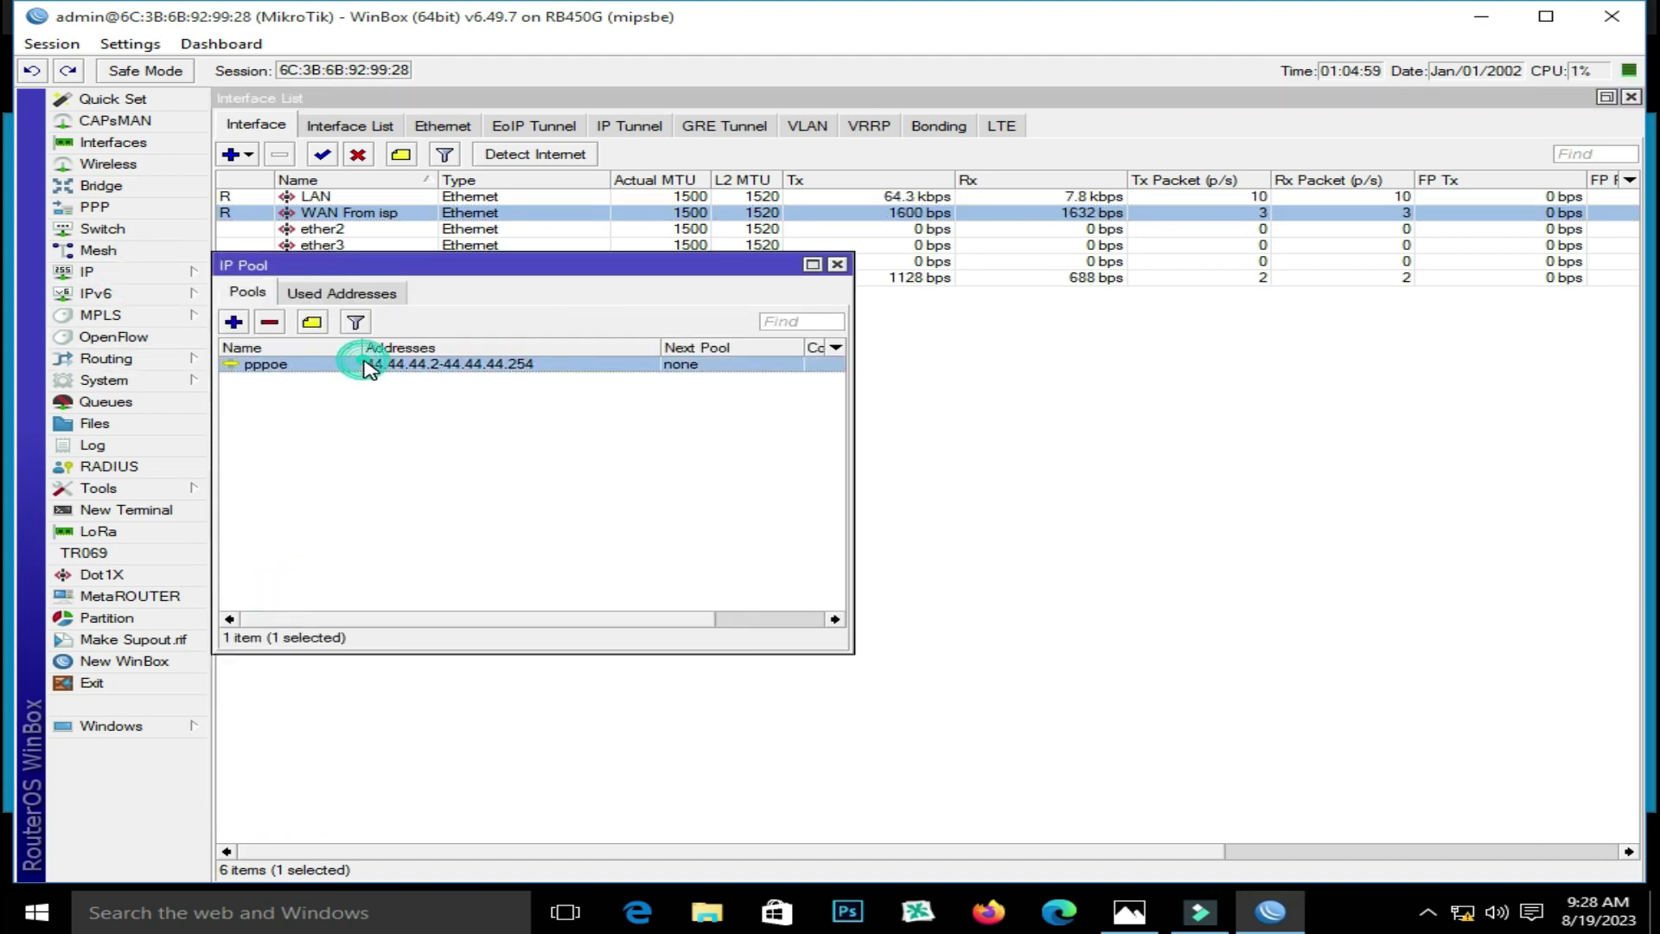
pyautogui.moveTo(519, 256); pyautogui.dragTo(381, 259)
pyautogui.click(389, 259)
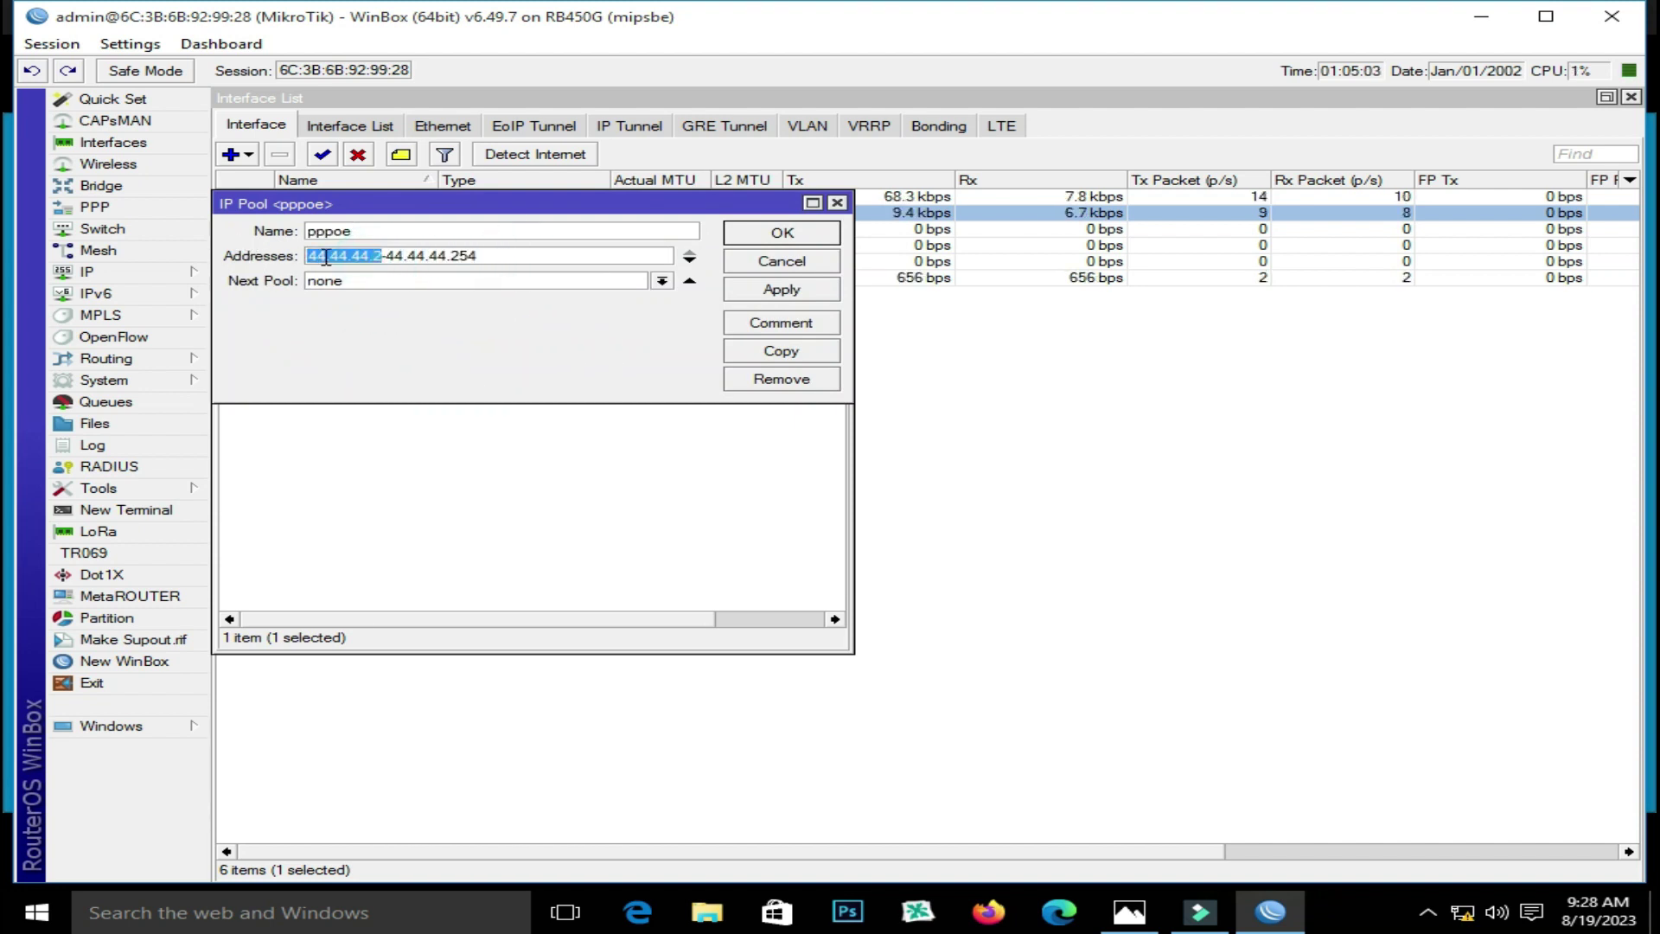
pyautogui.rightClick(326, 258)
pyautogui.click(384, 293)
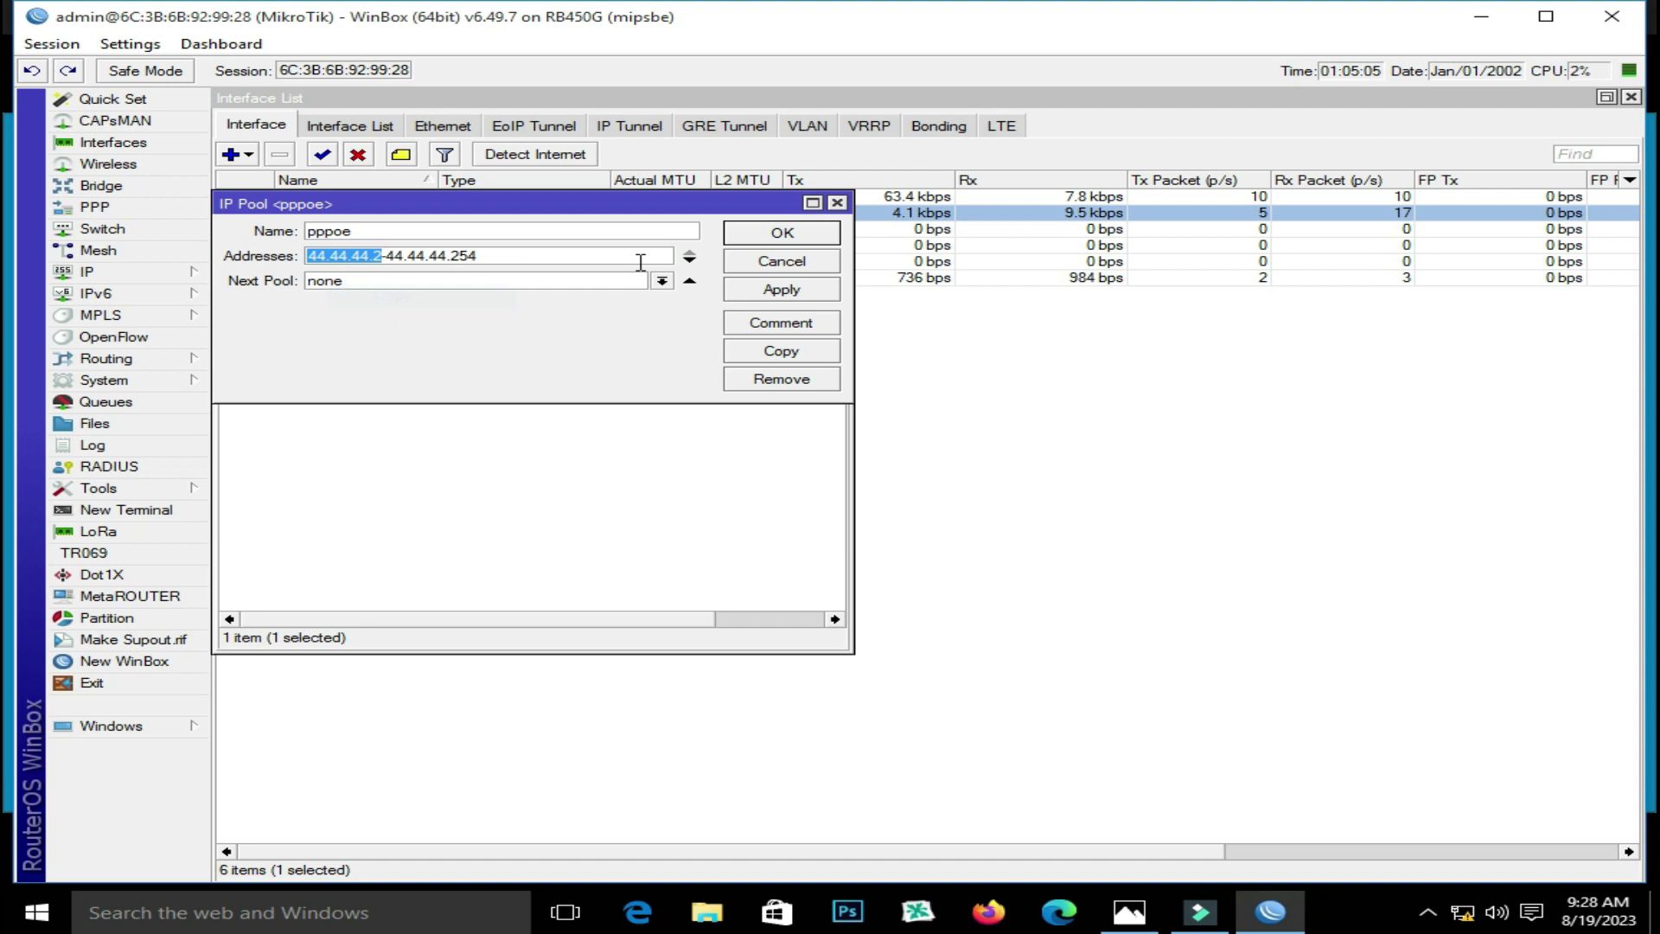
pyautogui.click(742, 244)
pyautogui.click(836, 265)
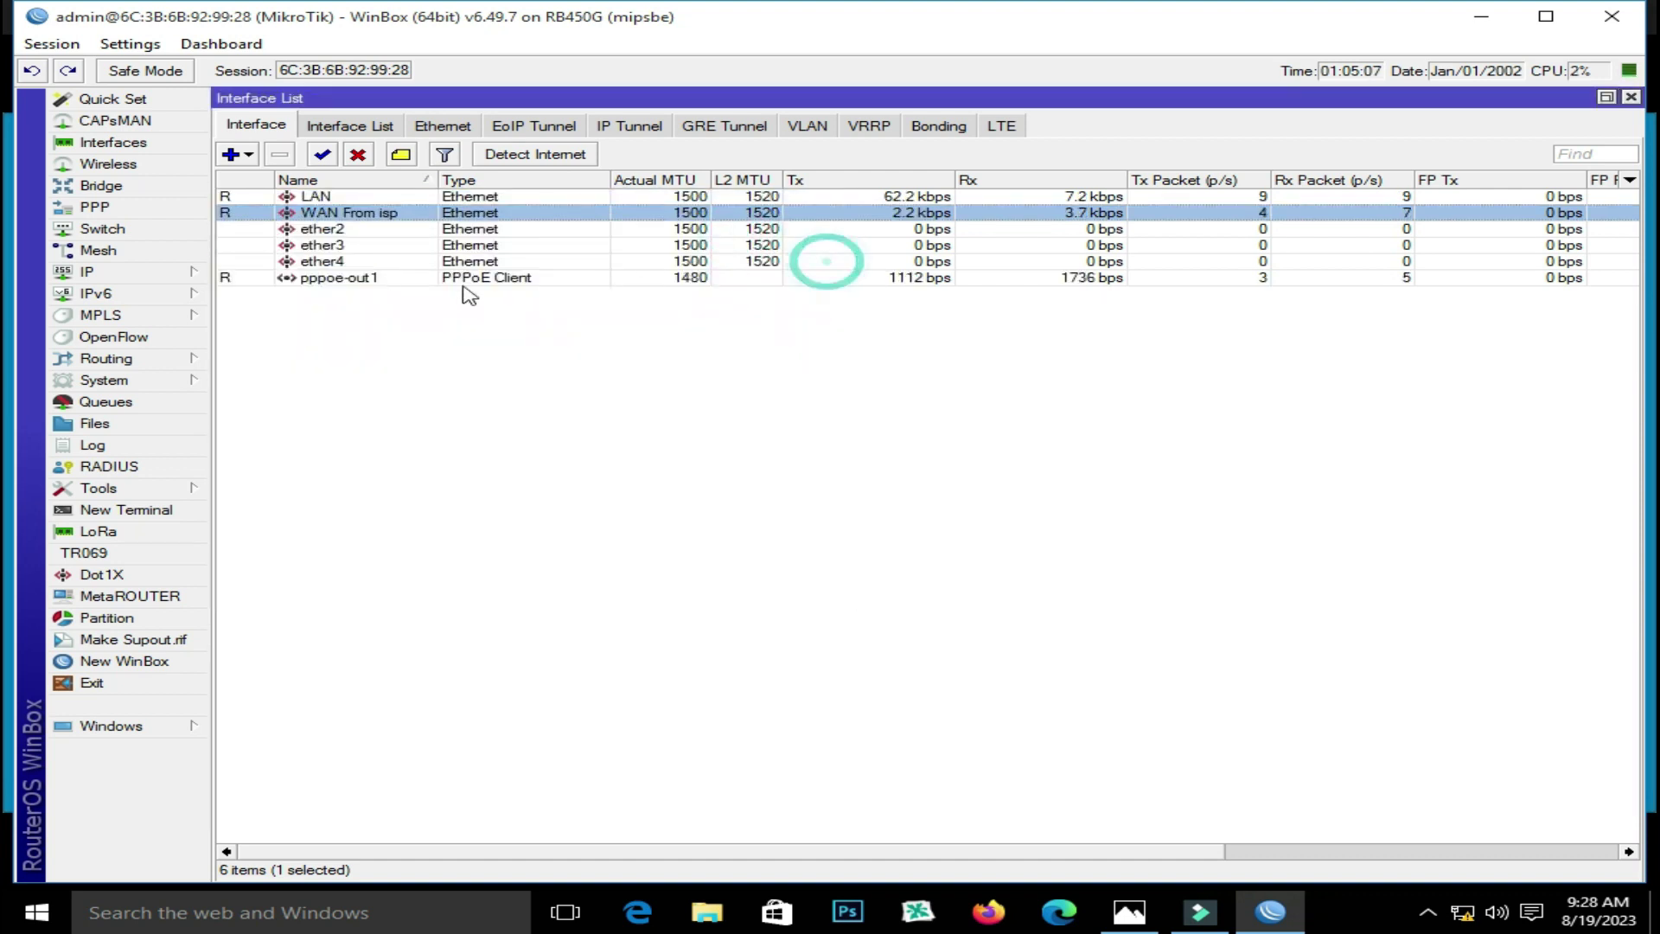
pyautogui.click(182, 271)
# Add a new NAT rule with source address 44.44.44.0/24
pyautogui.click(289, 450)
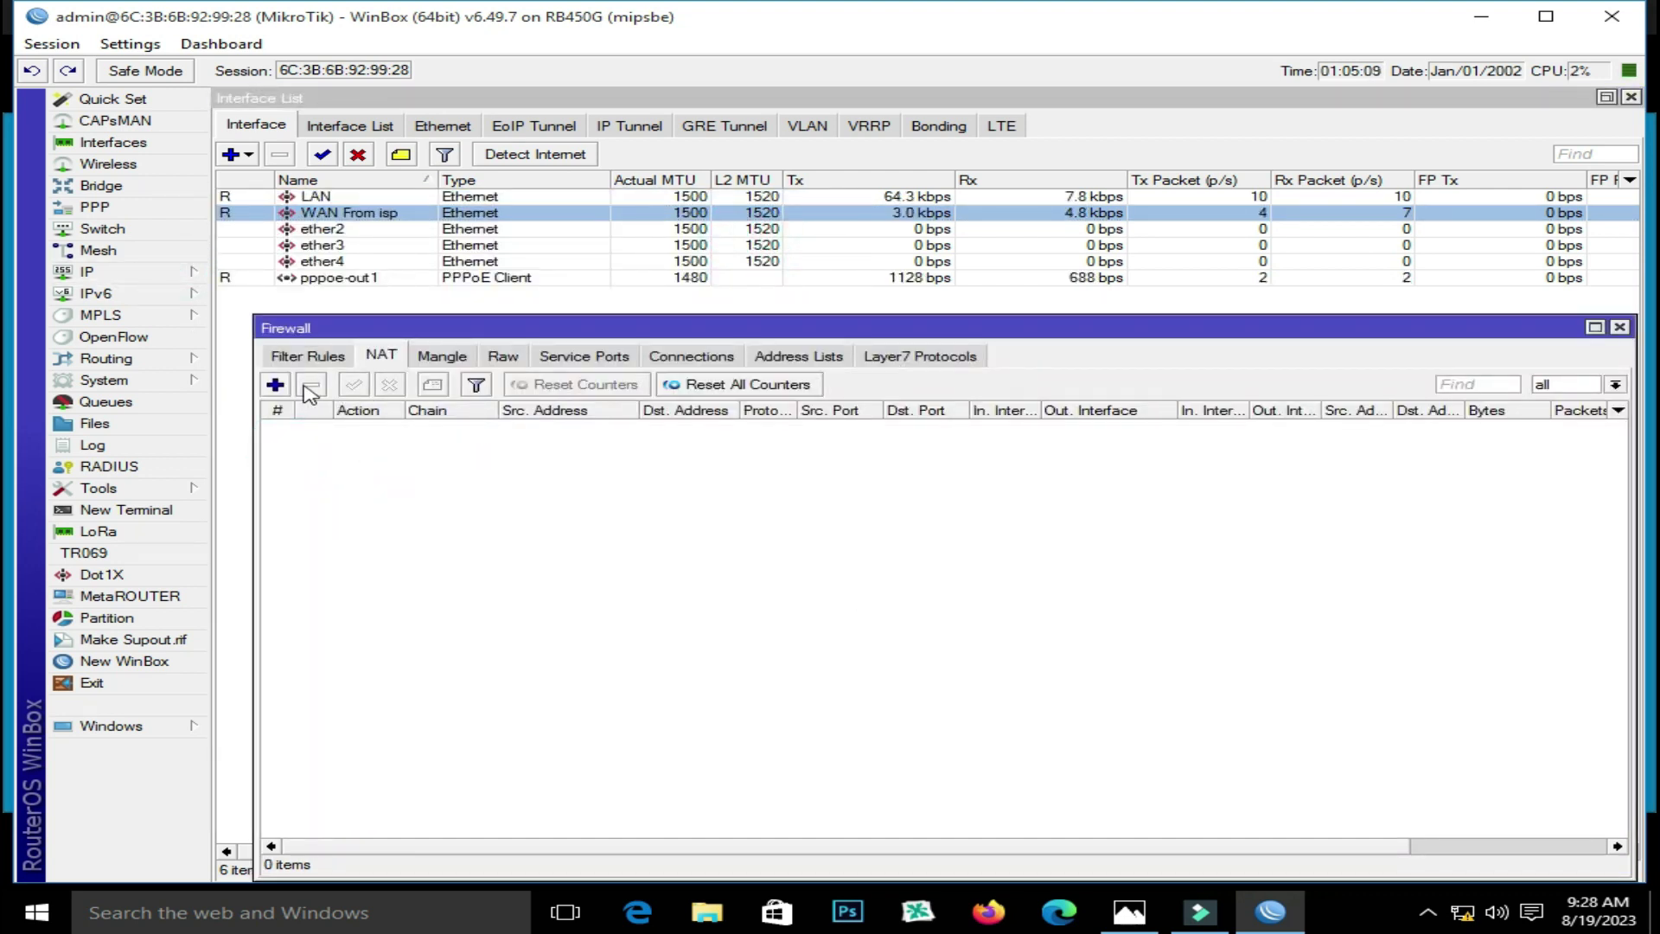
pyautogui.click(275, 384)
pyautogui.click(408, 209)
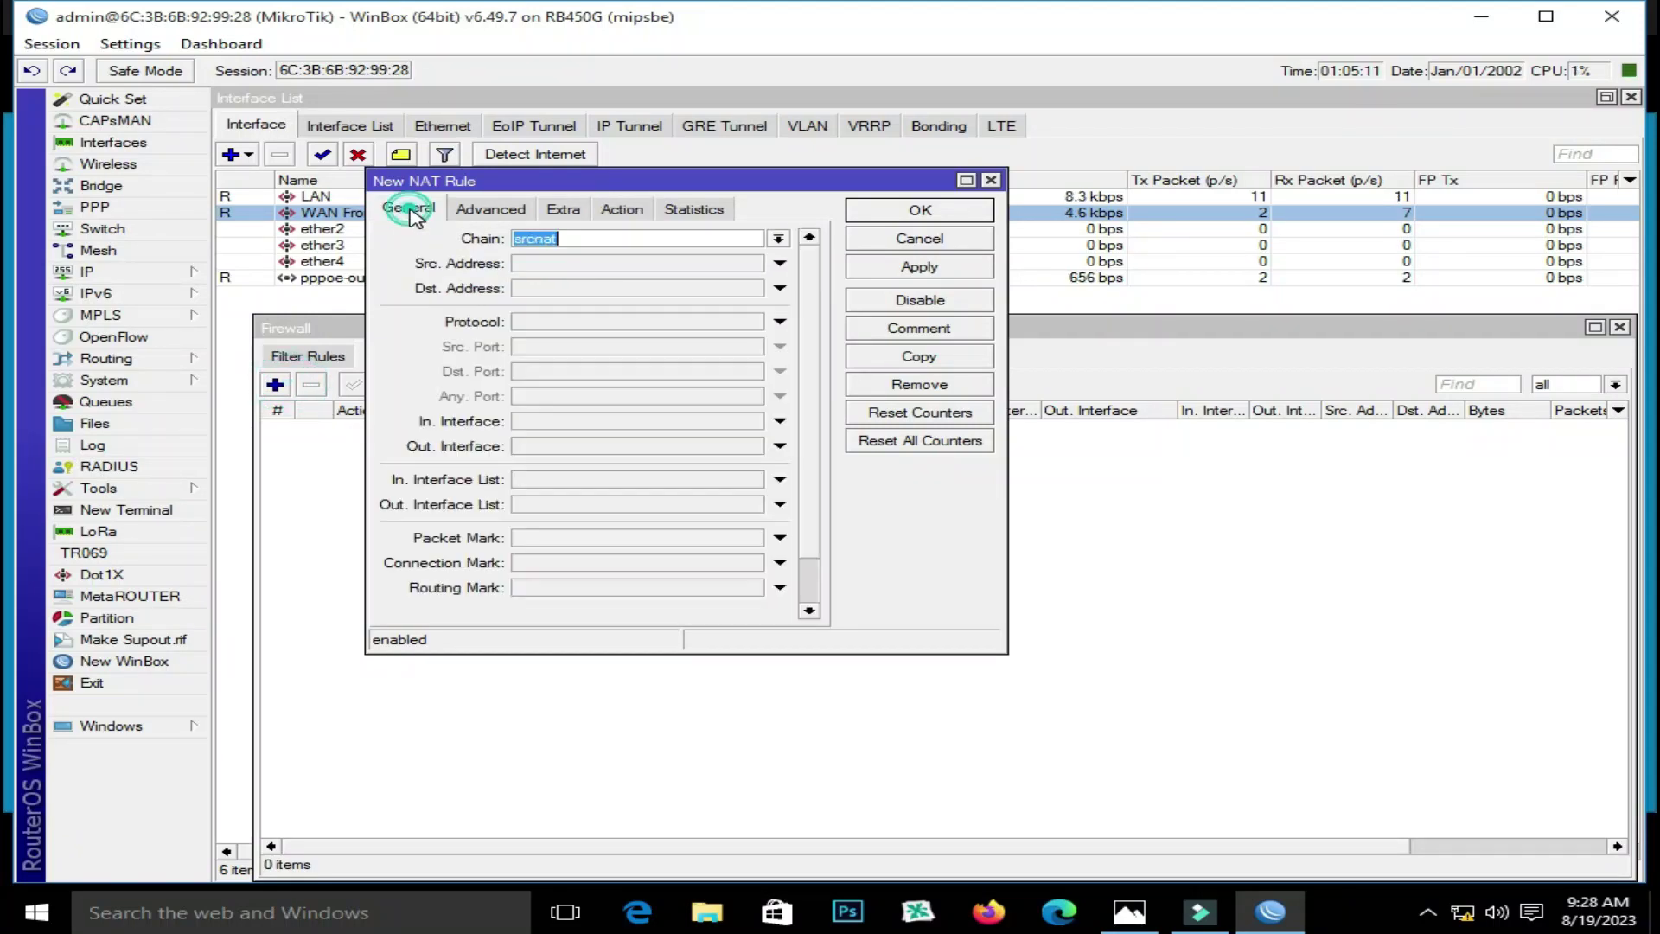
pyautogui.click(570, 264)
pyautogui.rightClick(579, 263)
pyautogui.click(623, 325)
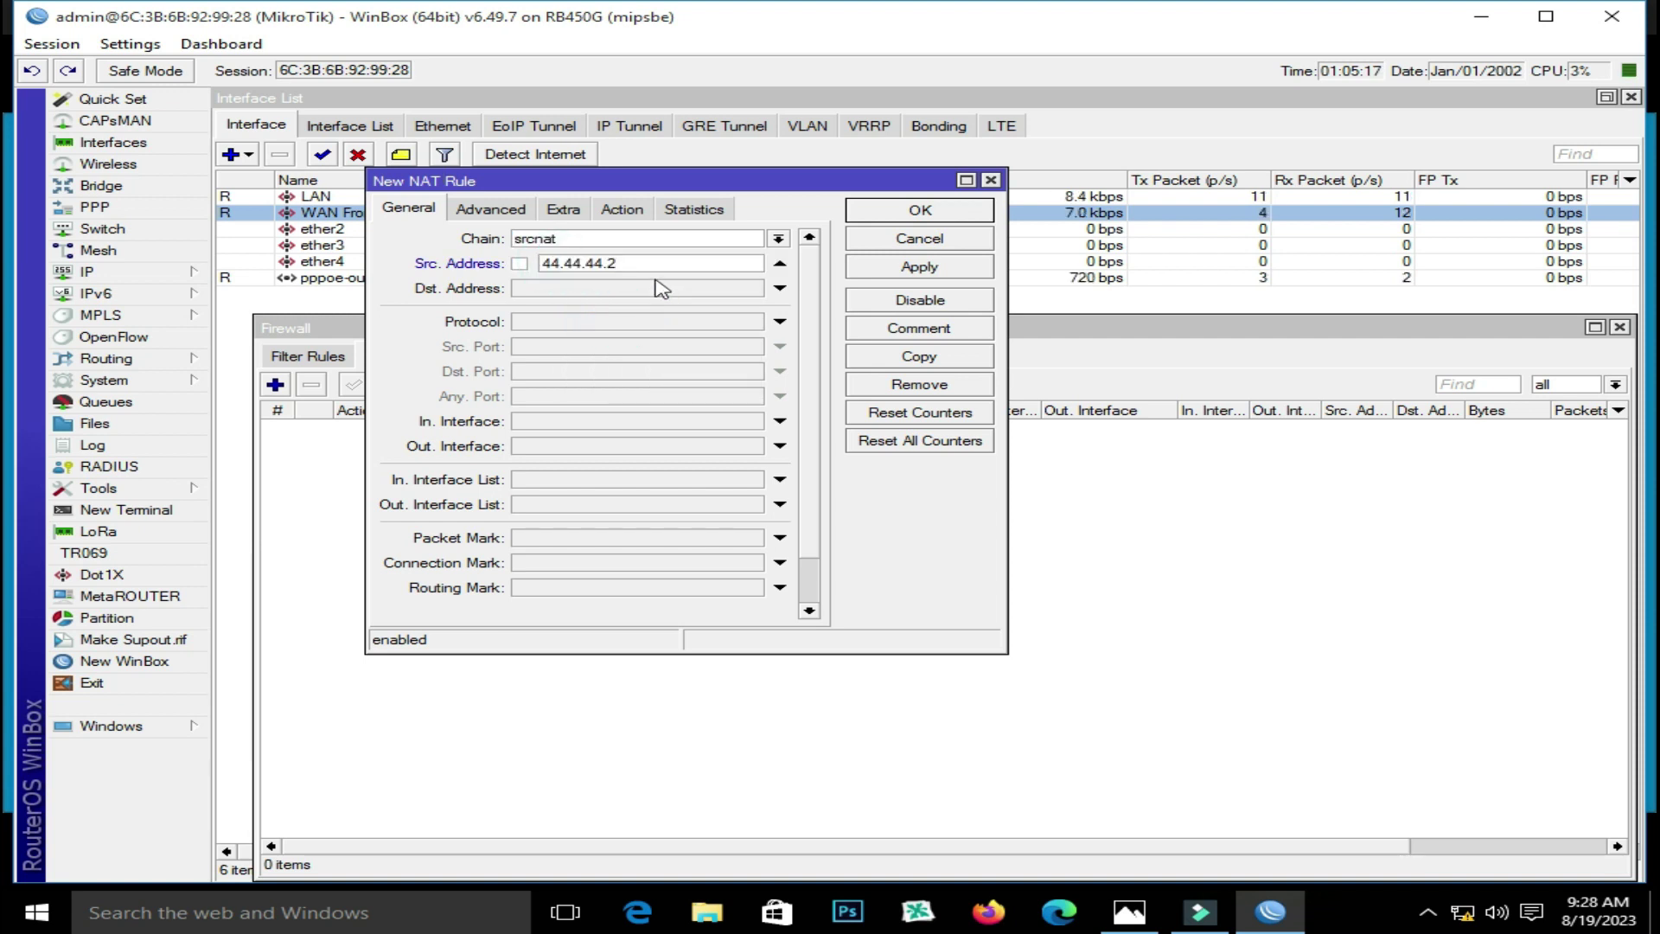
pyautogui.press('BackSpace')
pyautogui.write('0/24')
# Set the NAT rule's action to masquerade, save it, and close the Firewall window
pyautogui.click(622, 209)
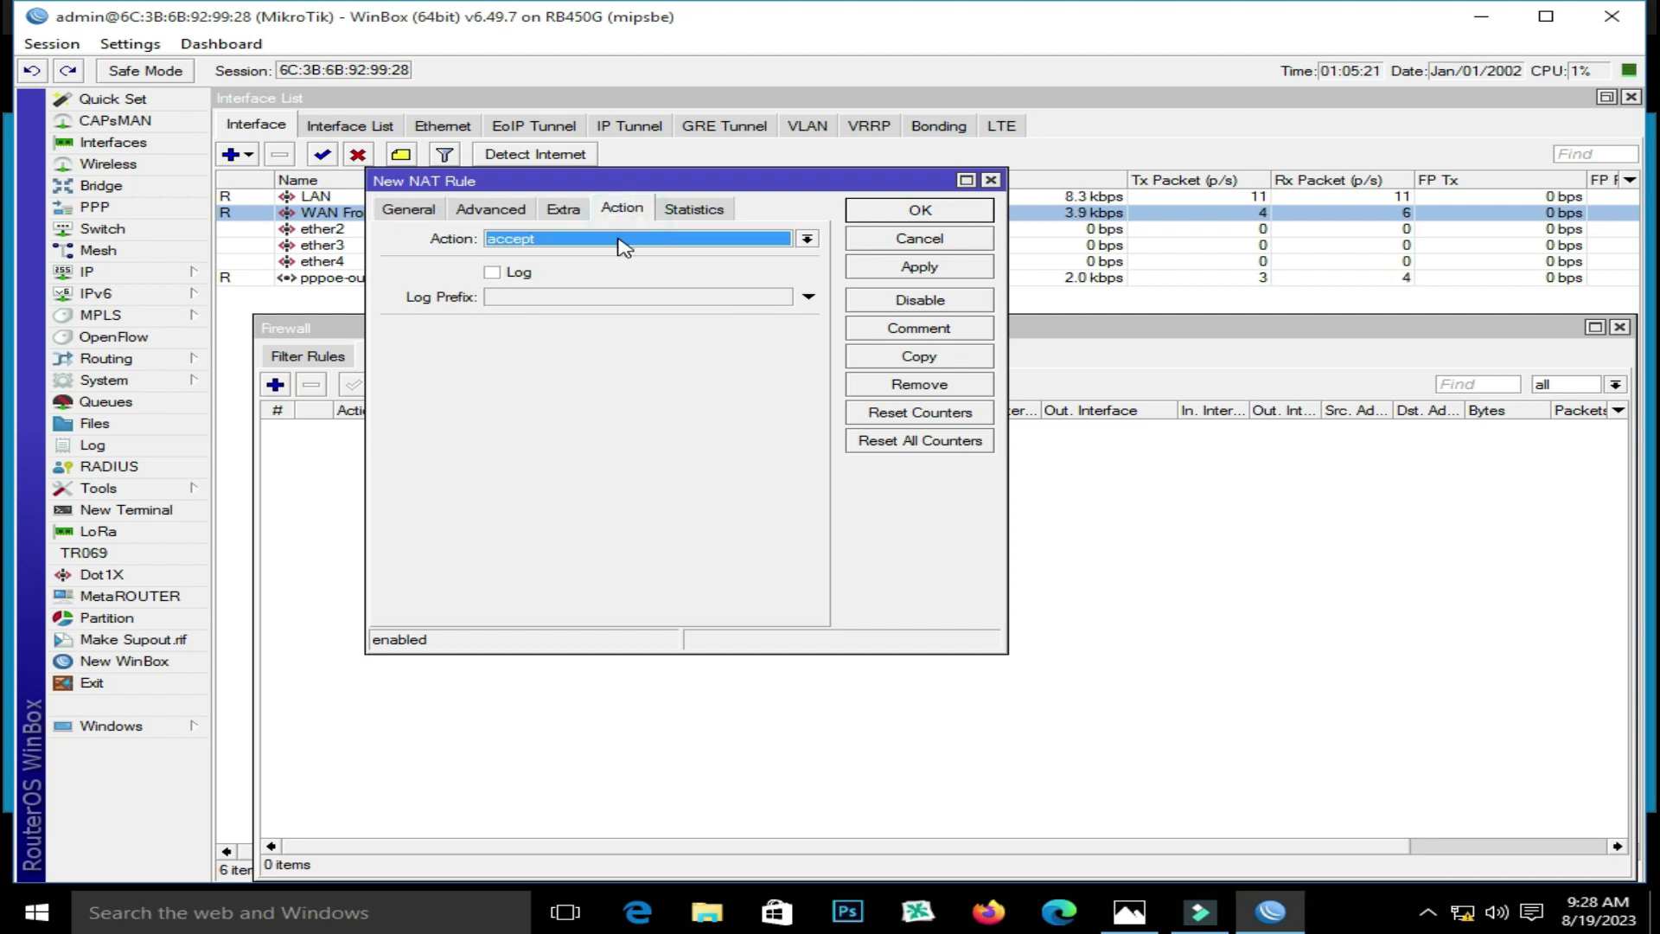
pyautogui.click(619, 238)
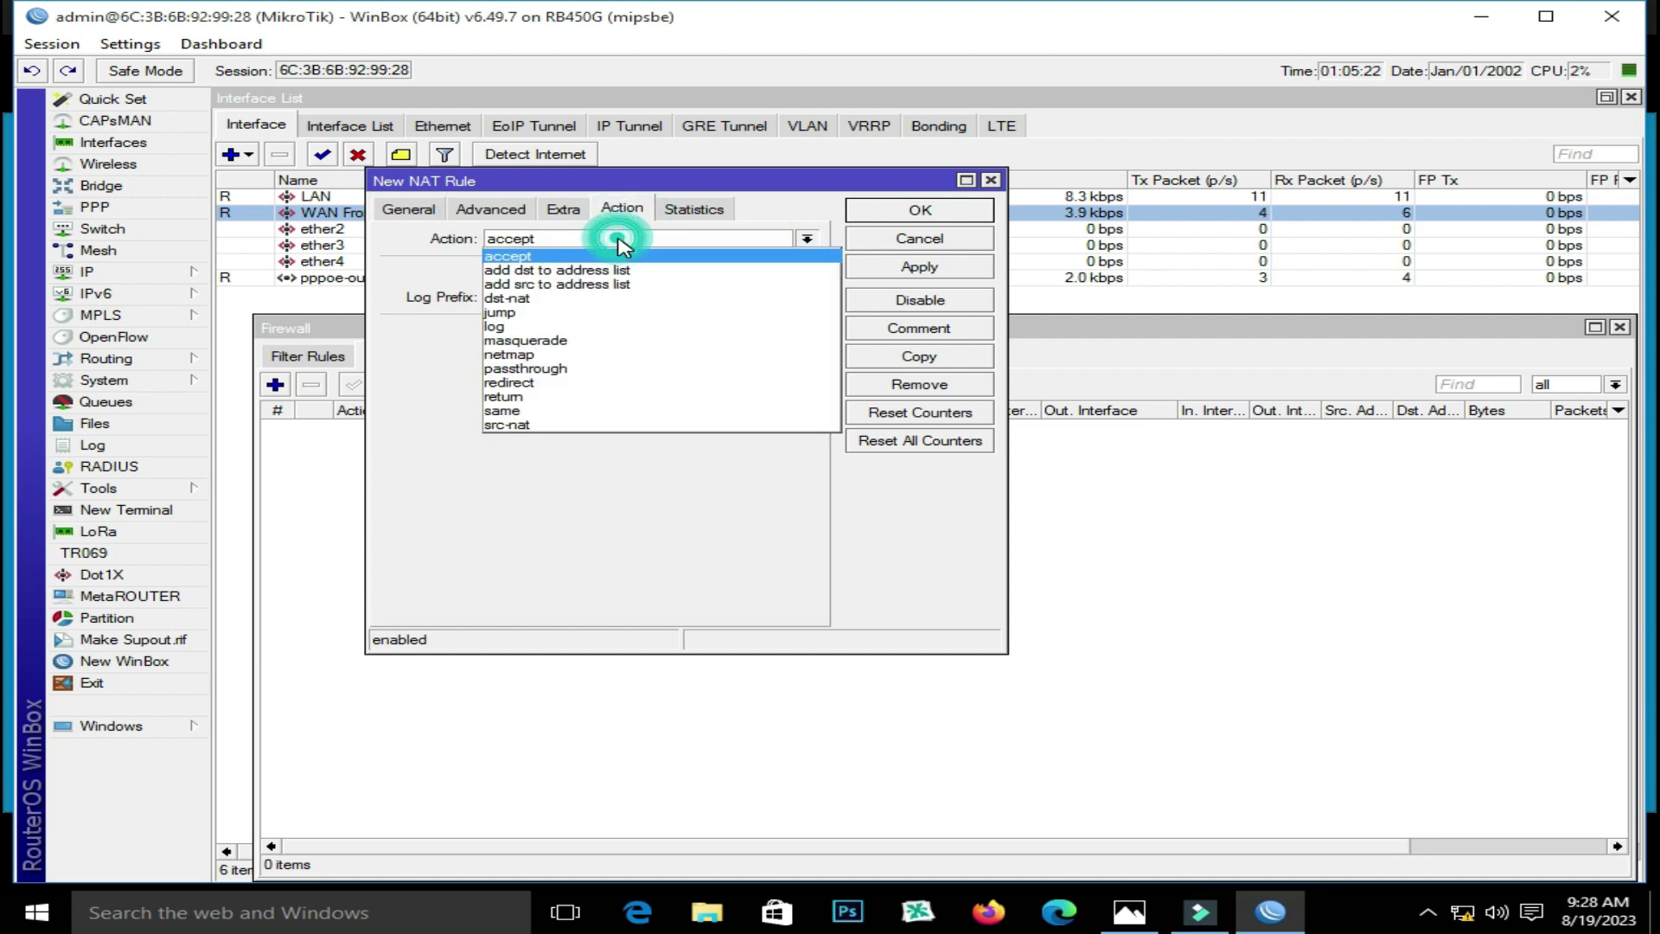
pyautogui.click(593, 340)
pyautogui.click(917, 267)
pyautogui.click(912, 210)
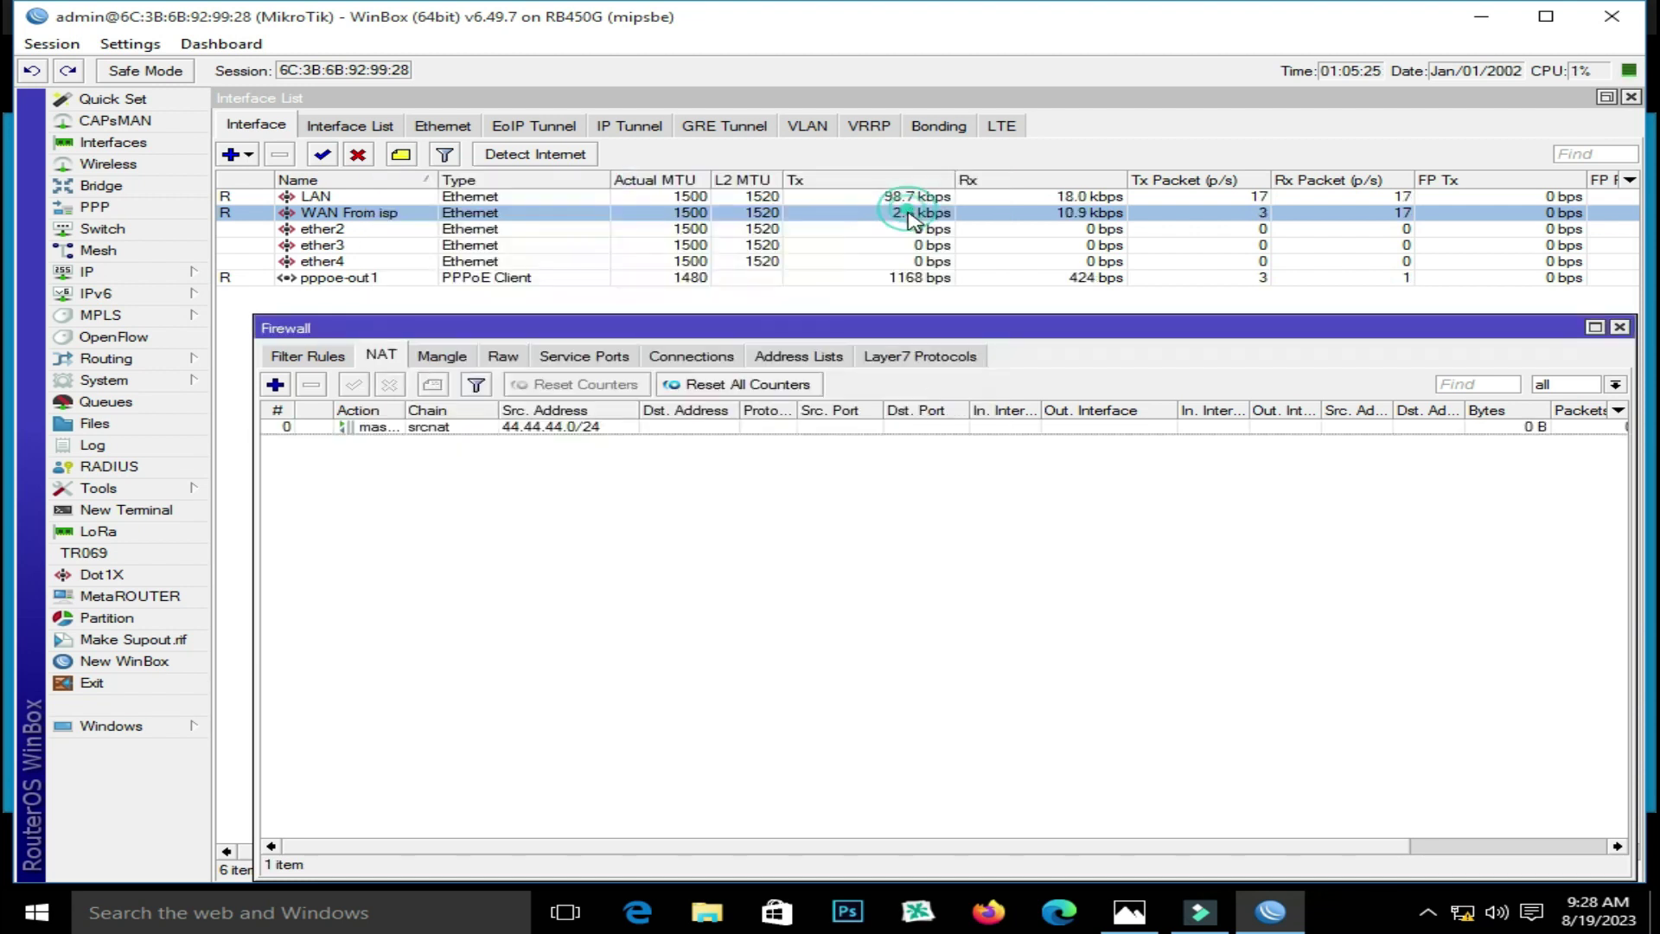
pyautogui.click(1619, 329)
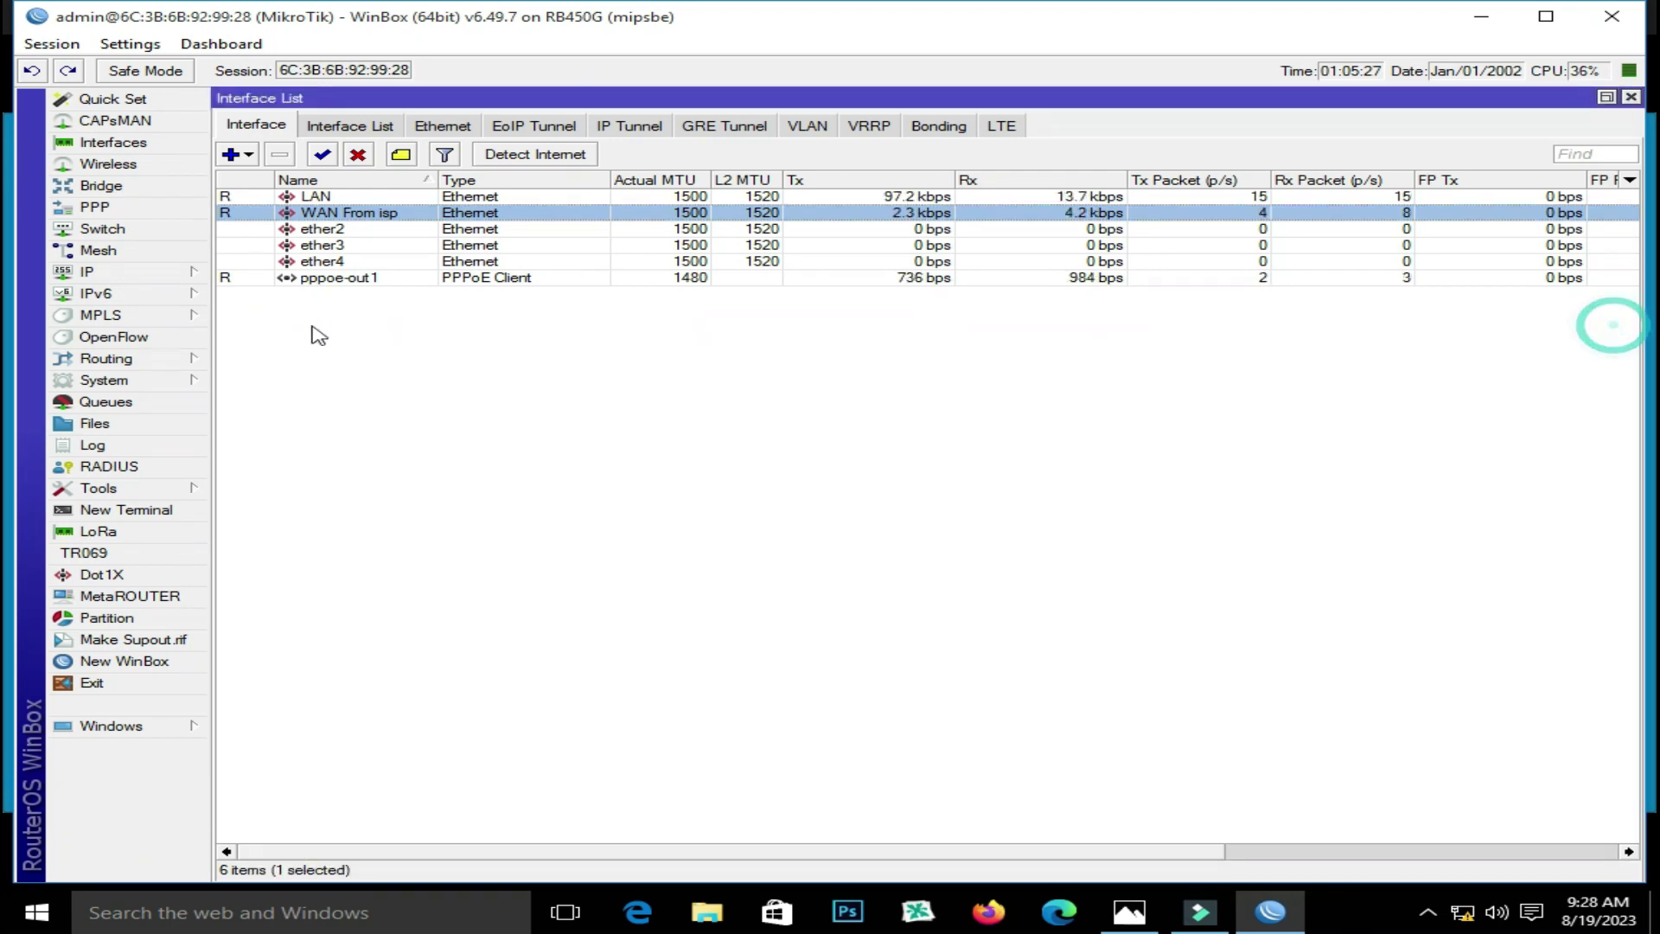
pyautogui.click(148, 270)
# Inspect the default profile in the PPP Profiles list, then close the PPP window
pyautogui.click(130, 208)
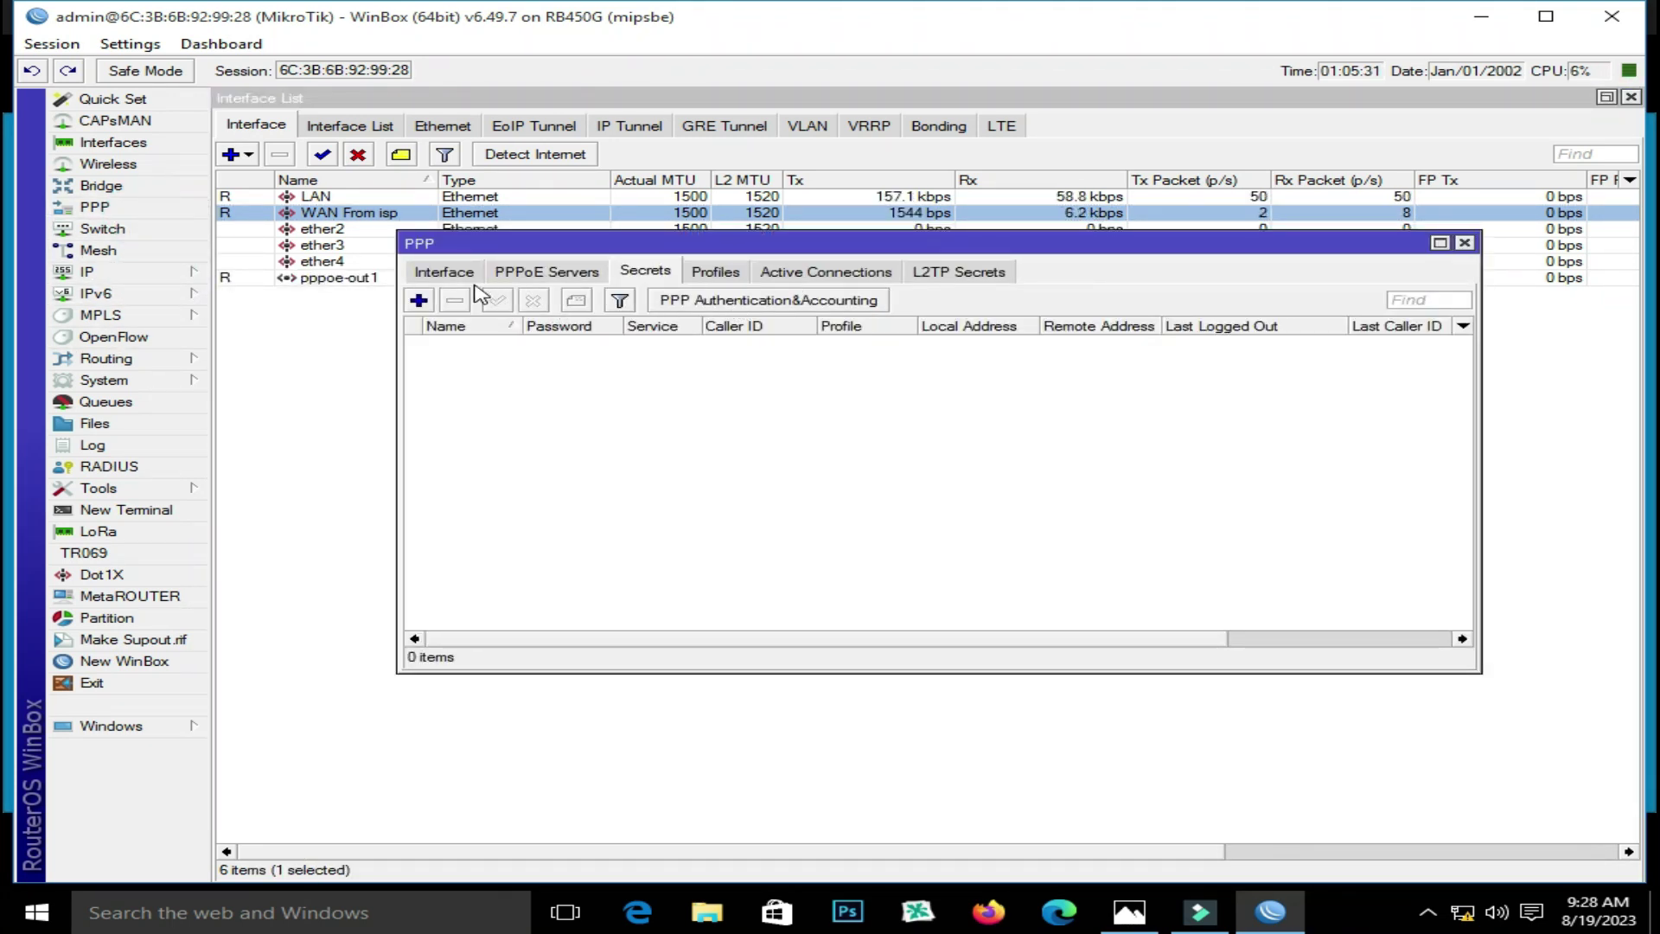
pyautogui.click(716, 272)
pyautogui.doubleClick(473, 343)
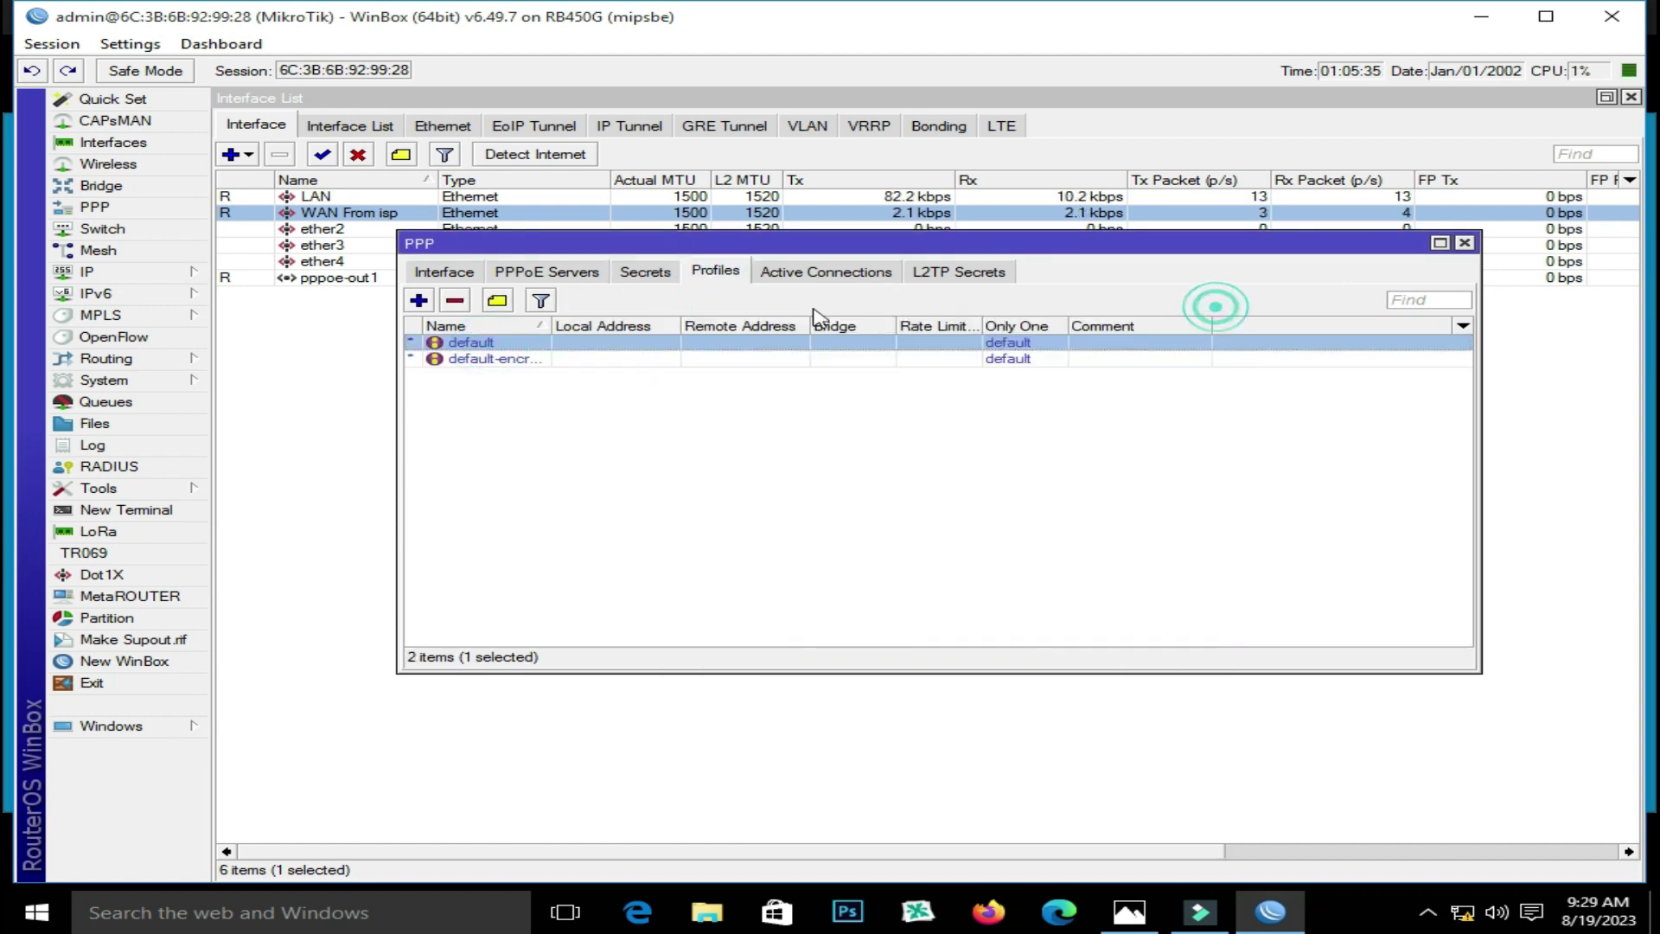
pyautogui.click(1209, 312)
pyautogui.doubleClick(466, 344)
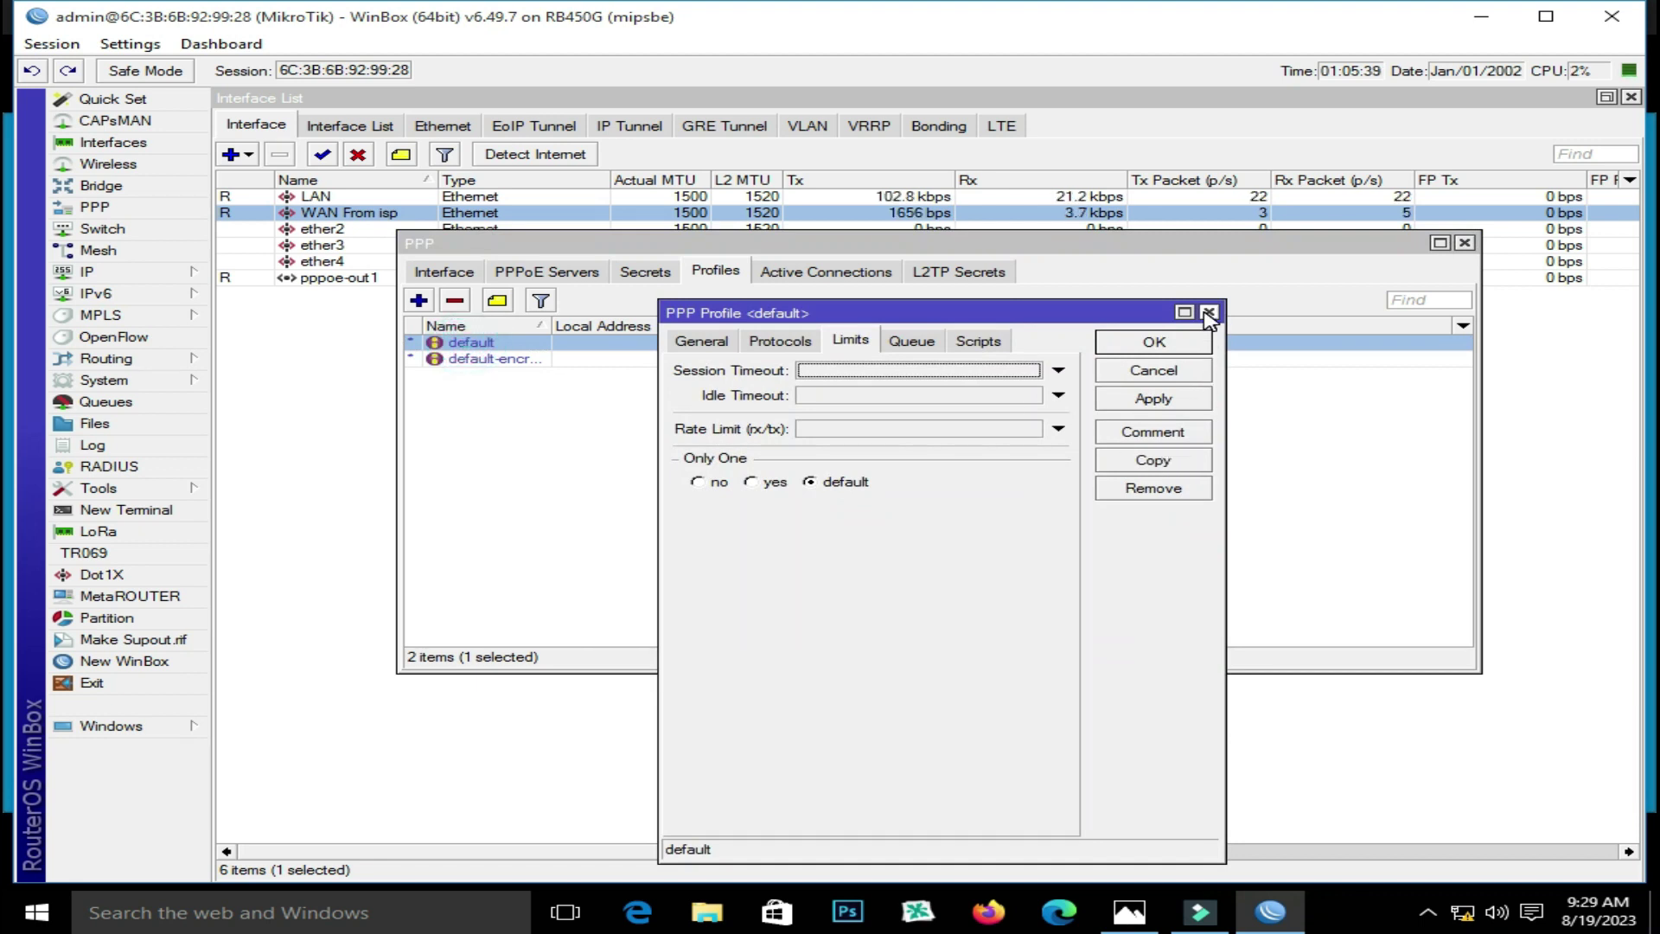
pyautogui.click(1208, 314)
pyautogui.click(122, 271)
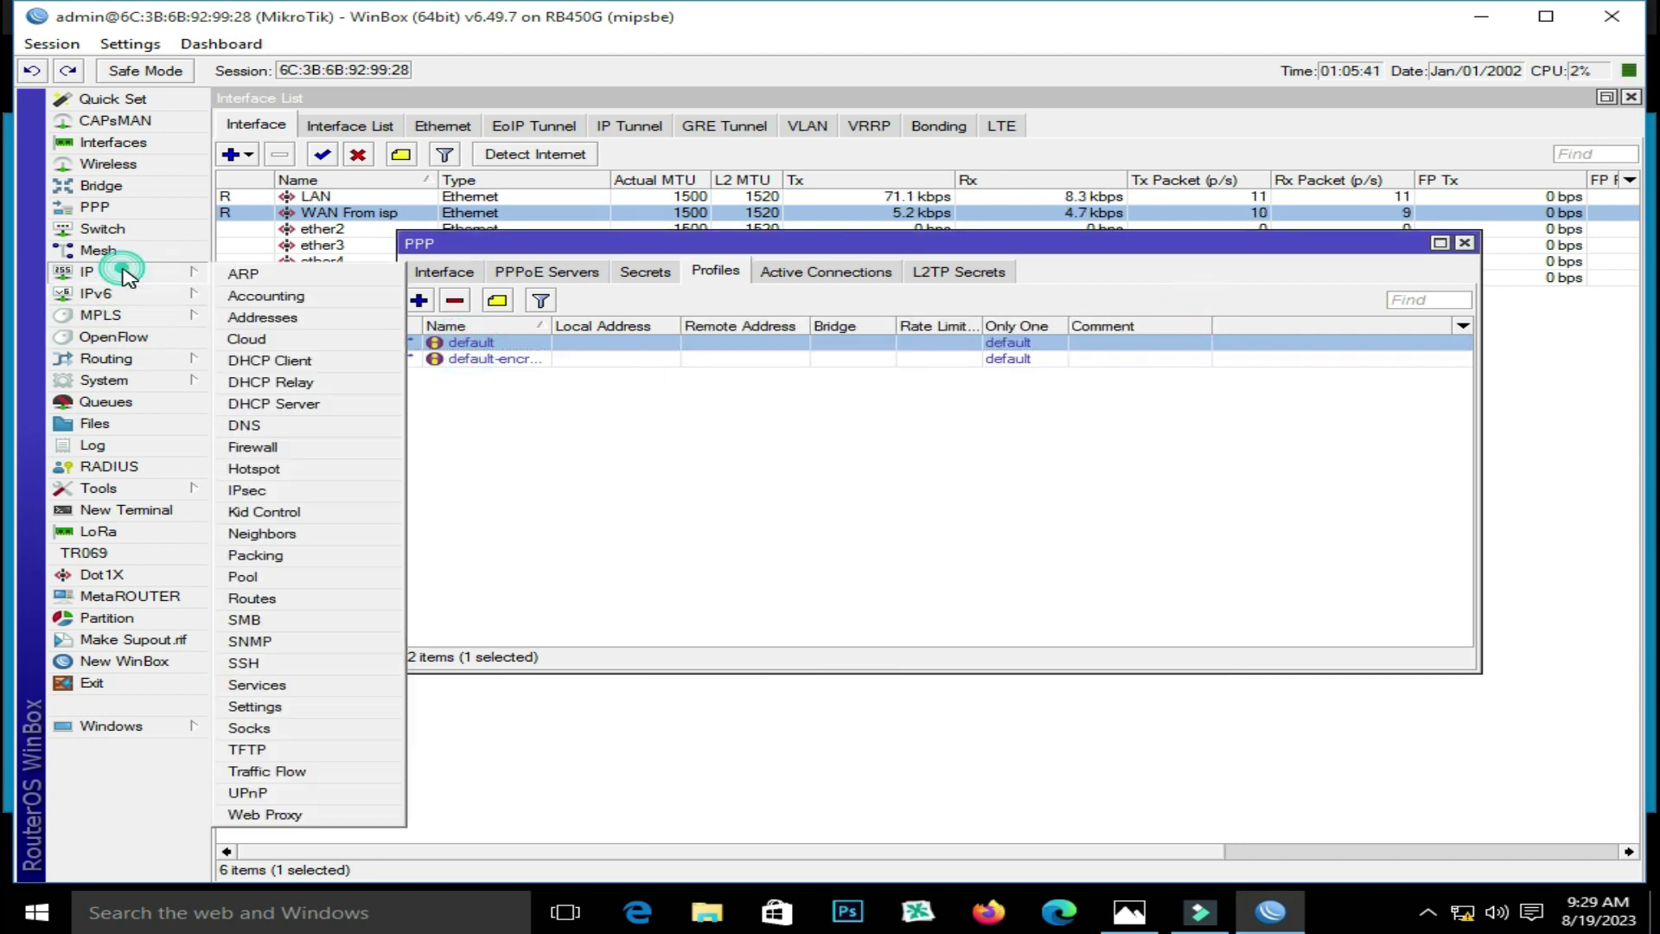
pyautogui.click(529, 374)
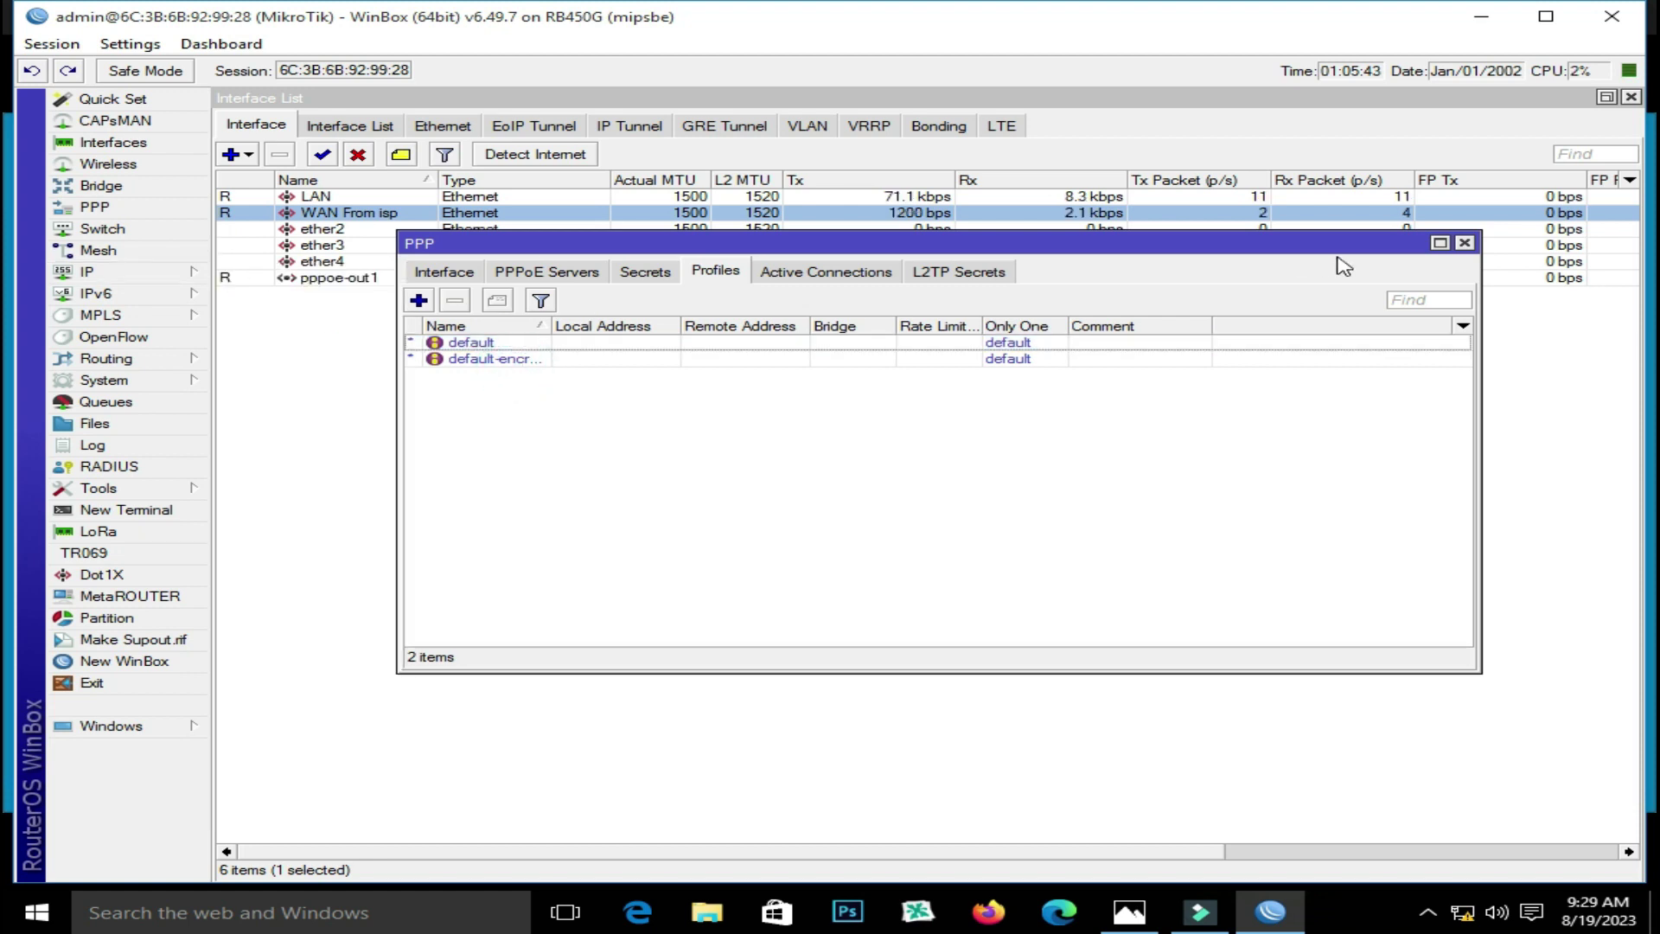
pyautogui.click(1463, 243)
# Set pppoe-out1's dial-out profile to default-encryption and apply it
pyautogui.doubleClick(332, 278)
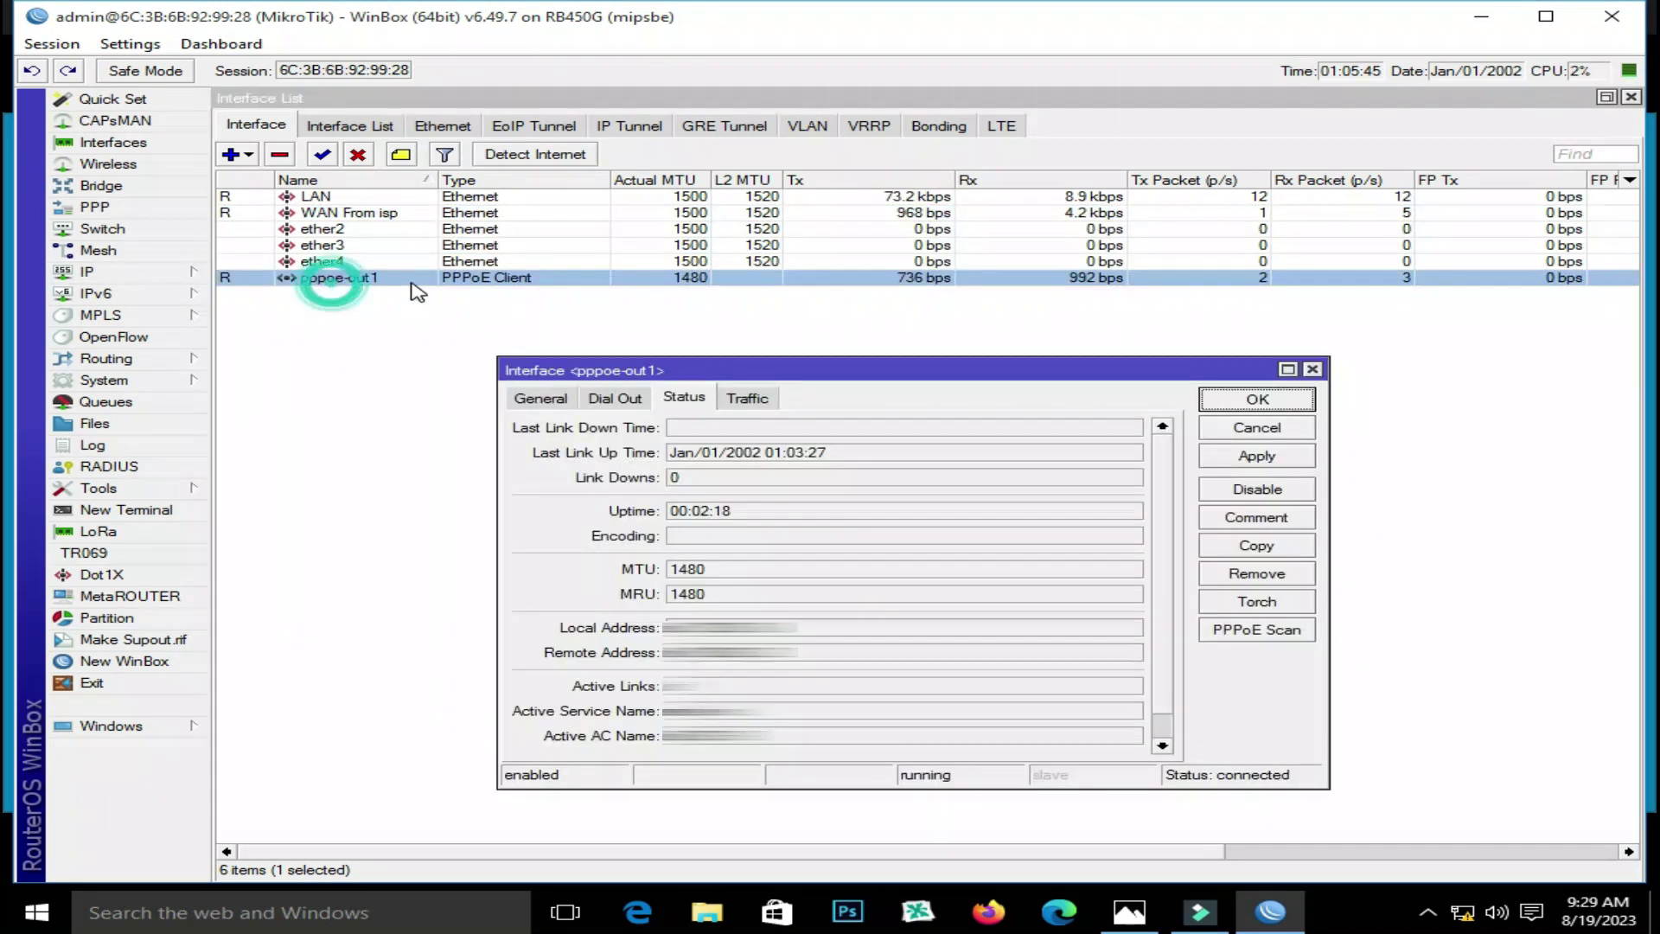
pyautogui.click(623, 403)
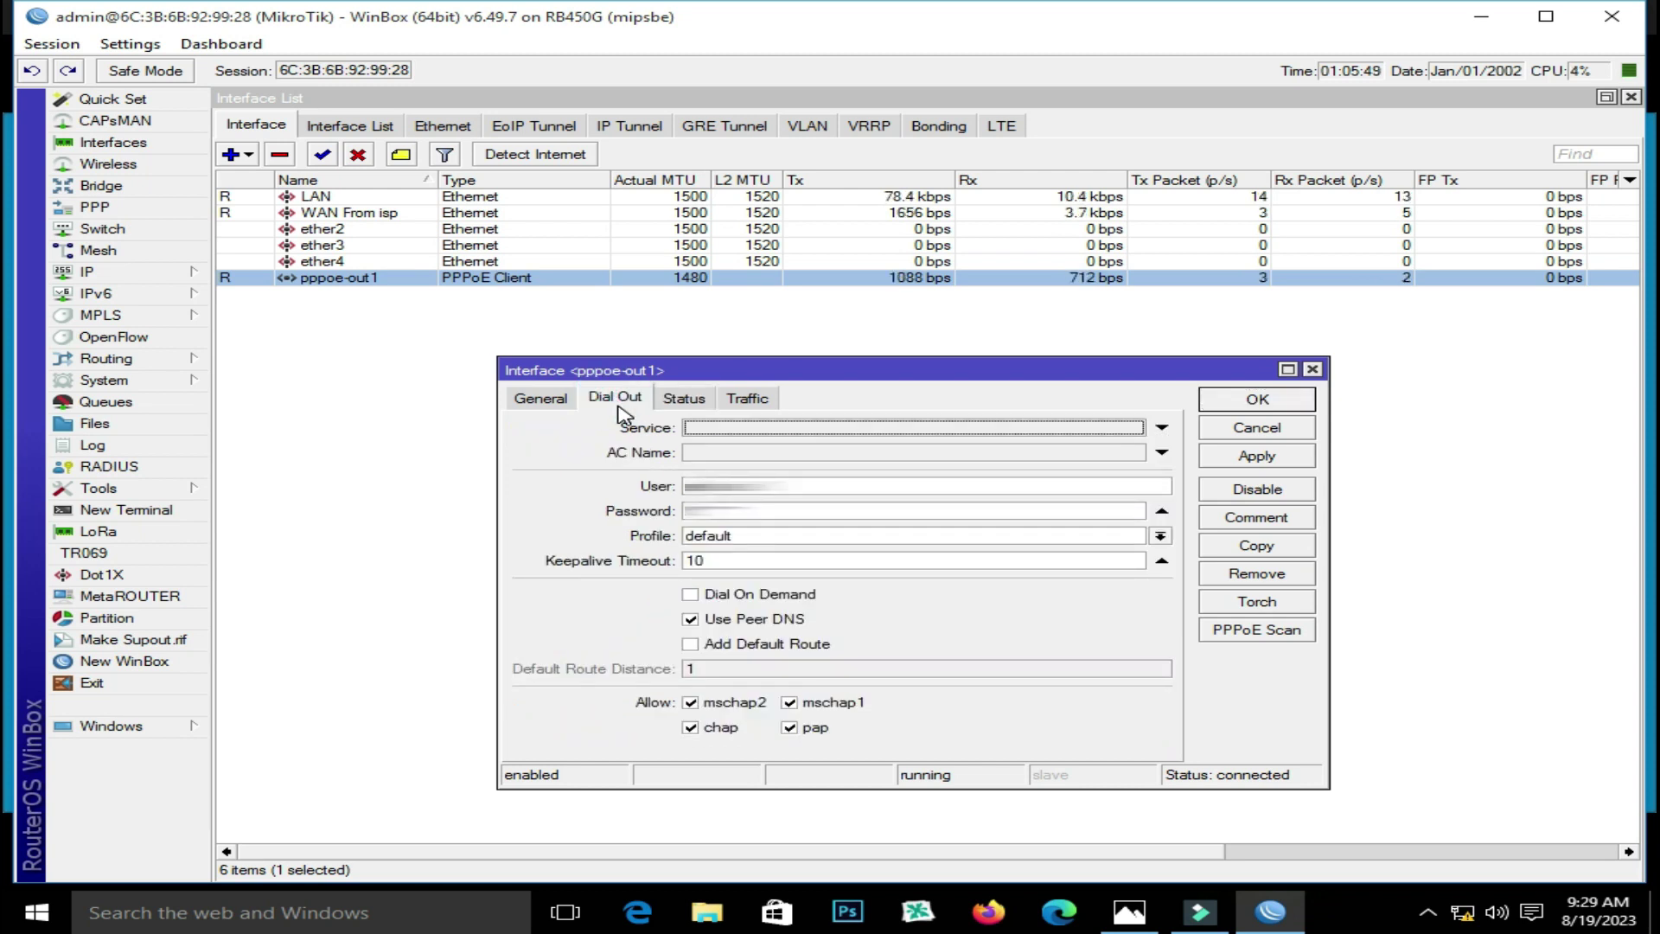
pyautogui.click(1159, 536)
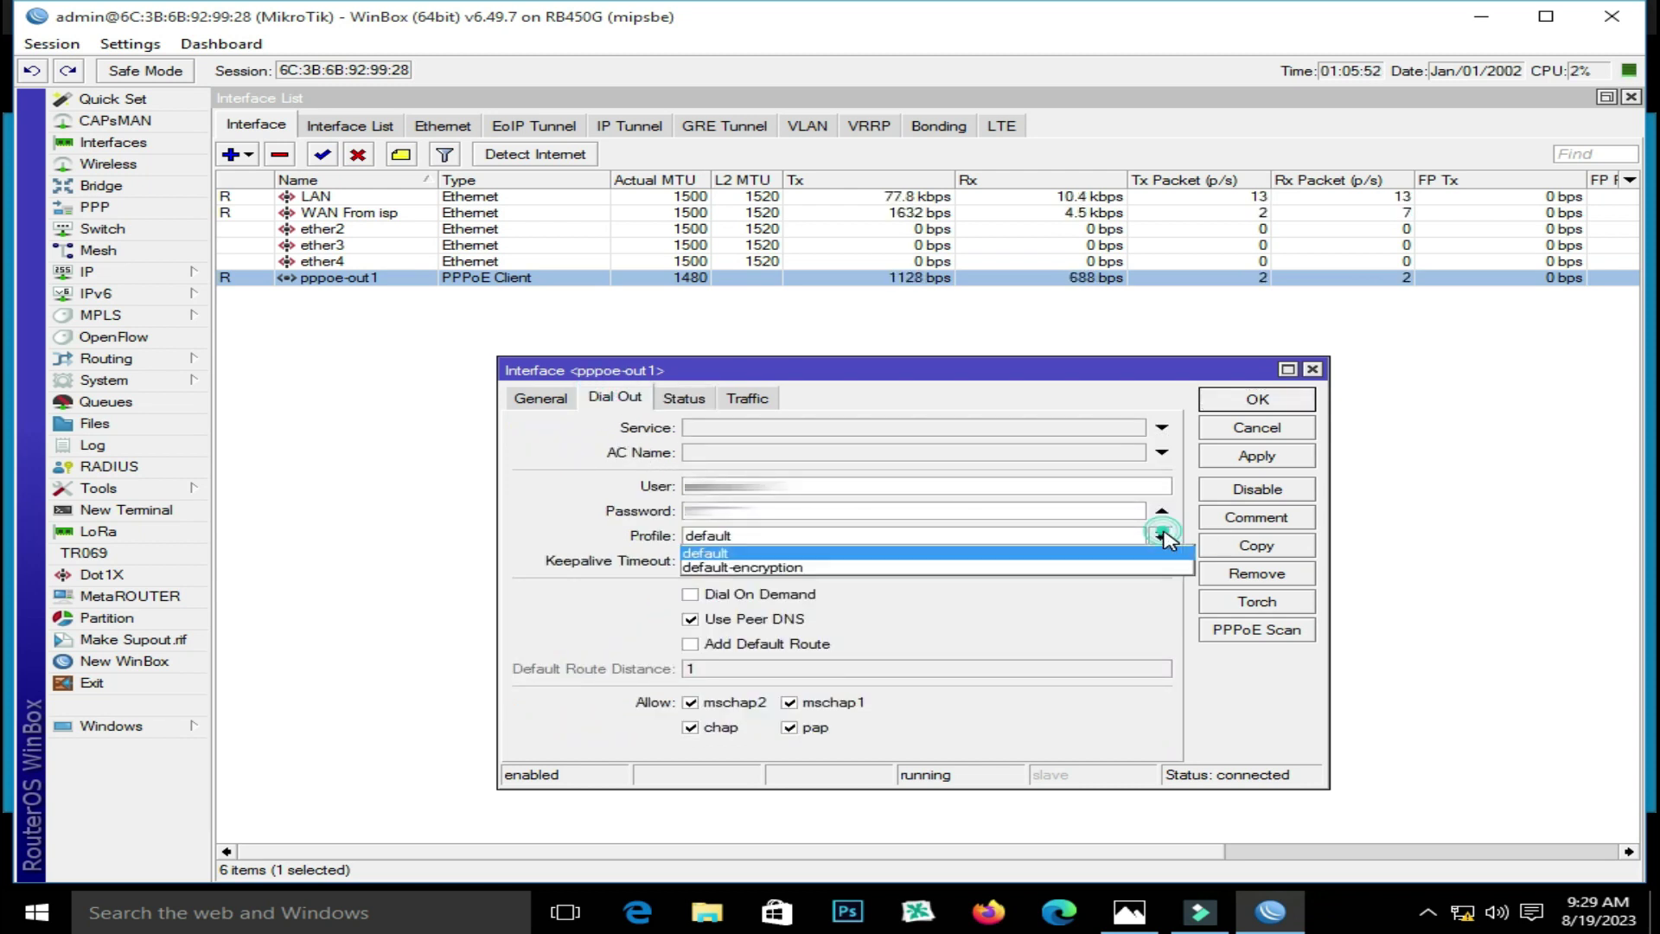
pyautogui.click(1130, 567)
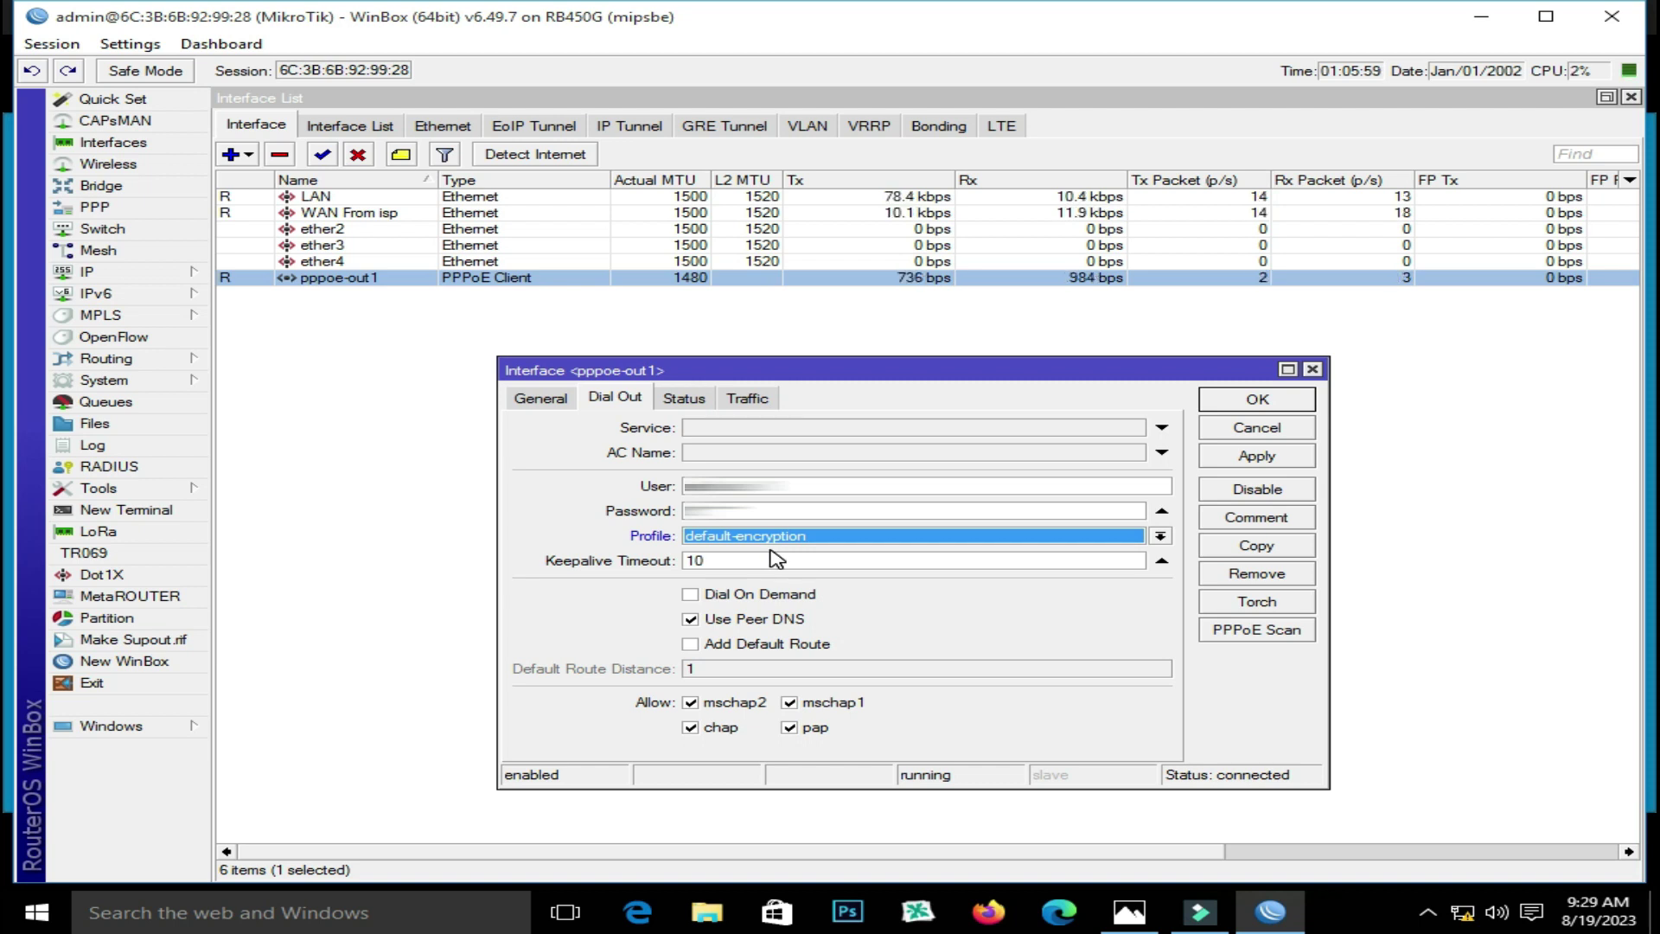
pyautogui.click(1252, 457)
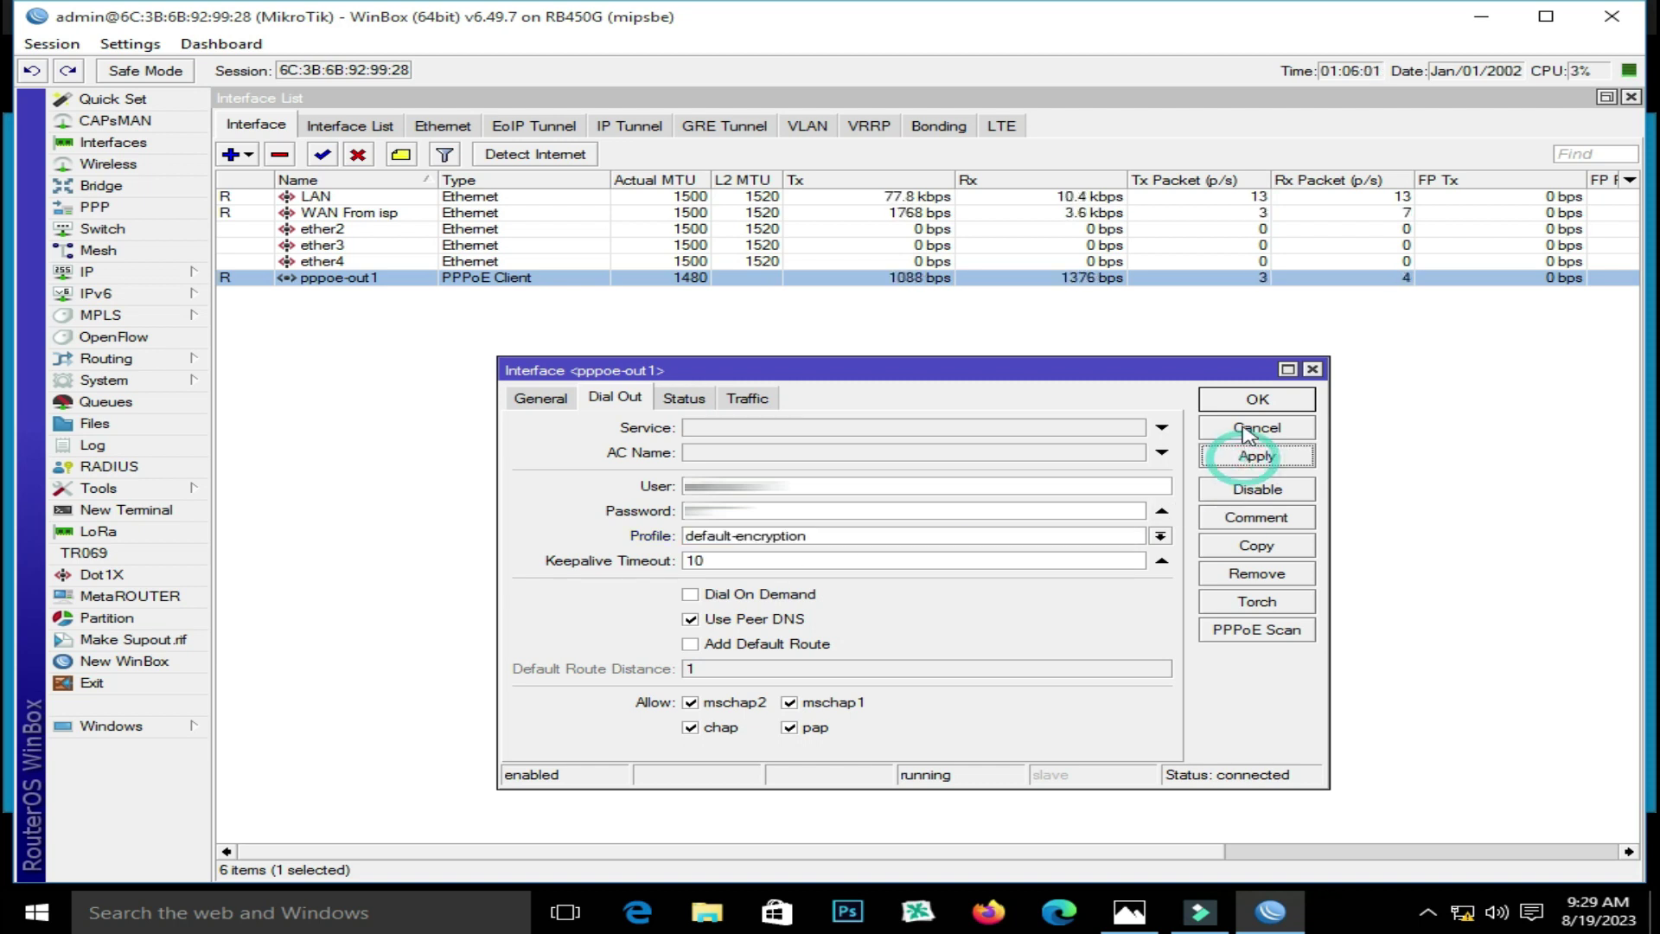
# Confirm pppoe-out1 reconnected with a local address, close its settings, then minimize and restore WinBox
pyautogui.click(683, 399)
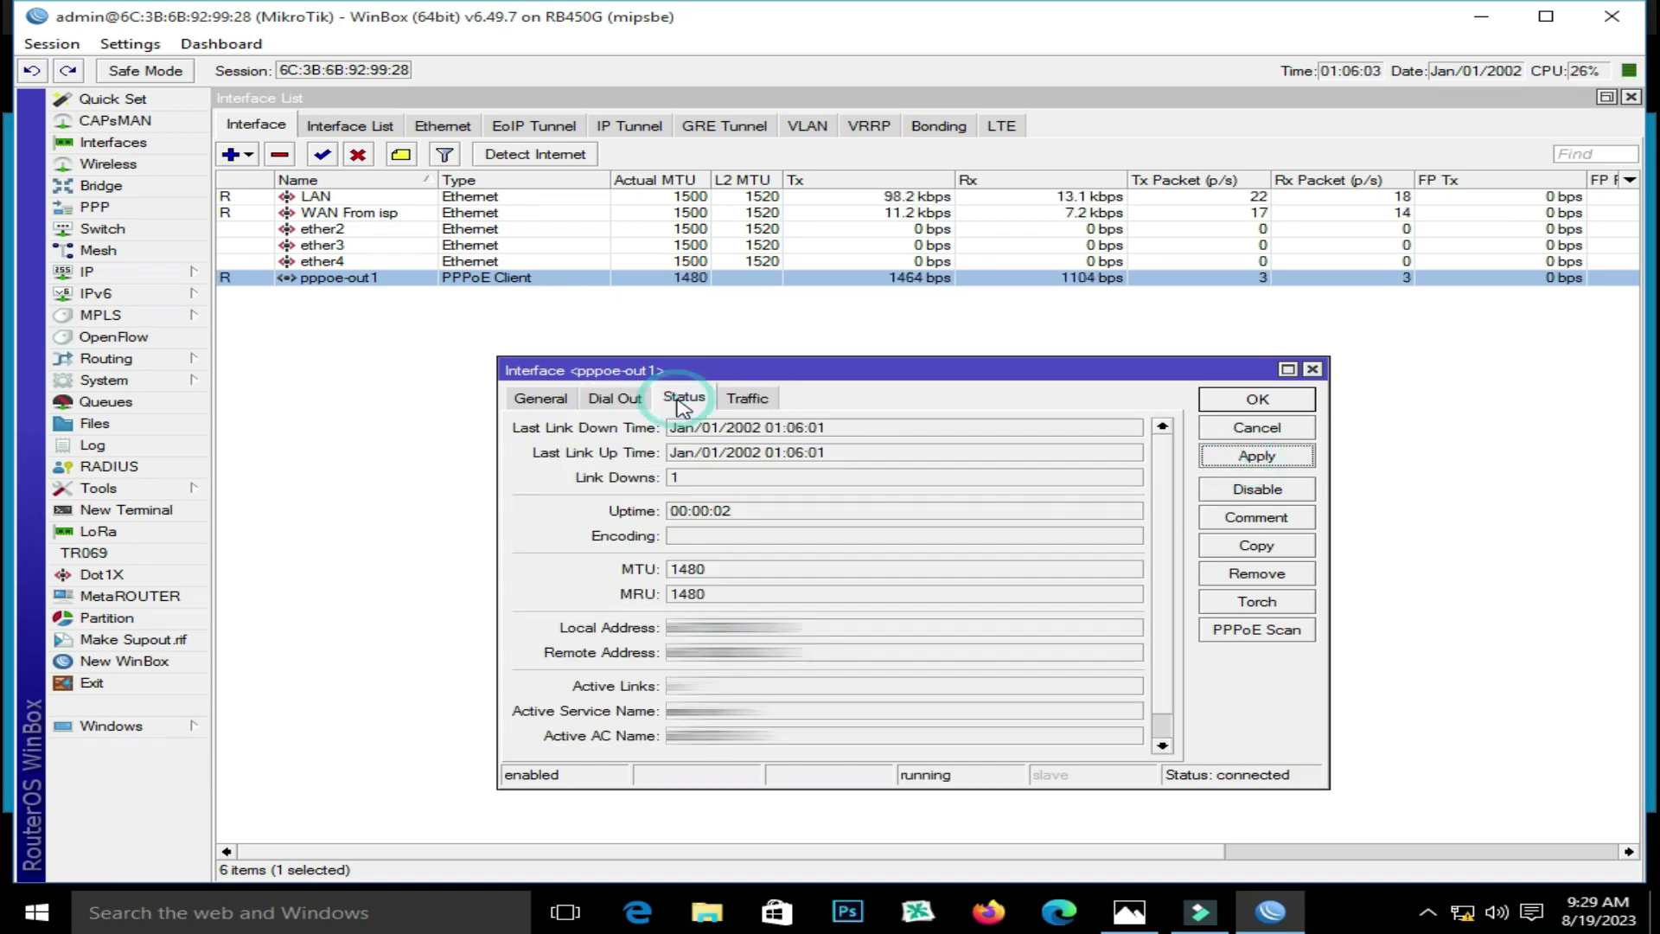
pyautogui.click(809, 628)
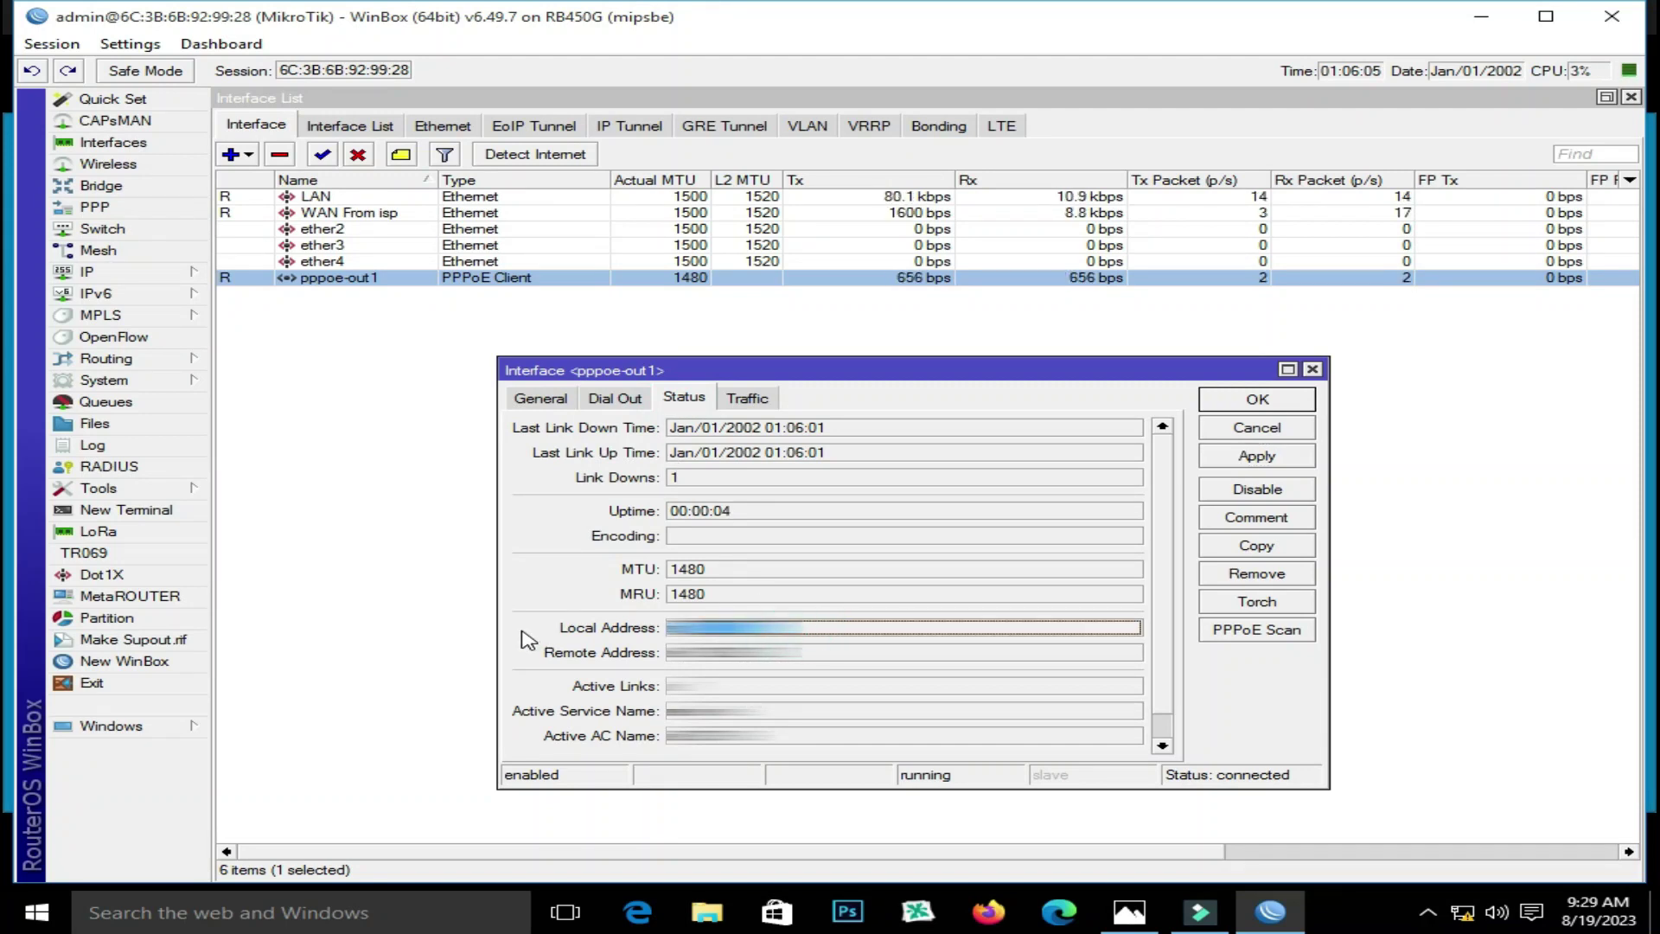
pyautogui.click(1248, 401)
pyautogui.click(1269, 915)
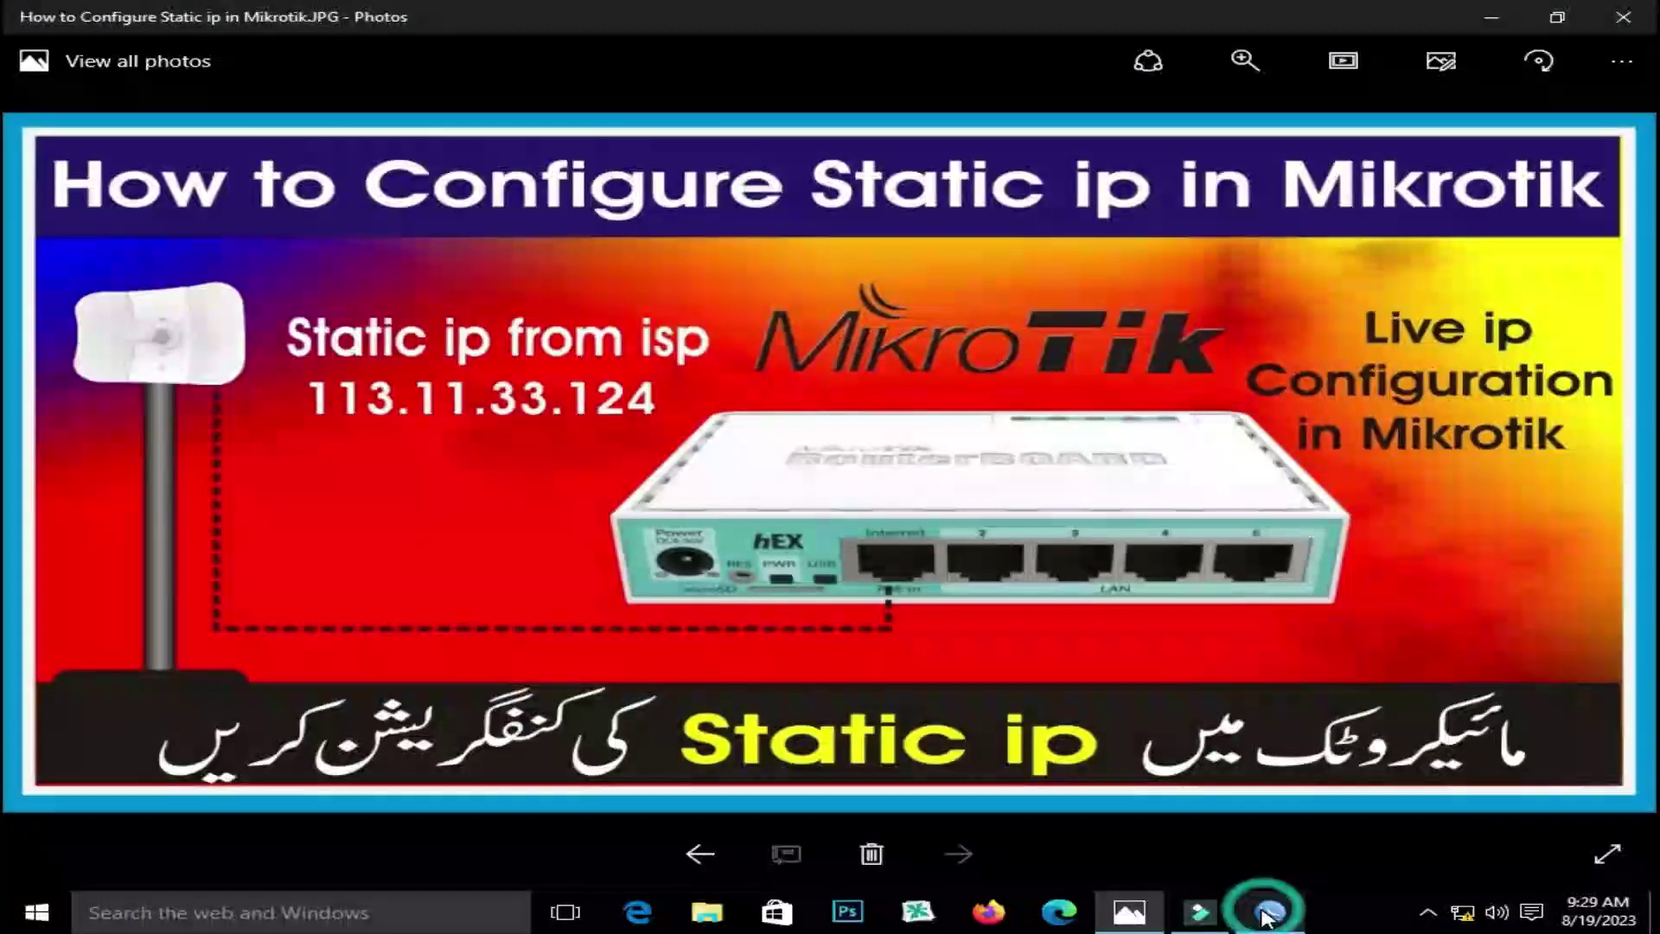
pyautogui.click(1268, 915)
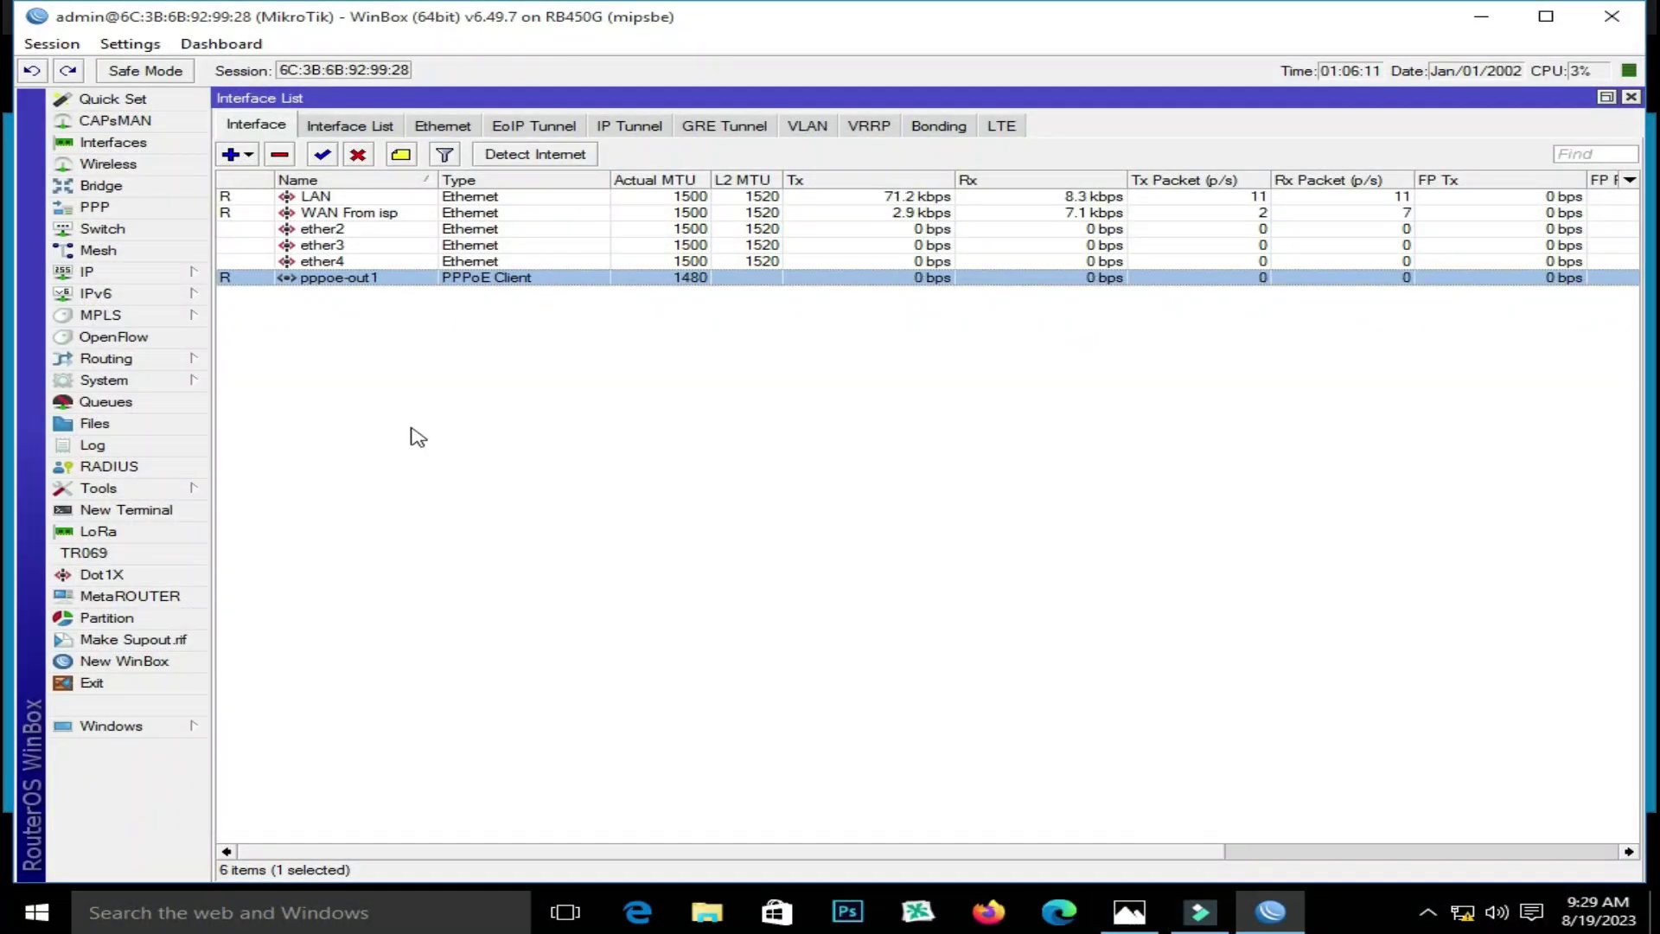
# Copy the default PPP profile into a new profile named 2MB with local address 0.0.0.0
pyautogui.click(137, 207)
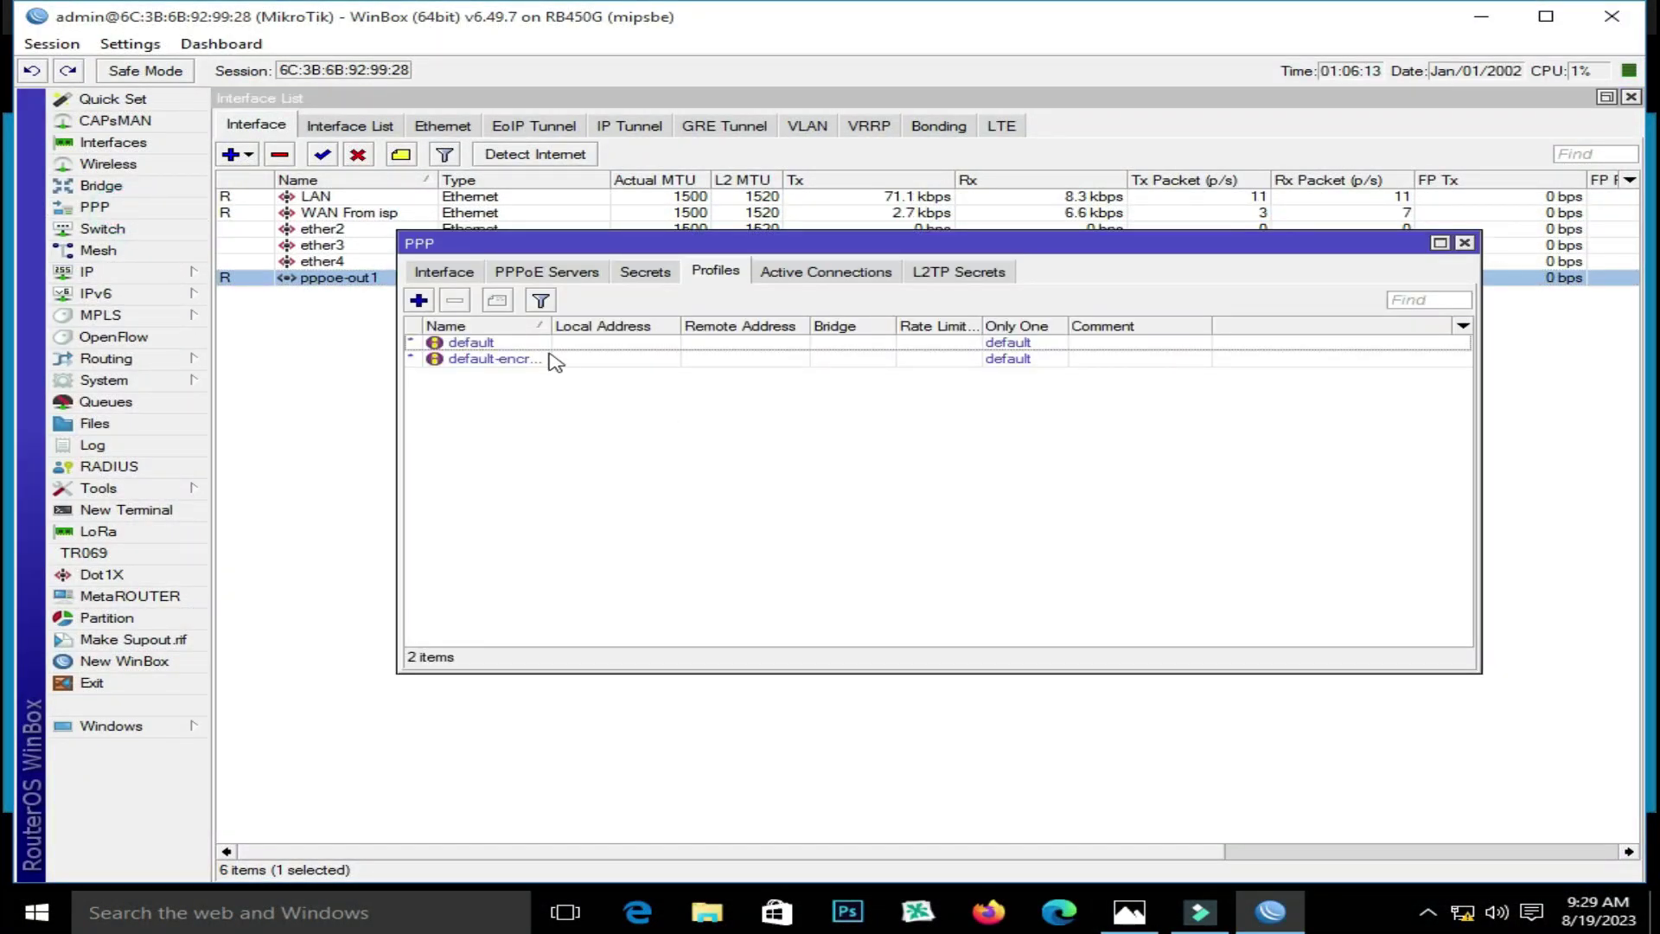
pyautogui.doubleClick(492, 342)
pyautogui.click(1151, 463)
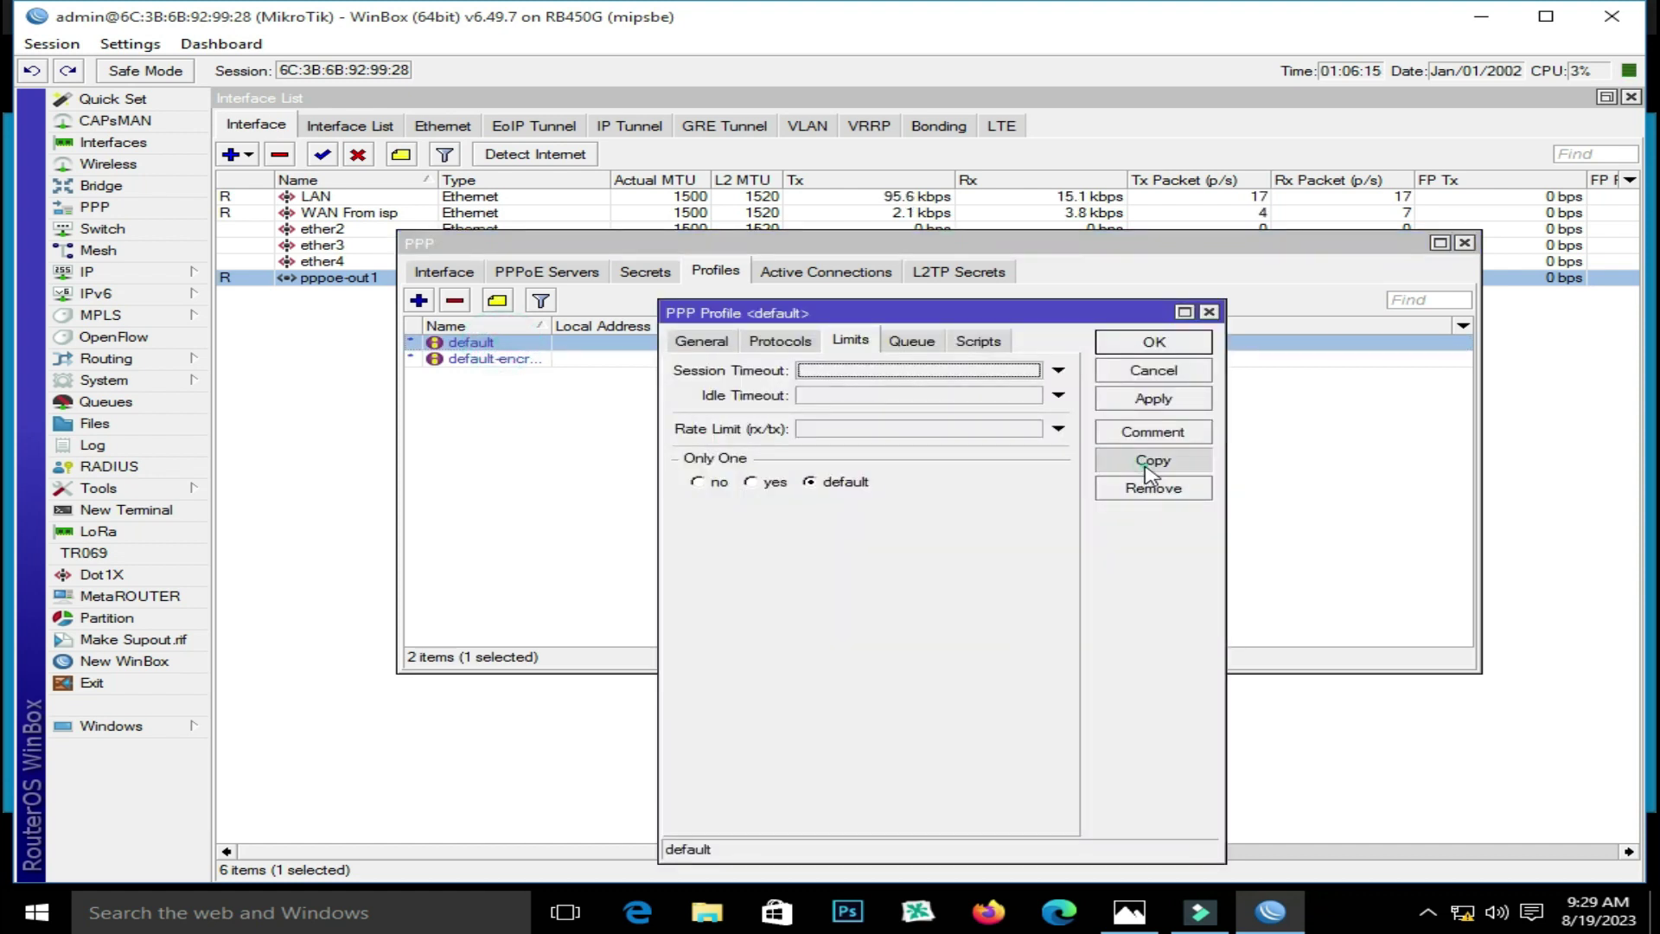
pyautogui.click(740, 138)
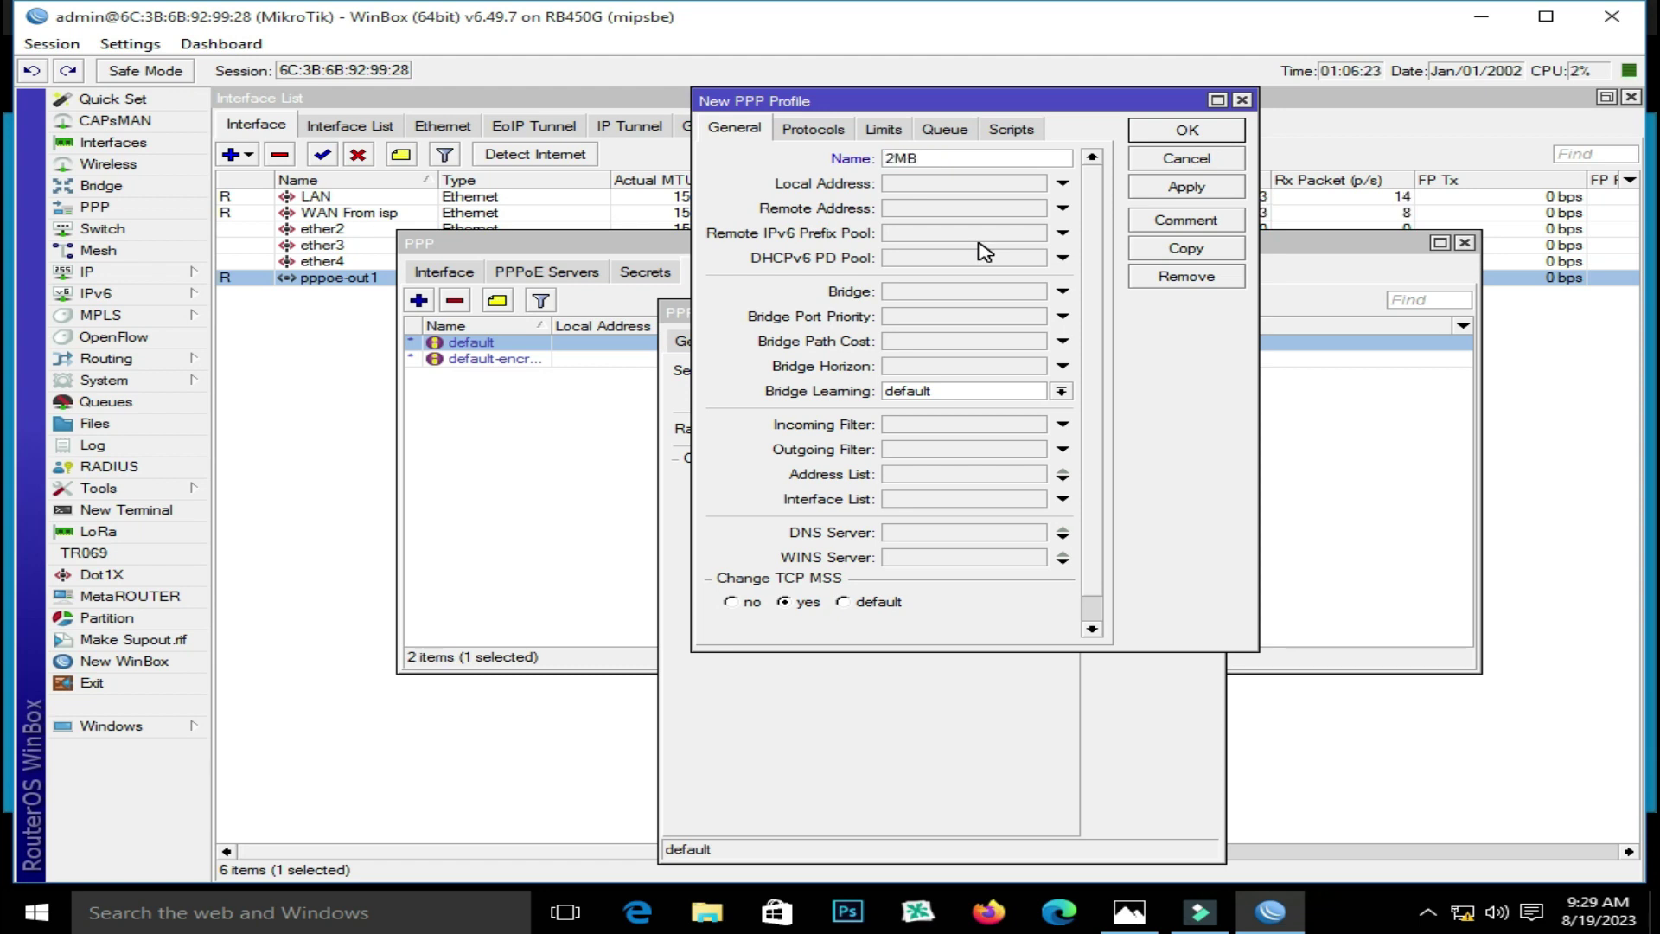
pyautogui.write('2MB')
pyautogui.click(950, 182)
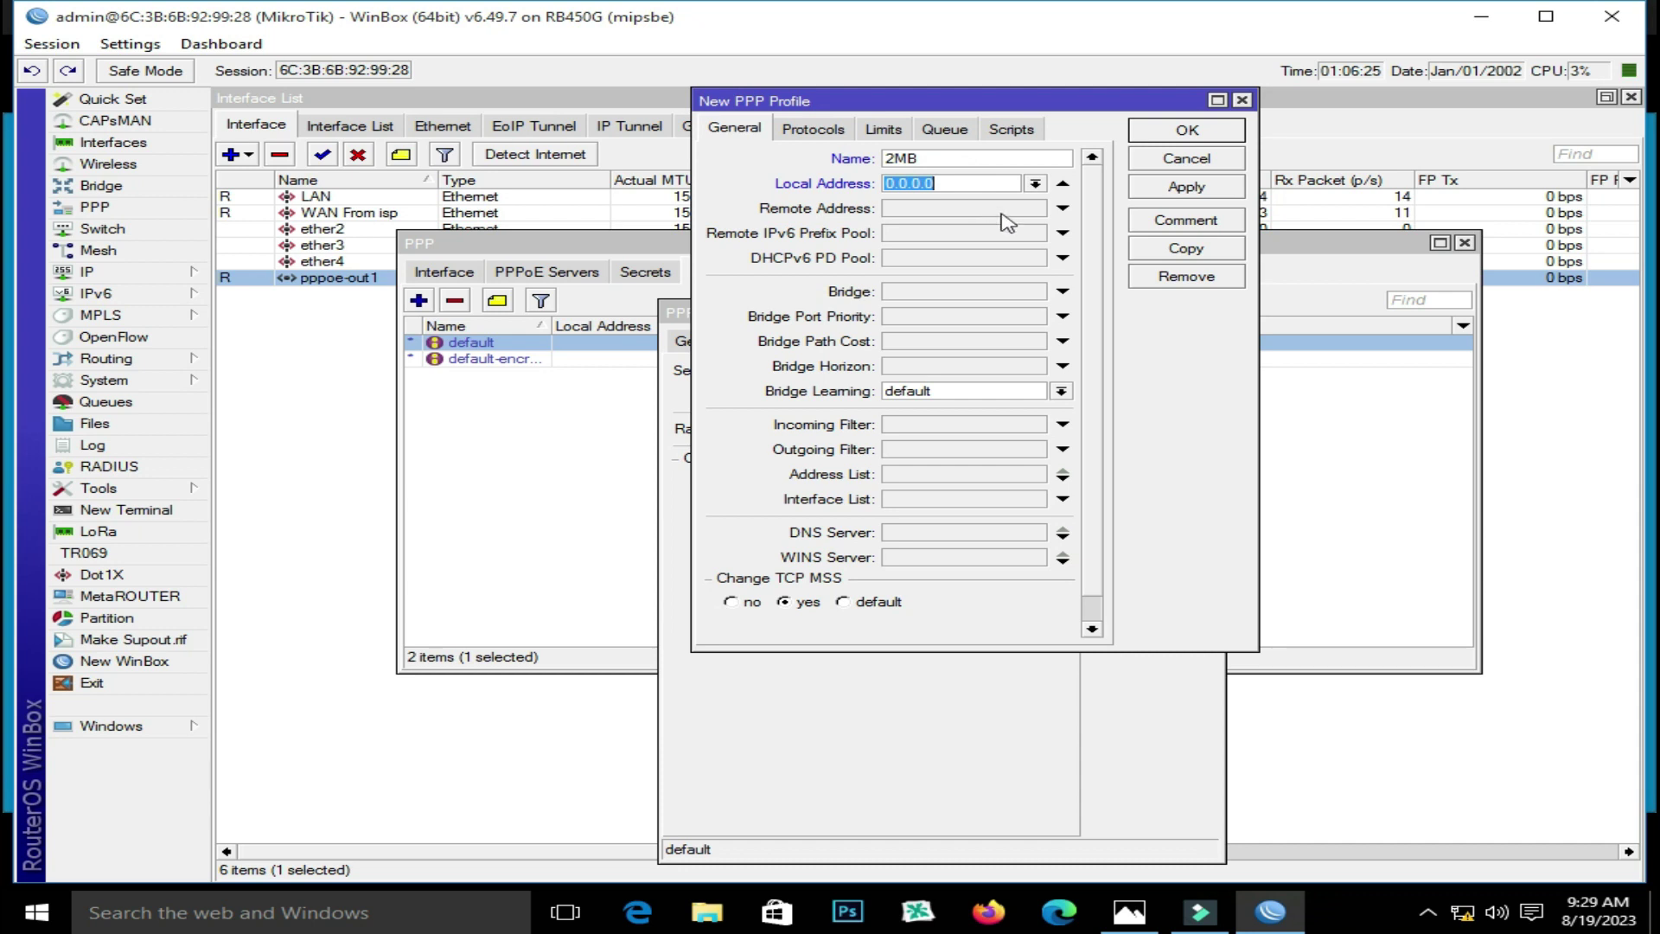
pyautogui.click(112, 273)
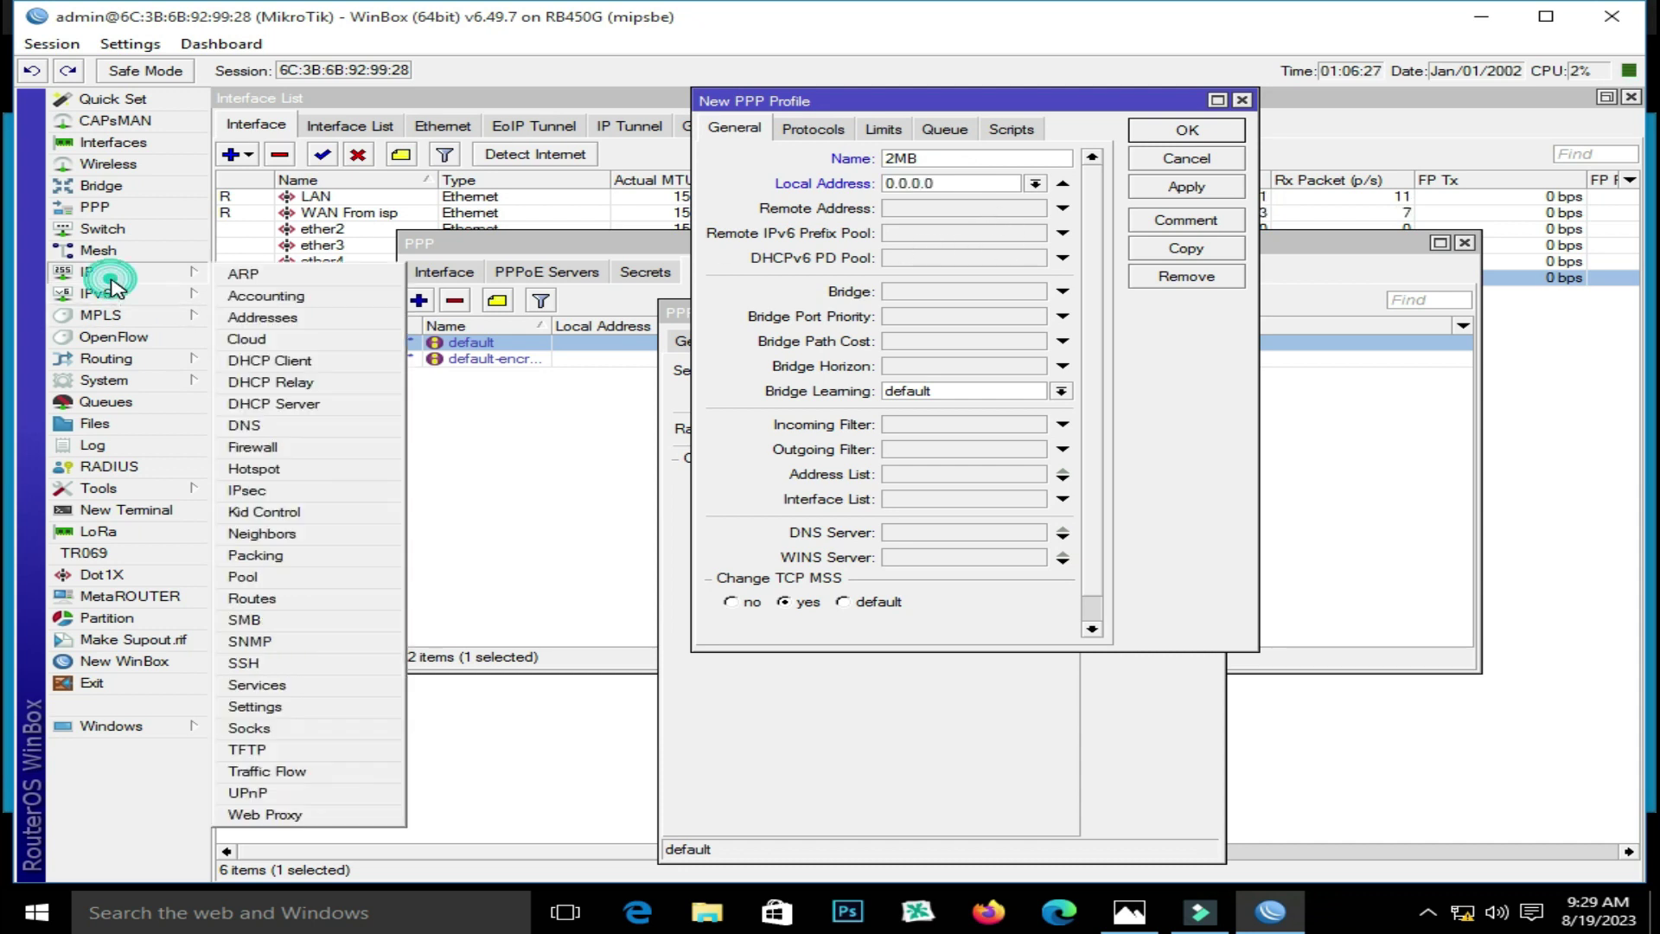
pyautogui.click(307, 317)
# Add the address 192.168.55.1/24 on the LAN interface and apply it
pyautogui.click(677, 311)
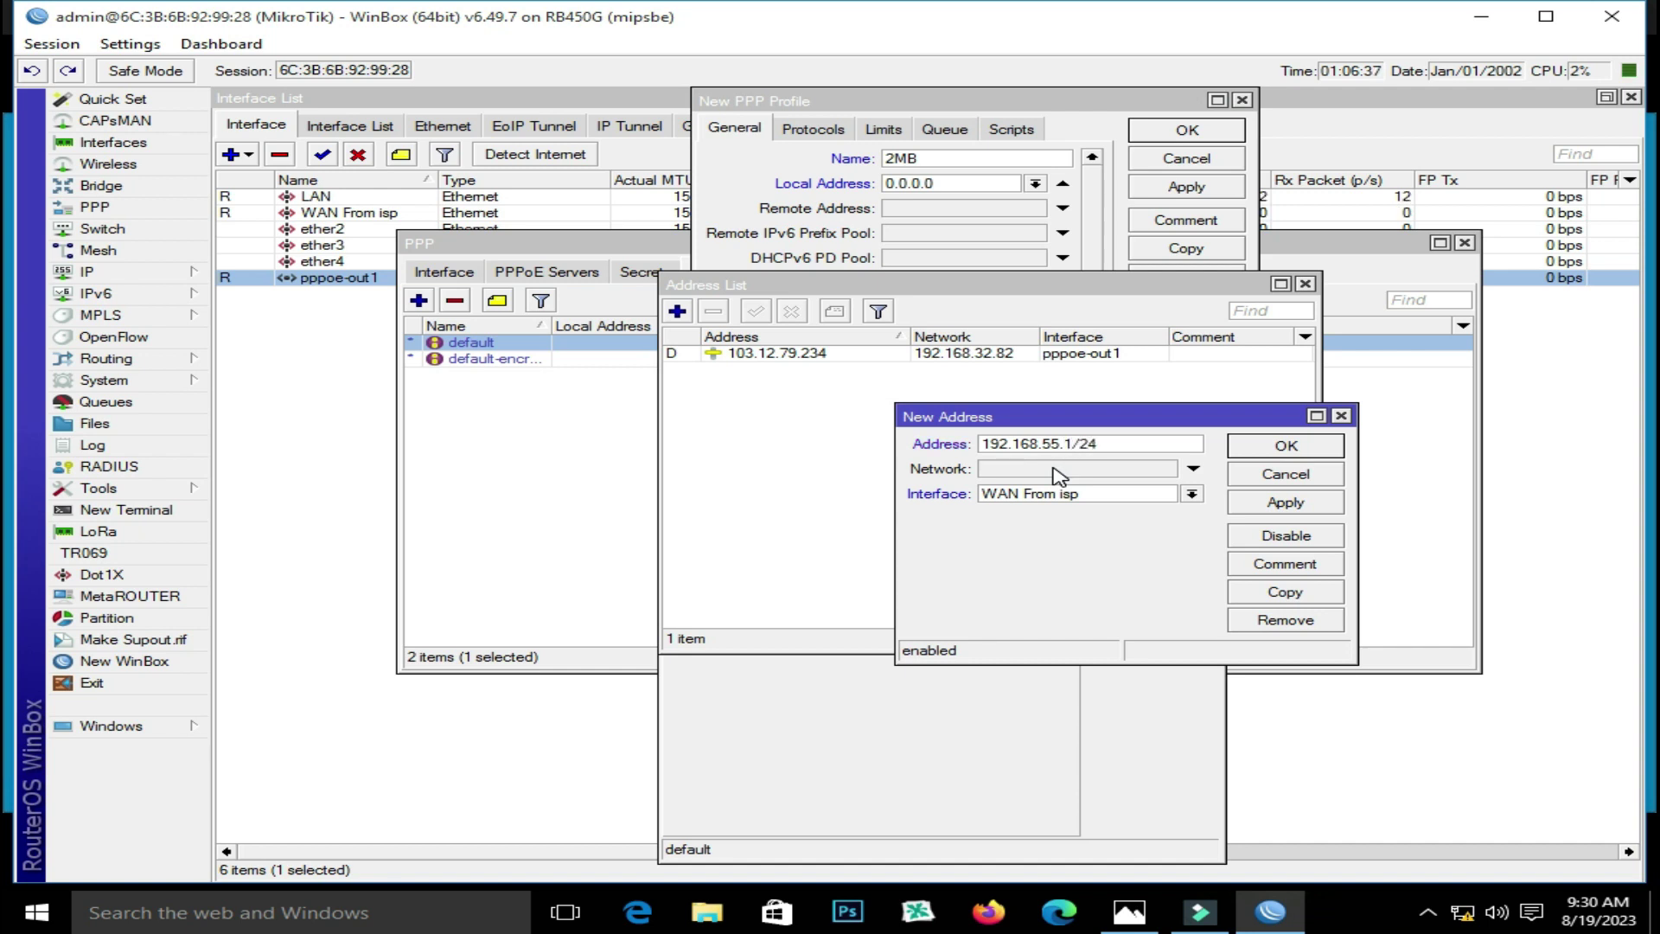
pyautogui.click(1192, 494)
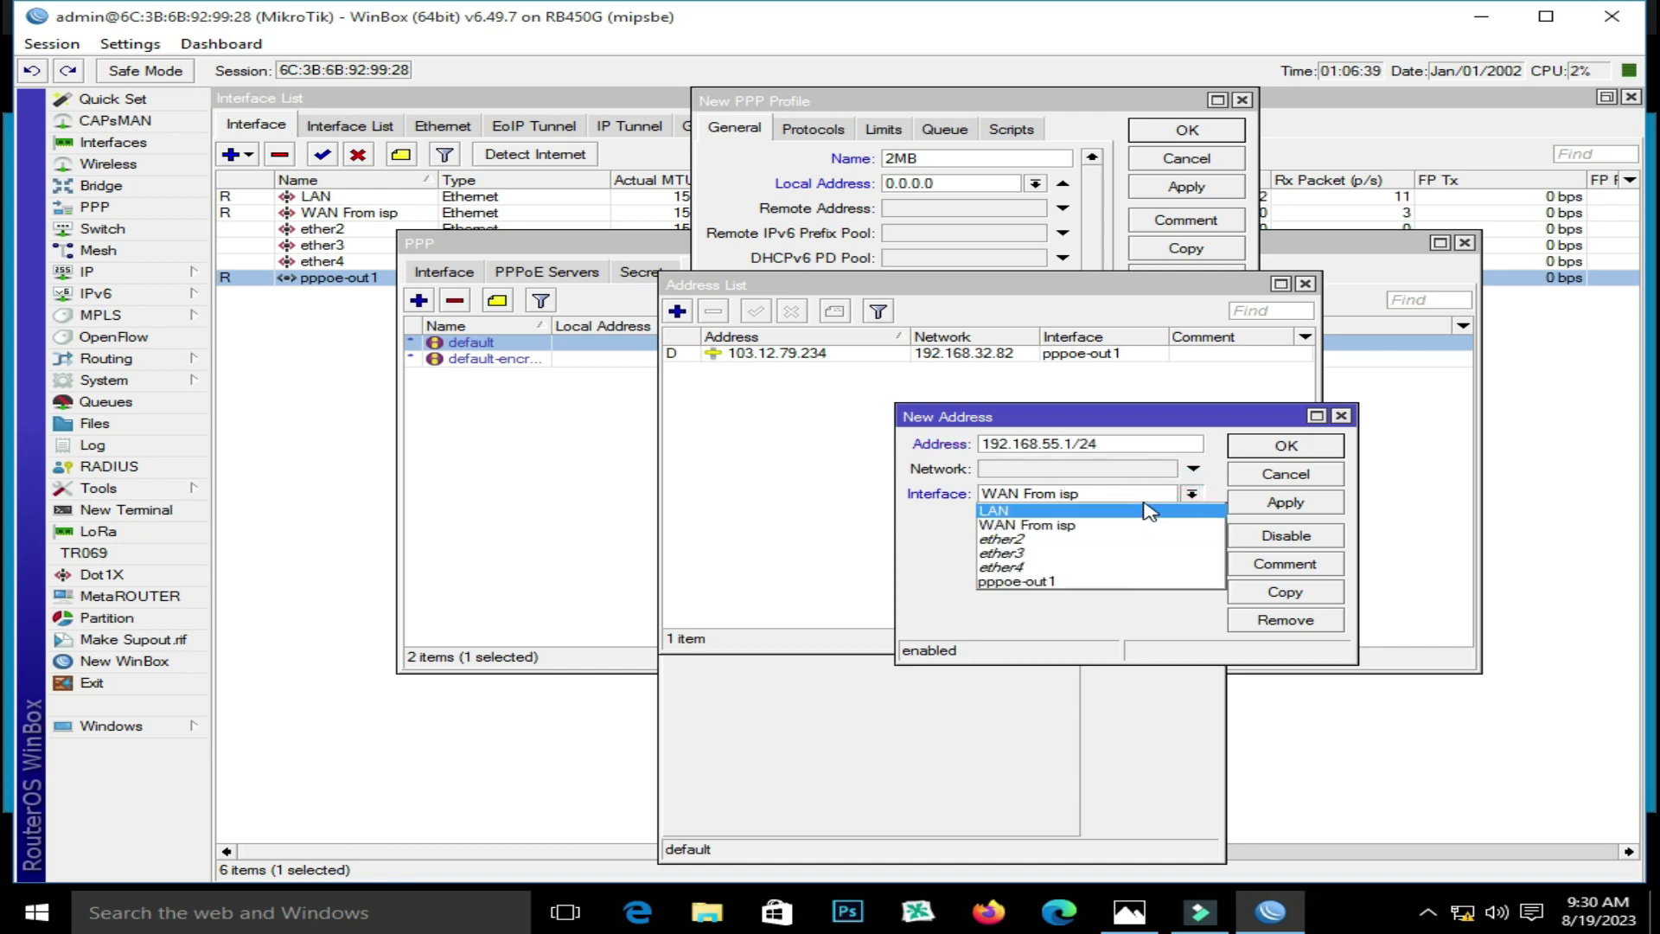
pyautogui.click(1154, 507)
pyautogui.click(1192, 493)
pyautogui.click(1163, 506)
pyautogui.click(1279, 500)
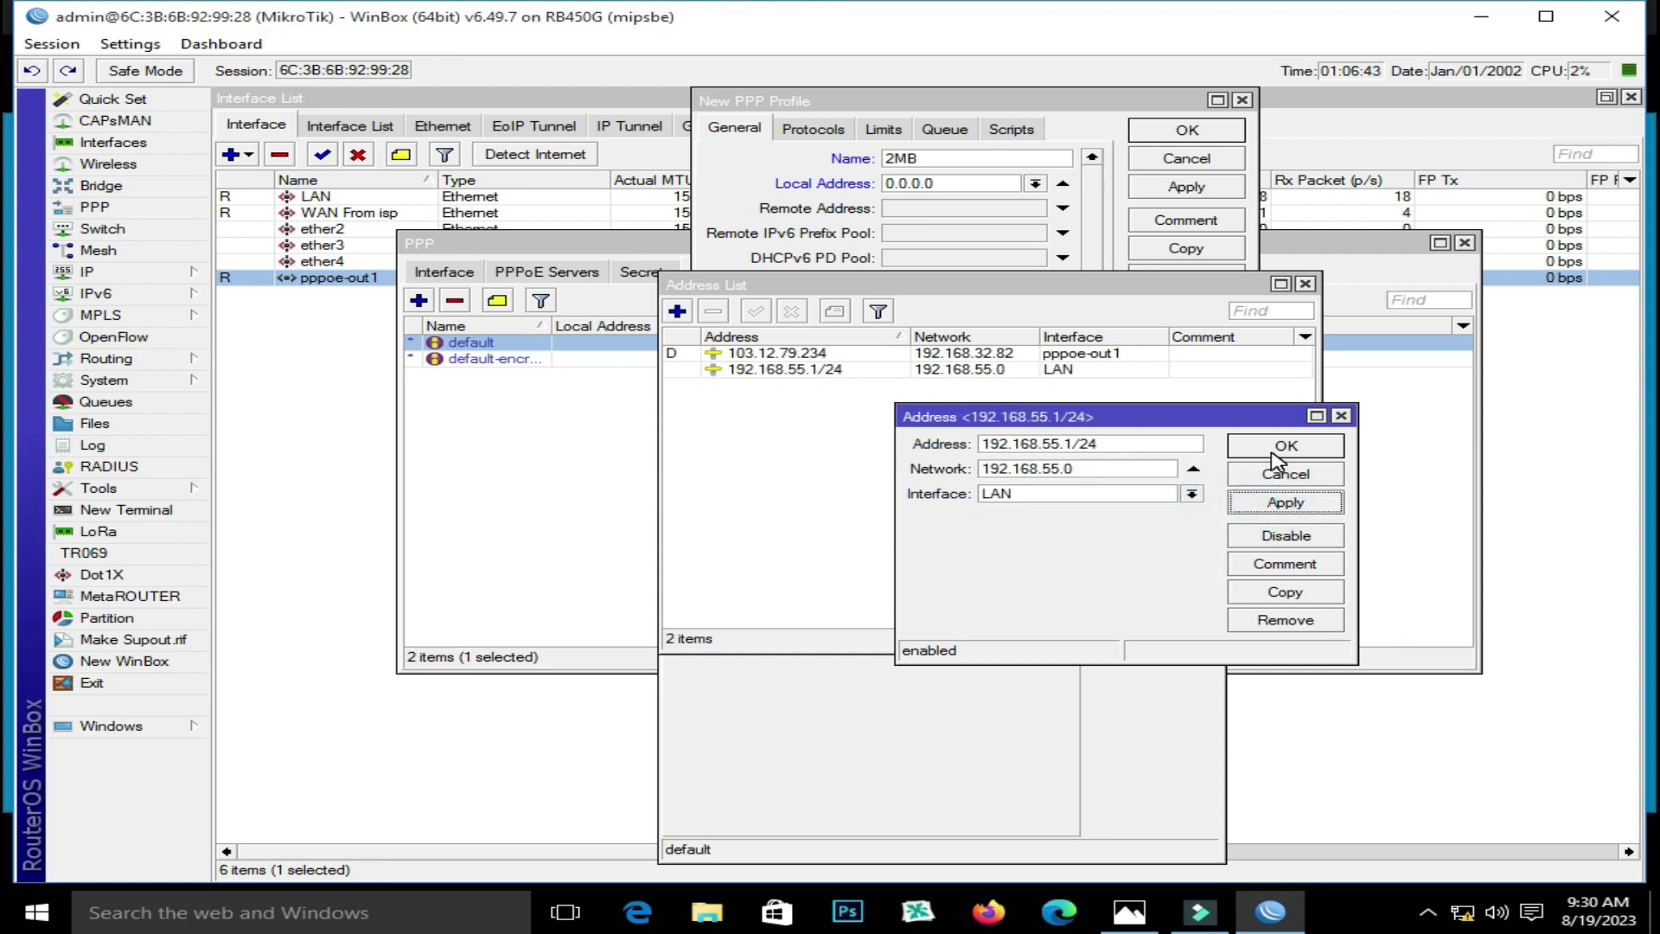
# Copy the IP 192.168.55.1 from the new address and close its details
pyautogui.moveTo(1073, 446); pyautogui.dragTo(981, 445)
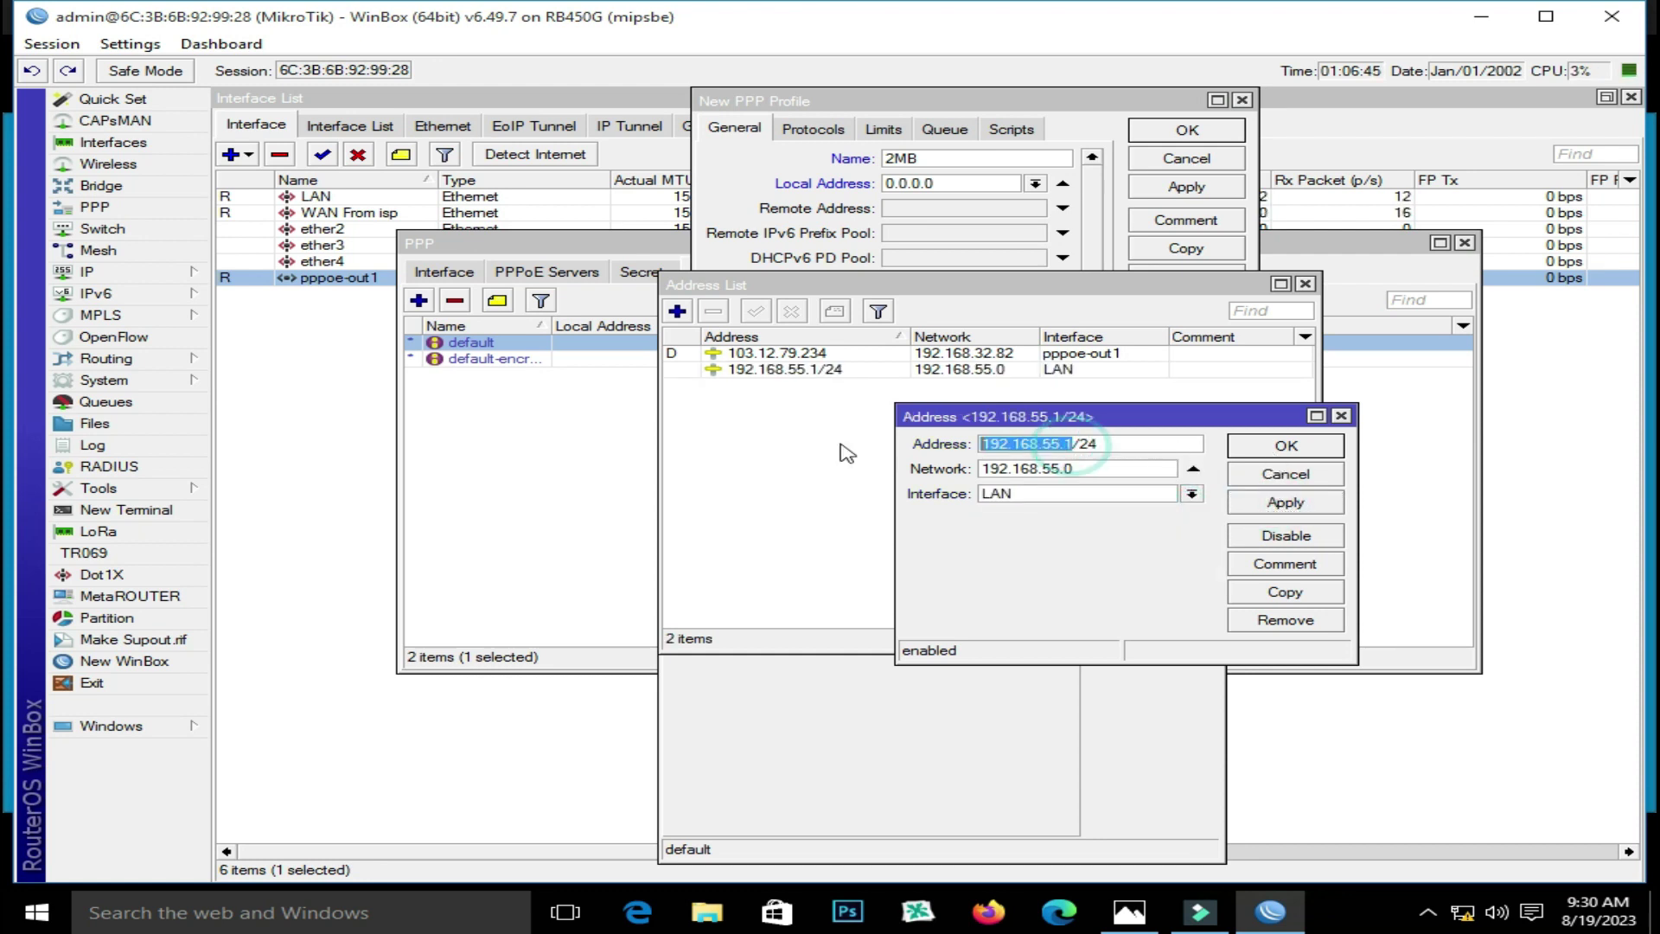
pyautogui.rightClick(1028, 441)
pyautogui.click(1038, 485)
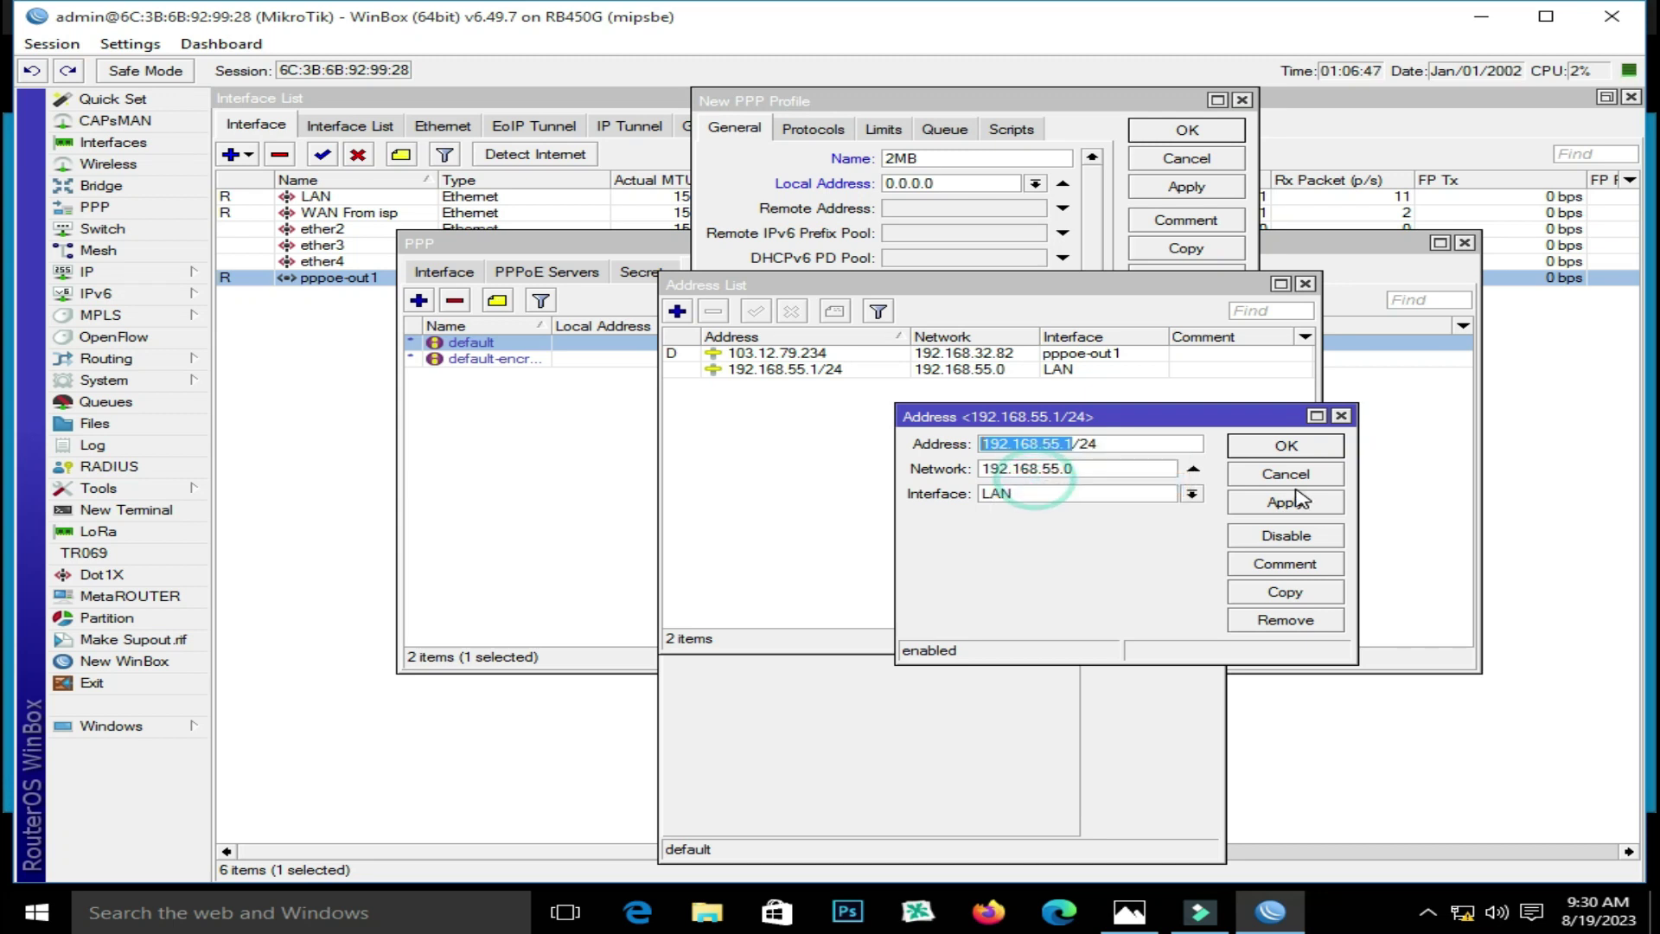
pyautogui.click(1286, 445)
# Set the 2MB profile's local address to 192.168.55.1 and remote address to the pppoe pool
pyautogui.click(1304, 284)
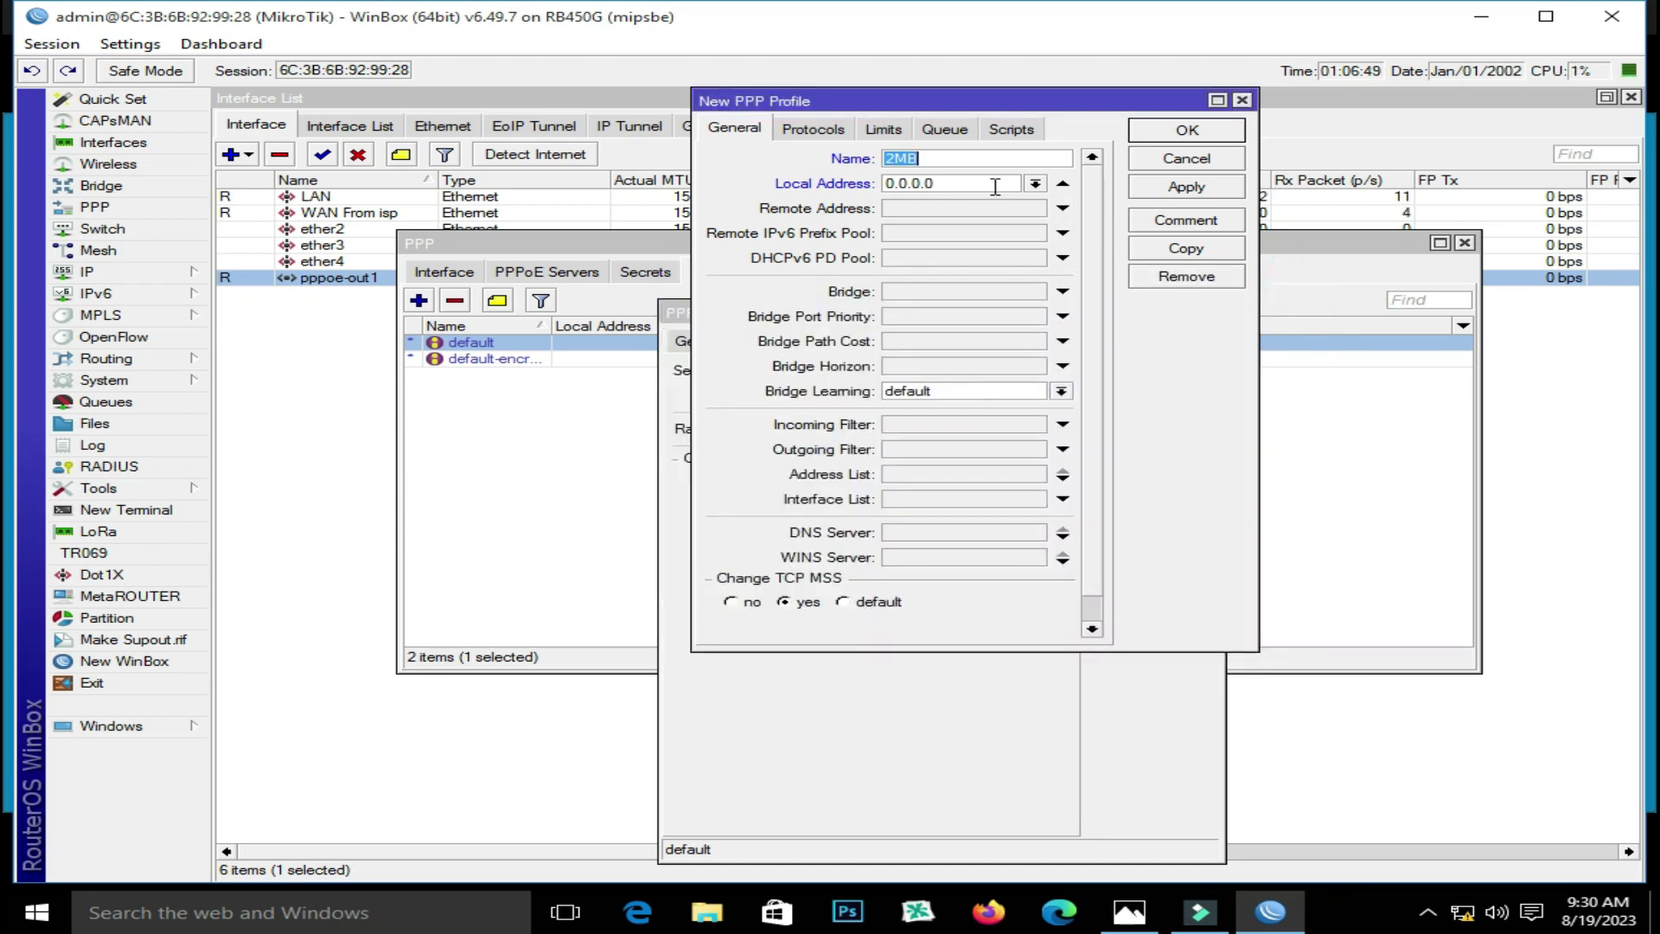
pyautogui.moveTo(985, 183); pyautogui.dragTo(891, 183)
pyautogui.rightClick(928, 183)
pyautogui.click(984, 242)
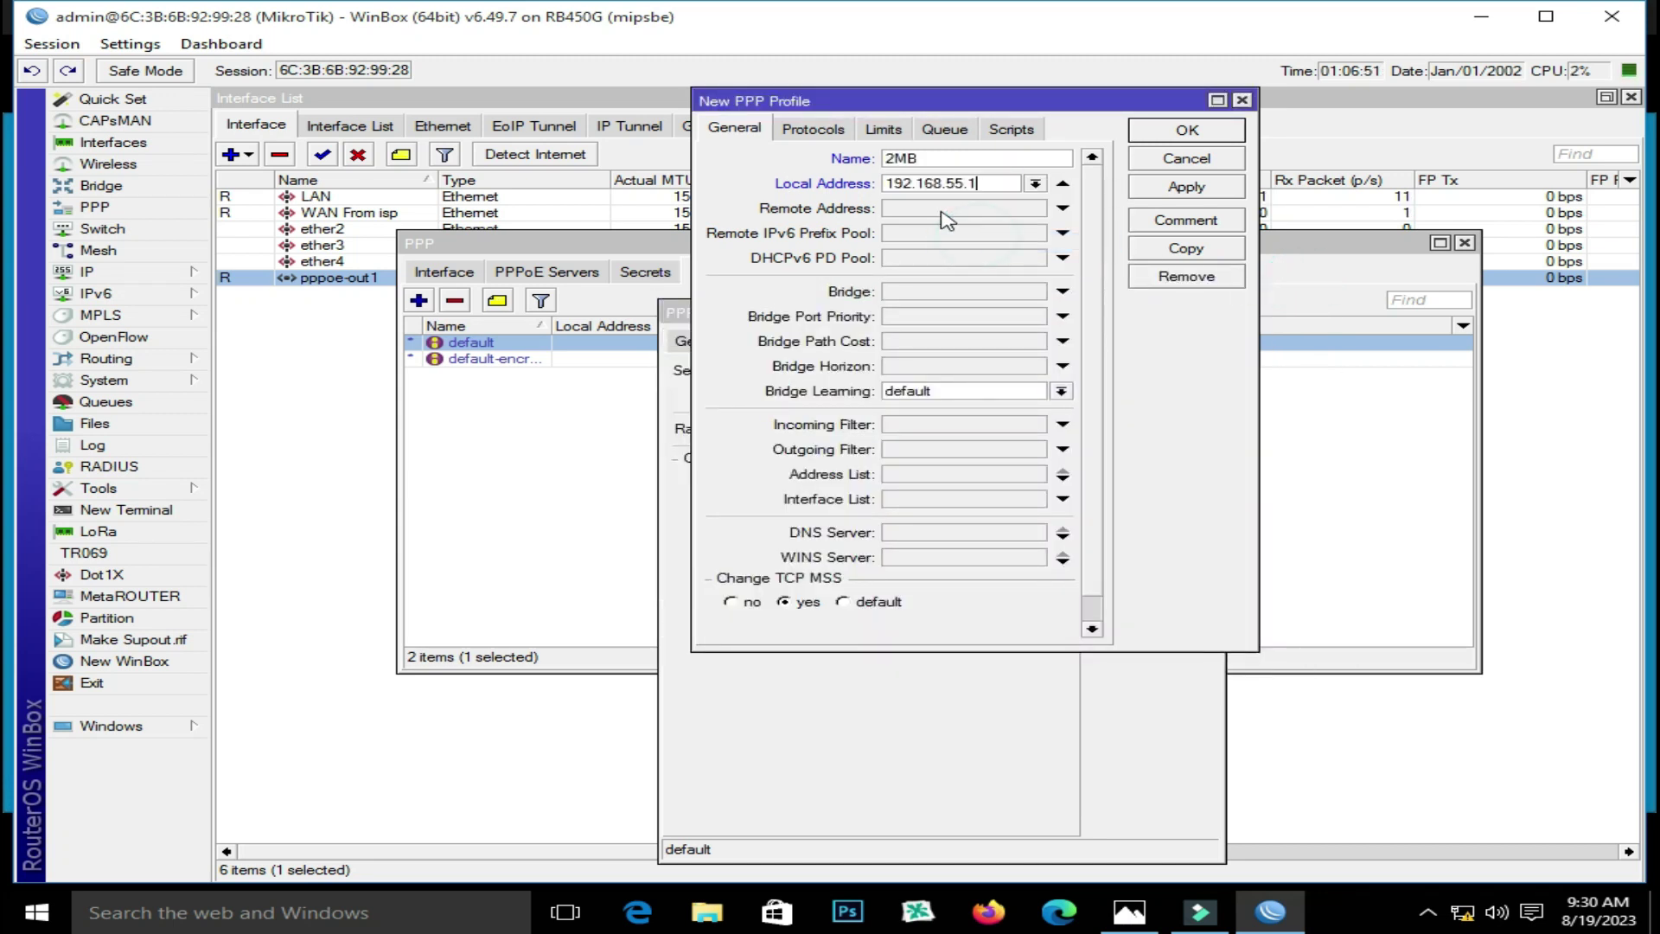
pyautogui.click(947, 209)
pyautogui.click(1034, 209)
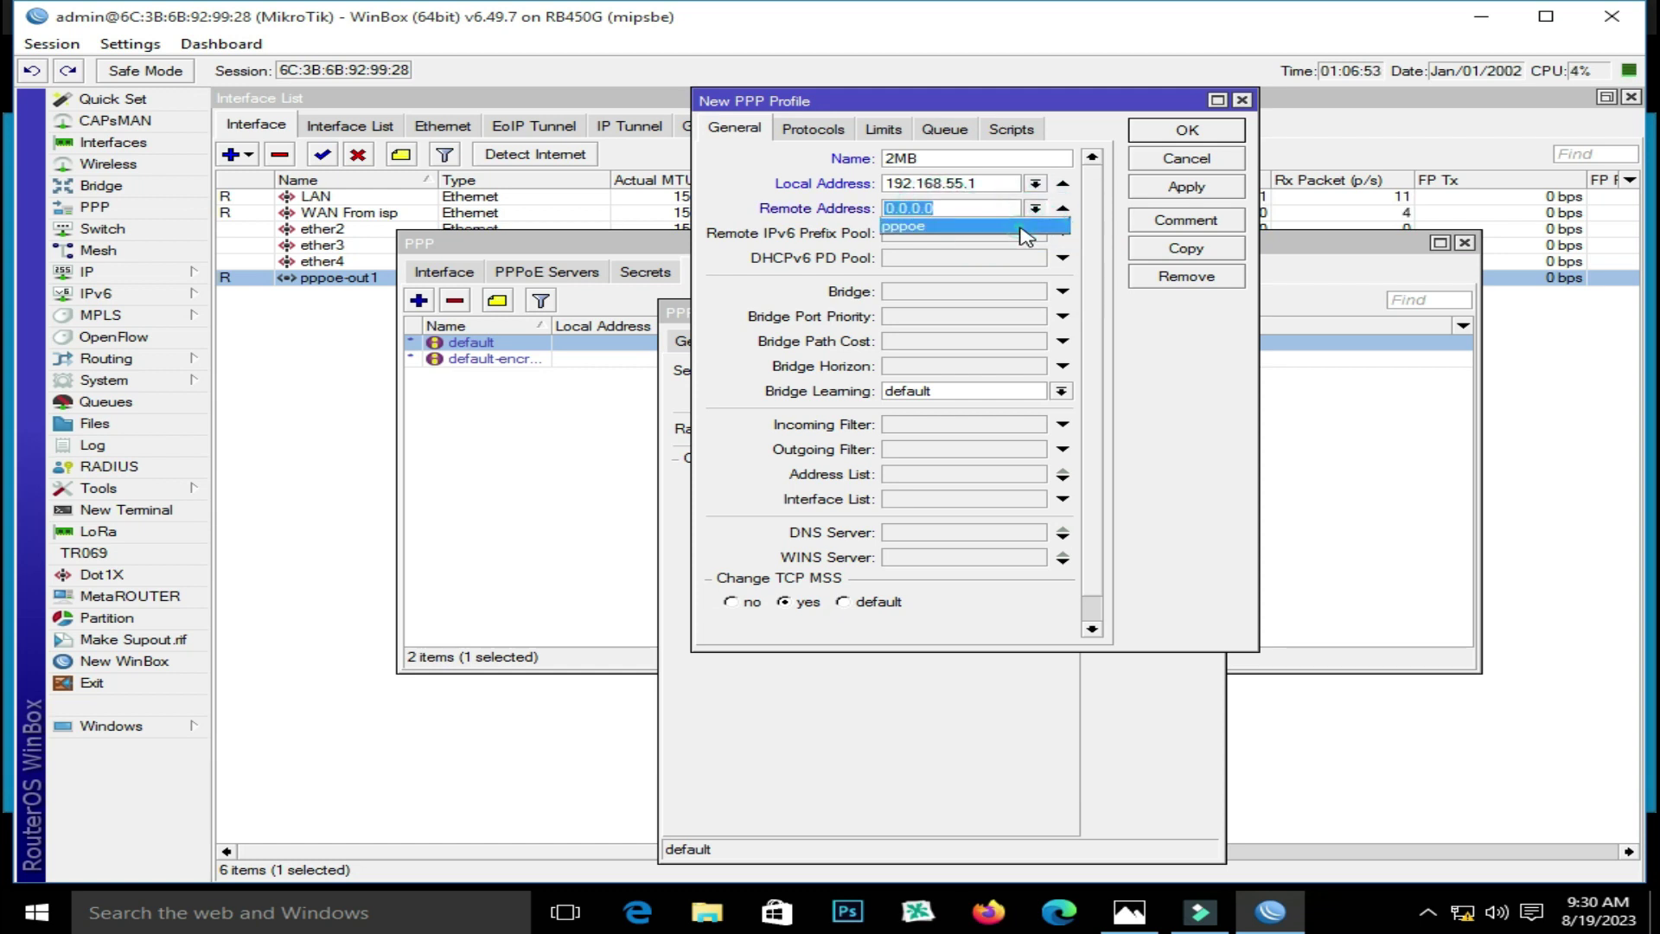
pyautogui.click(1028, 226)
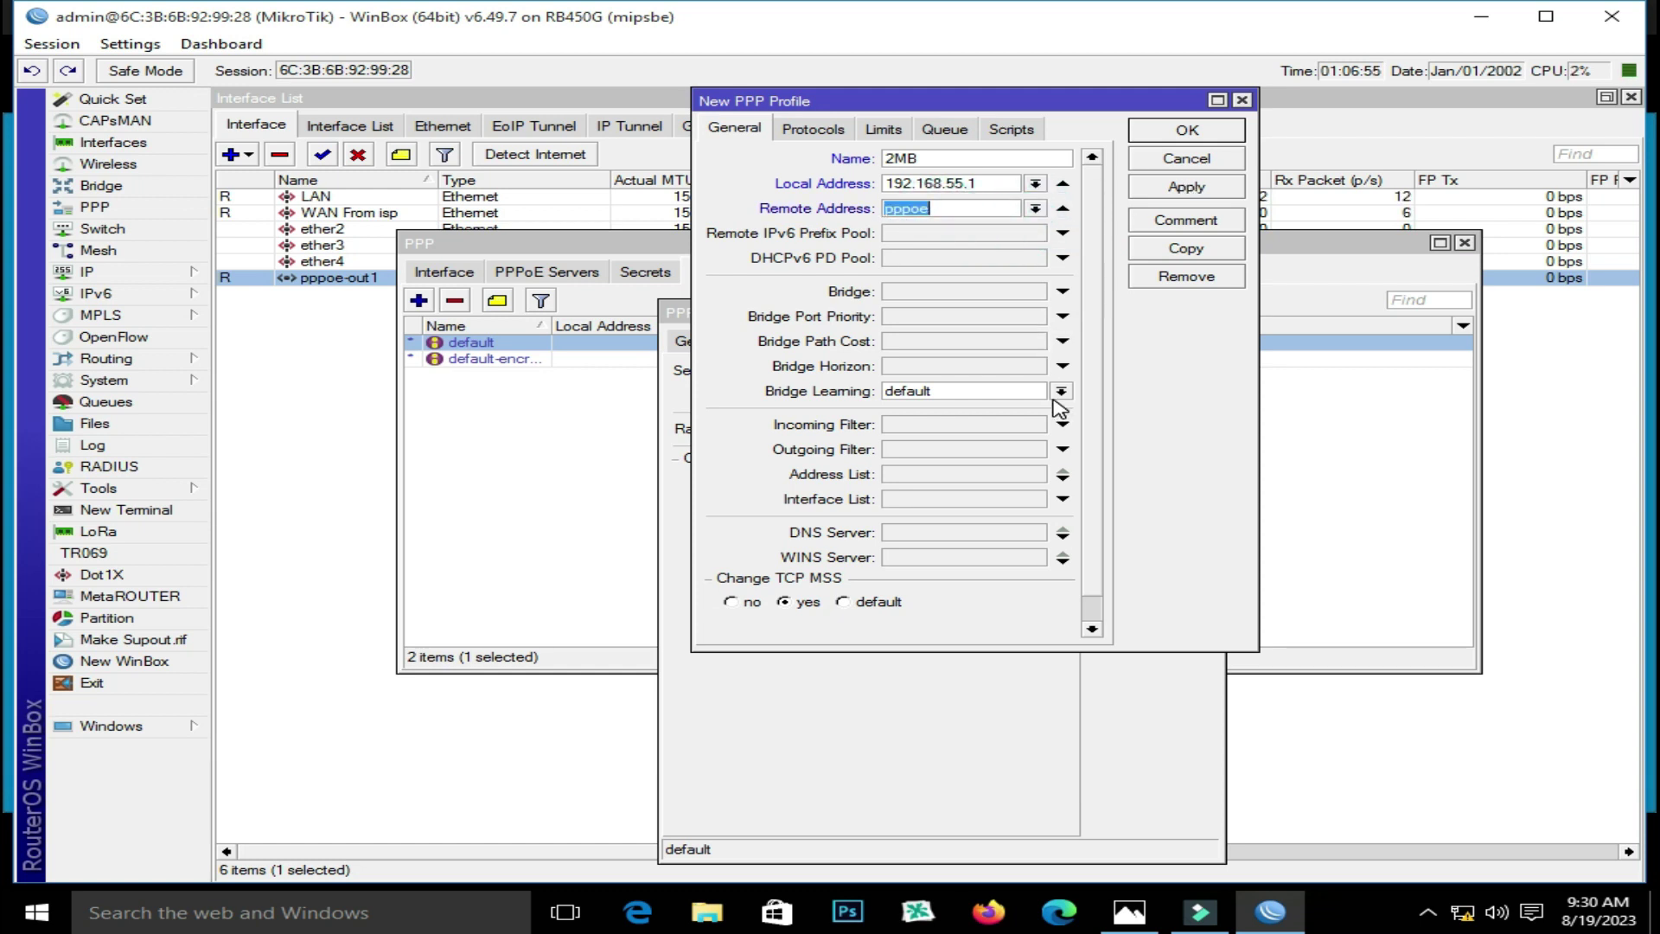
pyautogui.click(1060, 391)
pyautogui.click(1057, 404)
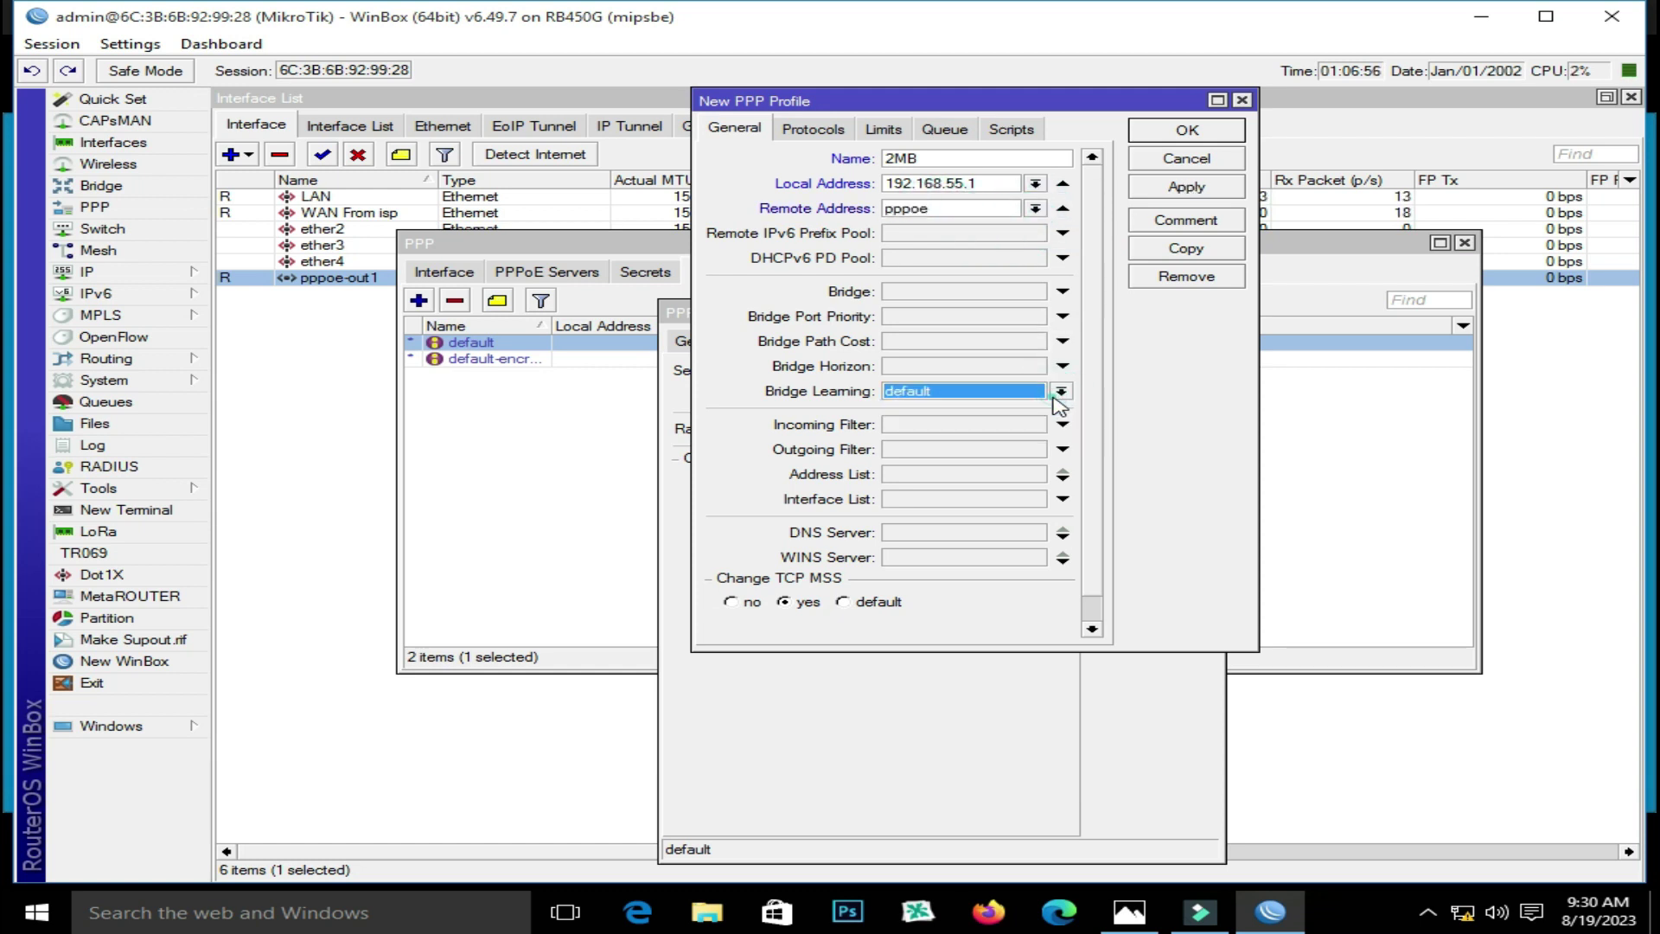
# Limit the 2MB profile to rate 2M/2M with Only One set to yes, and save it
pyautogui.click(884, 129)
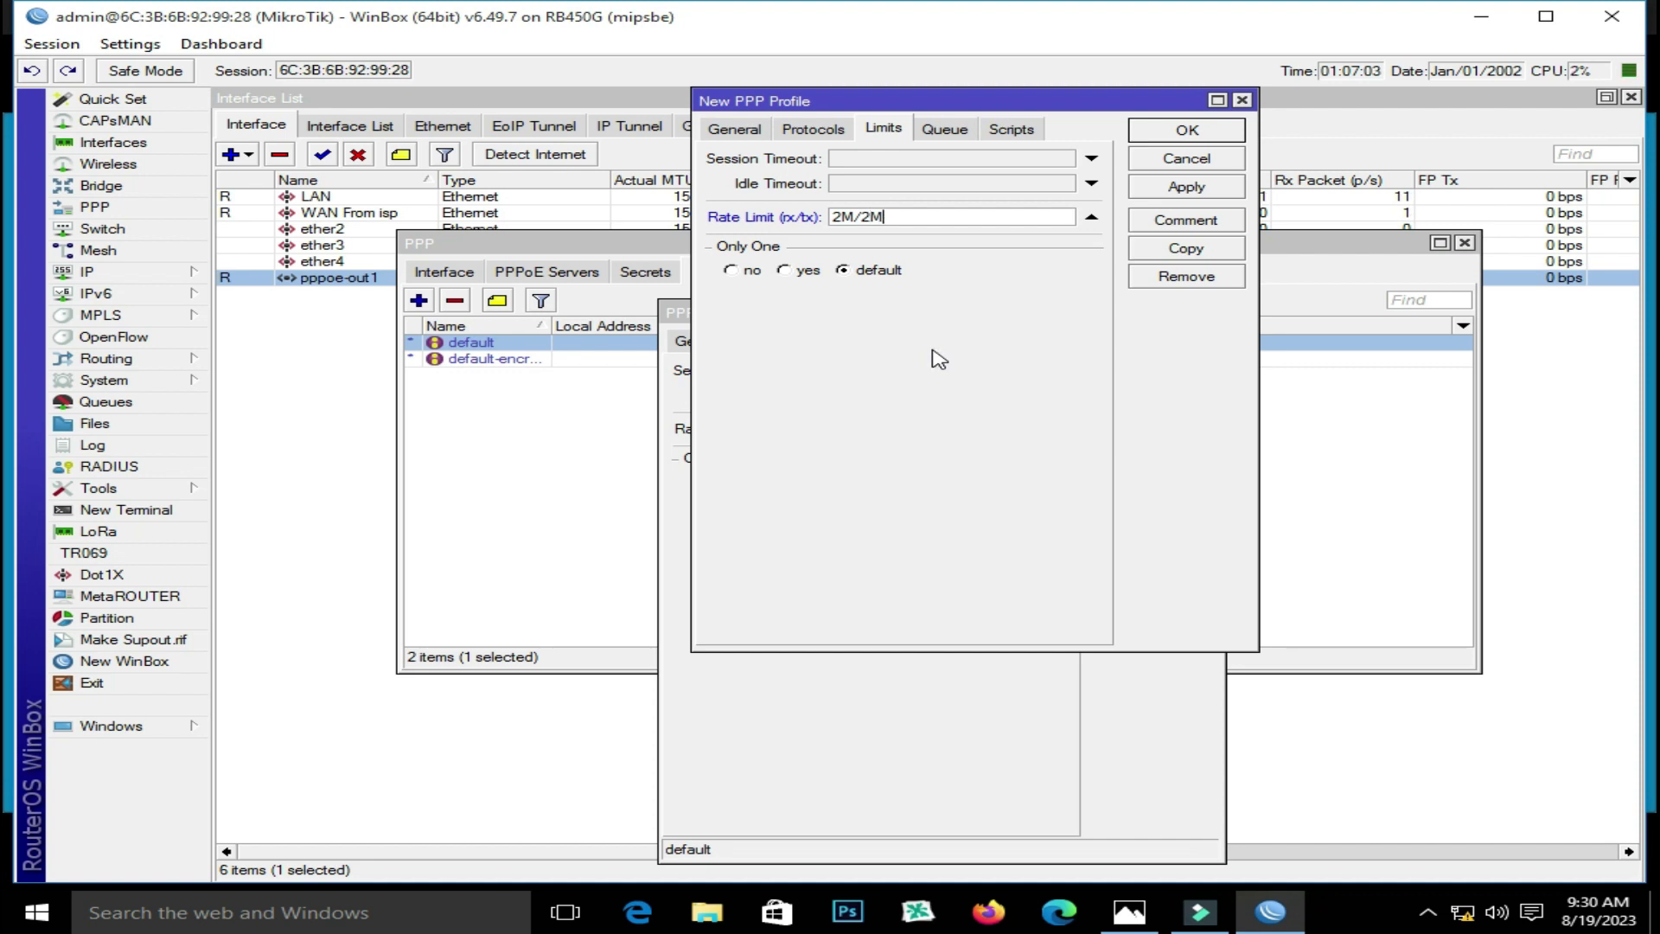
pyautogui.click(783, 270)
pyautogui.click(1186, 187)
pyautogui.click(1187, 129)
pyautogui.click(1209, 312)
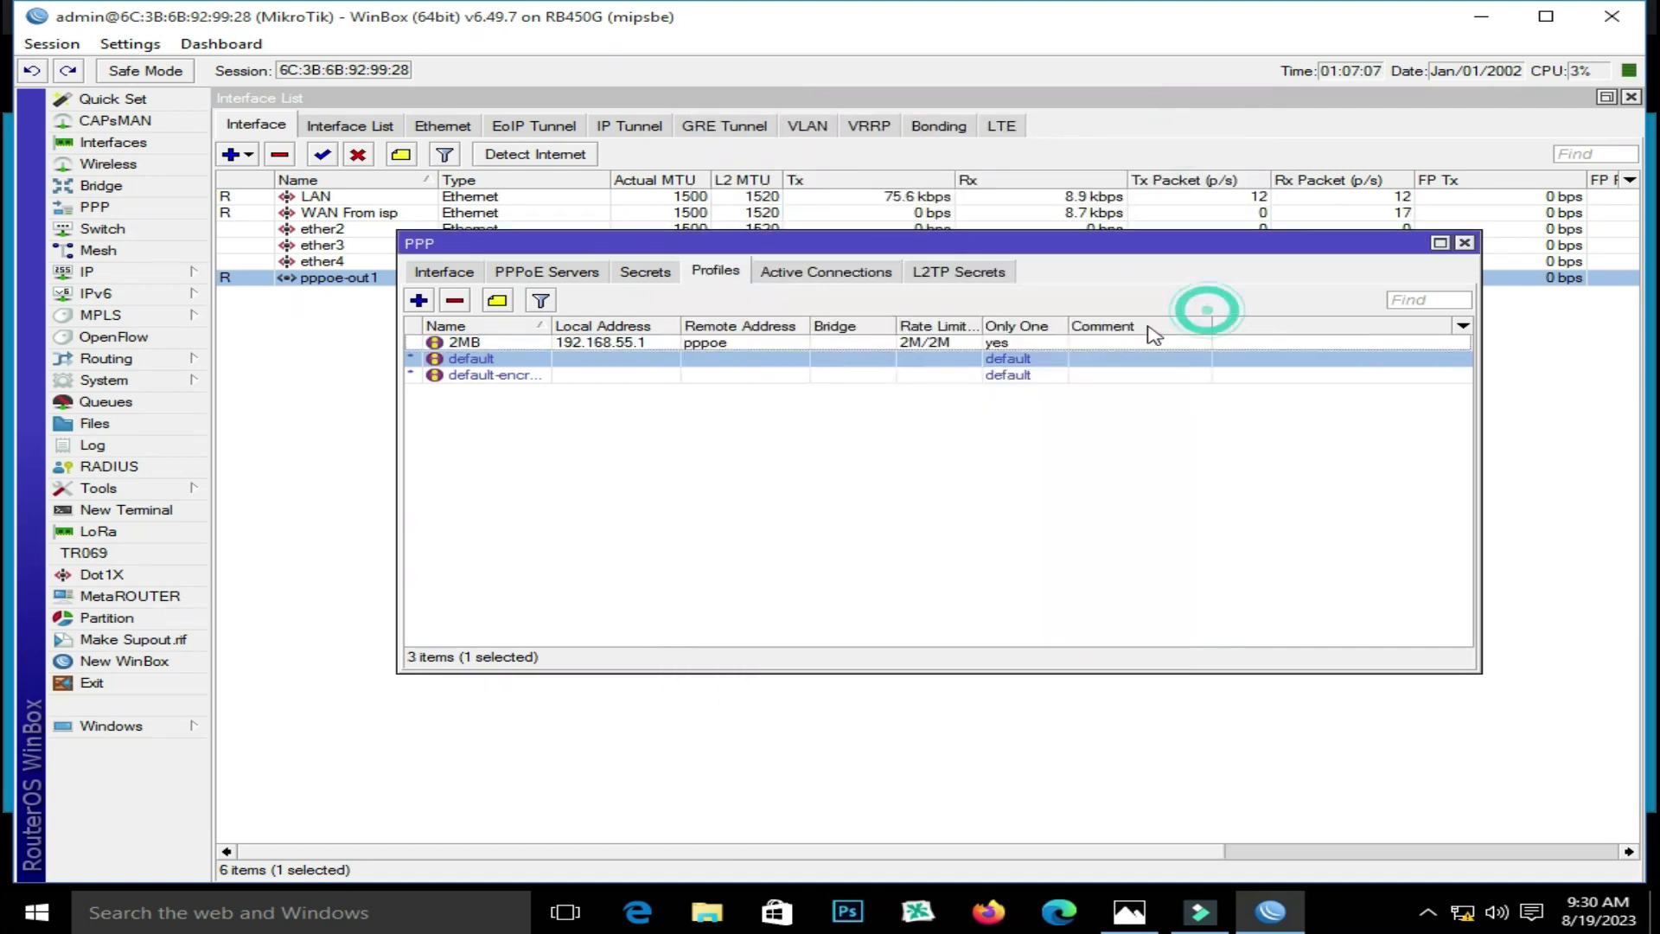
# Create PPPoE server service1 bound to the LAN interface, allowing one session per host
pyautogui.click(733, 343)
pyautogui.click(644, 273)
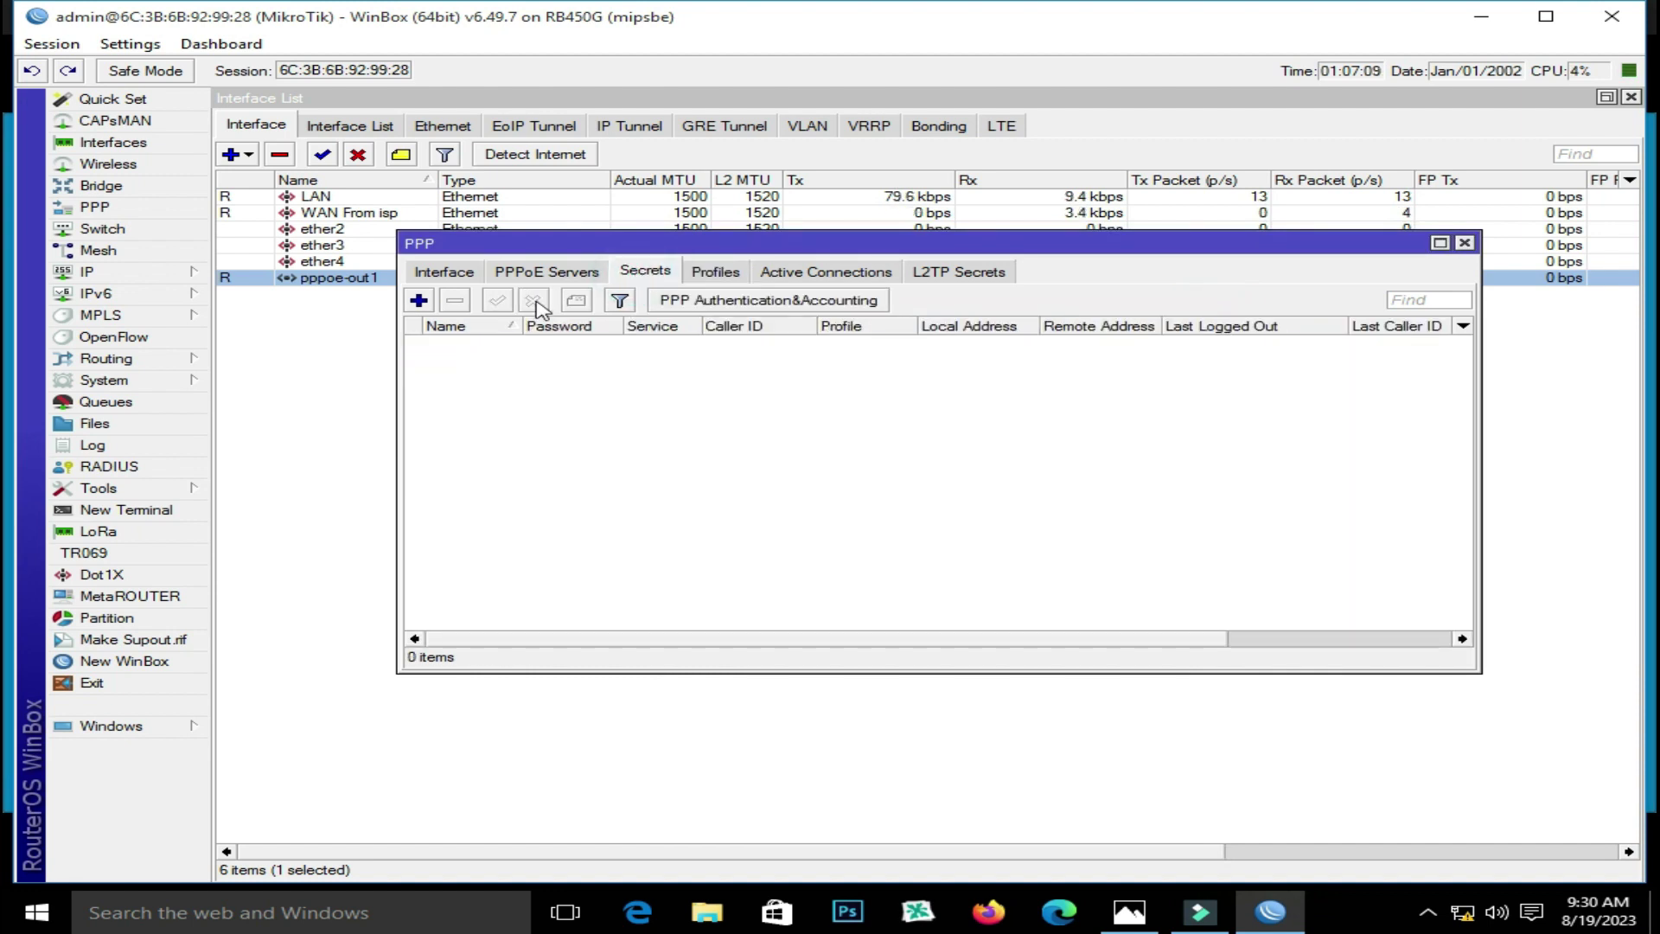
pyautogui.click(545, 271)
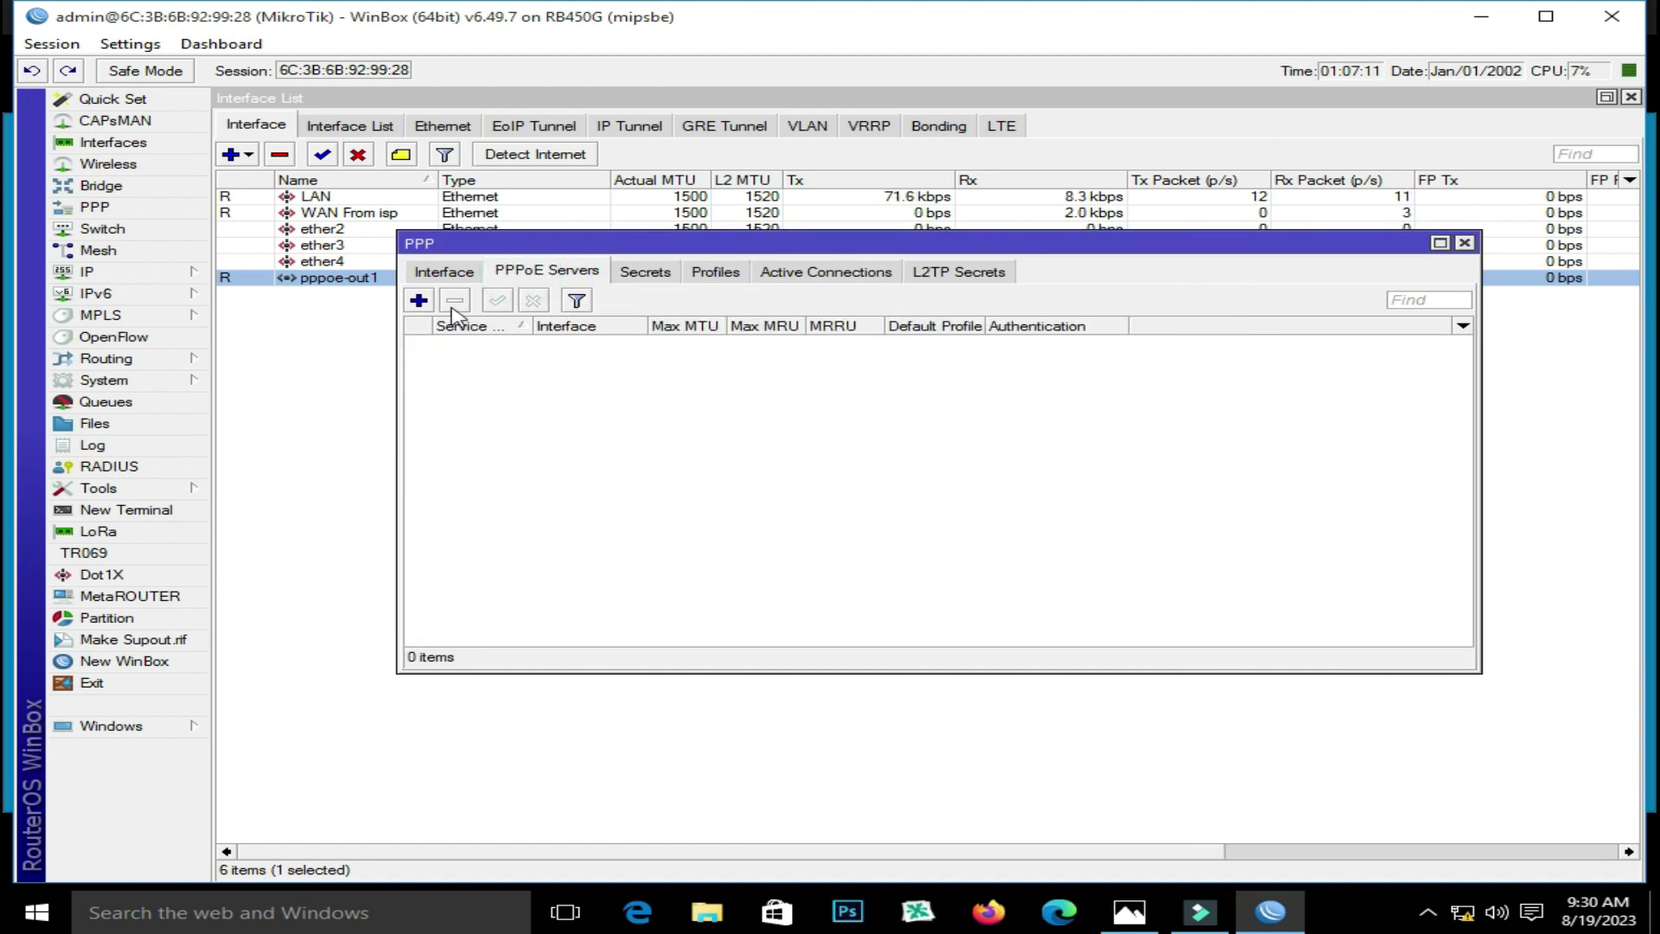
pyautogui.click(418, 300)
pyautogui.click(657, 467)
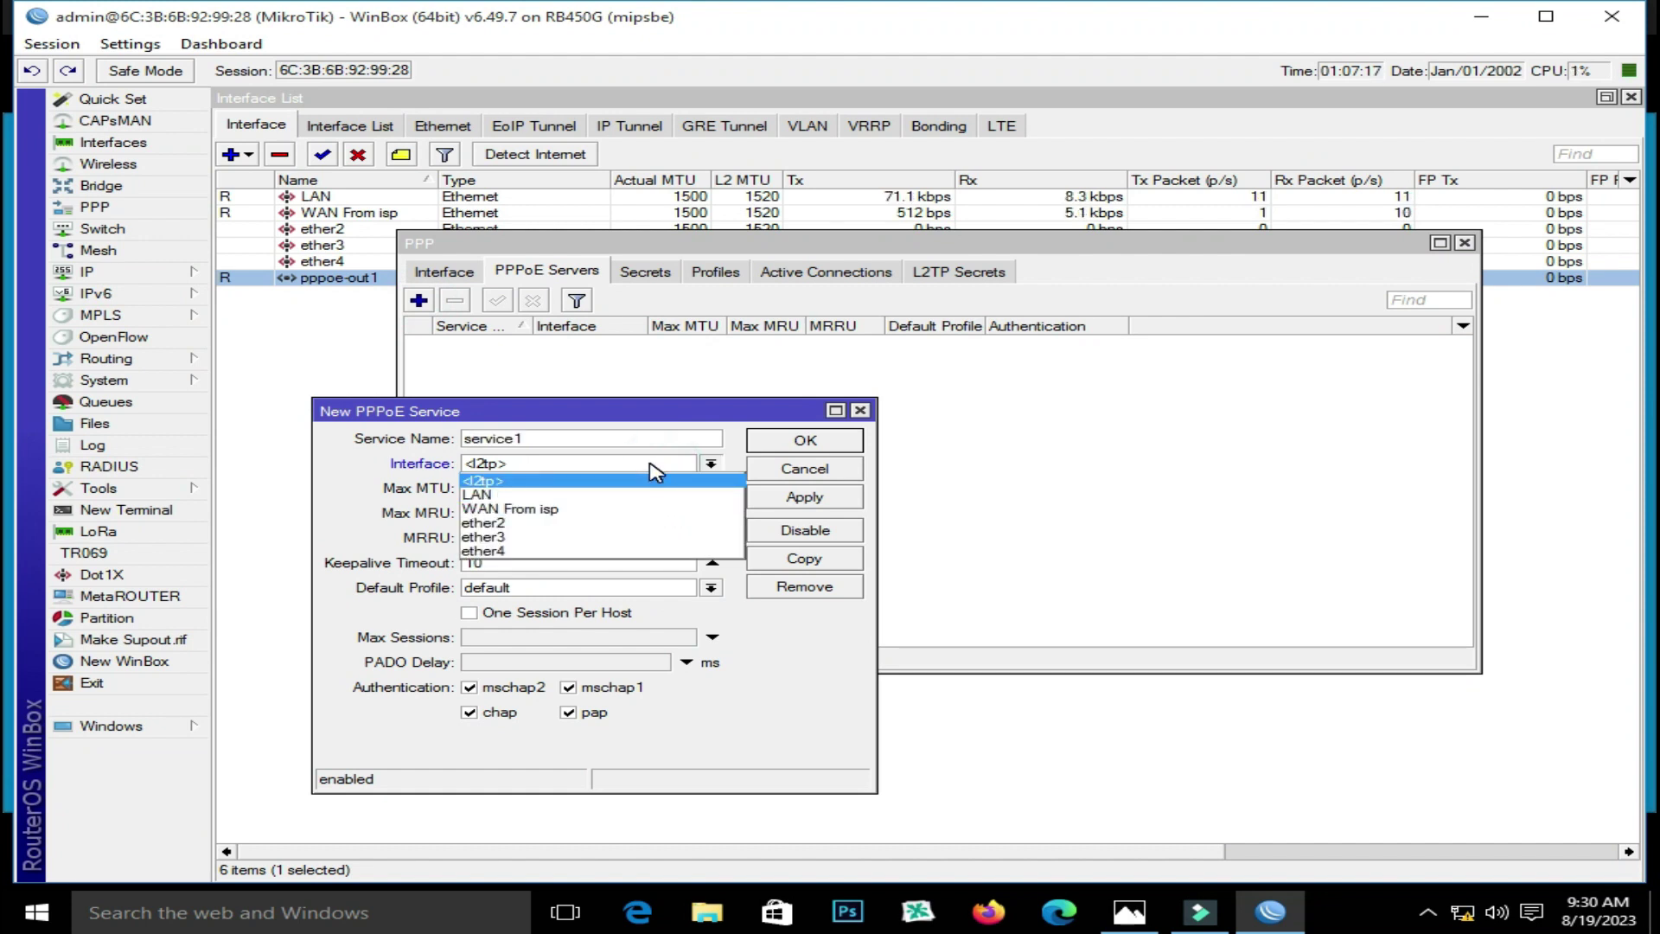
pyautogui.click(605, 494)
pyautogui.click(501, 612)
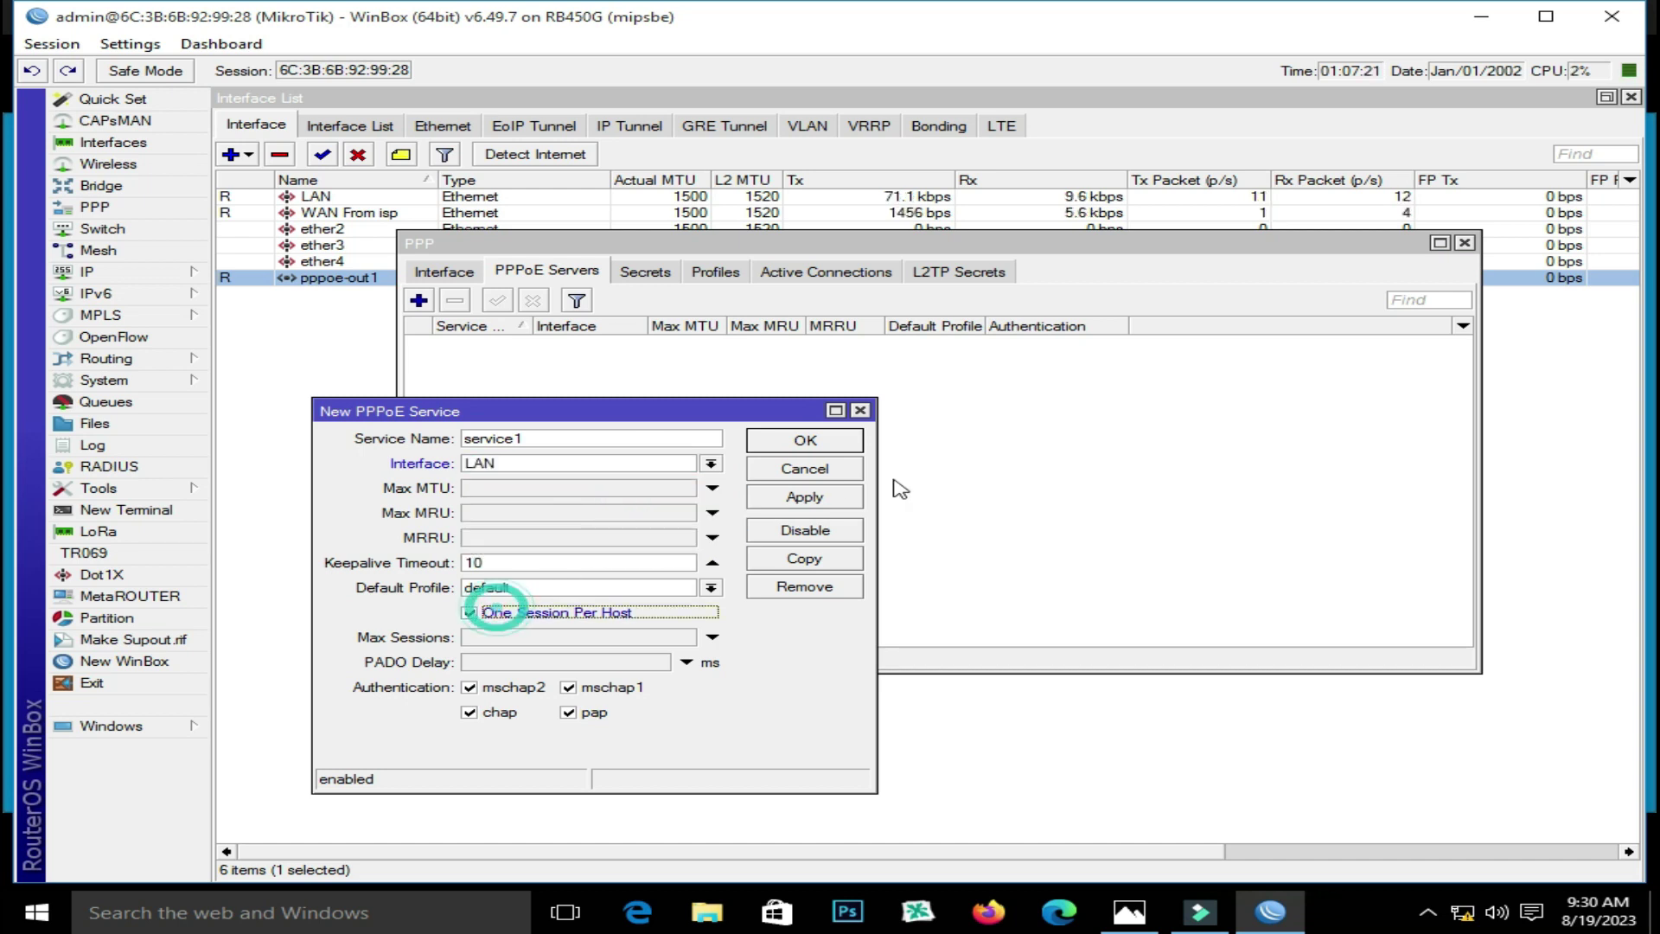
pyautogui.click(837, 497)
pyautogui.click(805, 440)
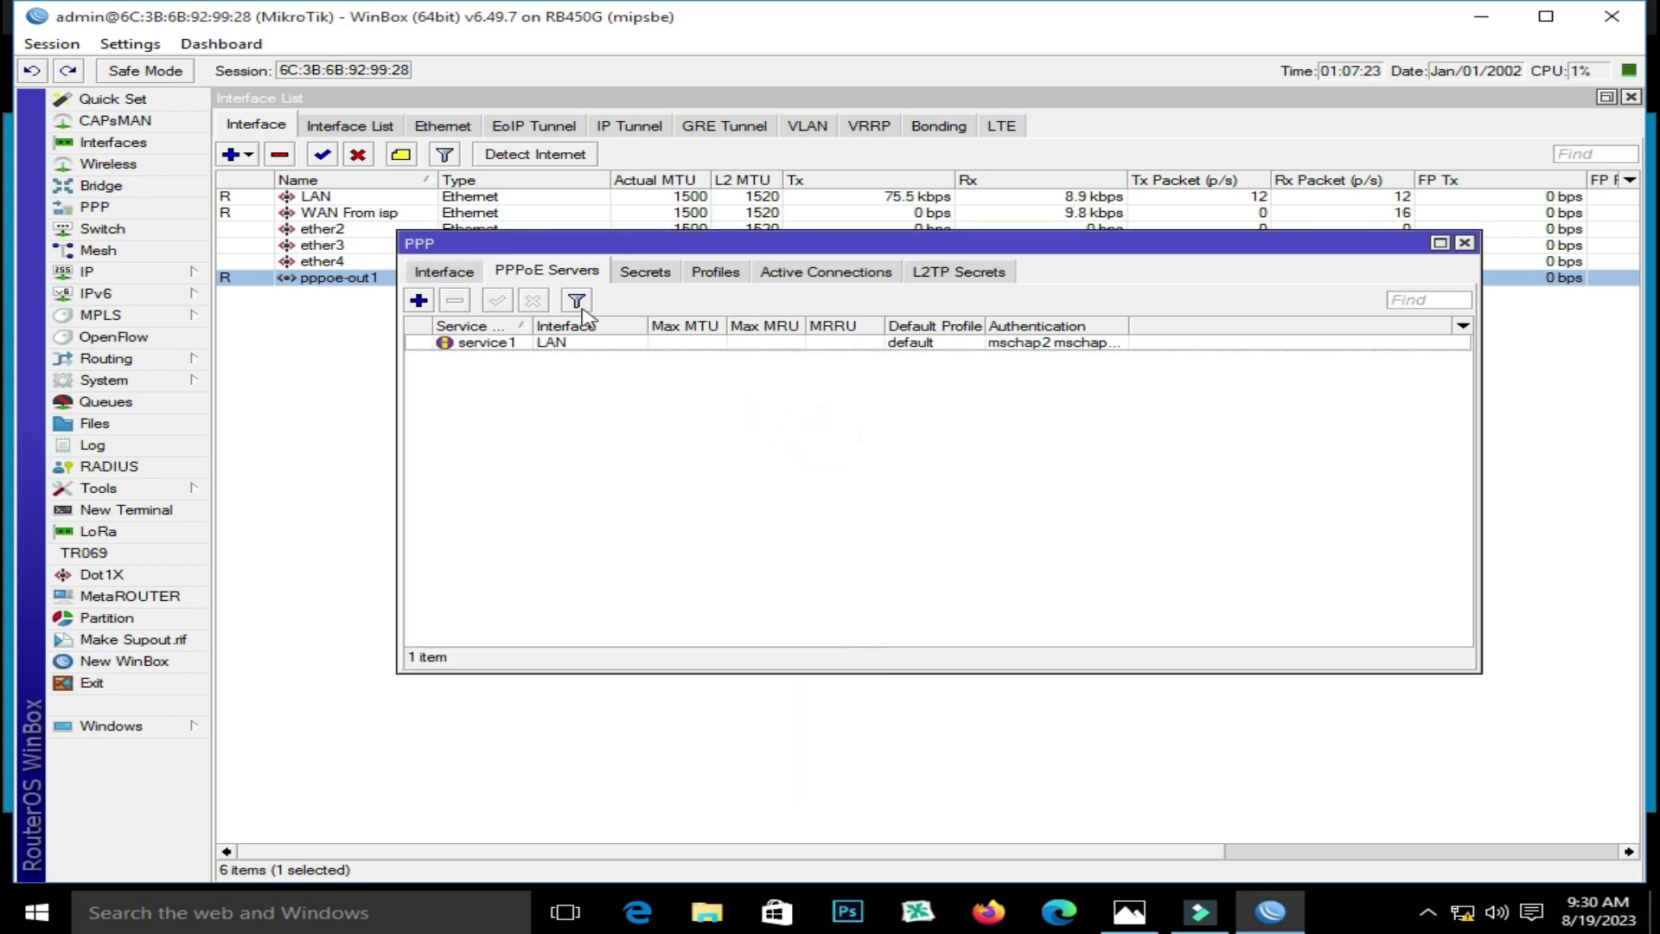
# Add a PPP secret with a user name and password, service pppoe and profile 2MB
pyautogui.click(644, 274)
pyautogui.click(421, 302)
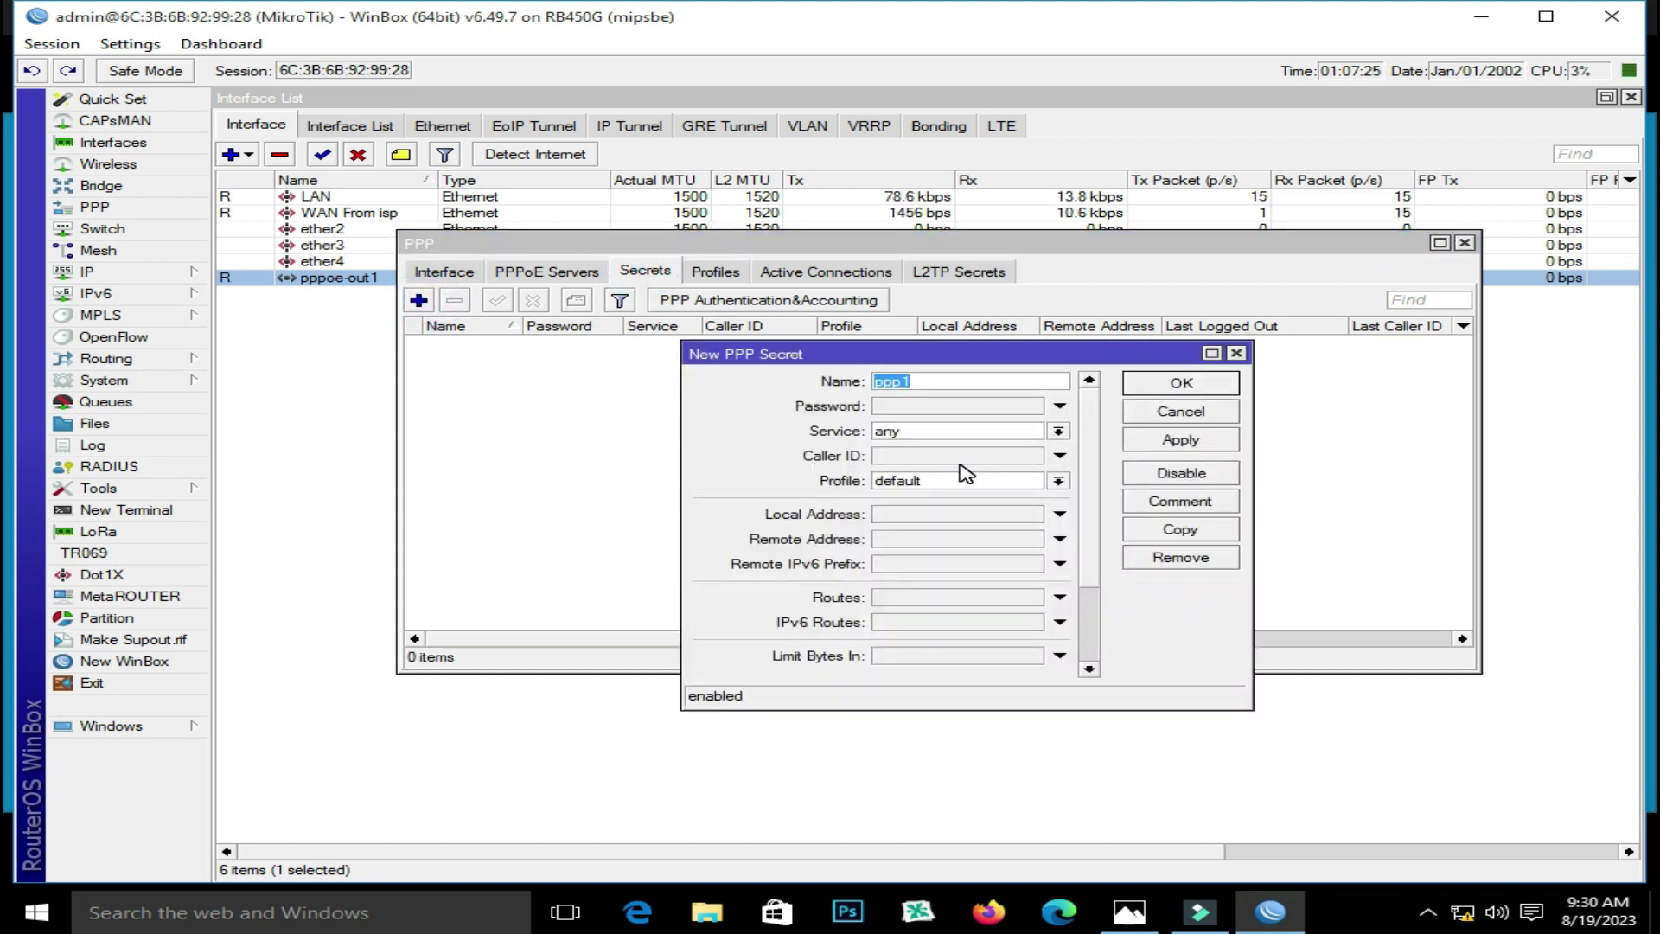
pyautogui.write('Ahmad')
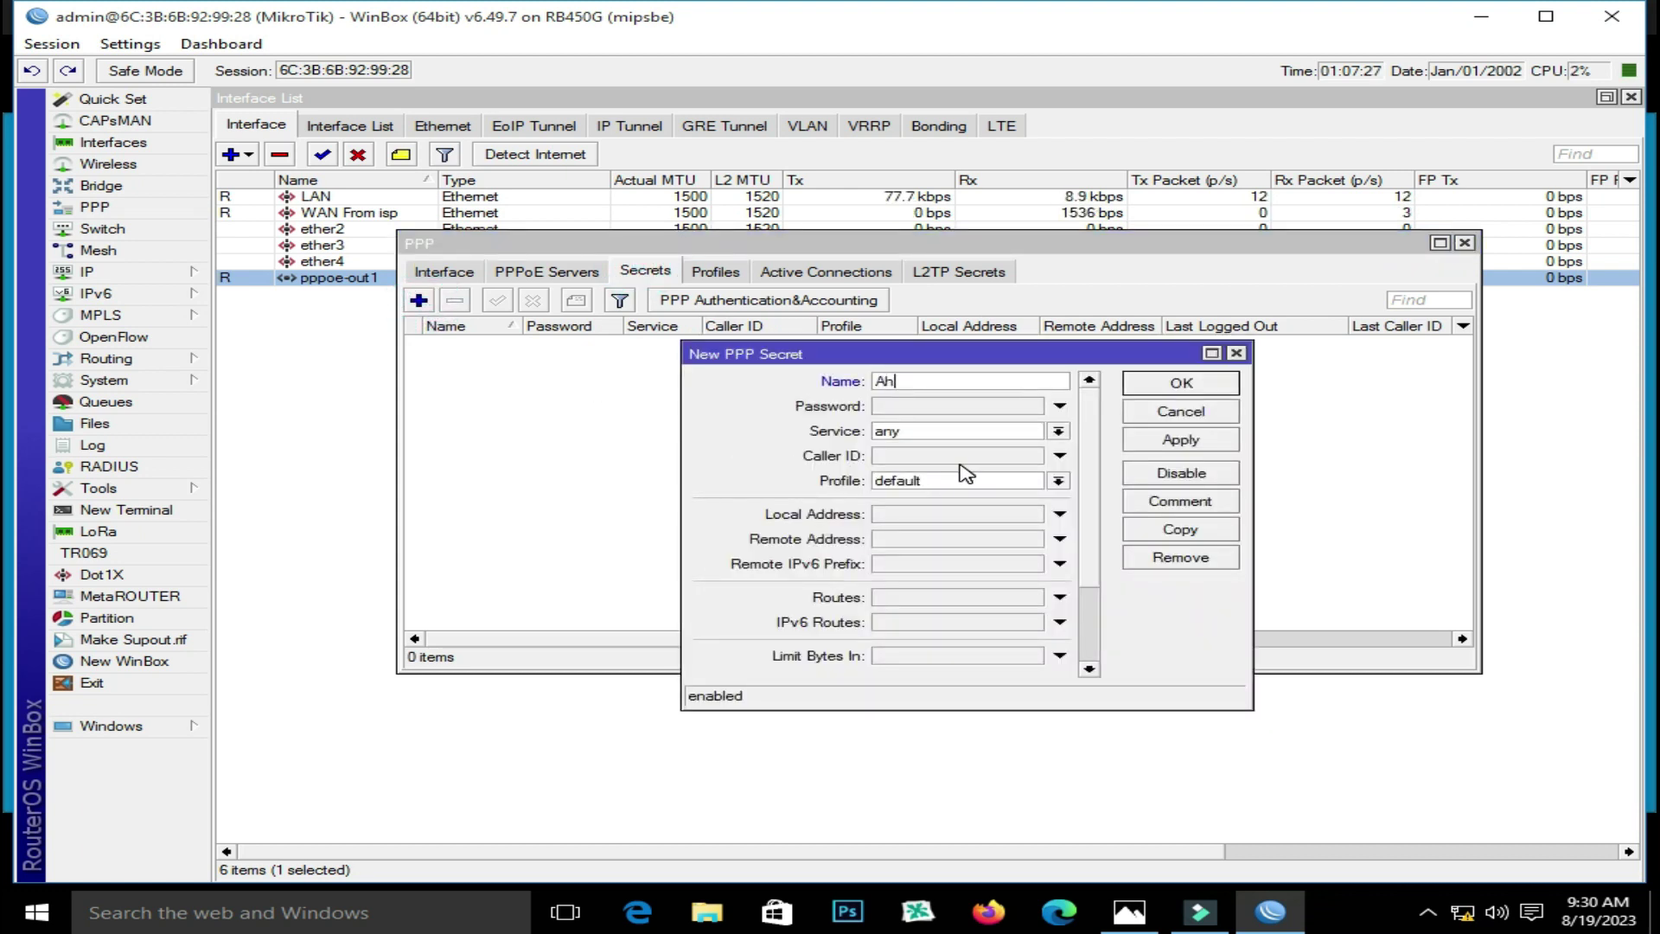
pyautogui.click(948, 406)
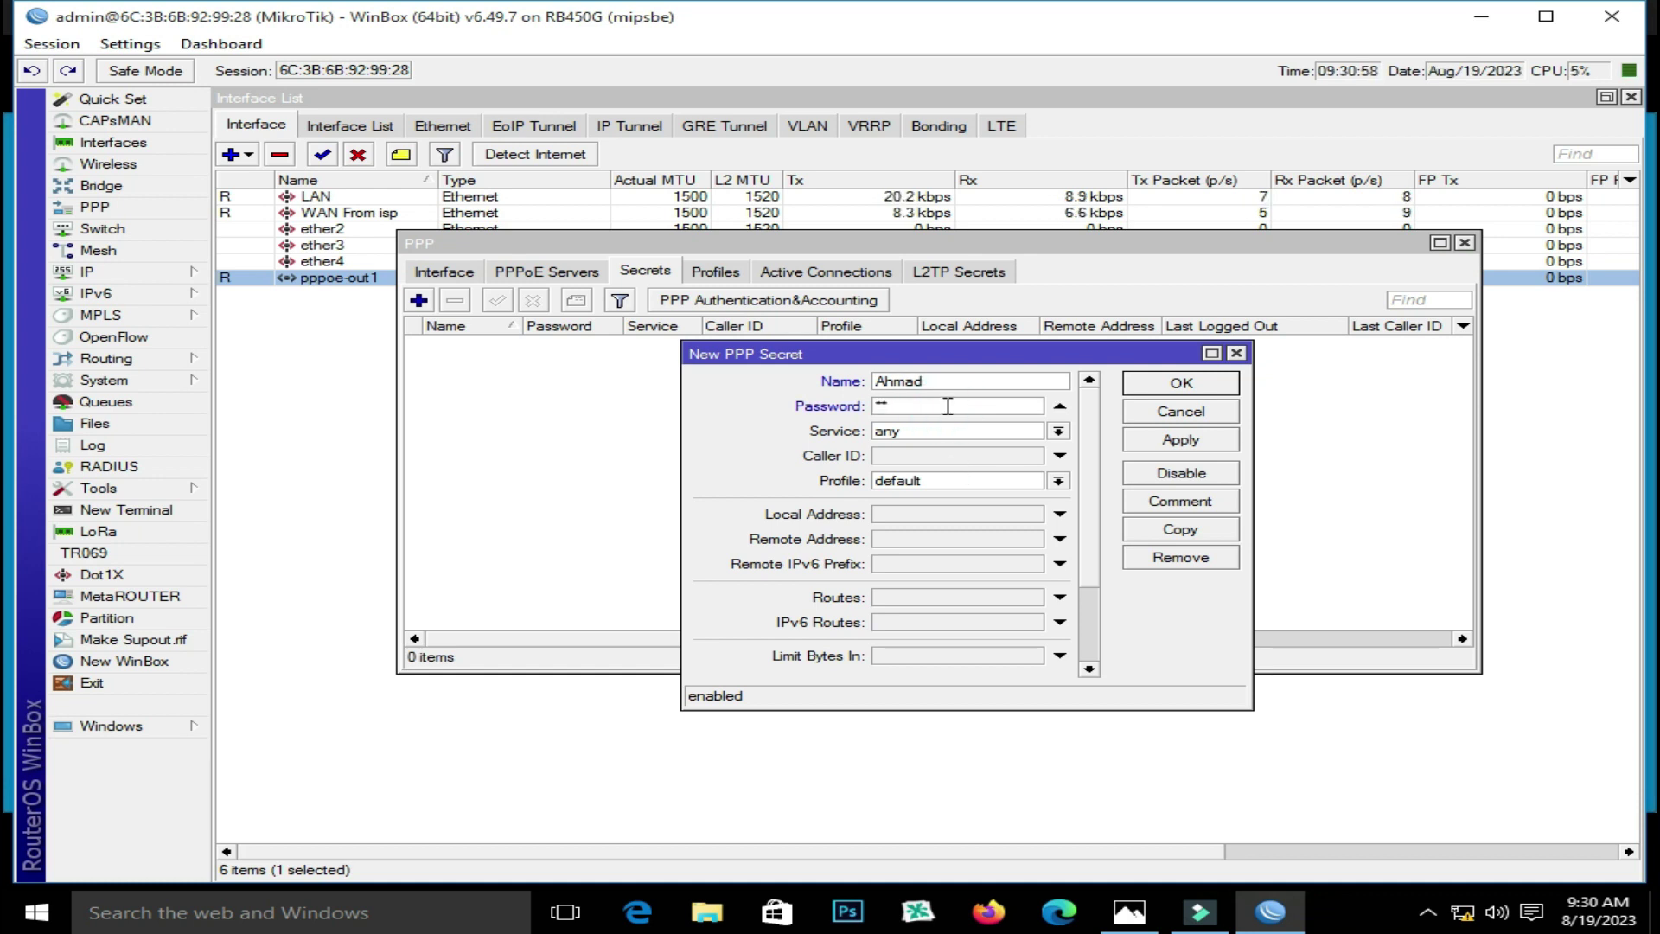
pyautogui.click(984, 431)
pyautogui.click(974, 504)
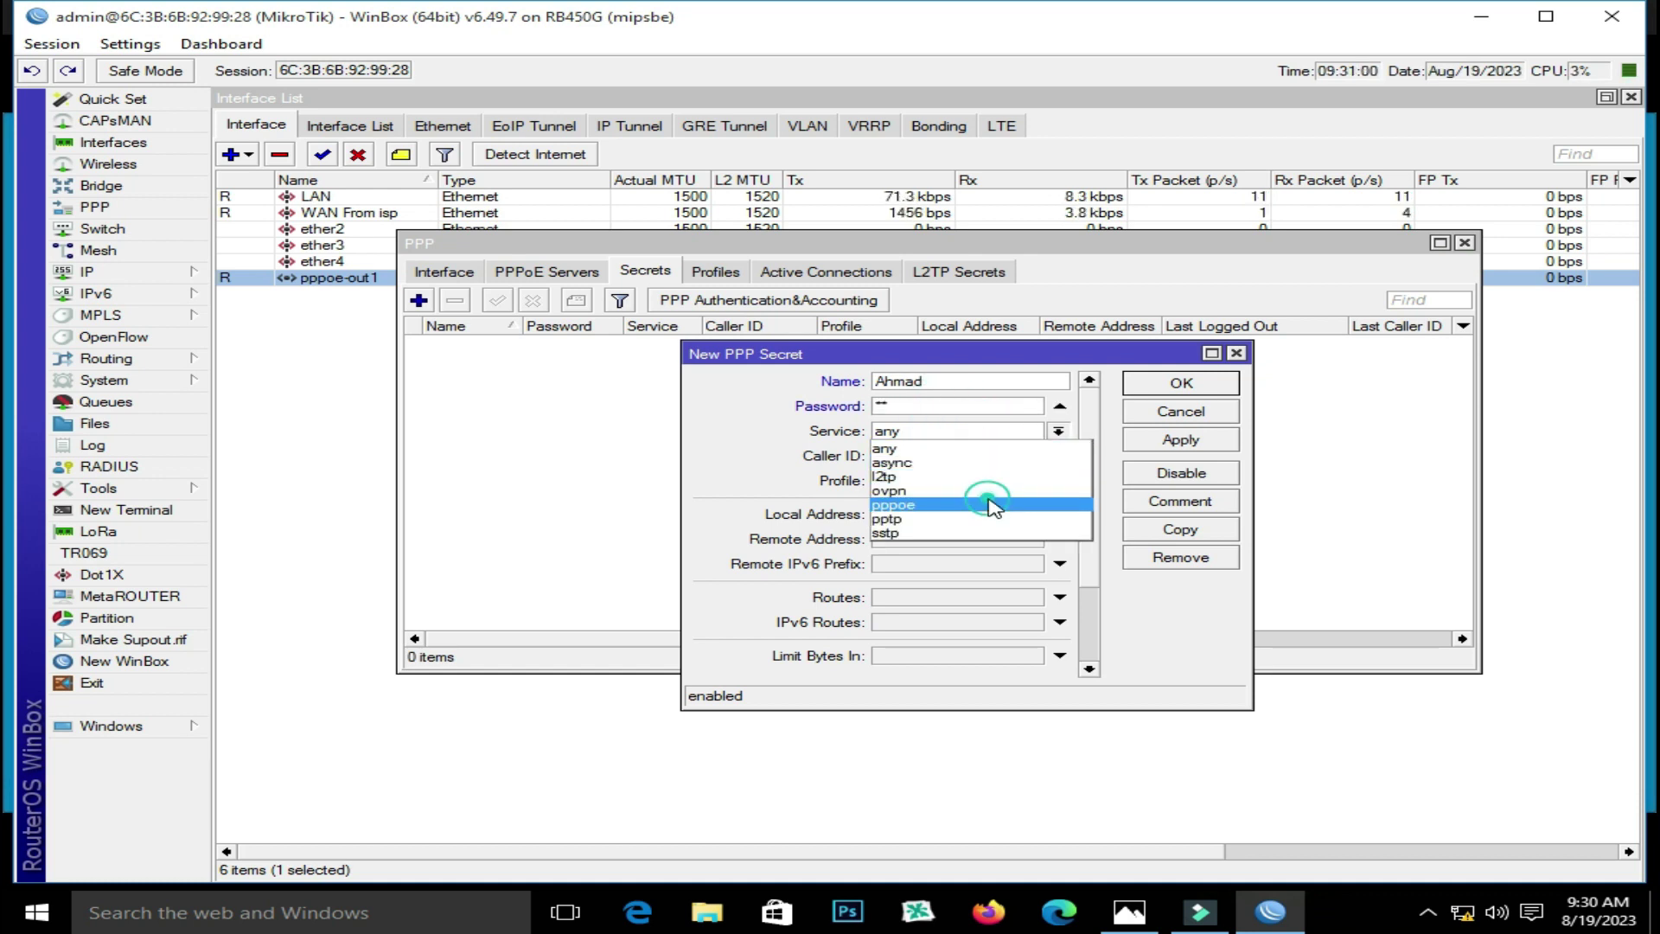
pyautogui.click(975, 480)
pyautogui.click(974, 498)
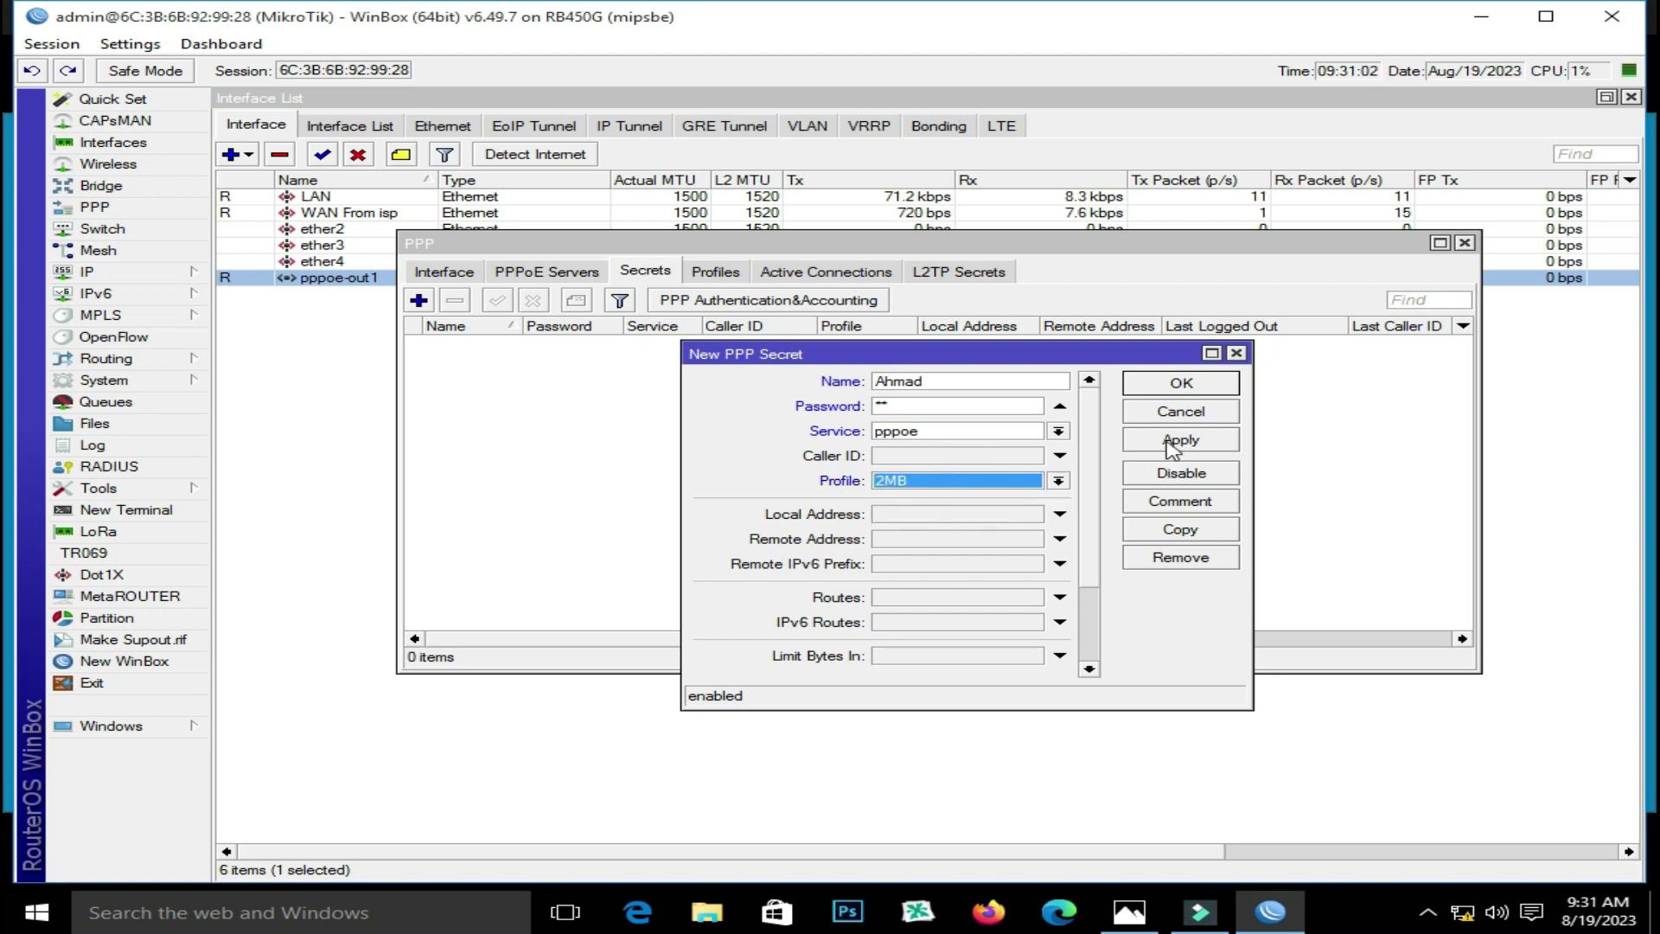
pyautogui.click(1180, 440)
pyautogui.click(1181, 383)
pyautogui.moveTo(1281, 234); pyautogui.dragTo(1228, 330)
pyautogui.click(588, 442)
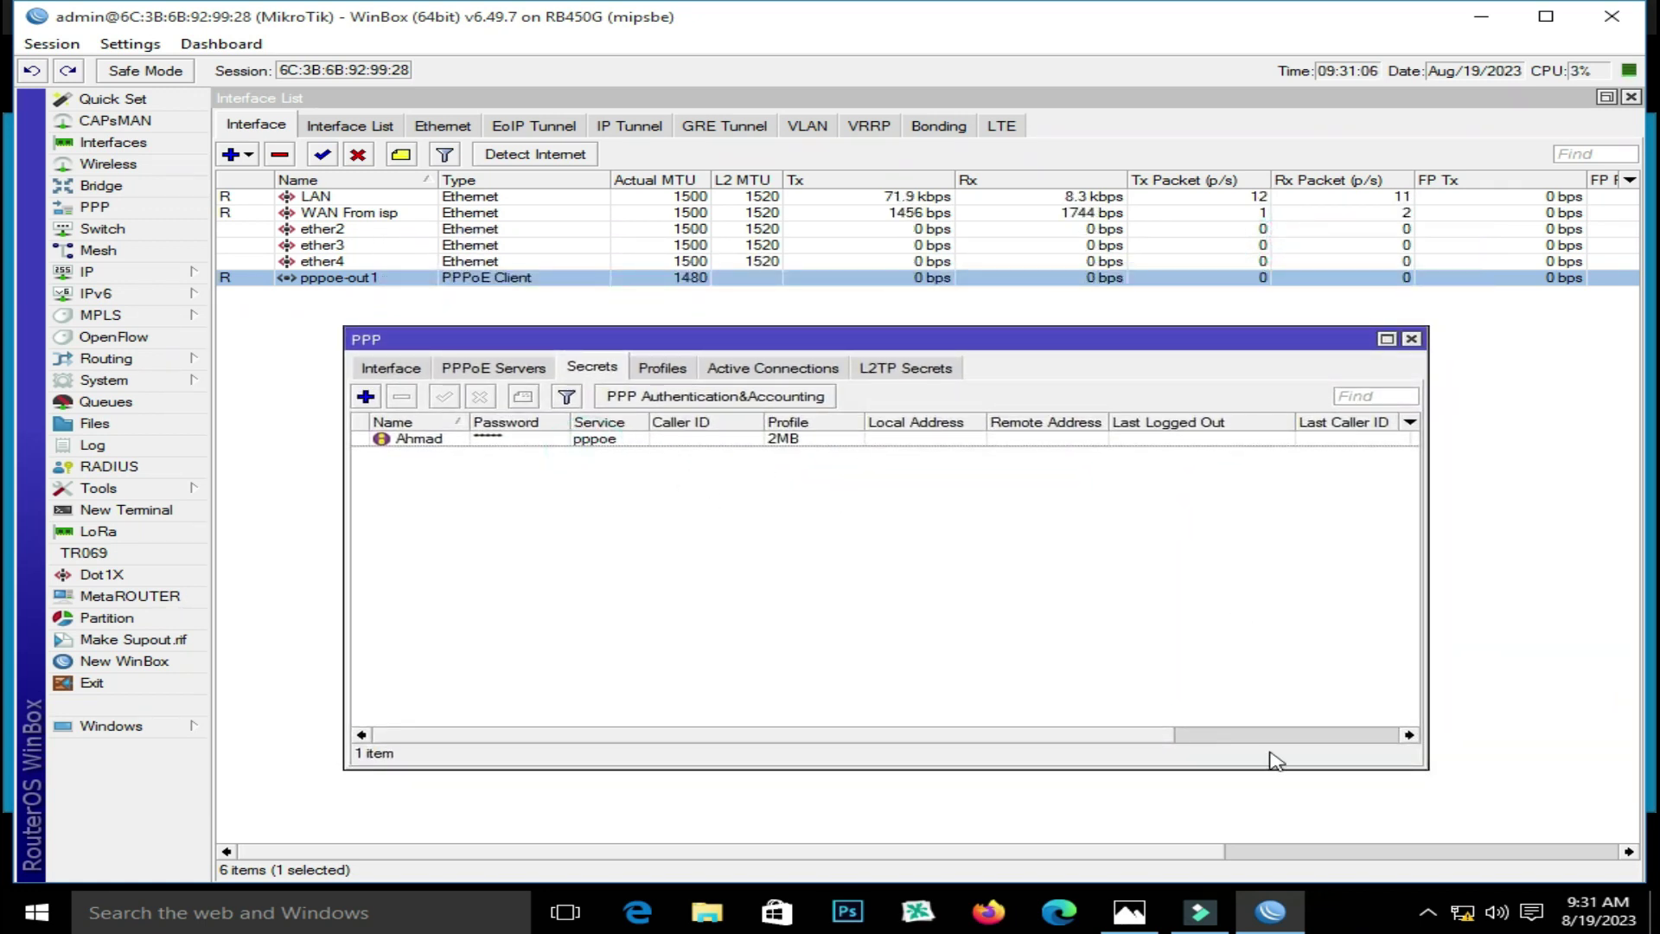
# Dial the Windows Broadband Connection using the PPPoE user name and password, then close Settings
pyautogui.click(1462, 912)
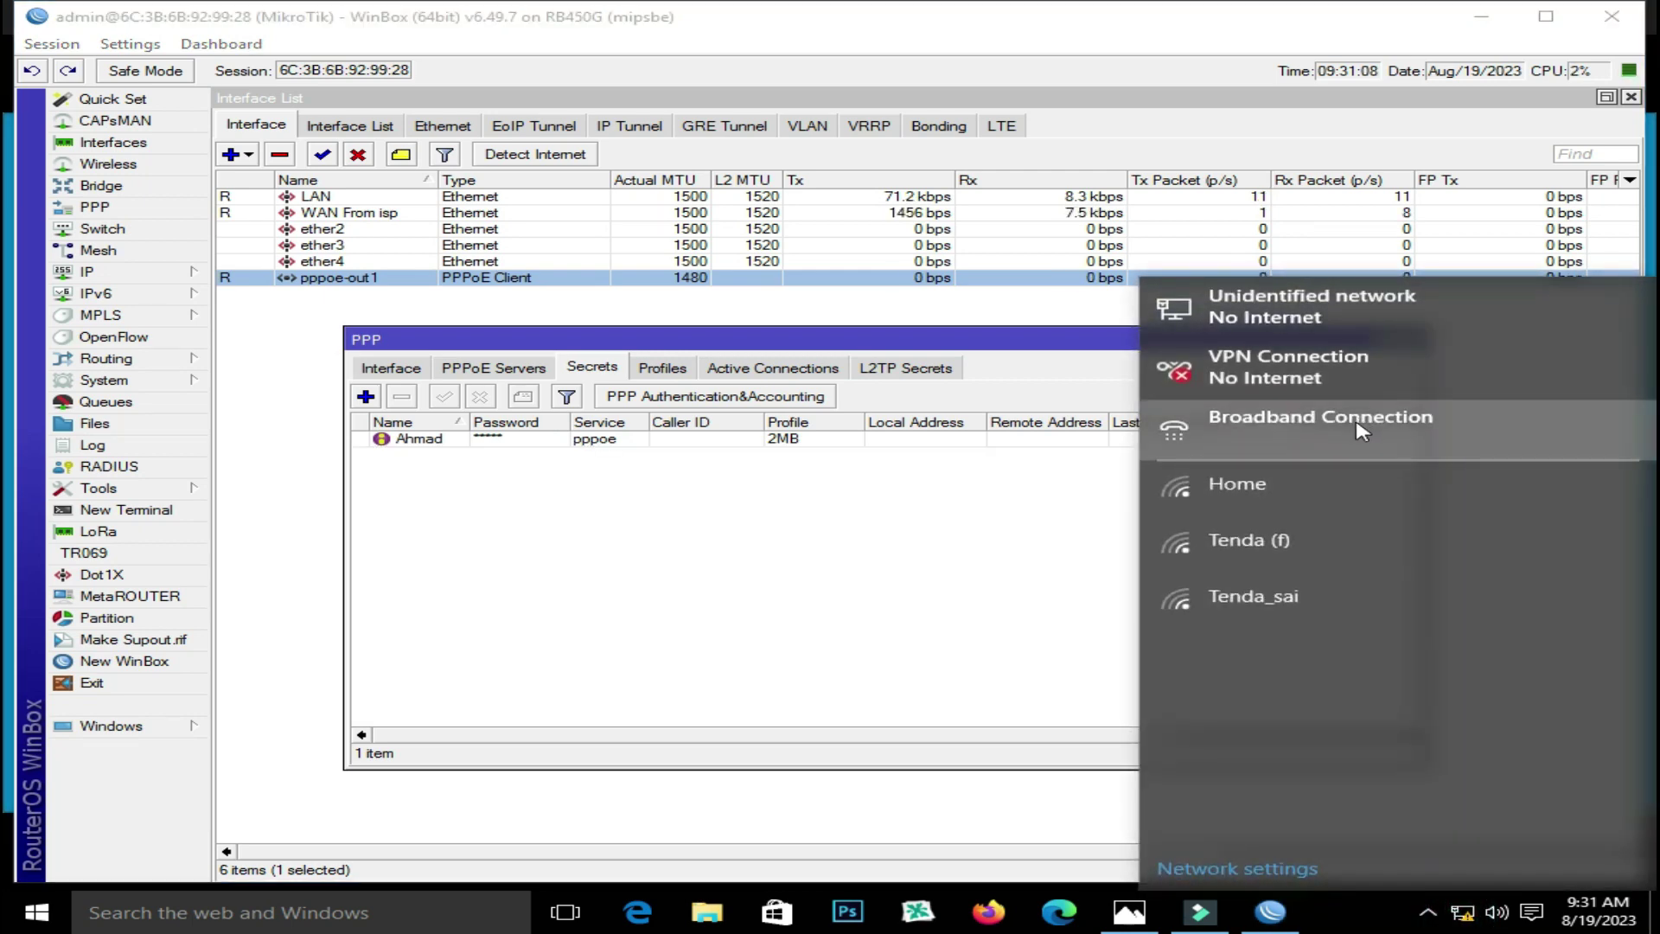
pyautogui.click(1345, 432)
pyautogui.click(950, 368)
pyautogui.click(952, 448)
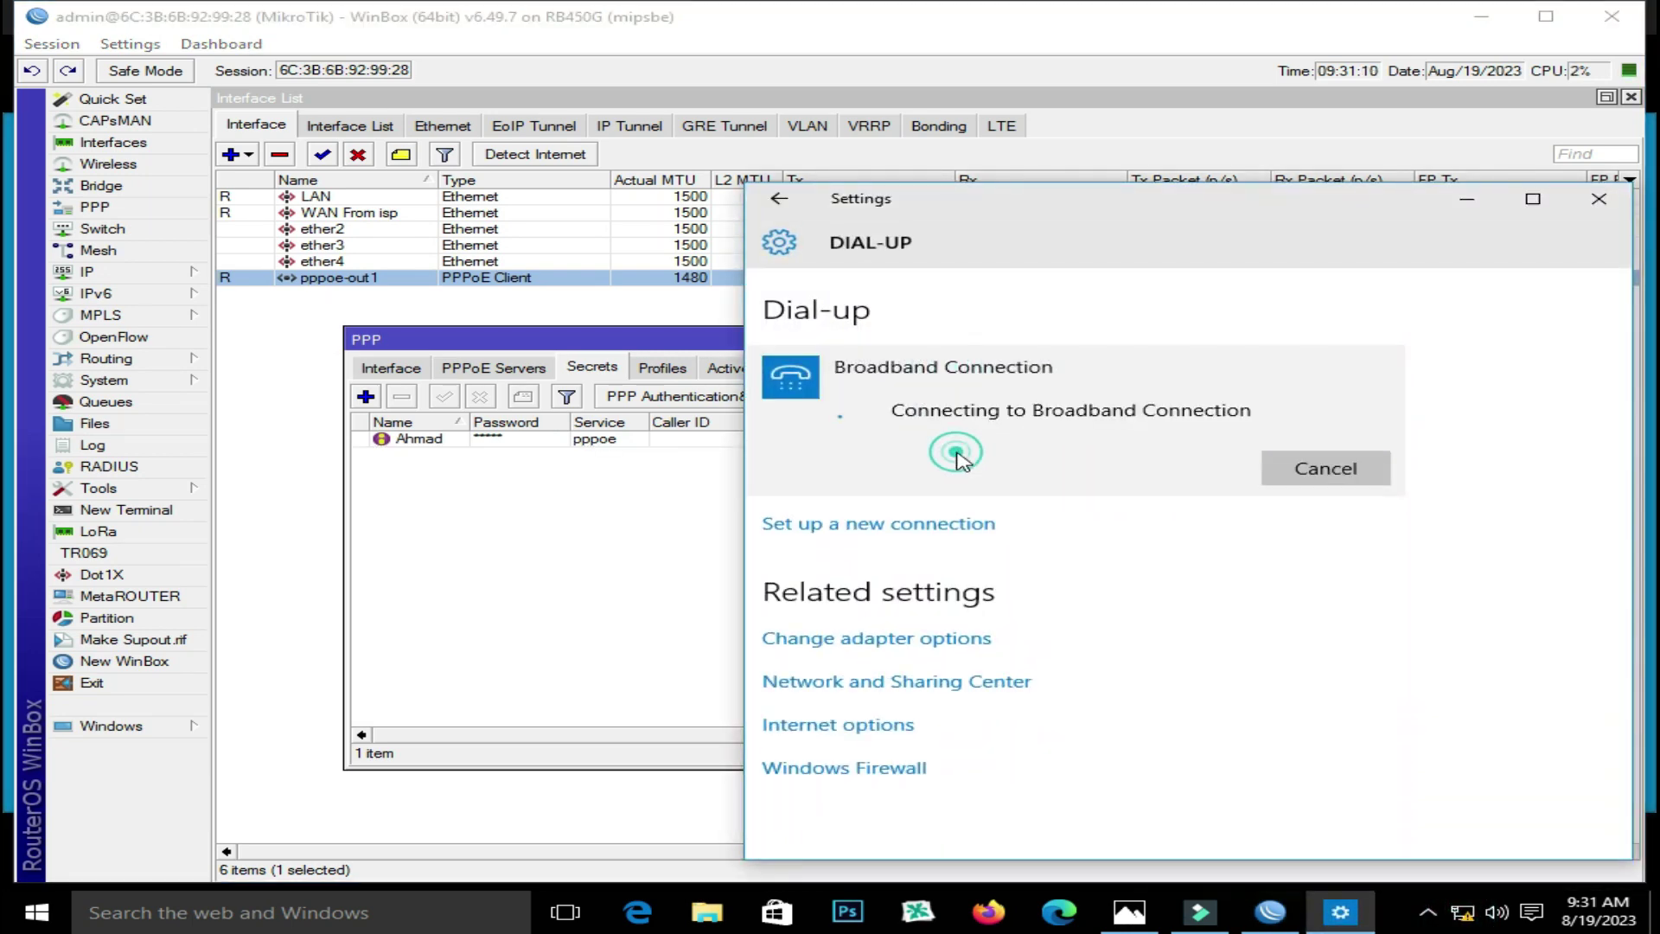
pyautogui.write('Ahmad')
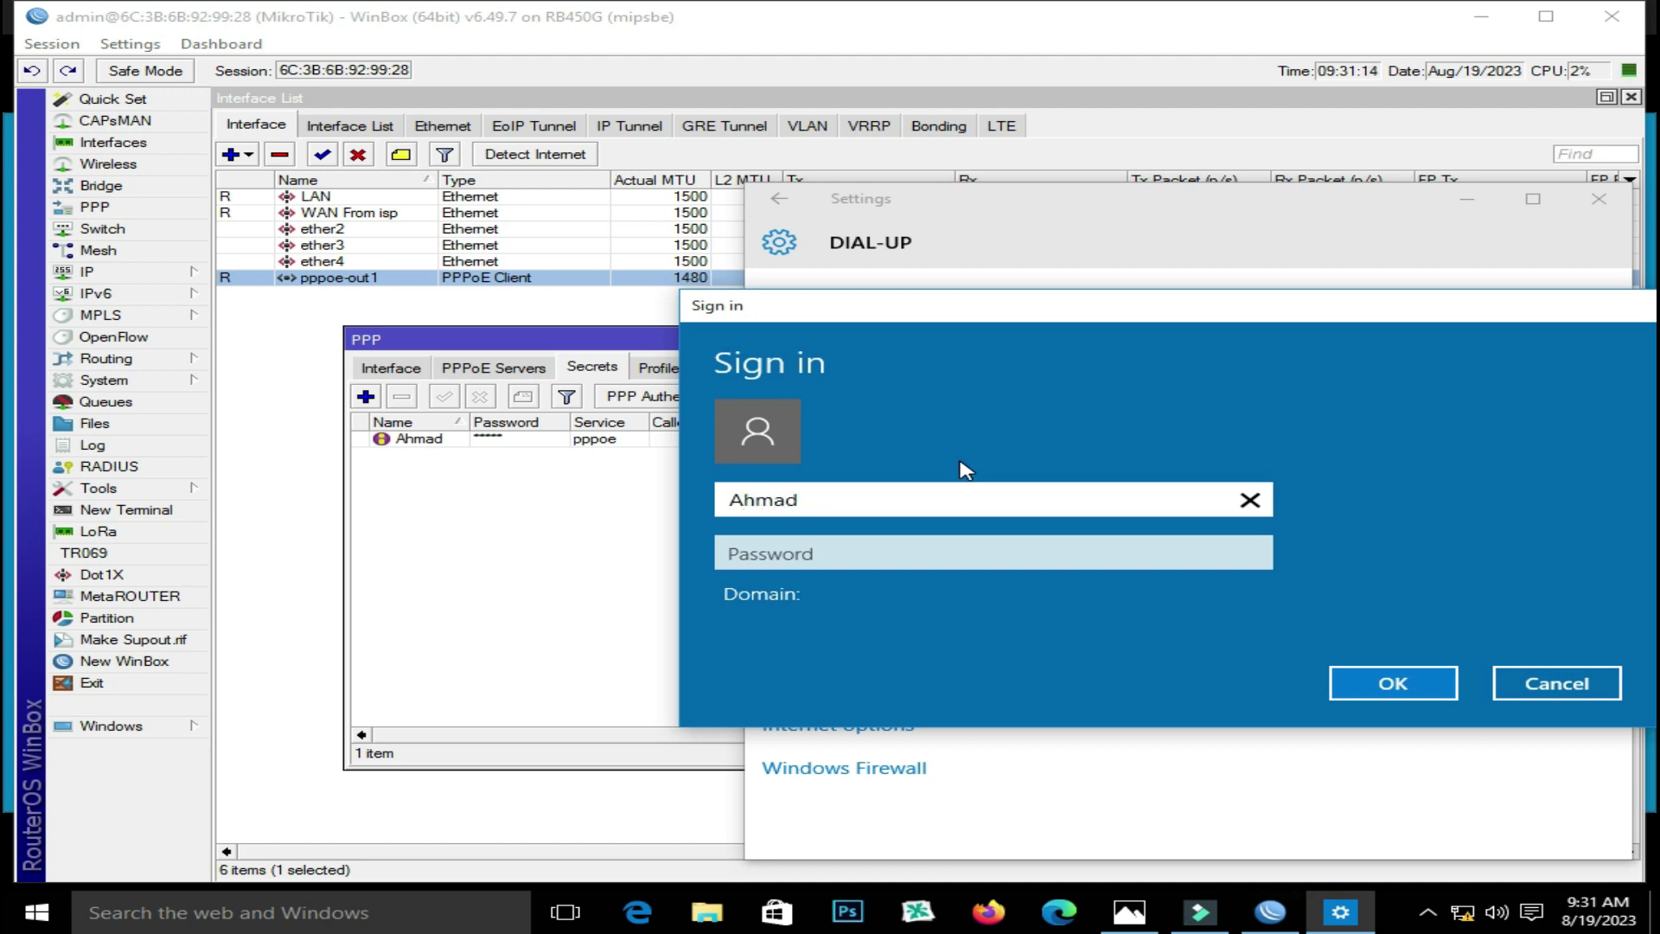
pyautogui.press('Tab')
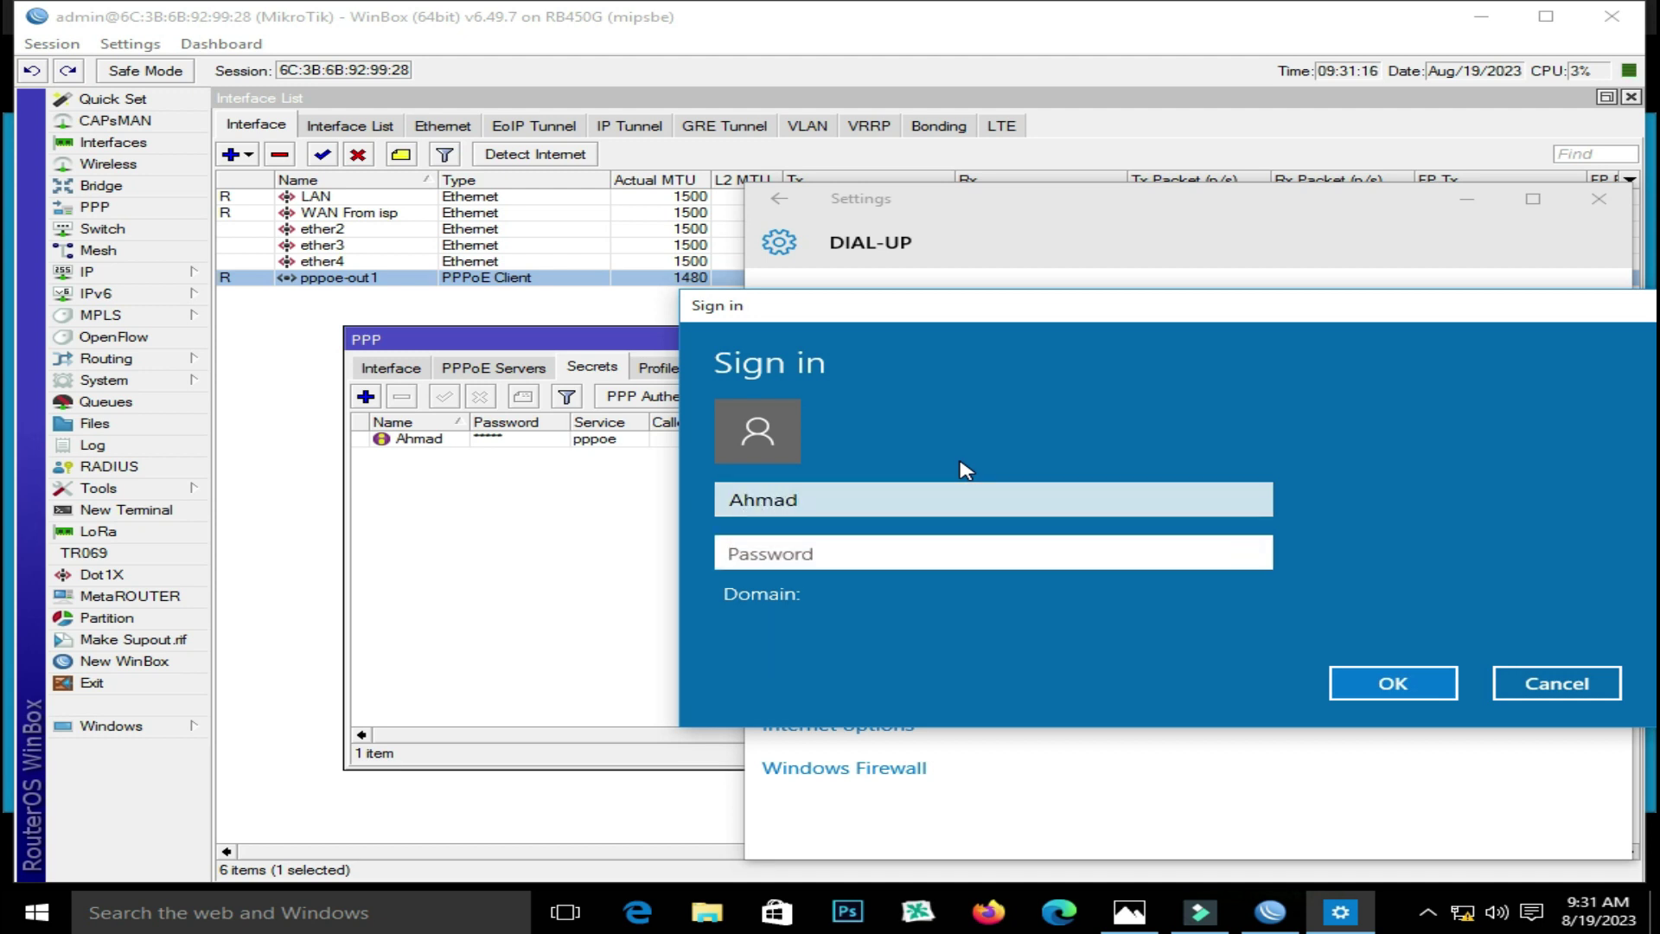
pyautogui.write('123456')
pyautogui.press('Return')
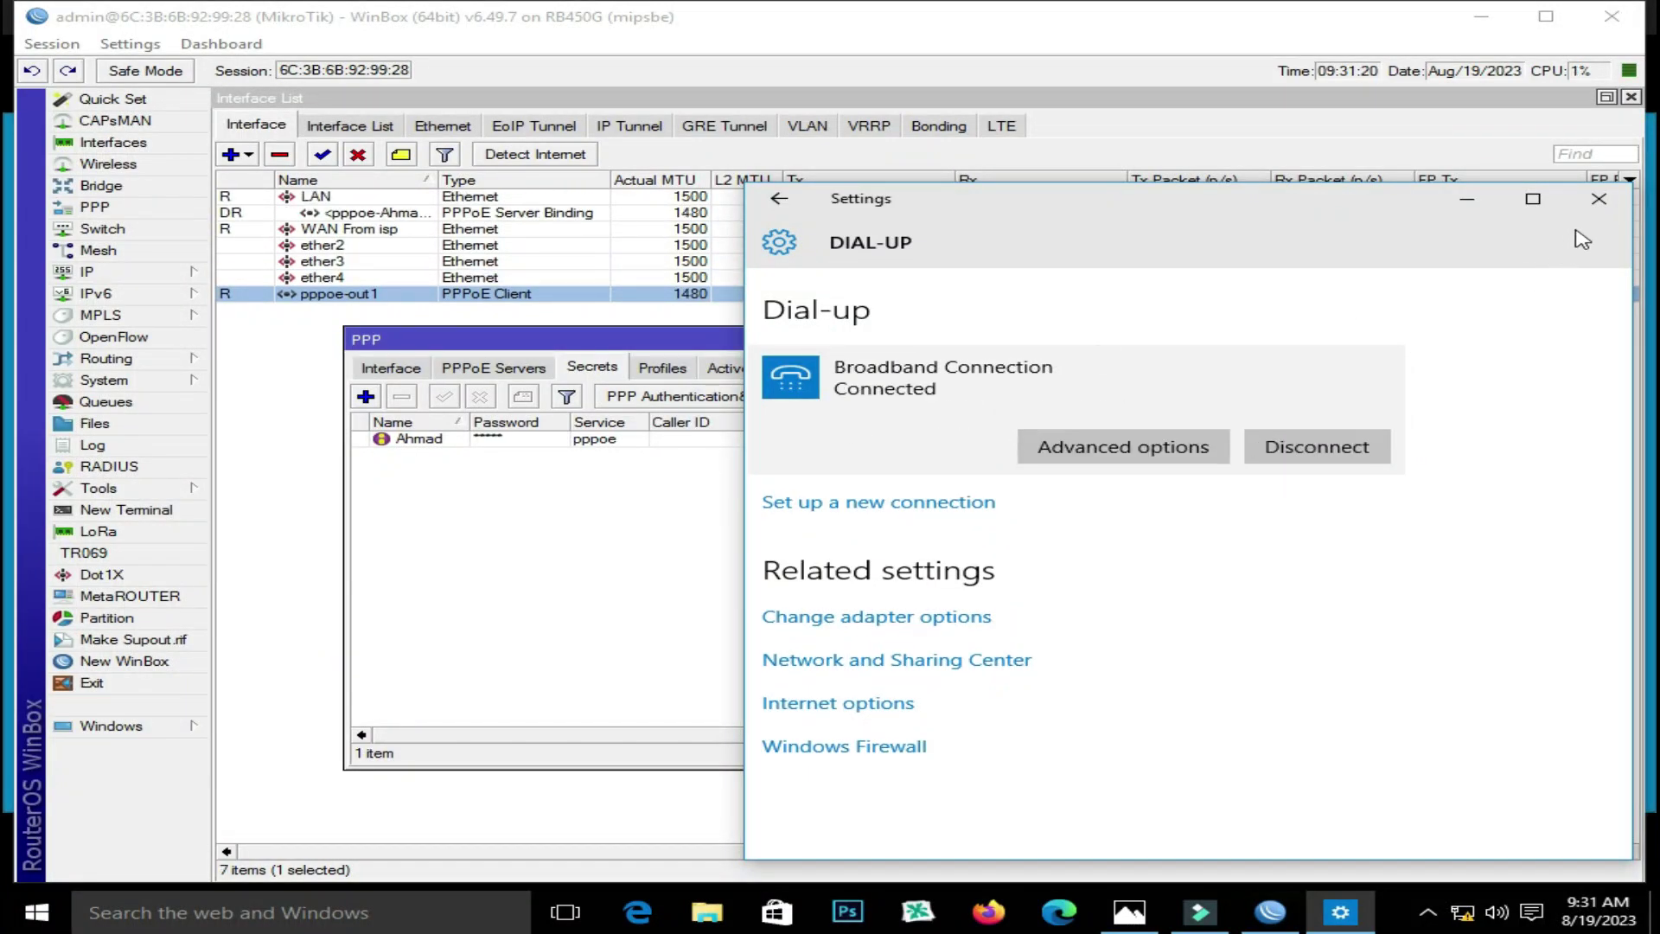
pyautogui.click(1598, 199)
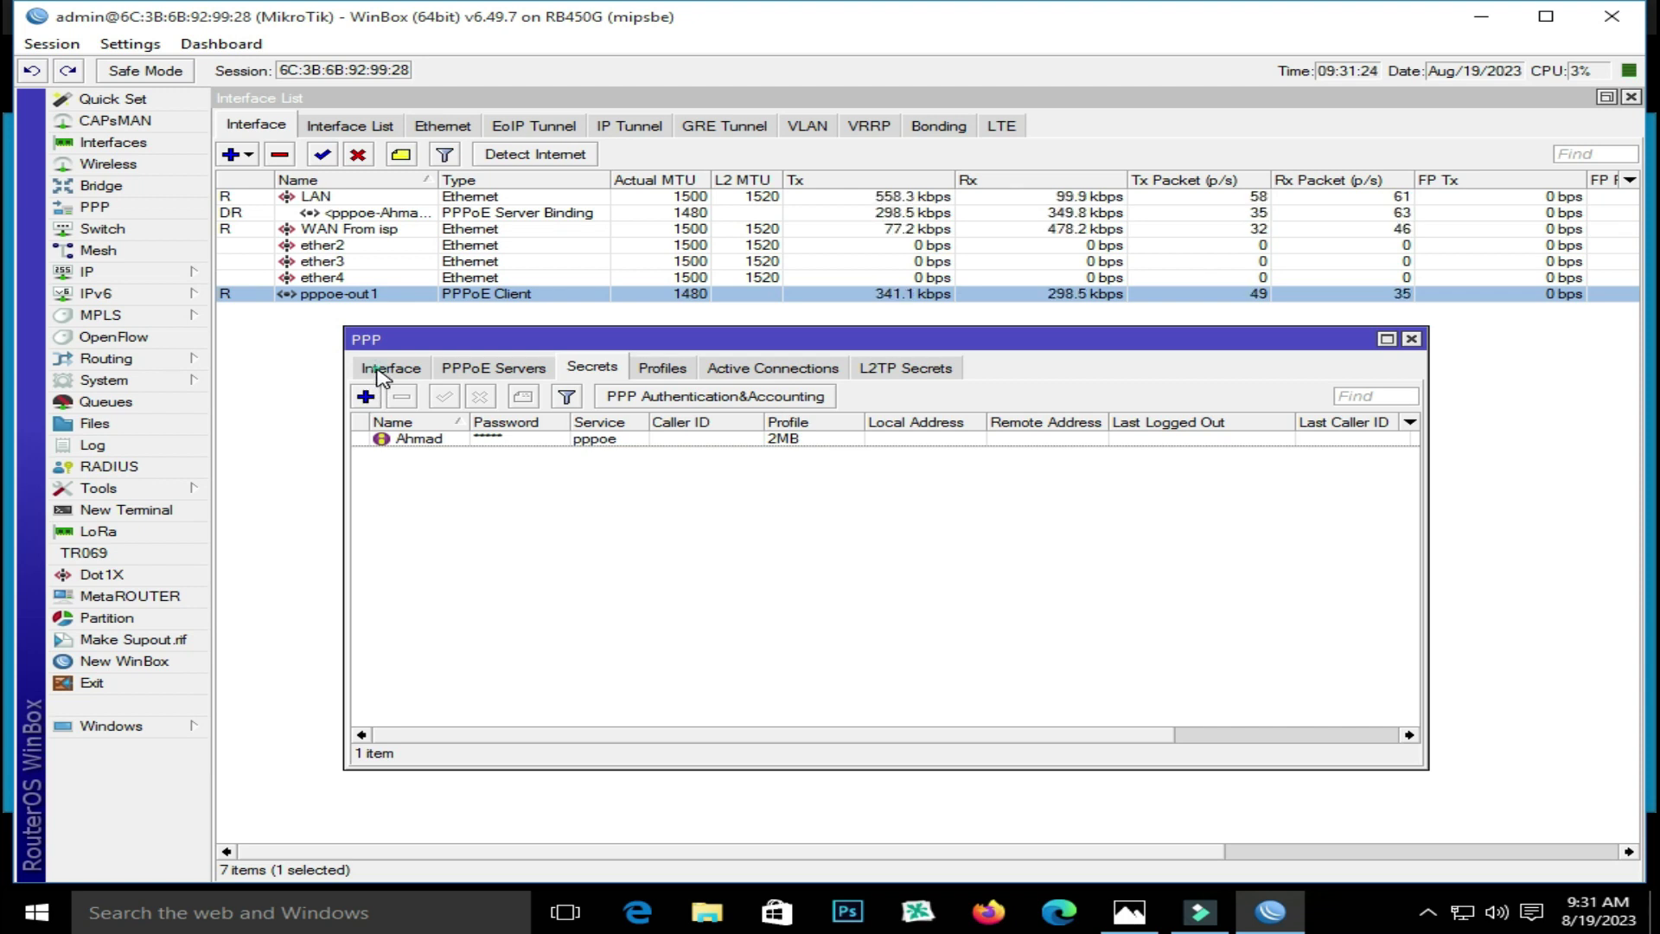
# Review the client's PPPoE binding: local address 192.168.55.1, remote address 44.44.44.254
pyautogui.click(385, 369)
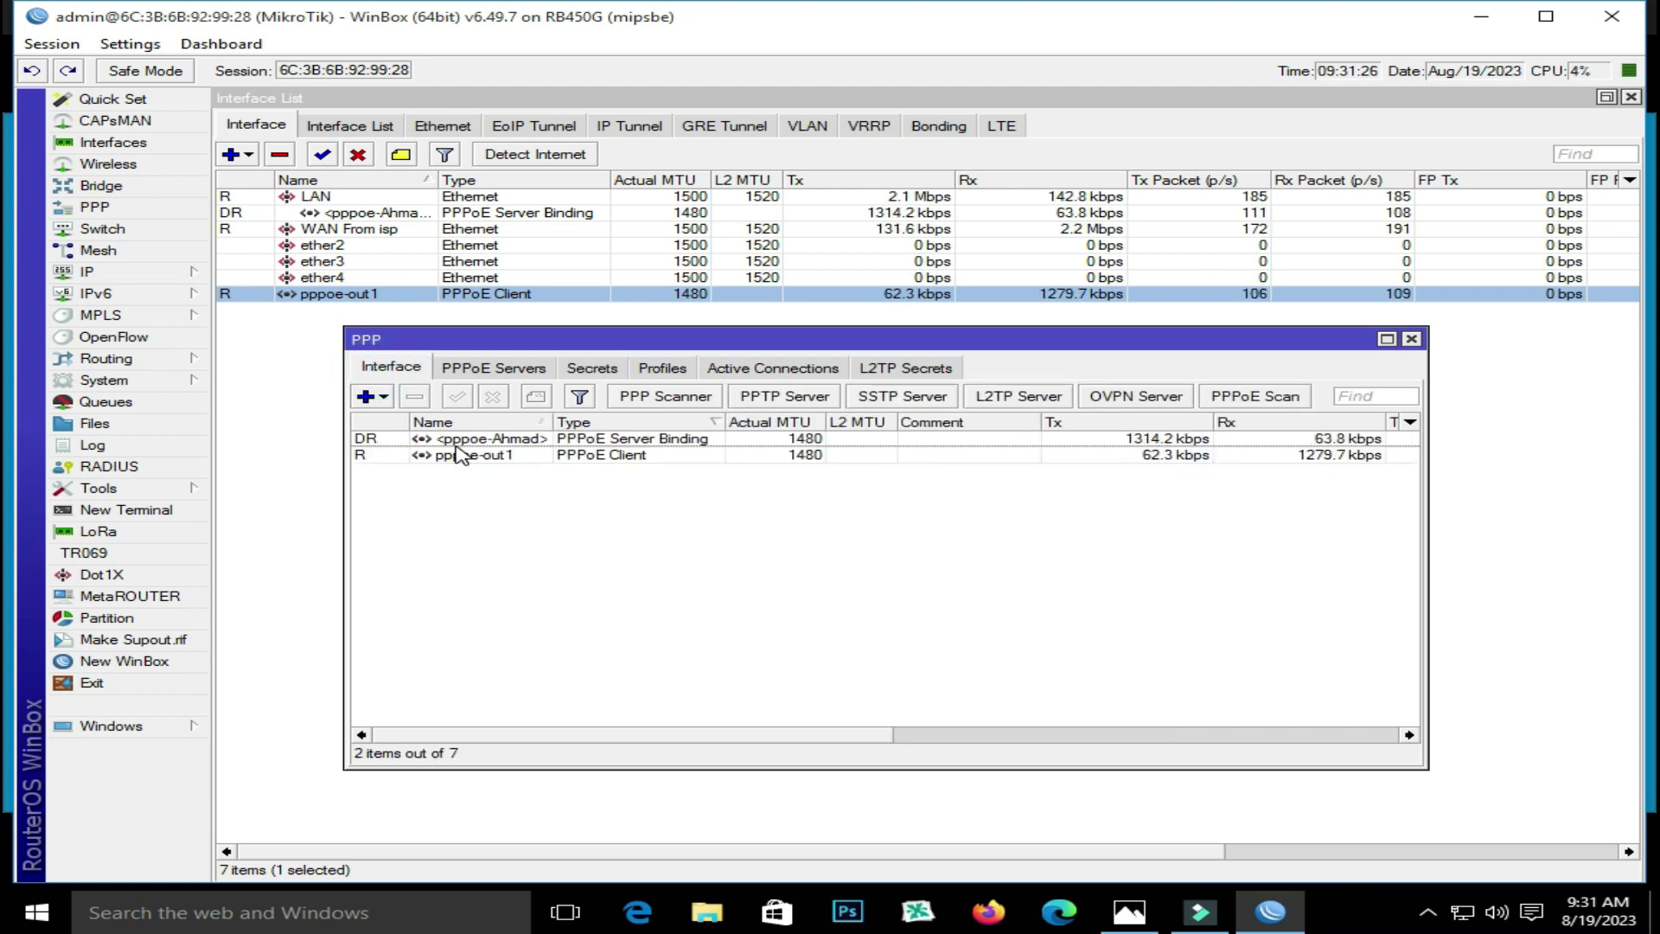
pyautogui.doubleClick(467, 439)
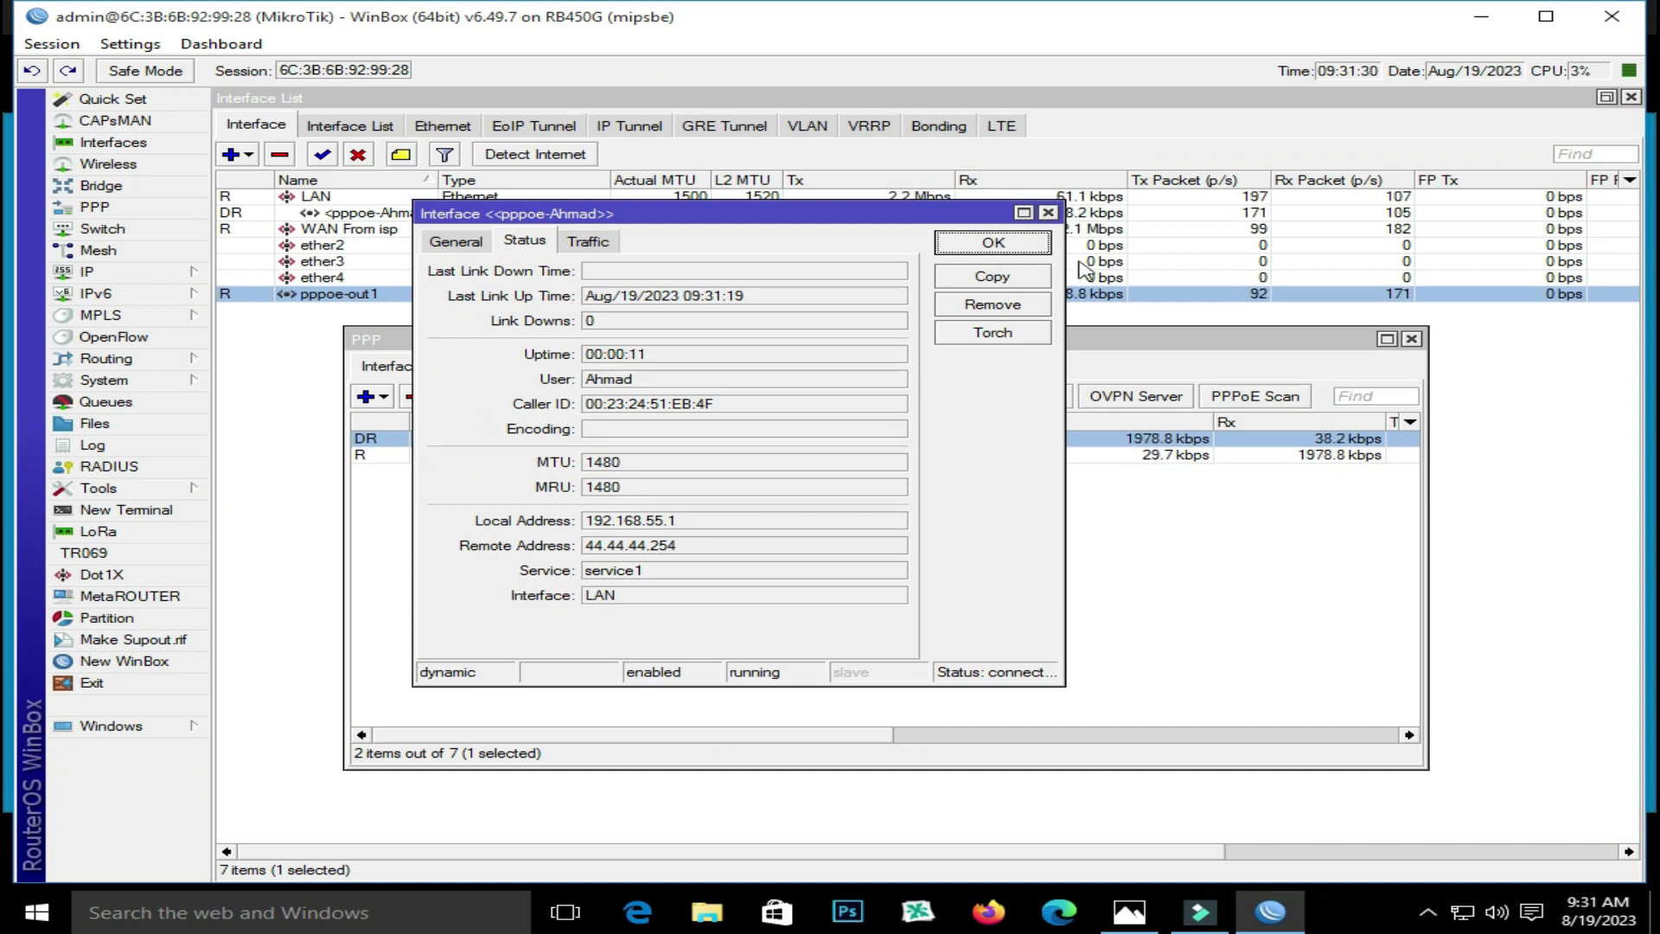
pyautogui.click(1047, 212)
pyautogui.rightClick(1366, 906)
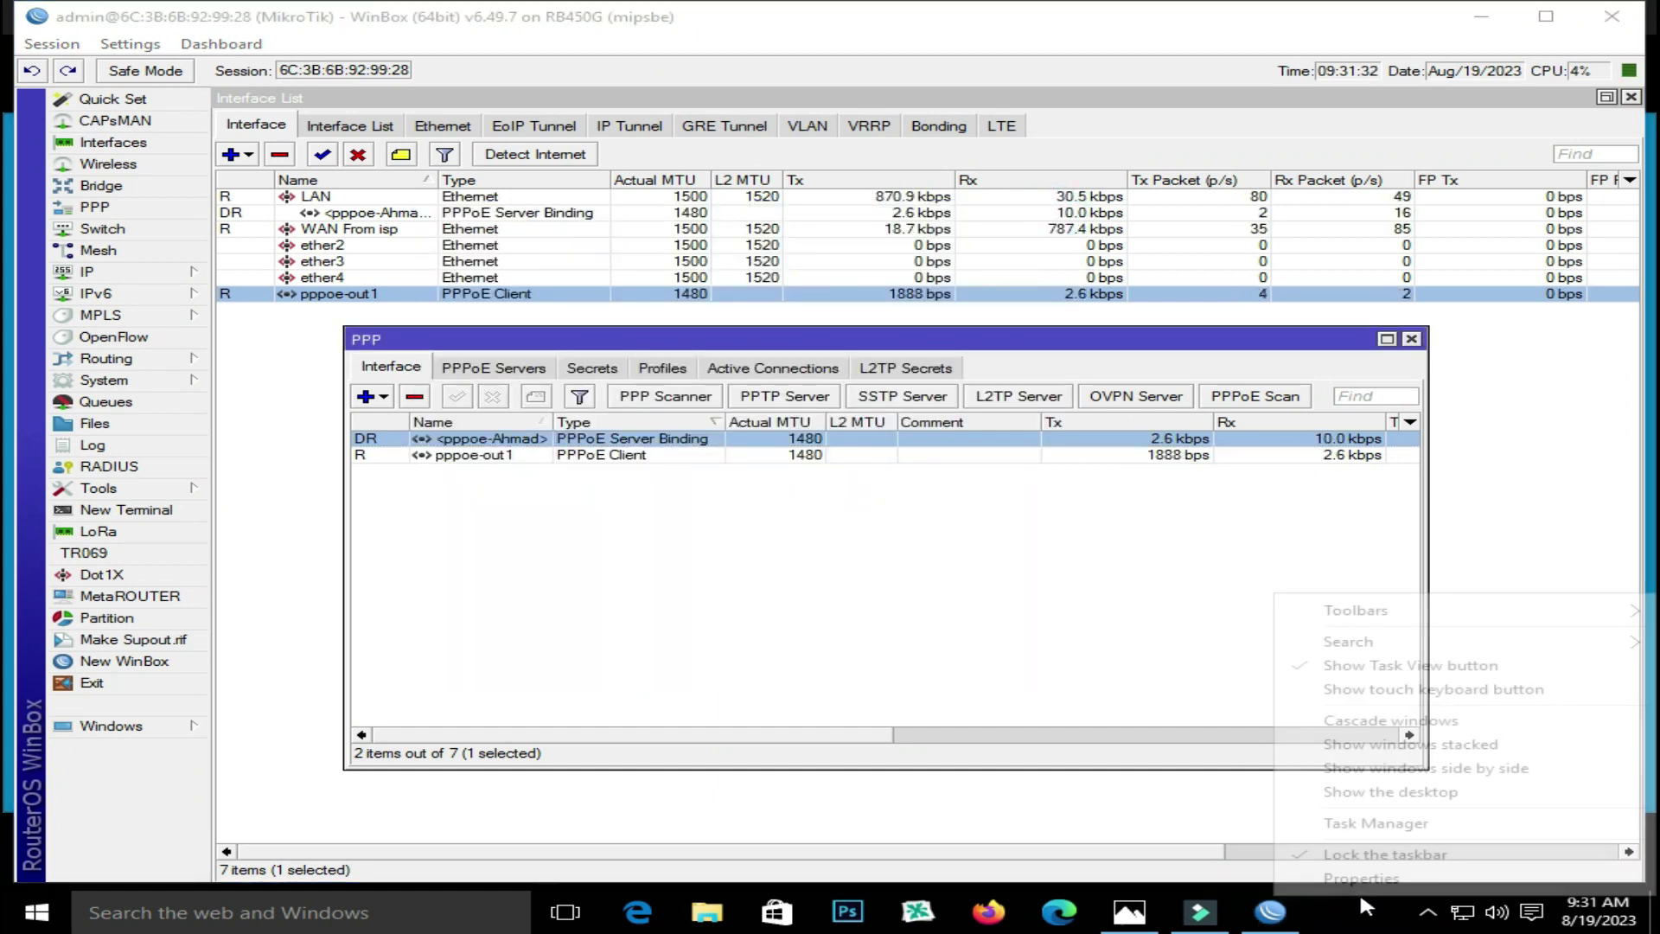
pyautogui.click(1342, 820)
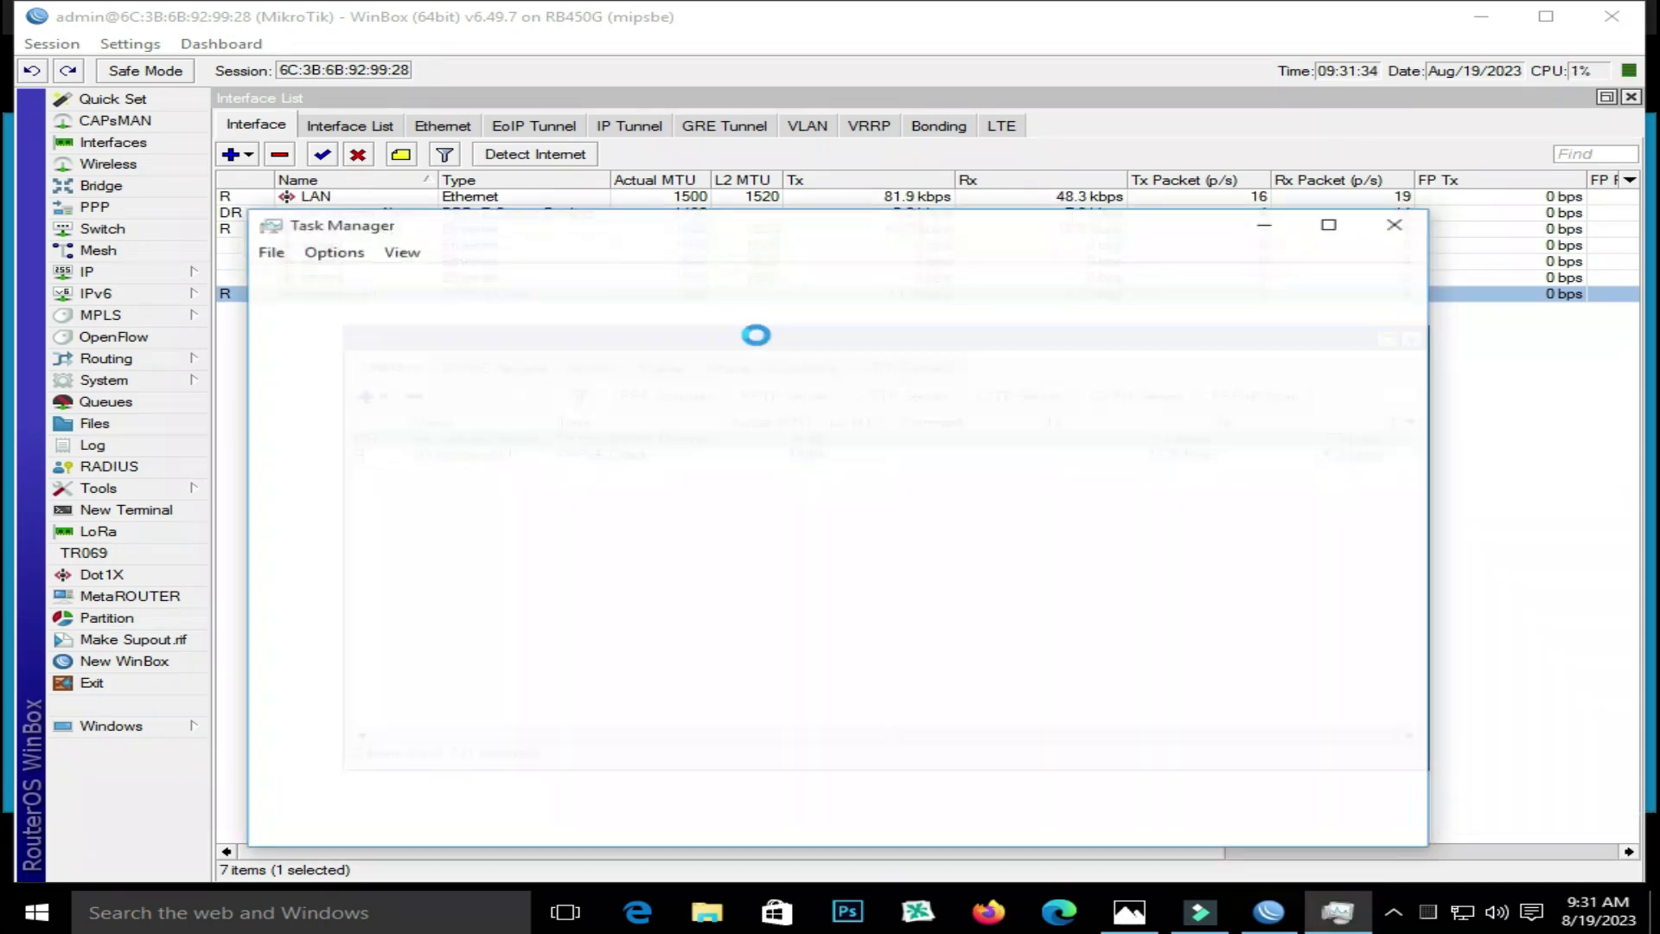
pyautogui.click(396, 279)
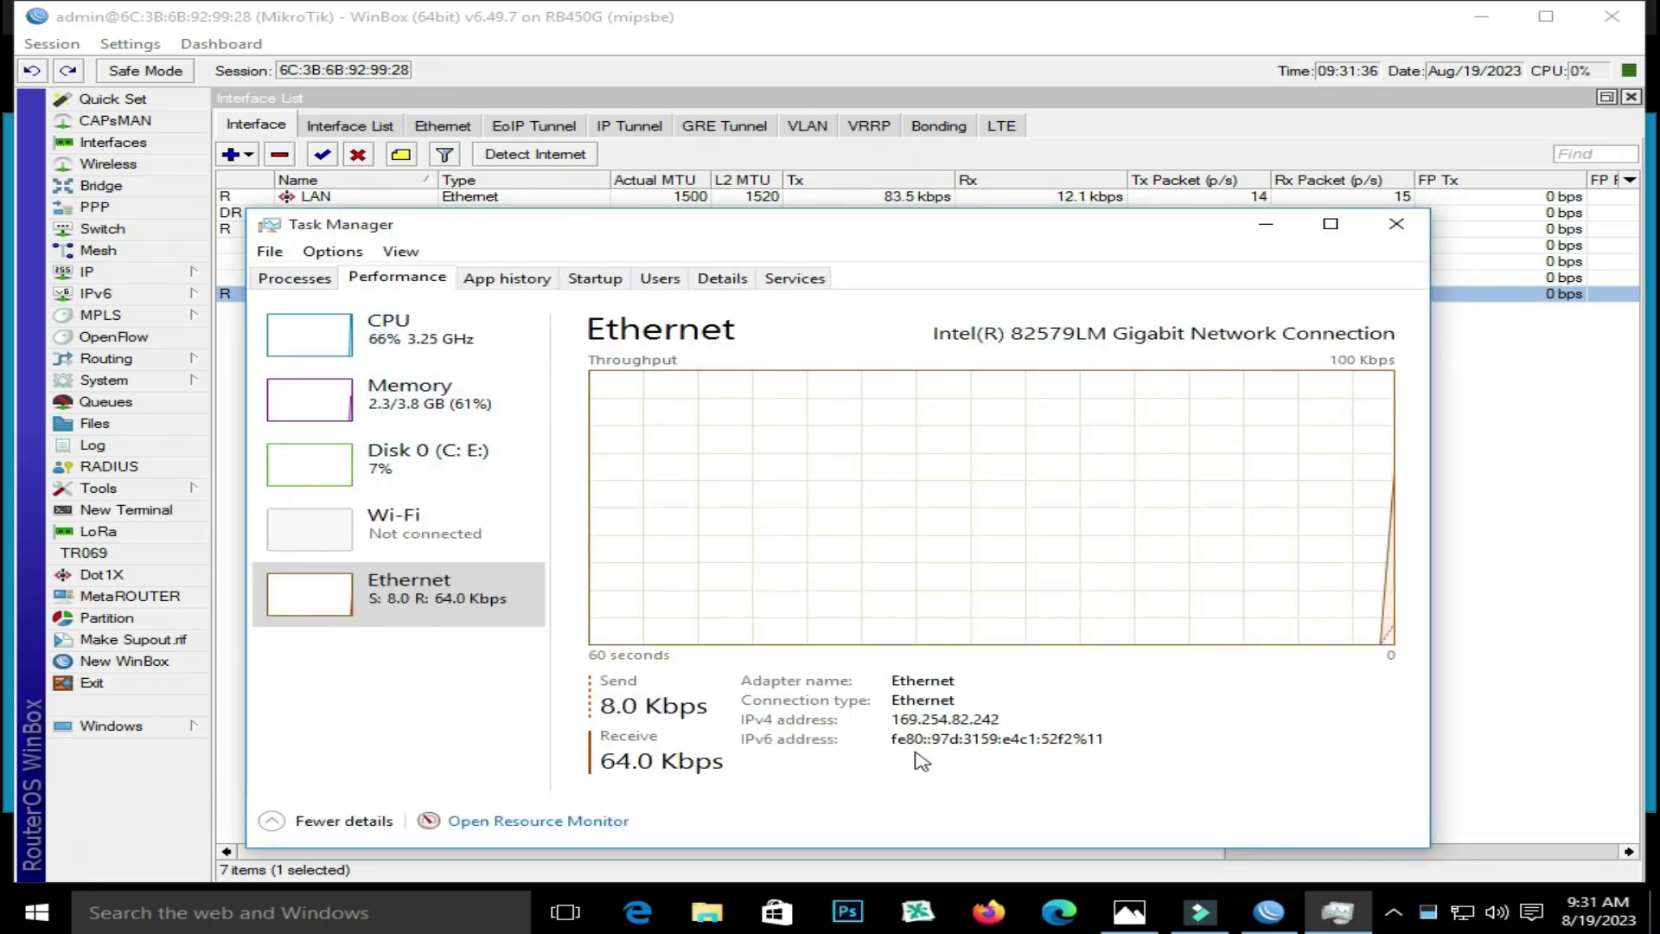
pyautogui.click(1396, 228)
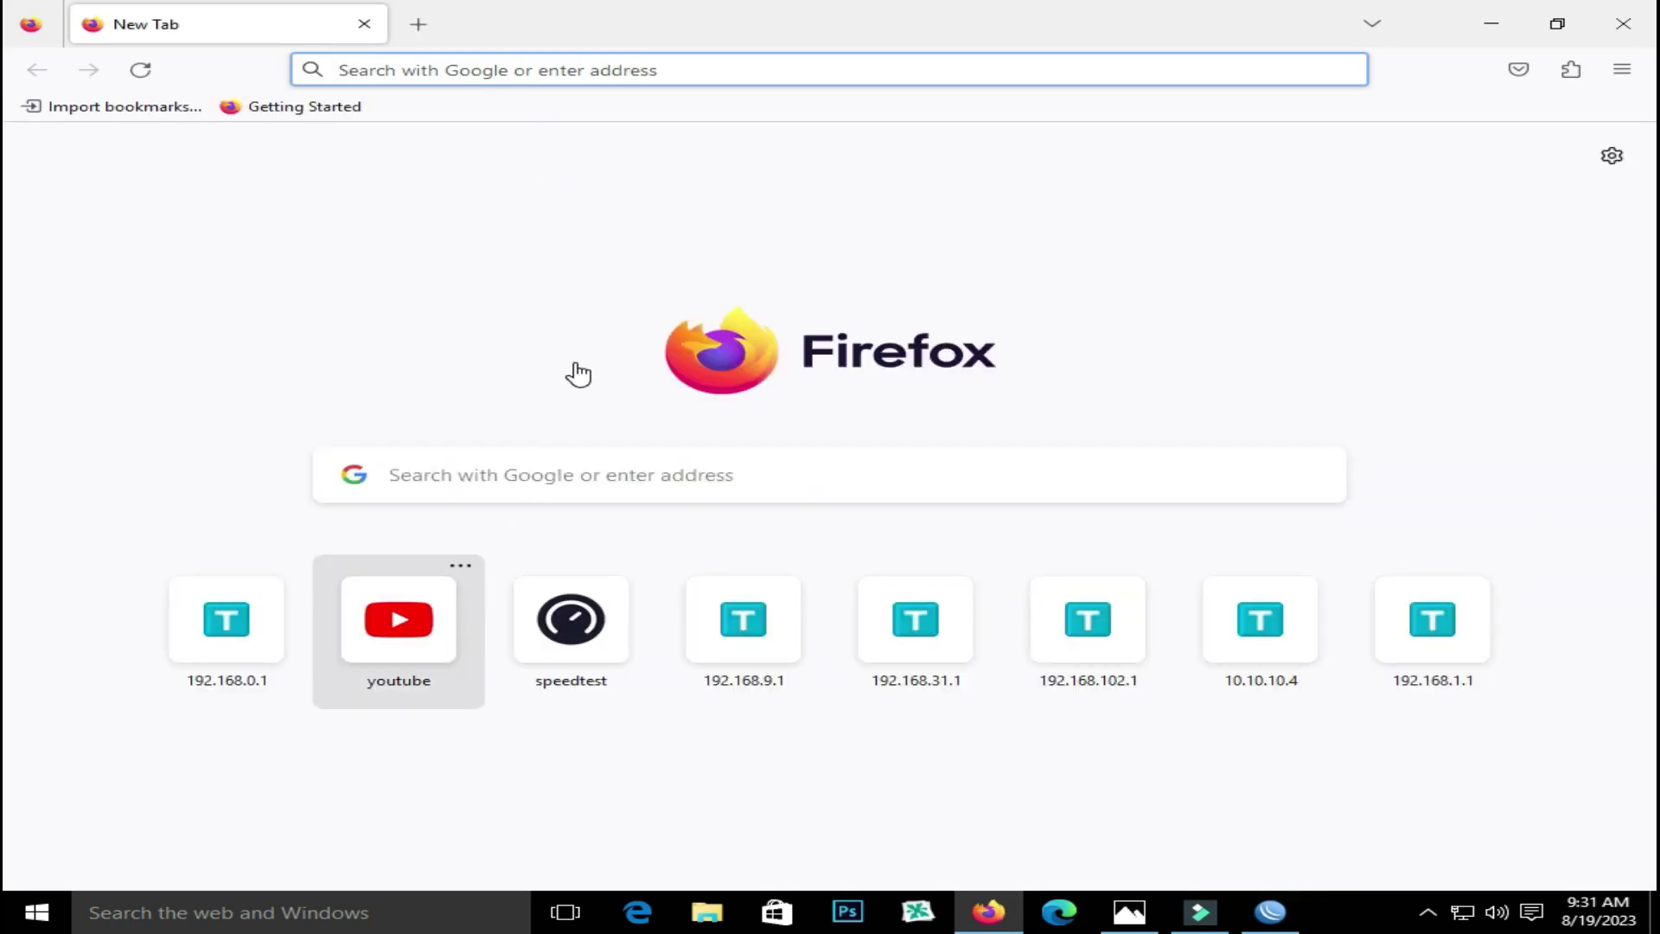
# Load google in Firefox and dismiss the update notice
pyautogui.write('google.com/')
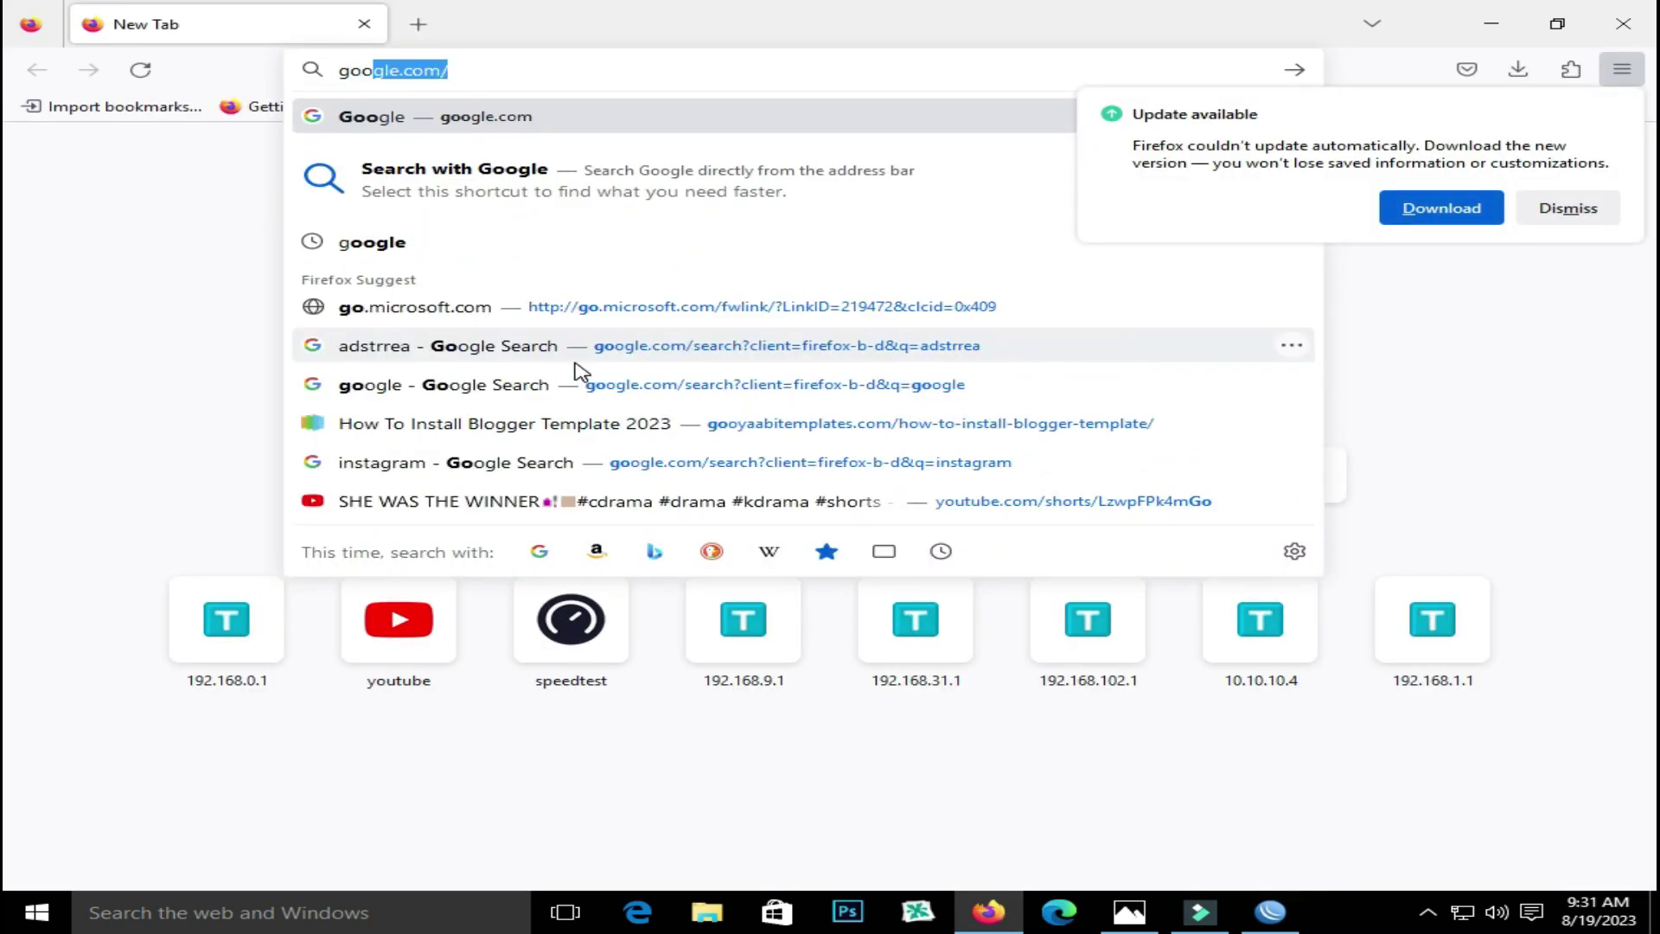
pyautogui.press('Return')
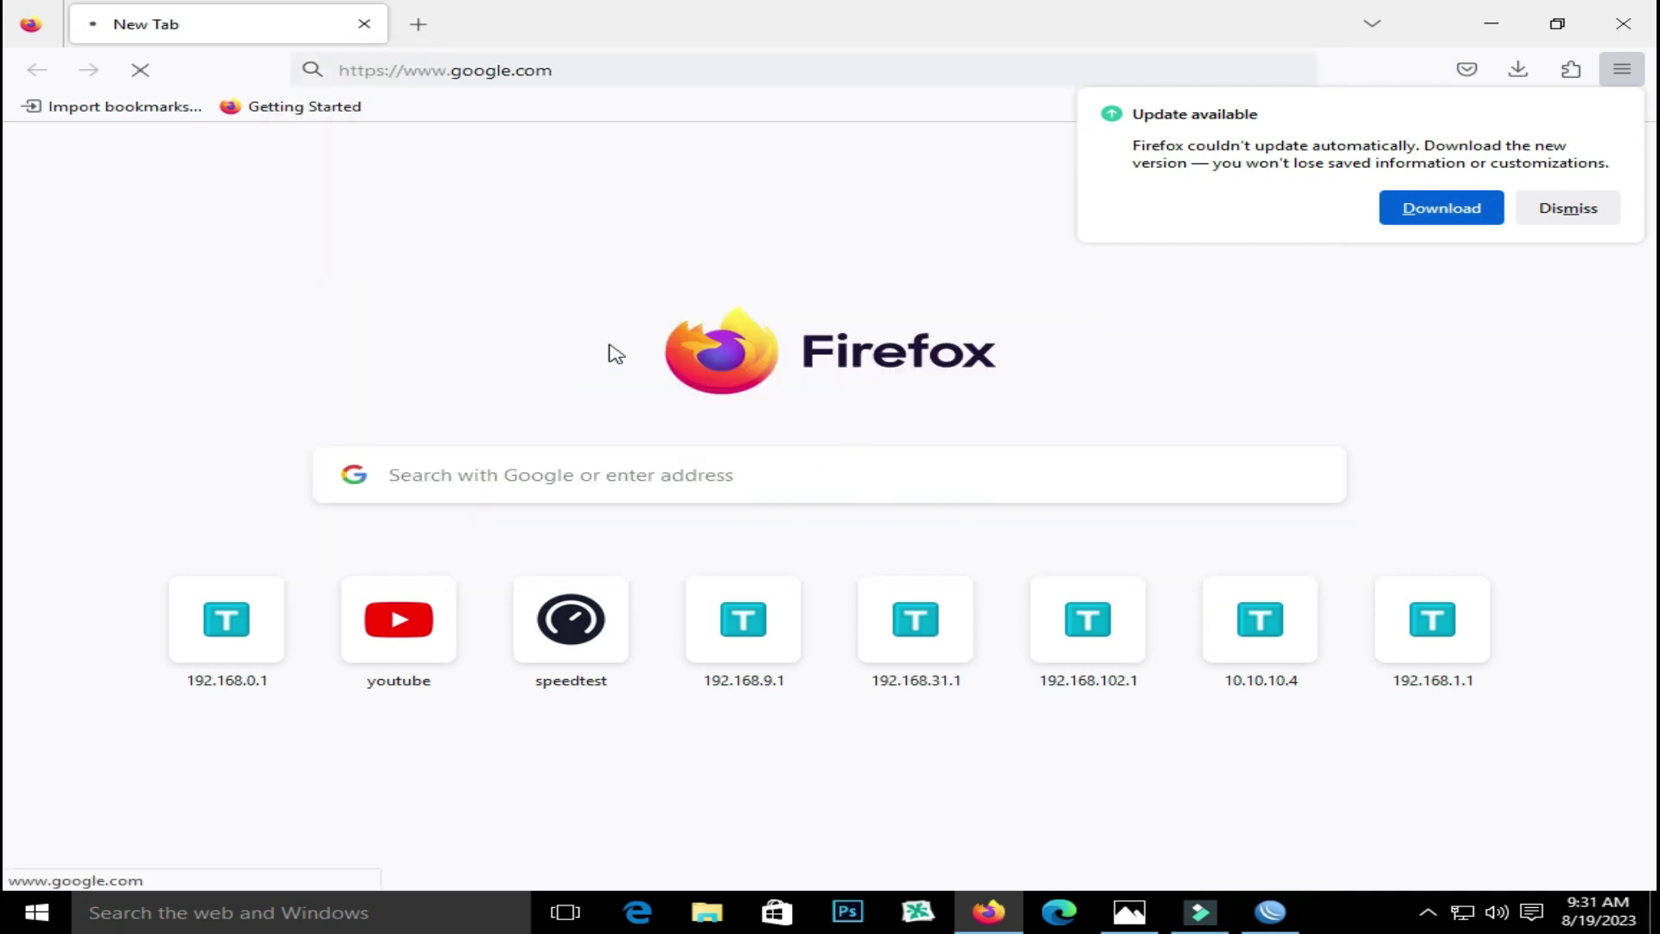
pyautogui.click(1595, 212)
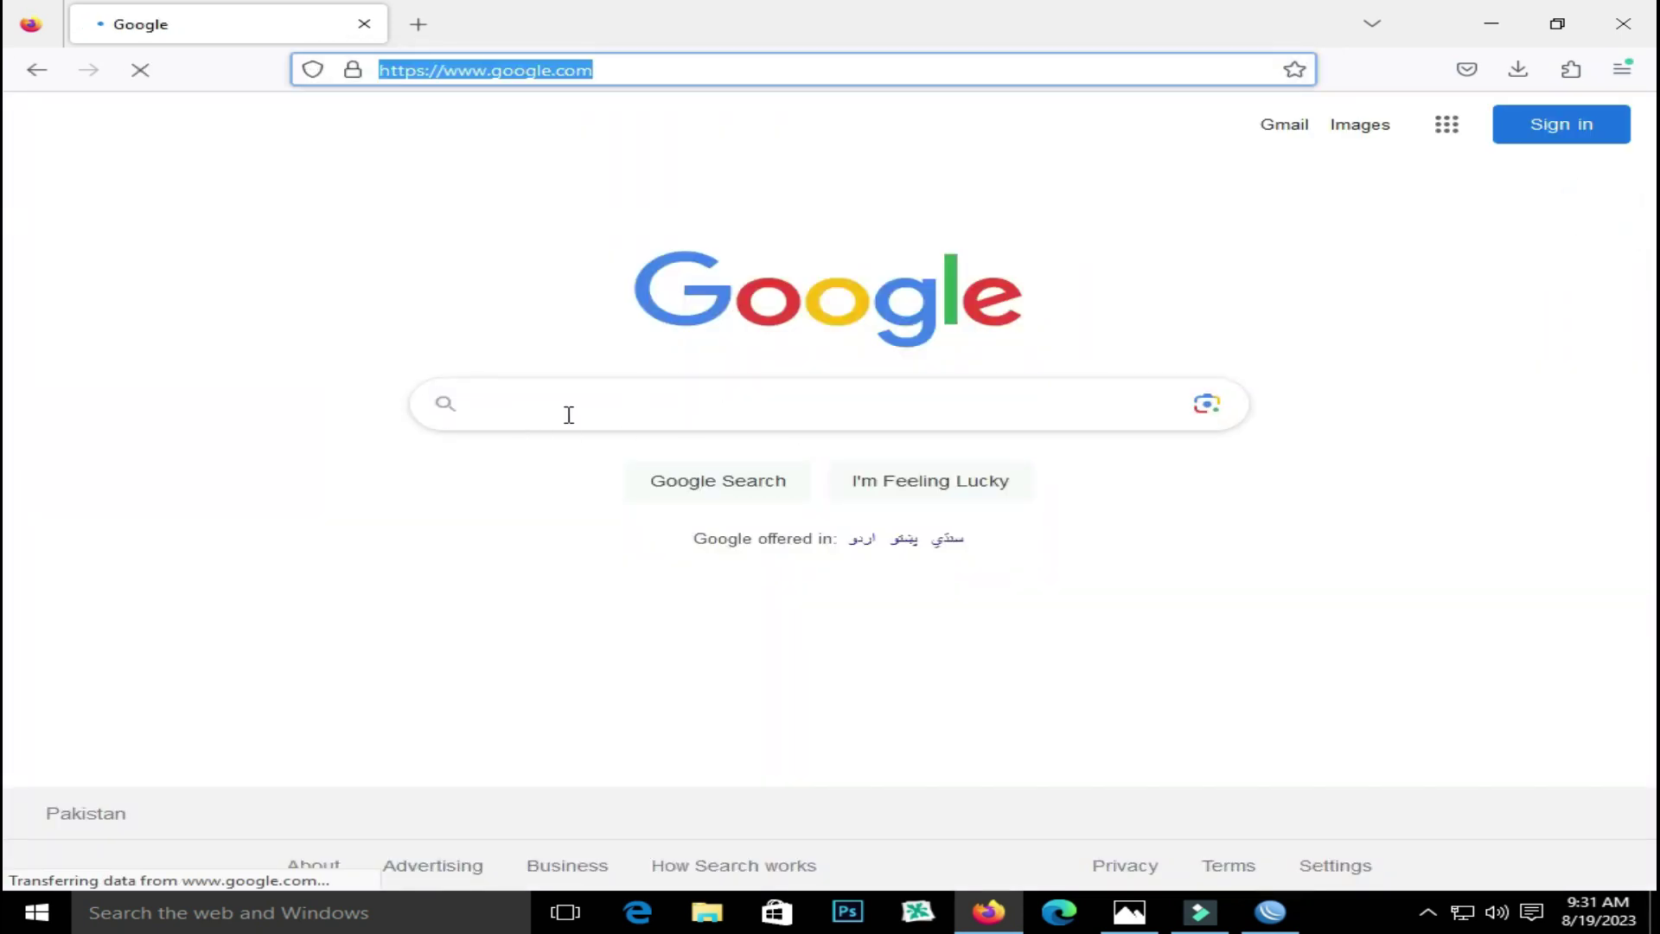
# Search Google for 'what is my ip address' and select the public IP shown
pyautogui.write('w')
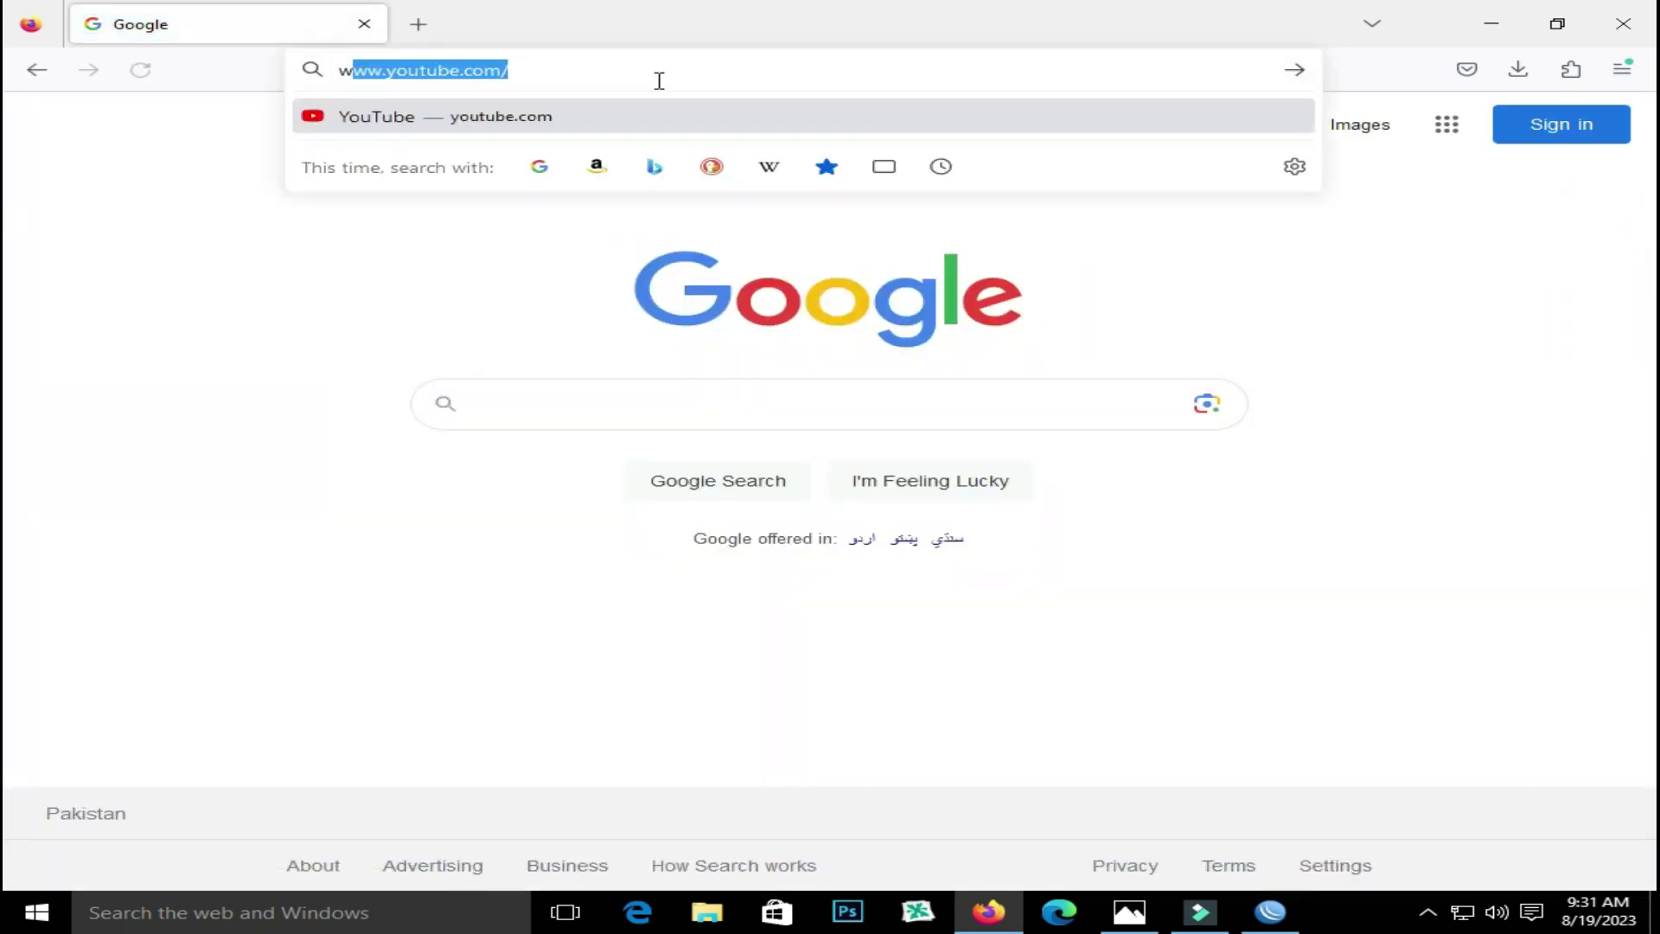
pyautogui.write('hat is')
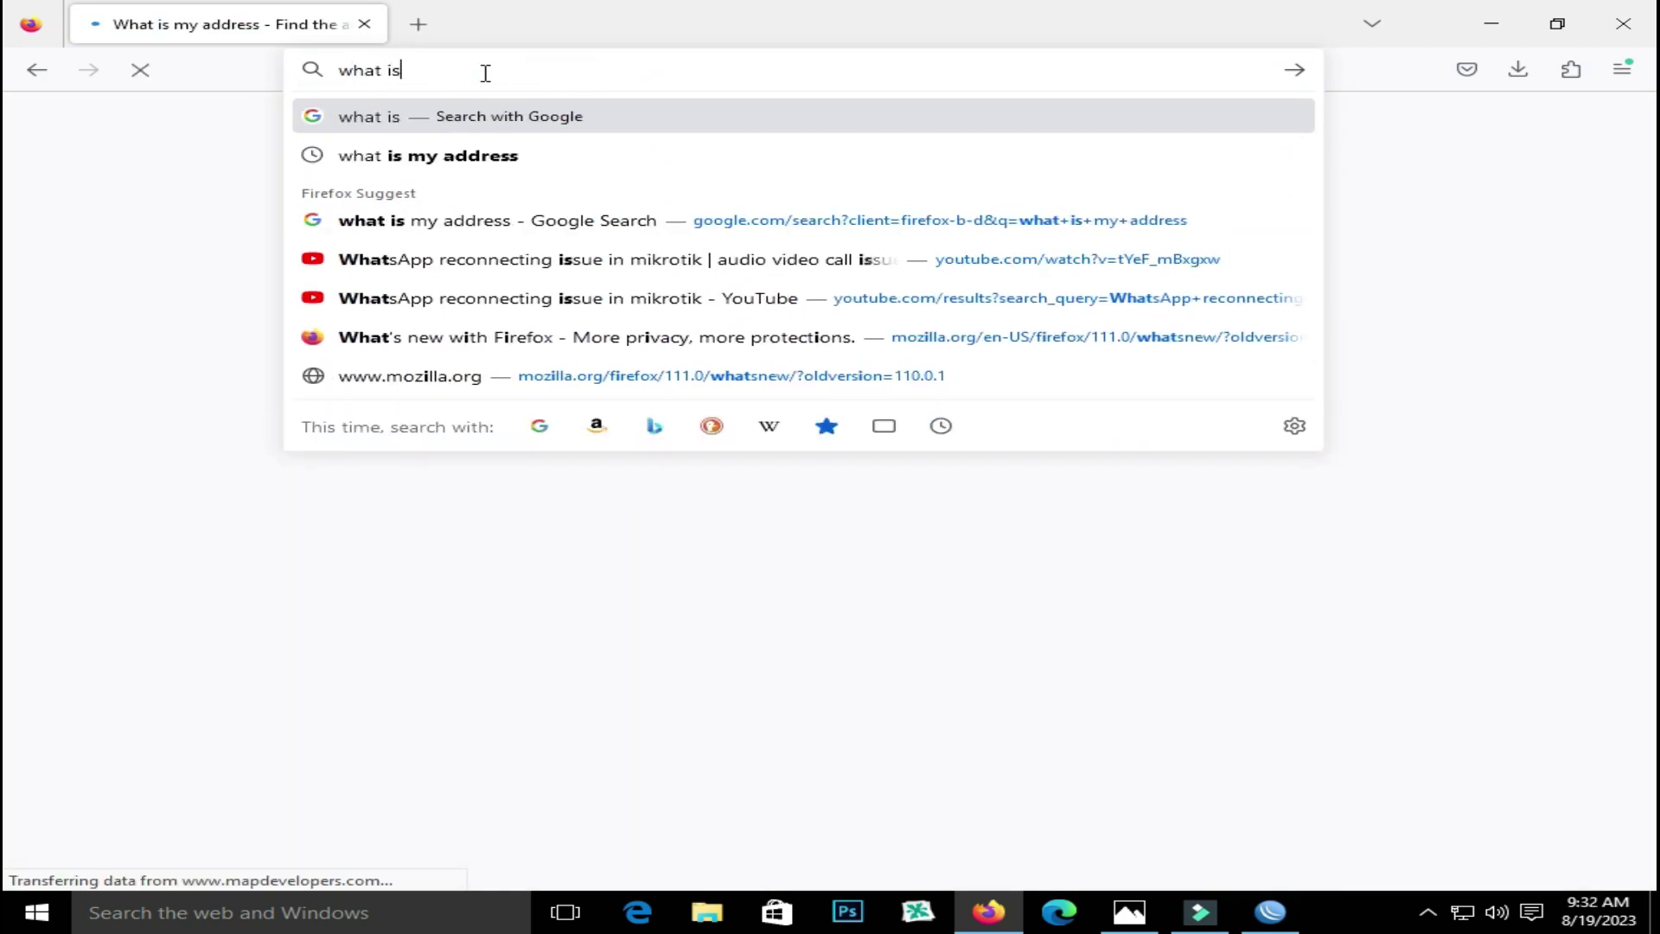
pyautogui.write(' my a')
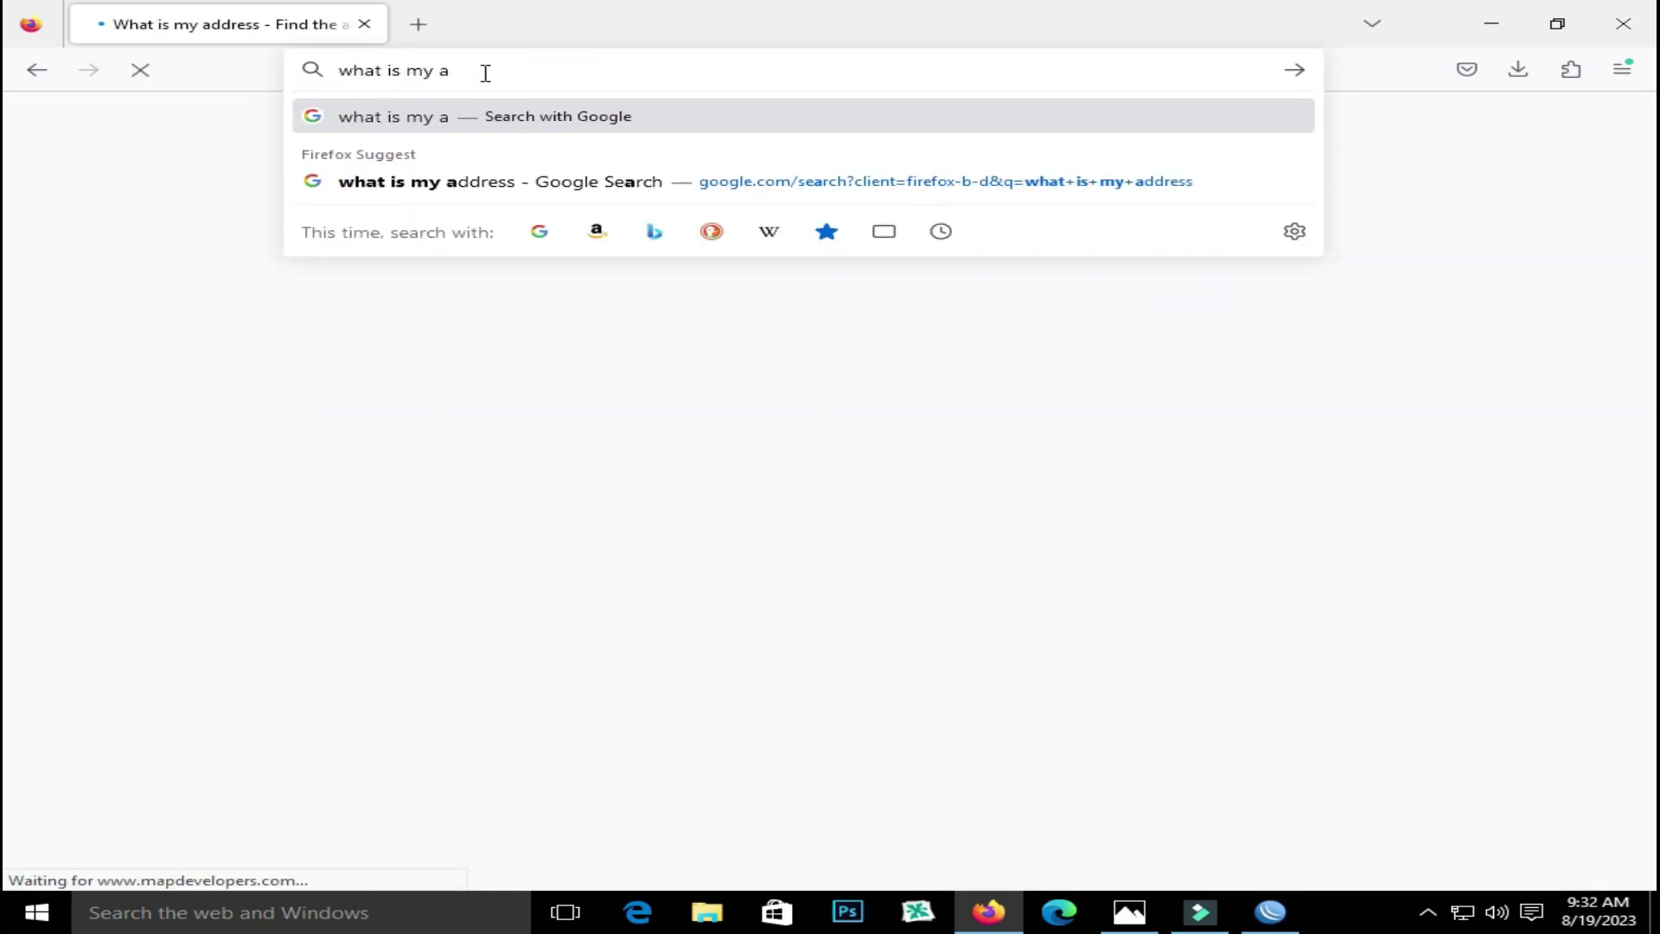
pyautogui.press('BackSpace')
pyautogui.write('ip')
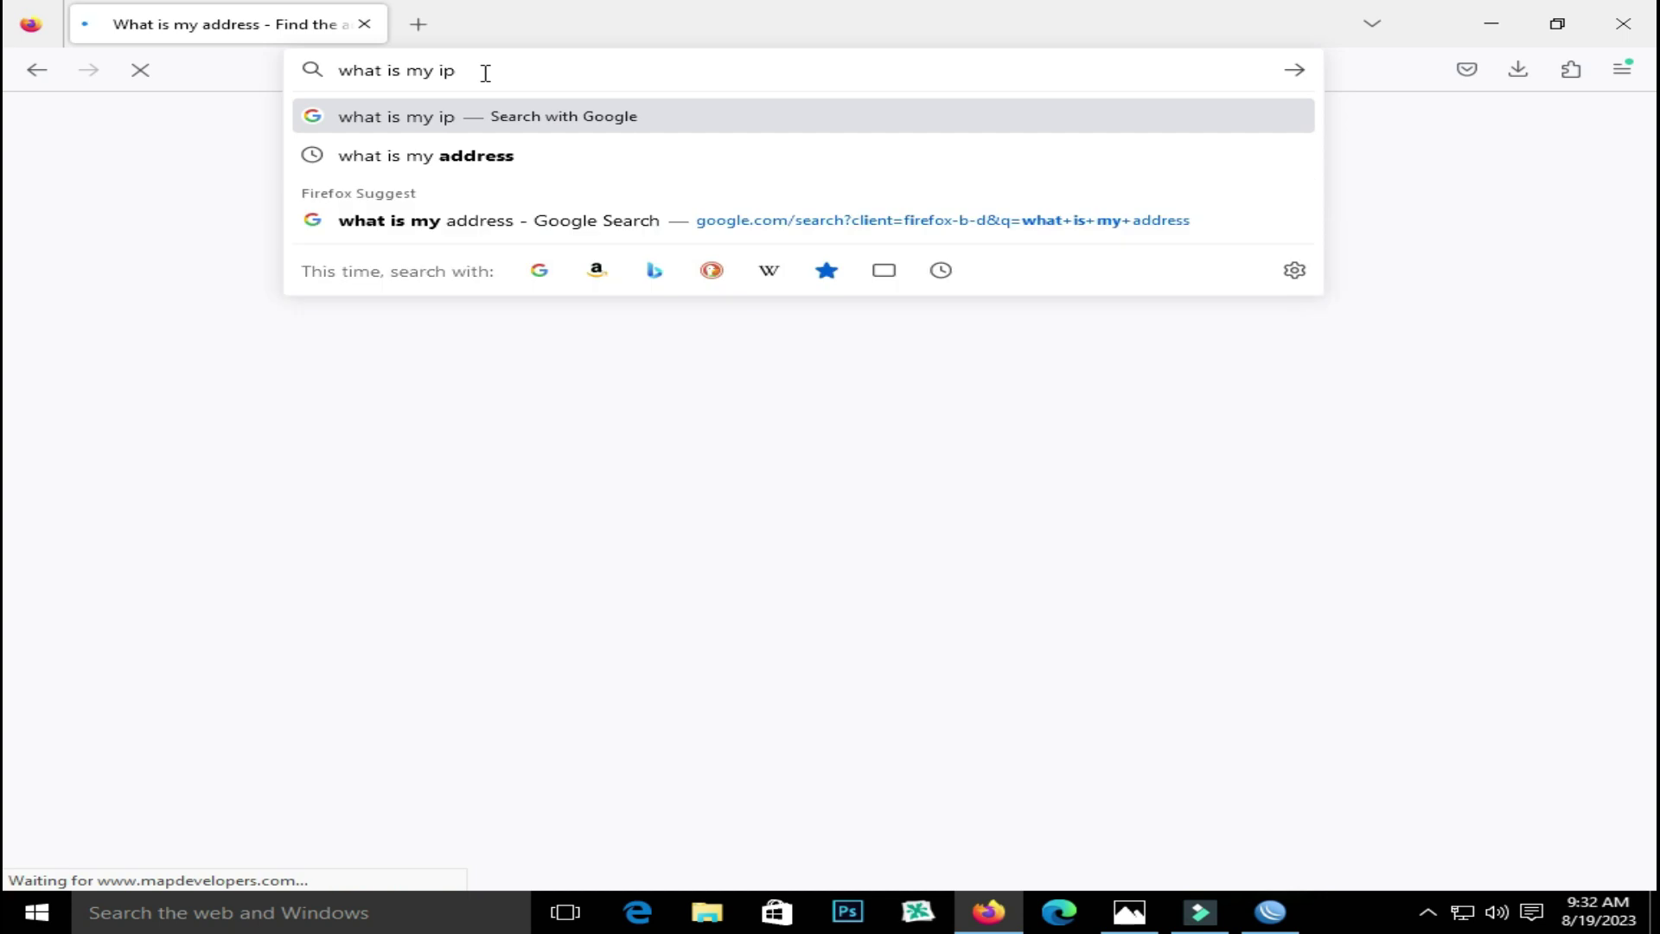
pyautogui.write(' address')
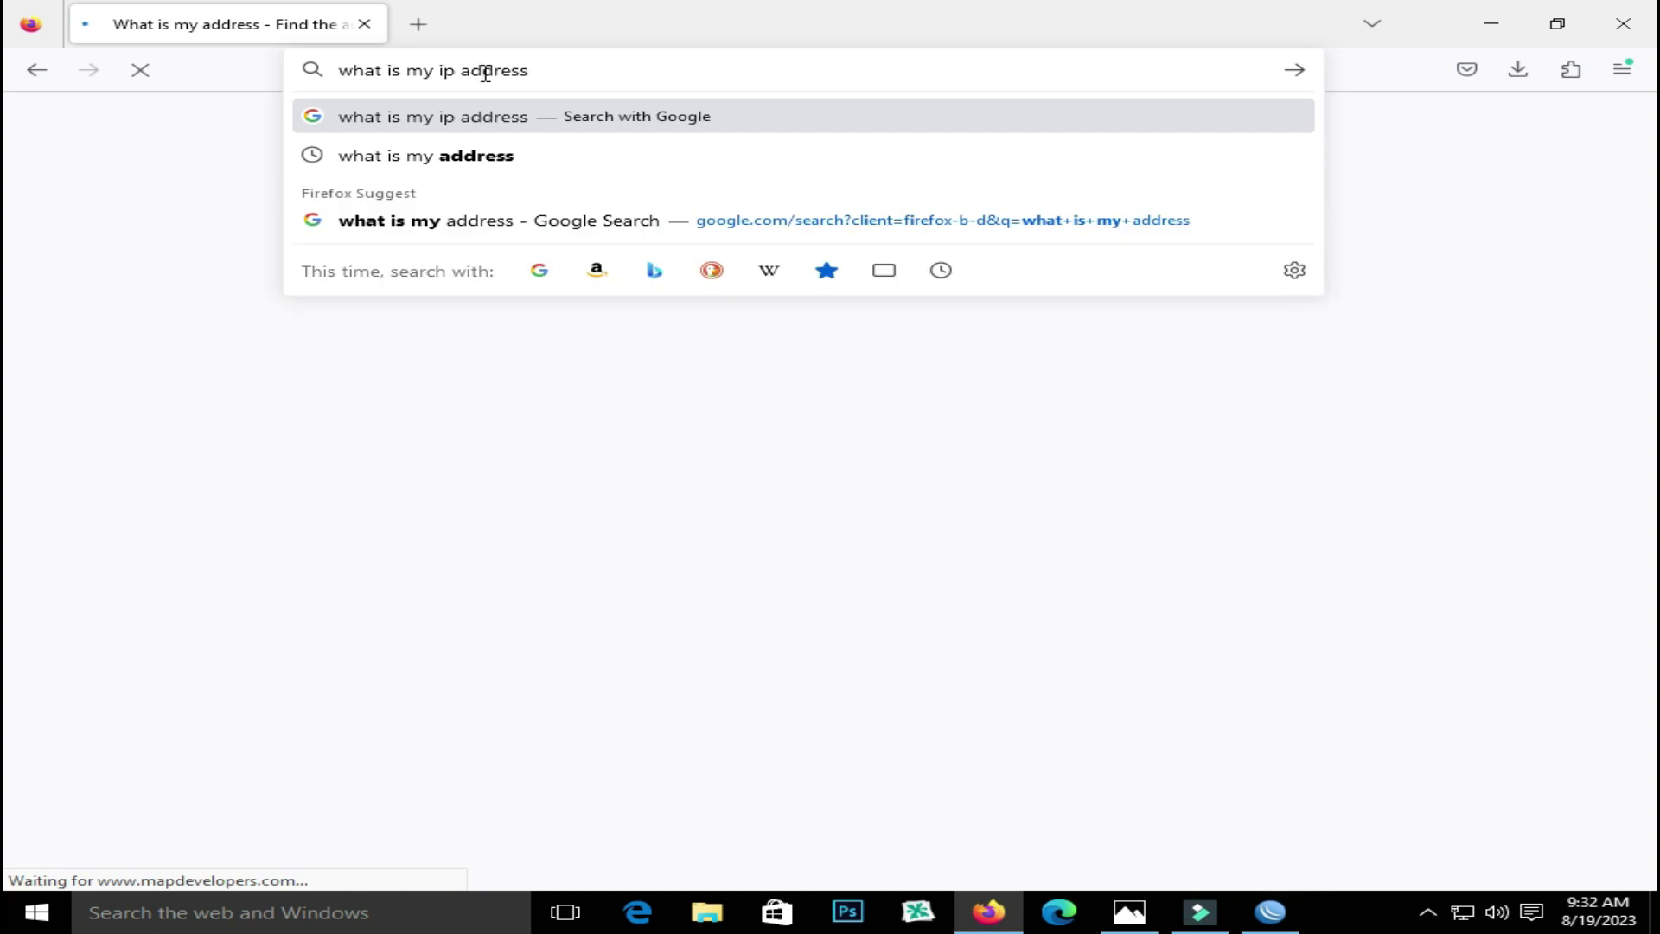
pyautogui.press('Return')
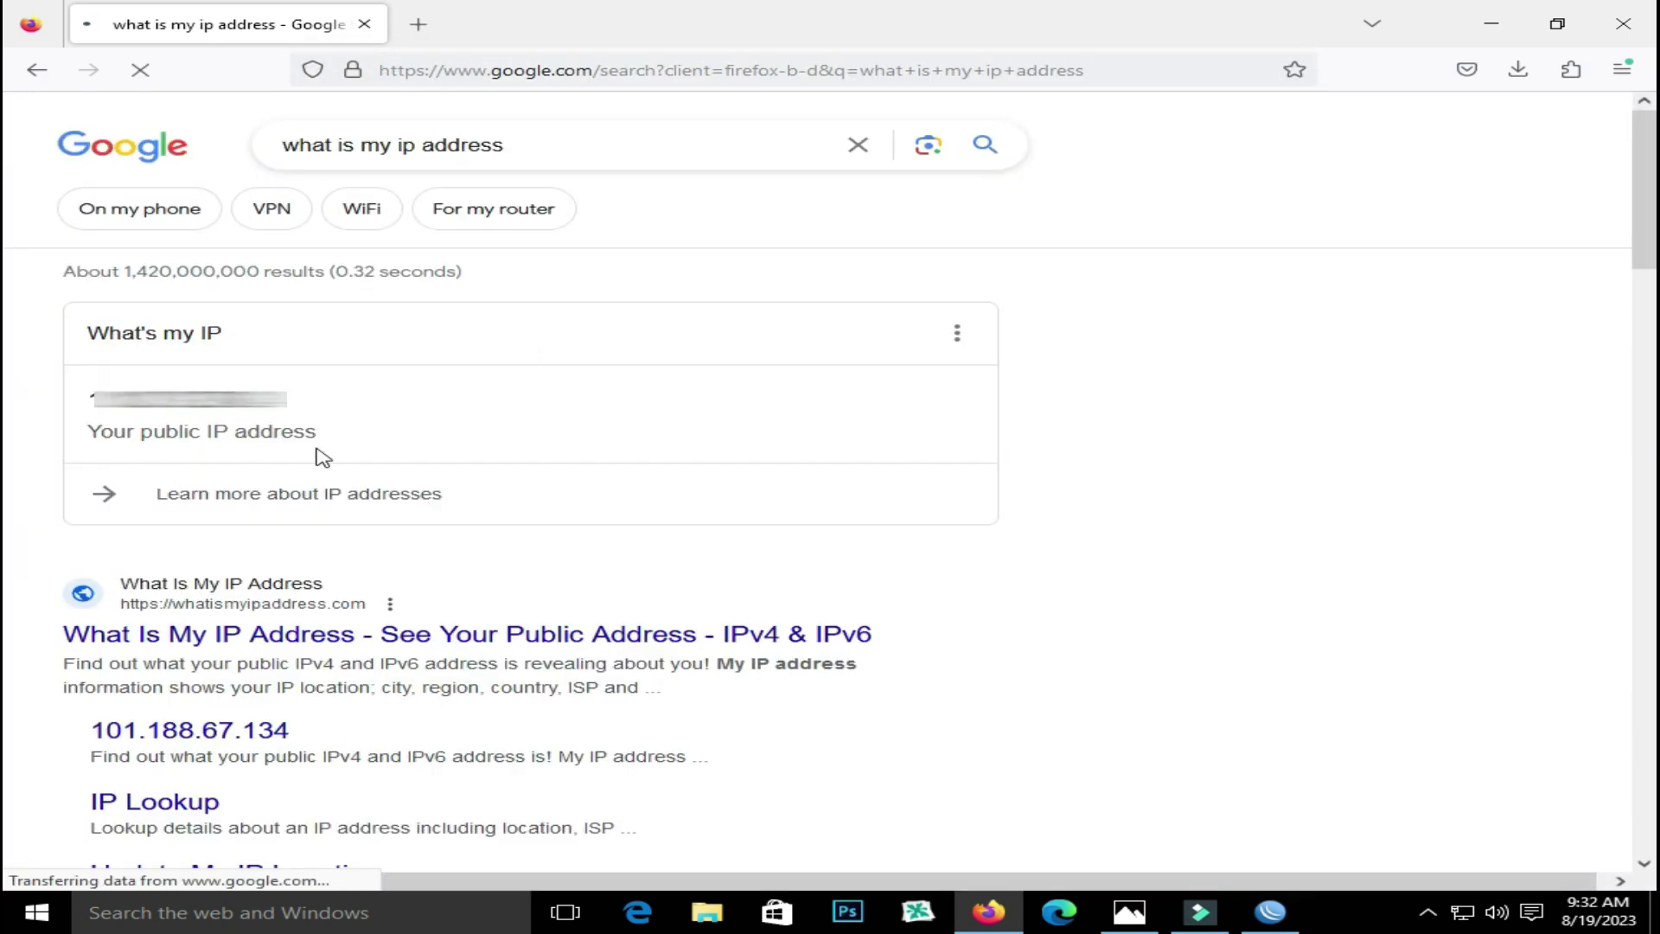
pyautogui.moveTo(112, 430); pyautogui.dragTo(46, 404)
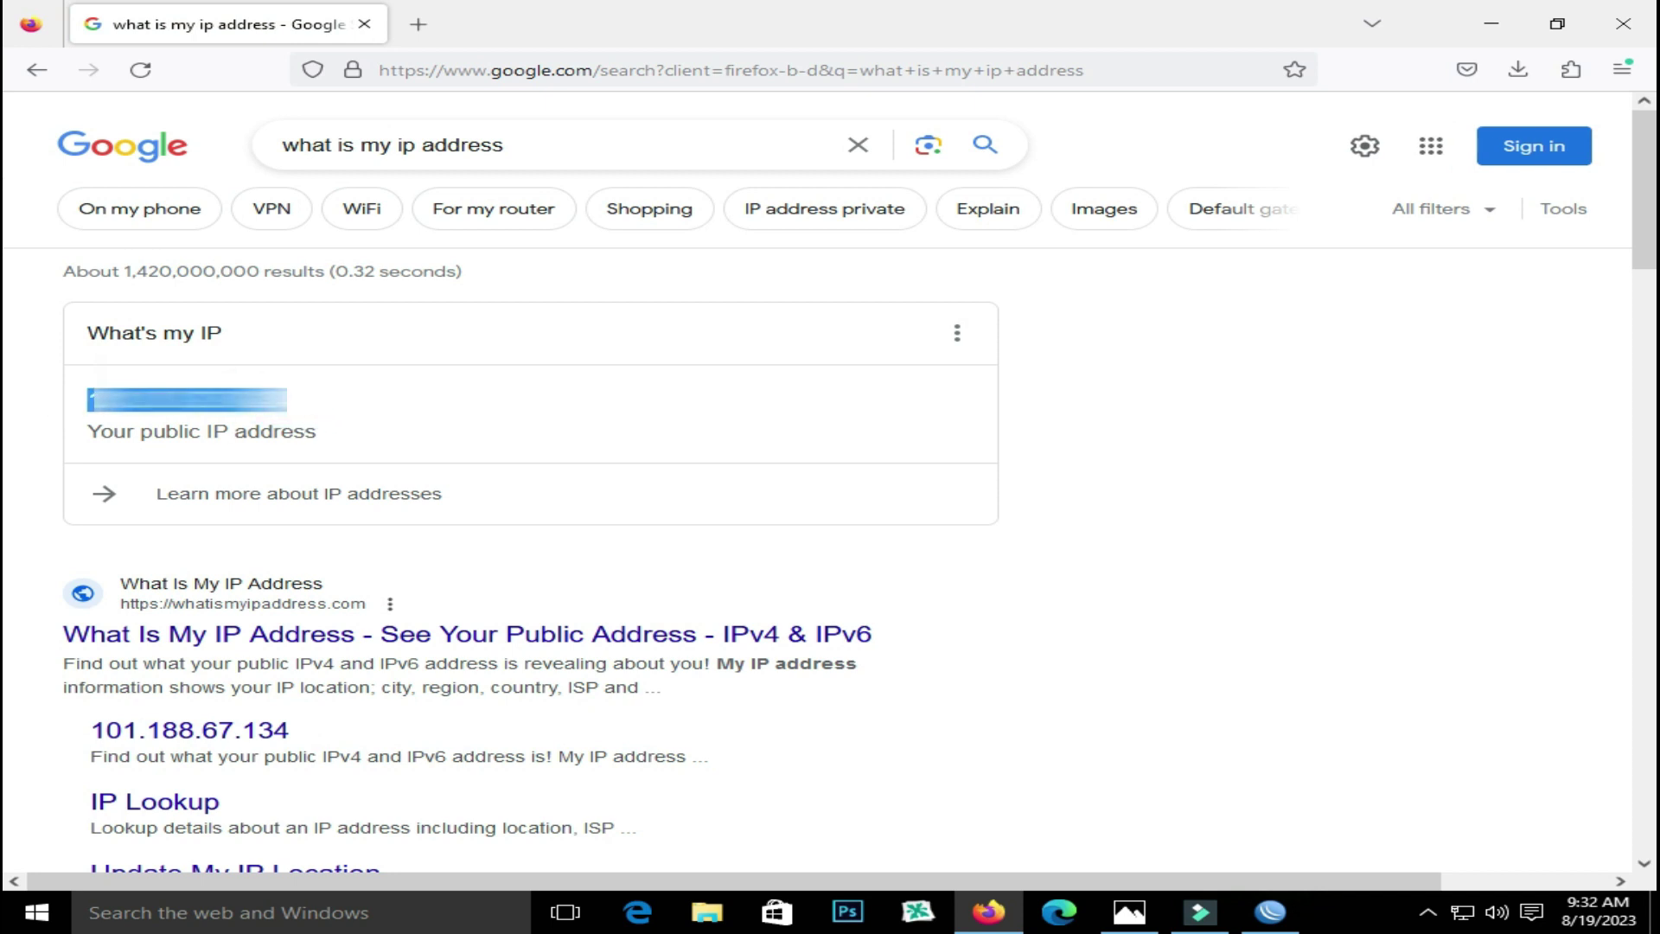
pyautogui.click(1270, 912)
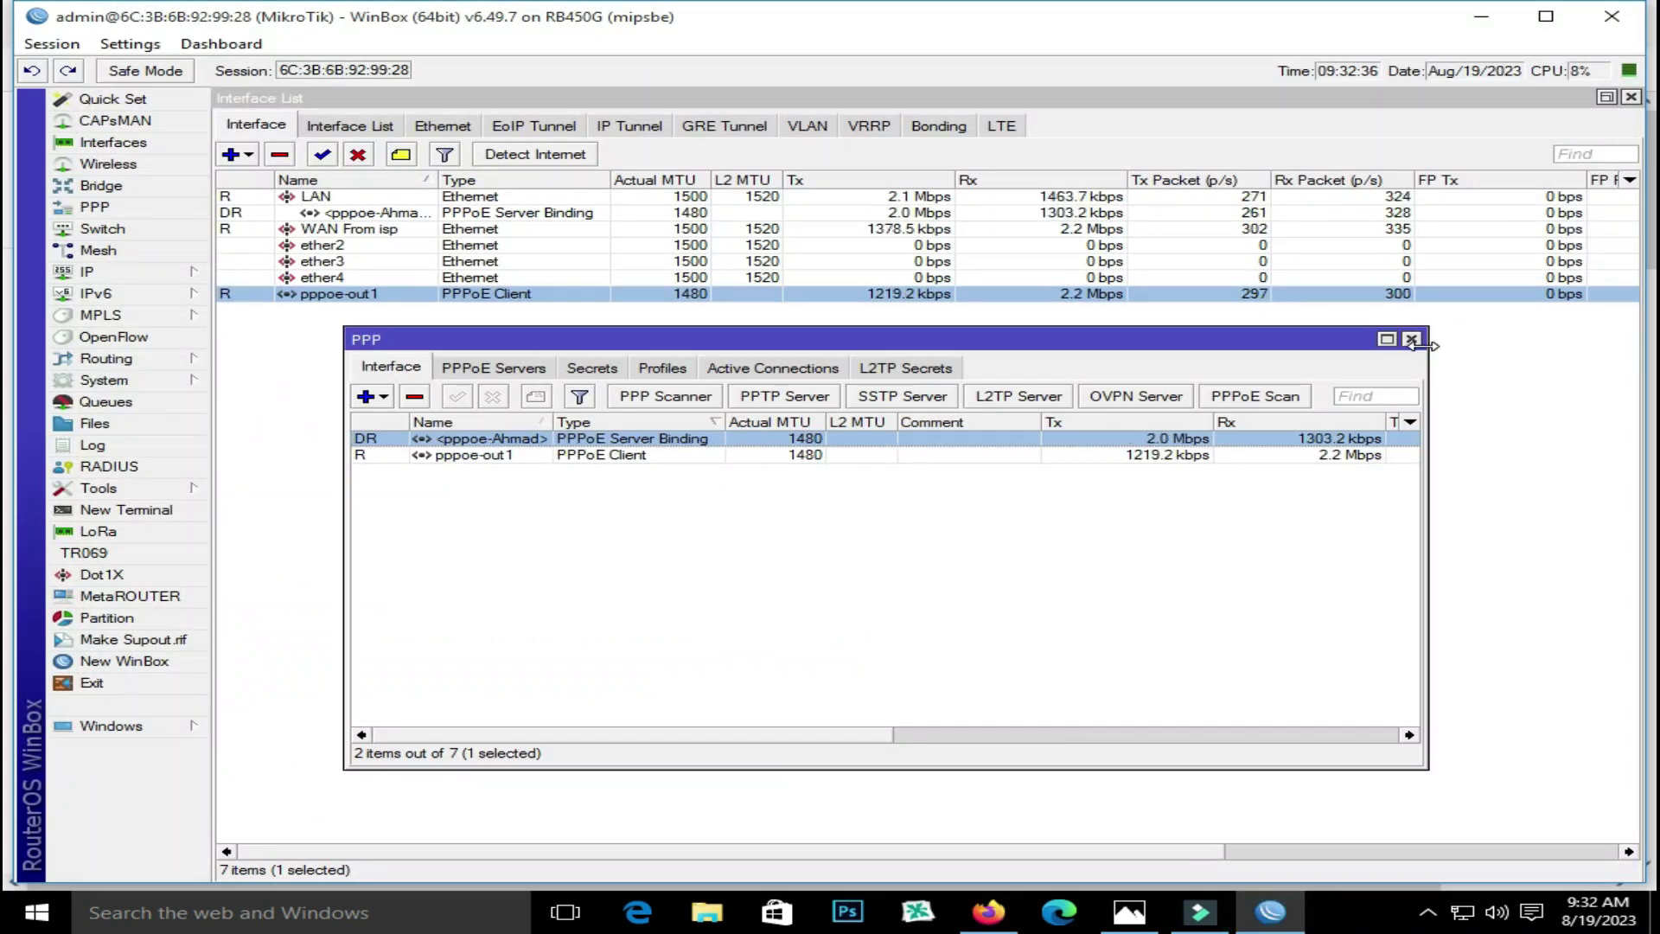
# Inspect pppoe-out1's status and general settings: connected over WAN From isp, MTU 1480
pyautogui.click(1411, 339)
pyautogui.doubleClick(787, 297)
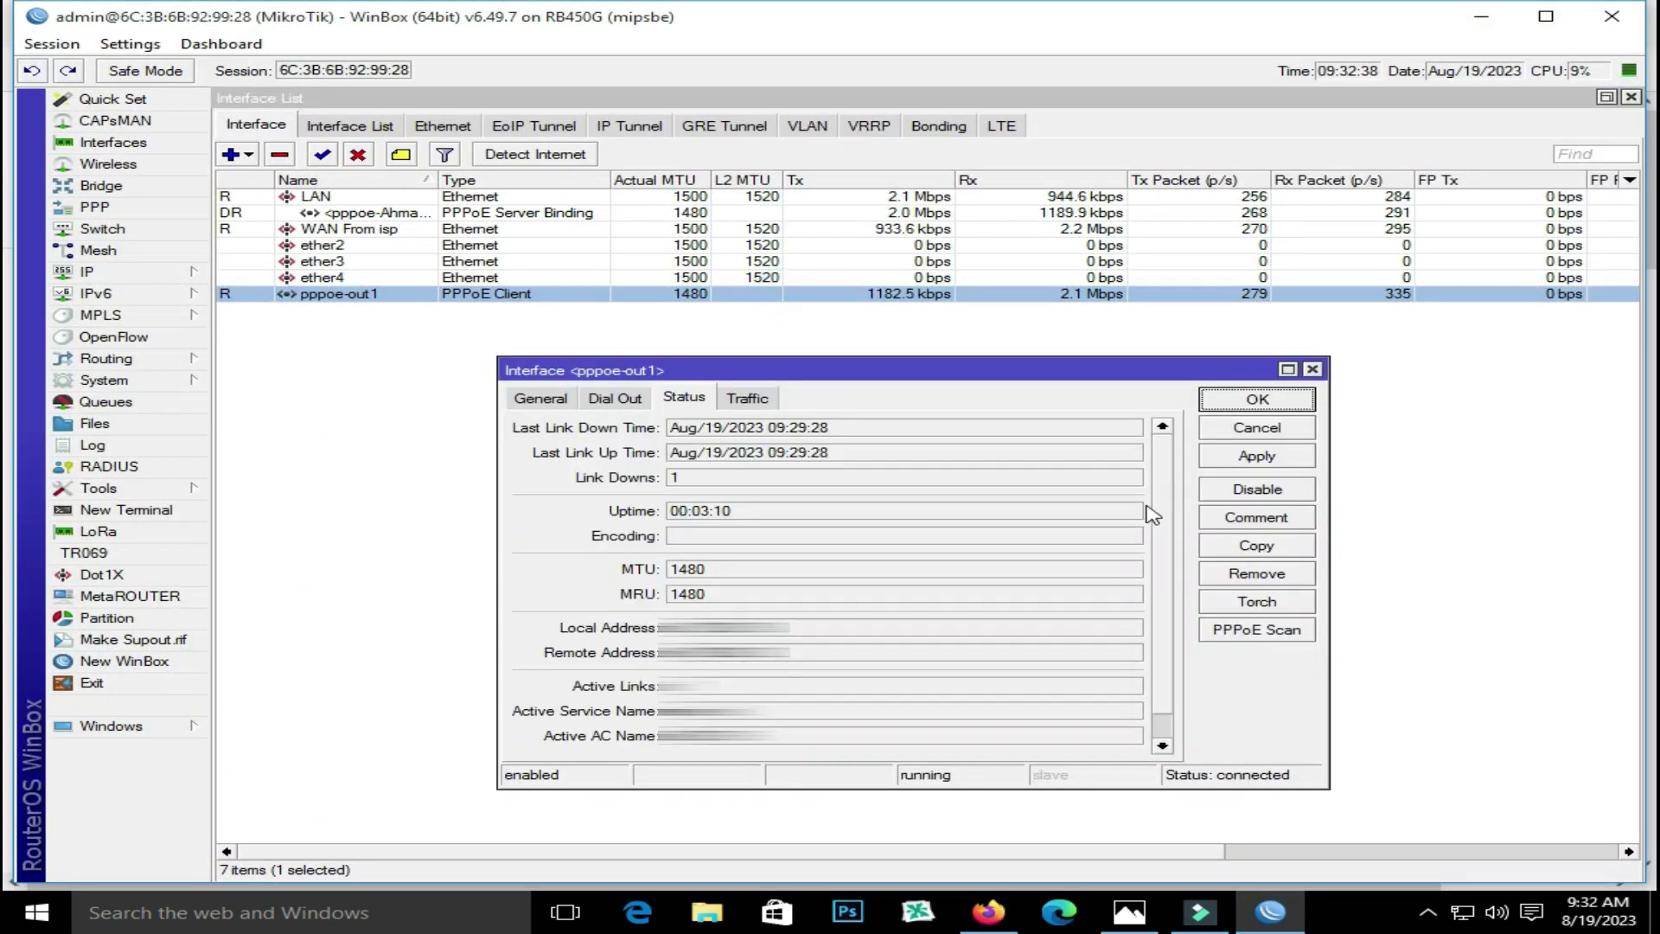
pyautogui.click(809, 629)
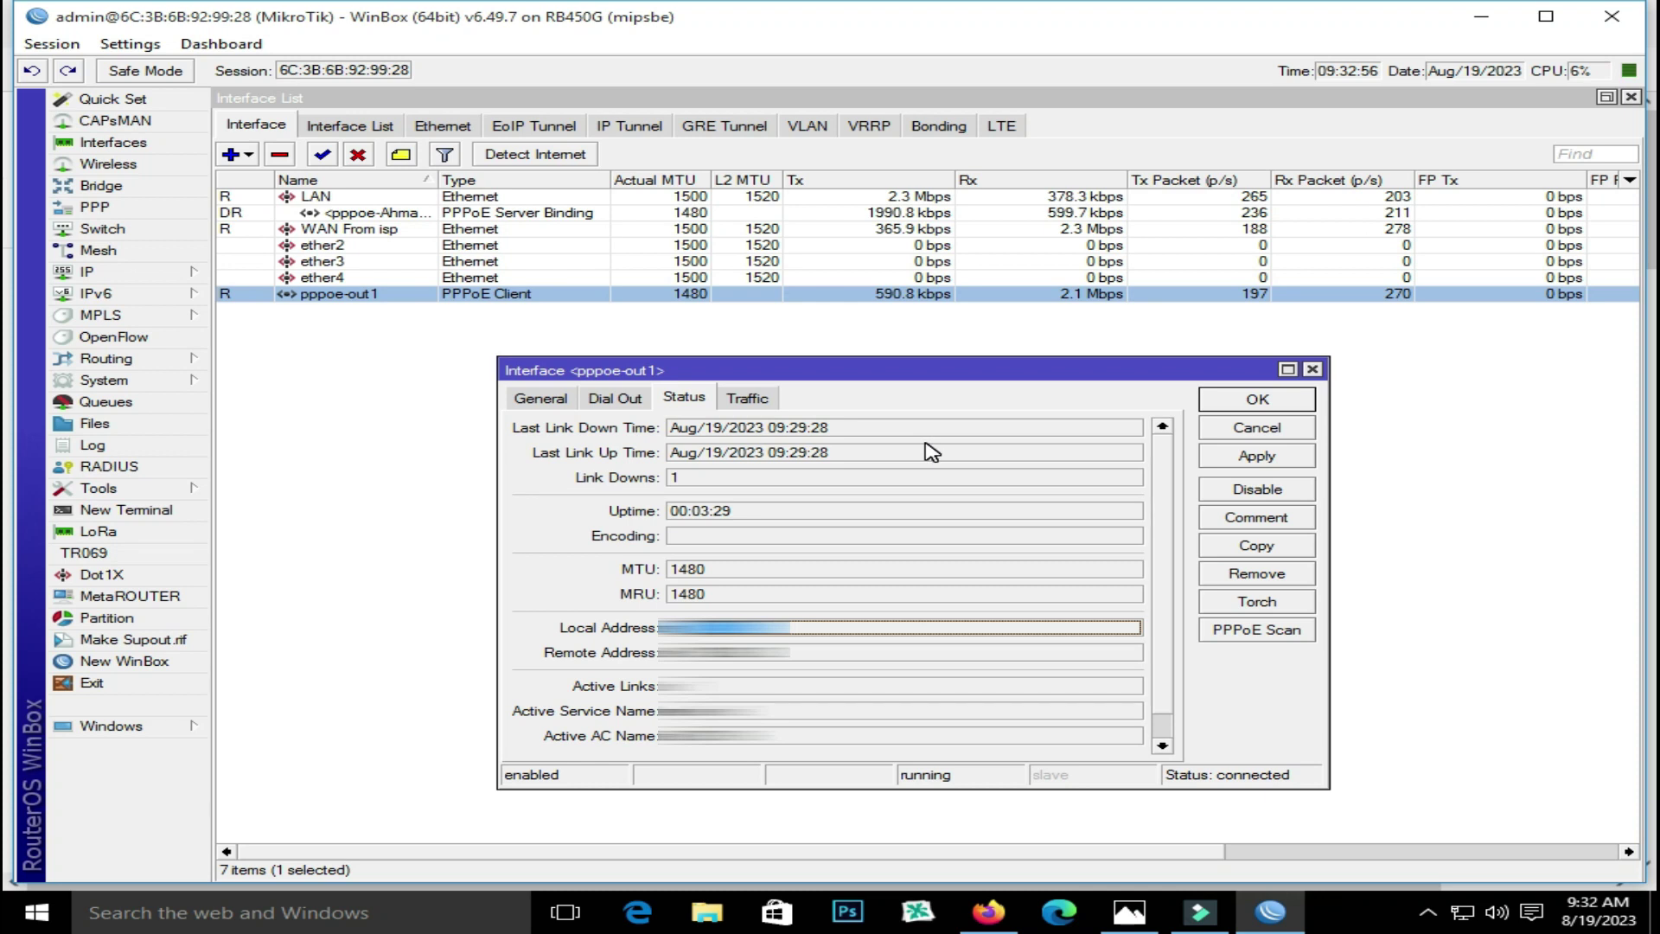
pyautogui.click(540, 397)
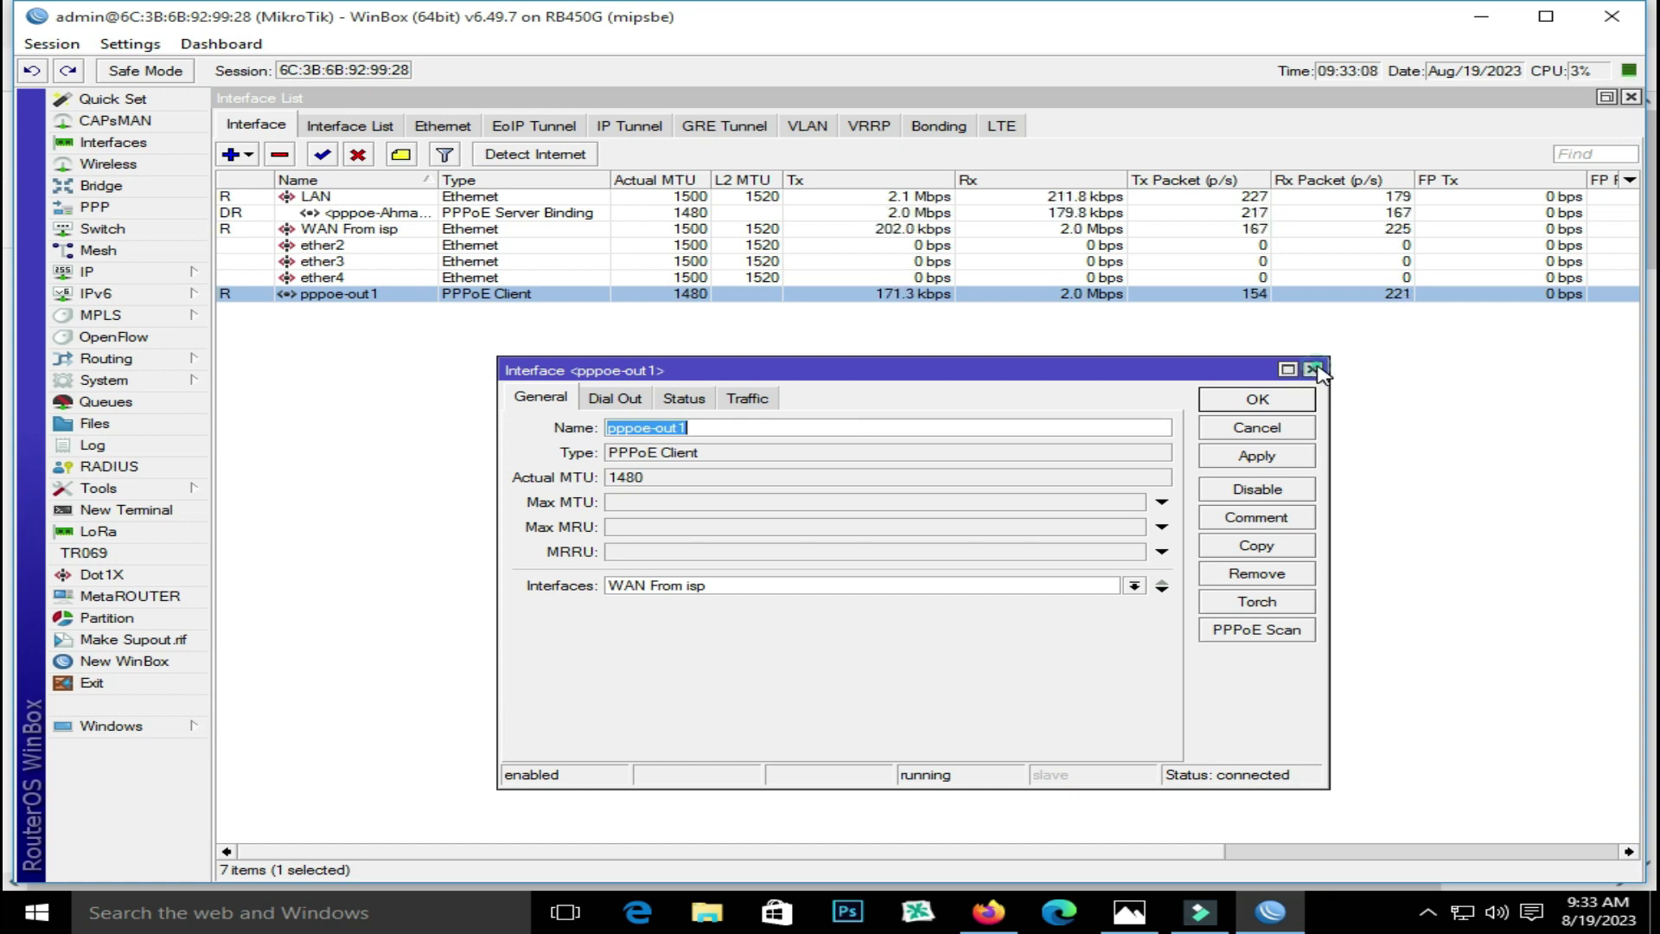
pyautogui.click(1312, 369)
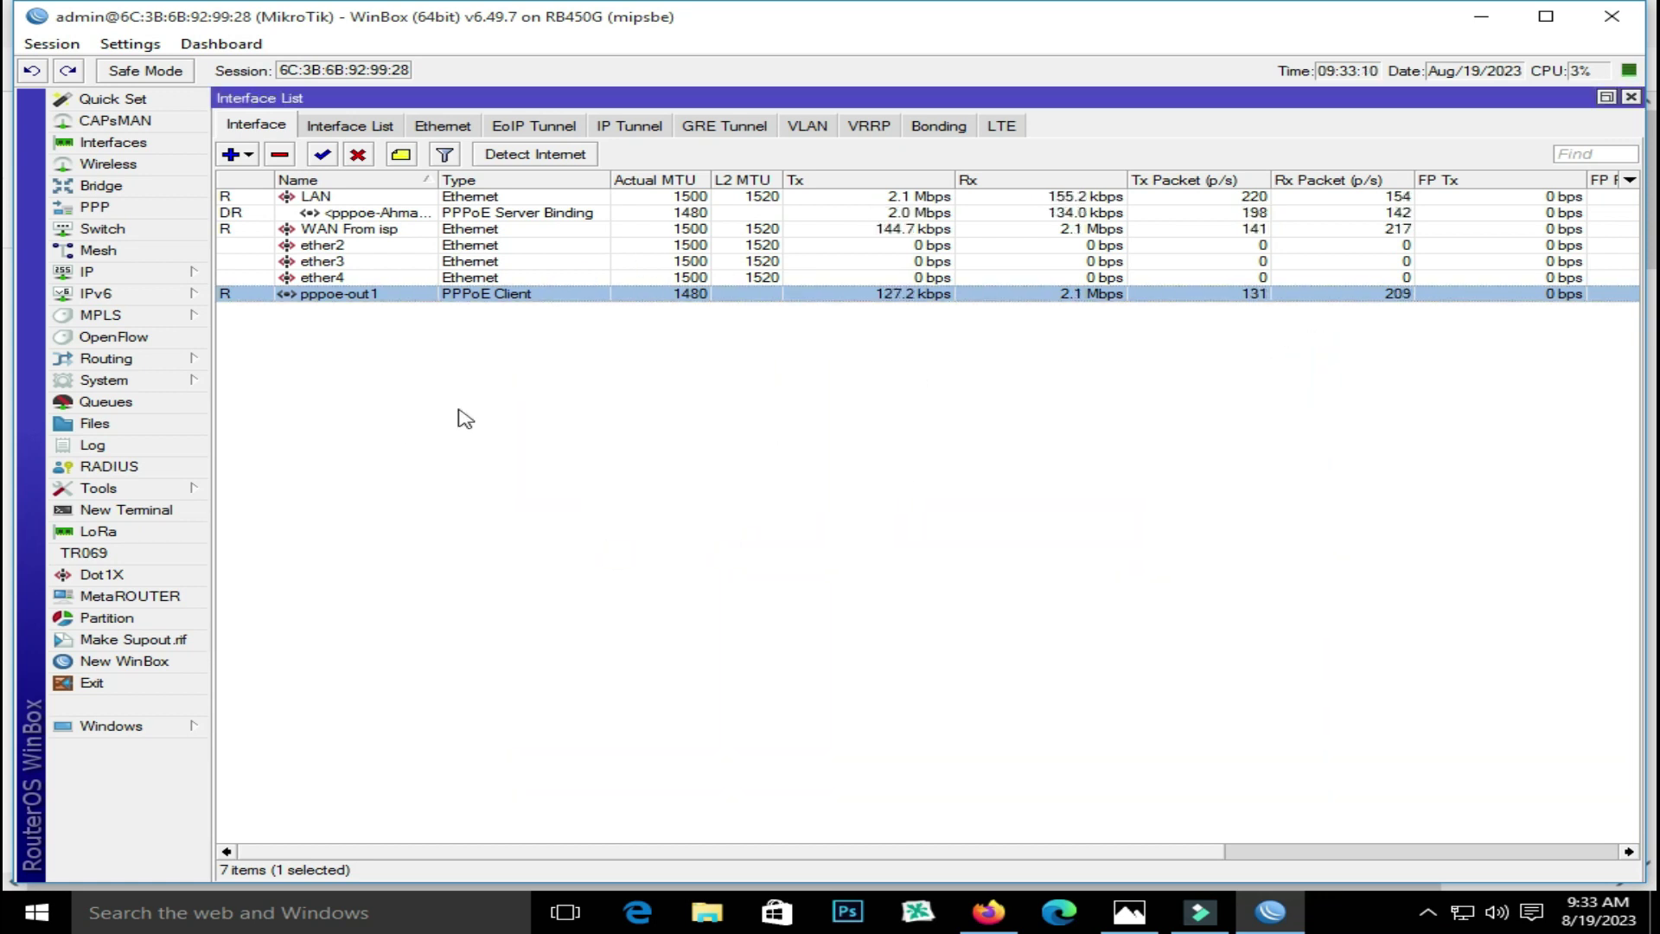
pyautogui.click(95, 208)
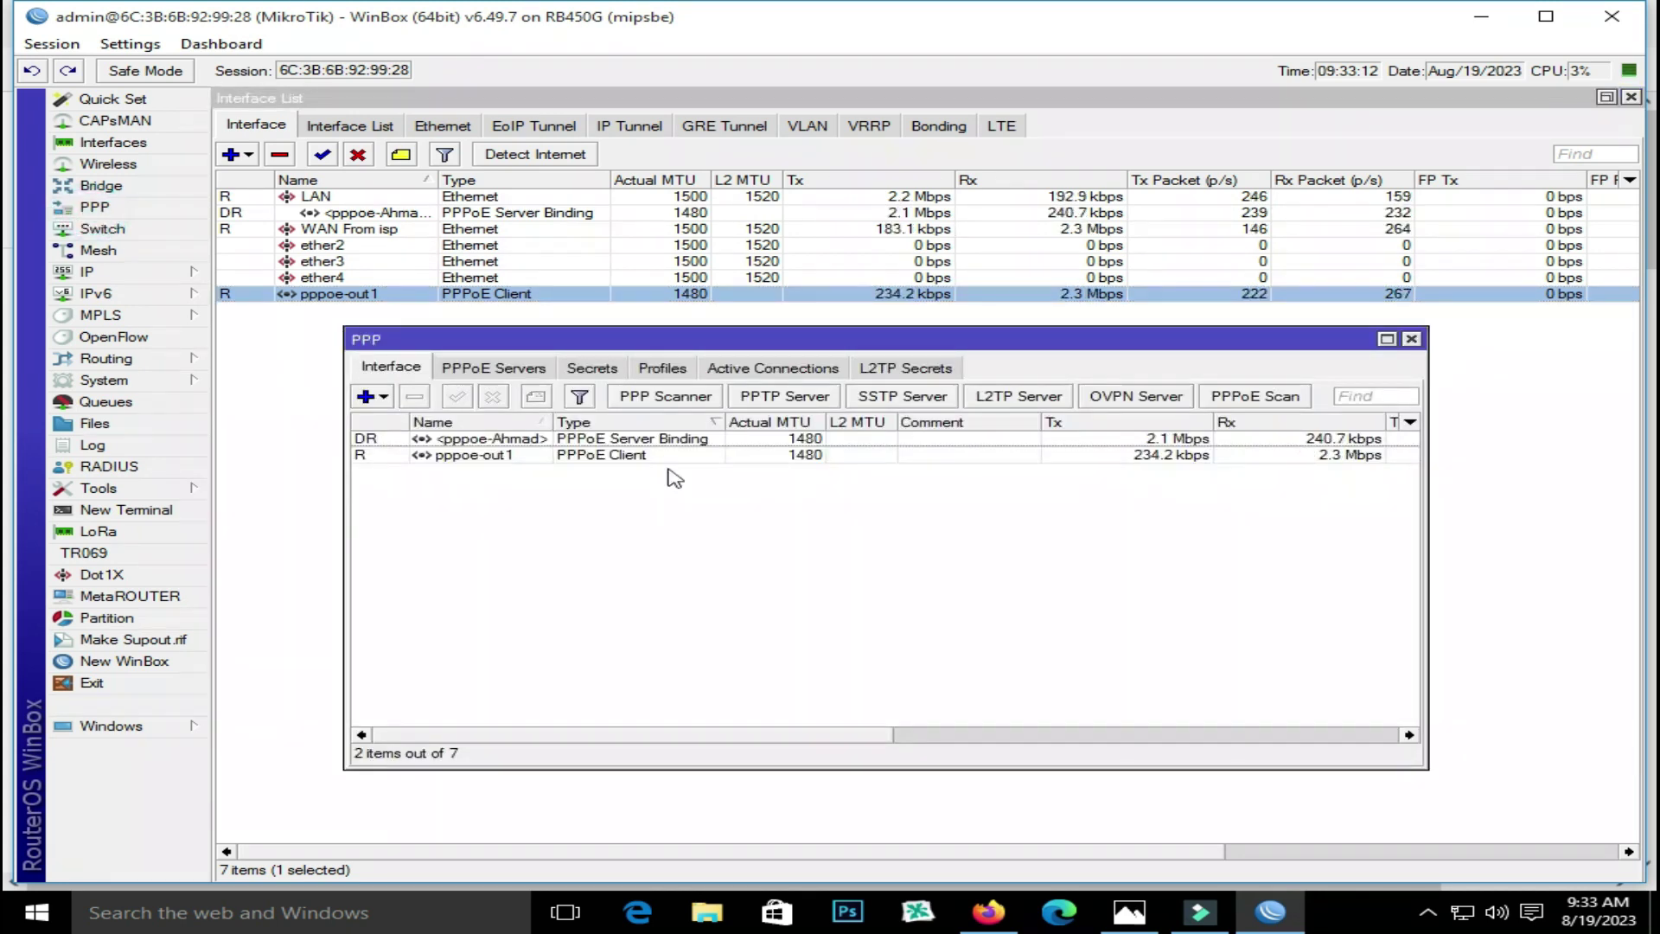
pyautogui.click(591, 372)
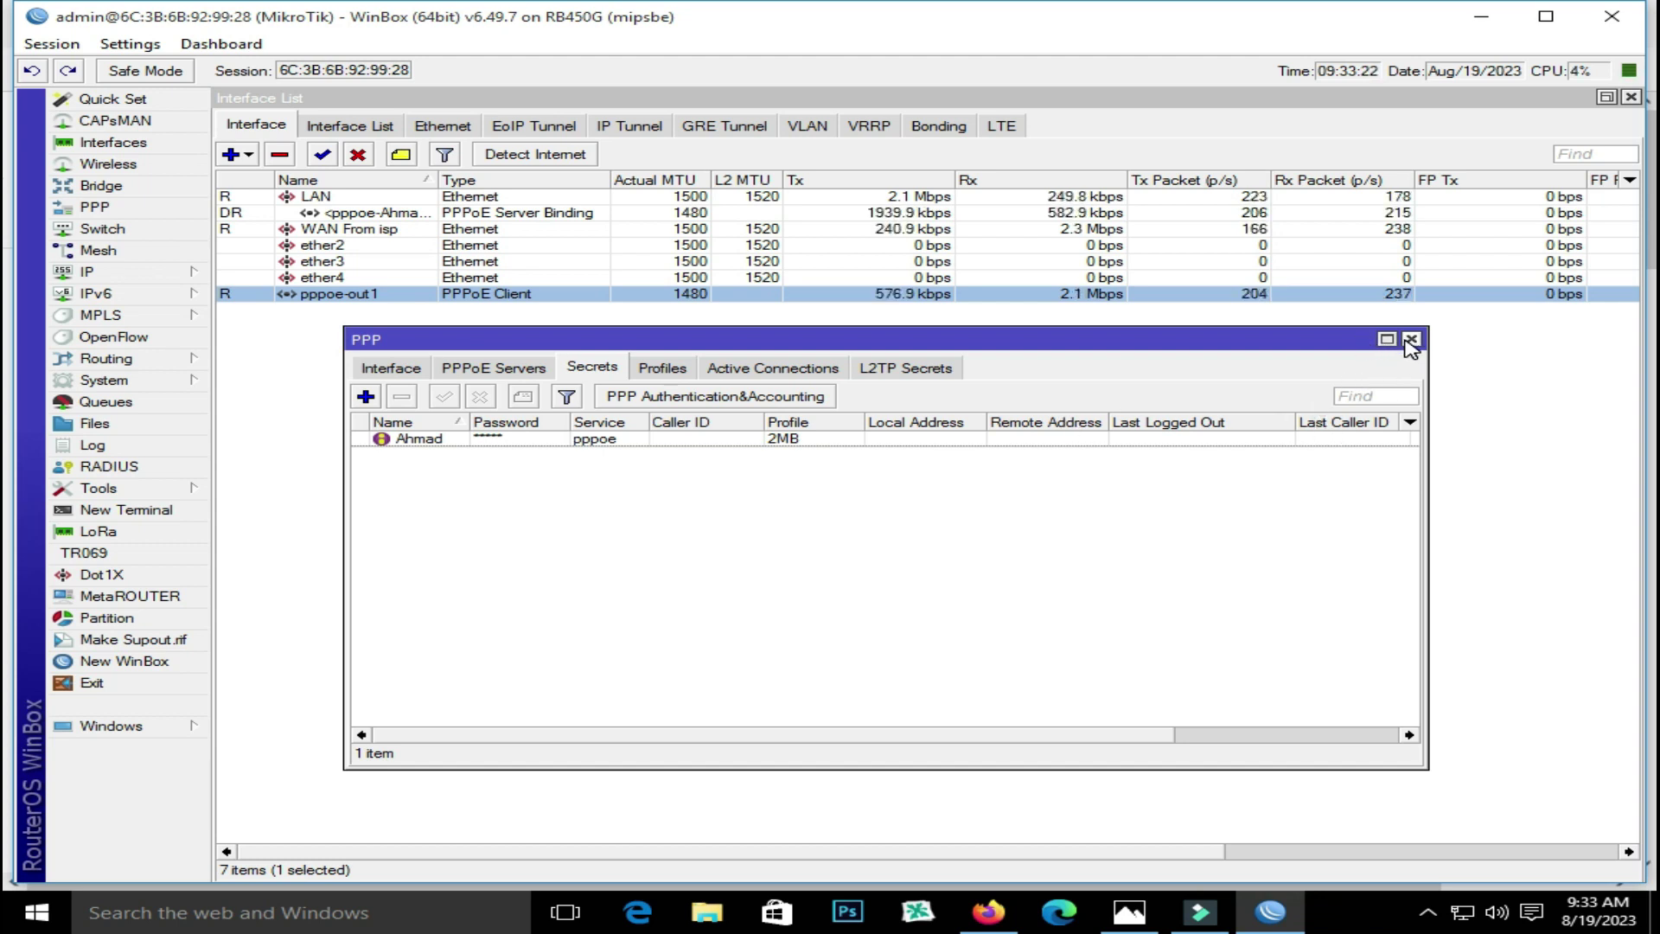
pyautogui.click(1411, 341)
pyautogui.click(159, 277)
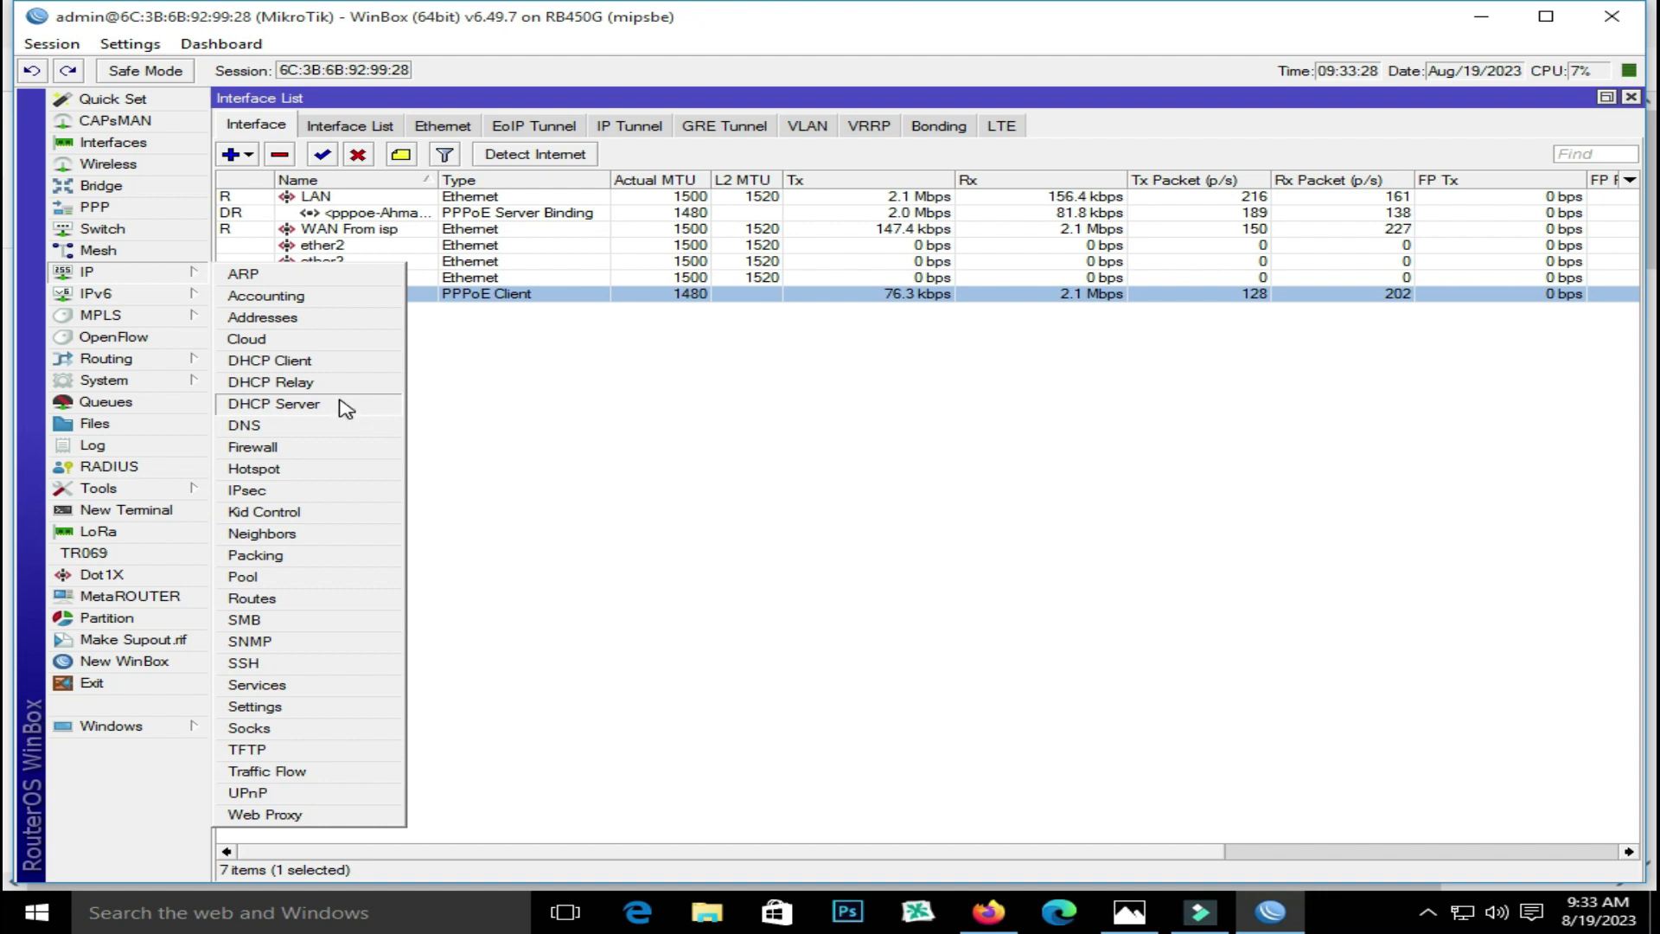
pyautogui.click(789, 382)
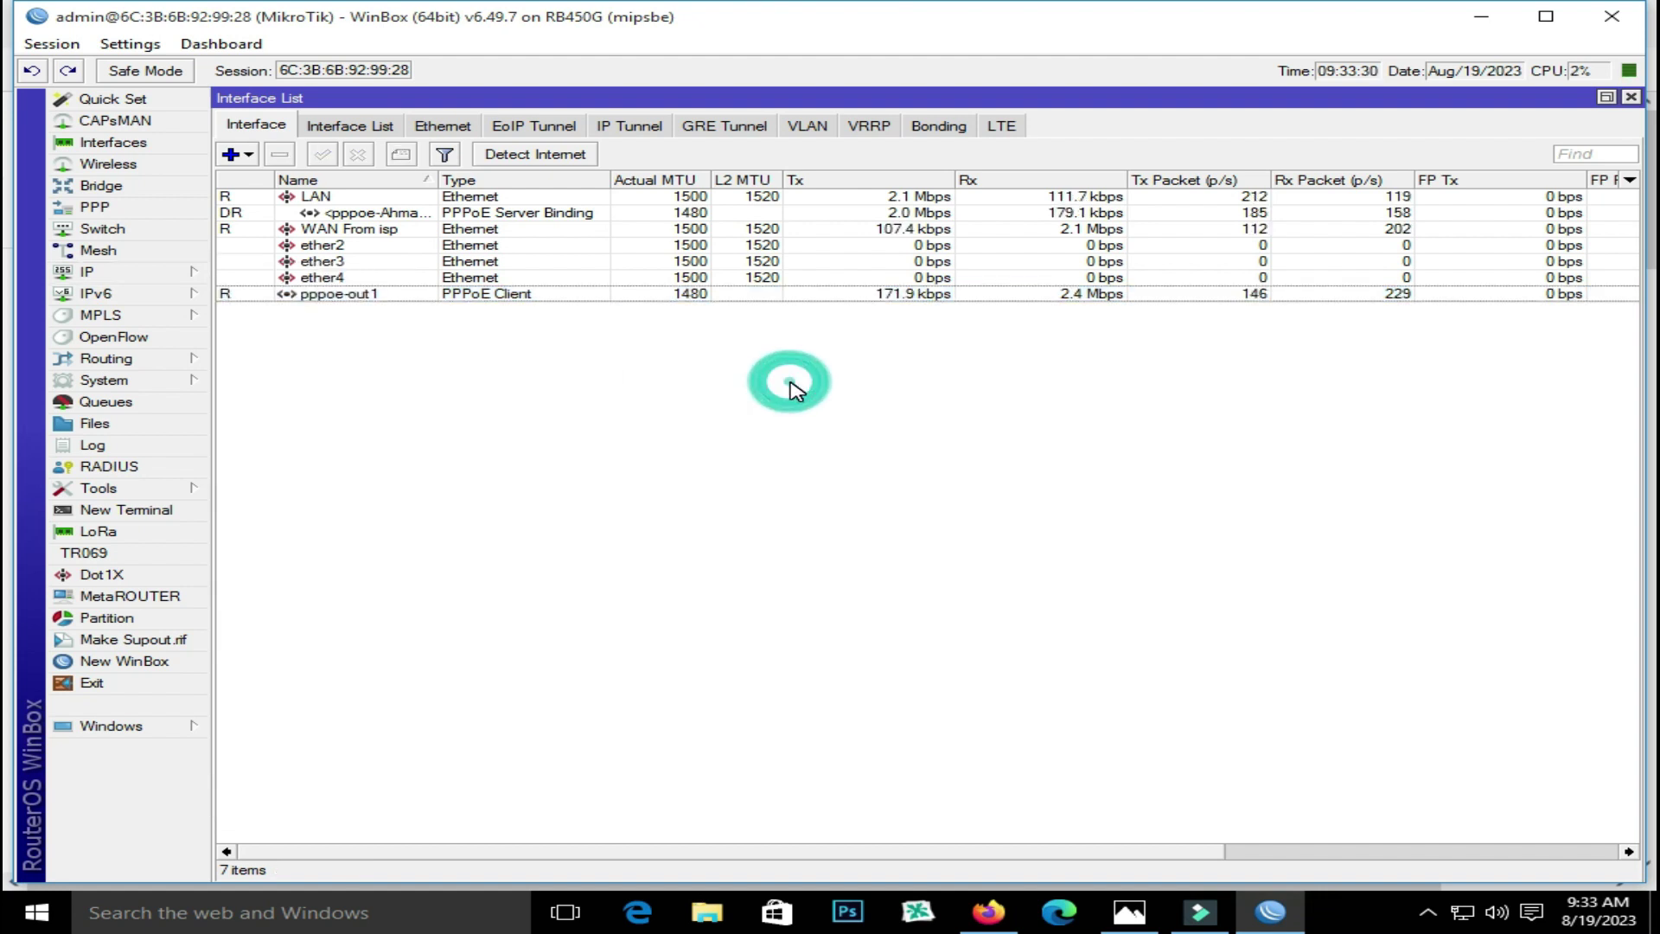